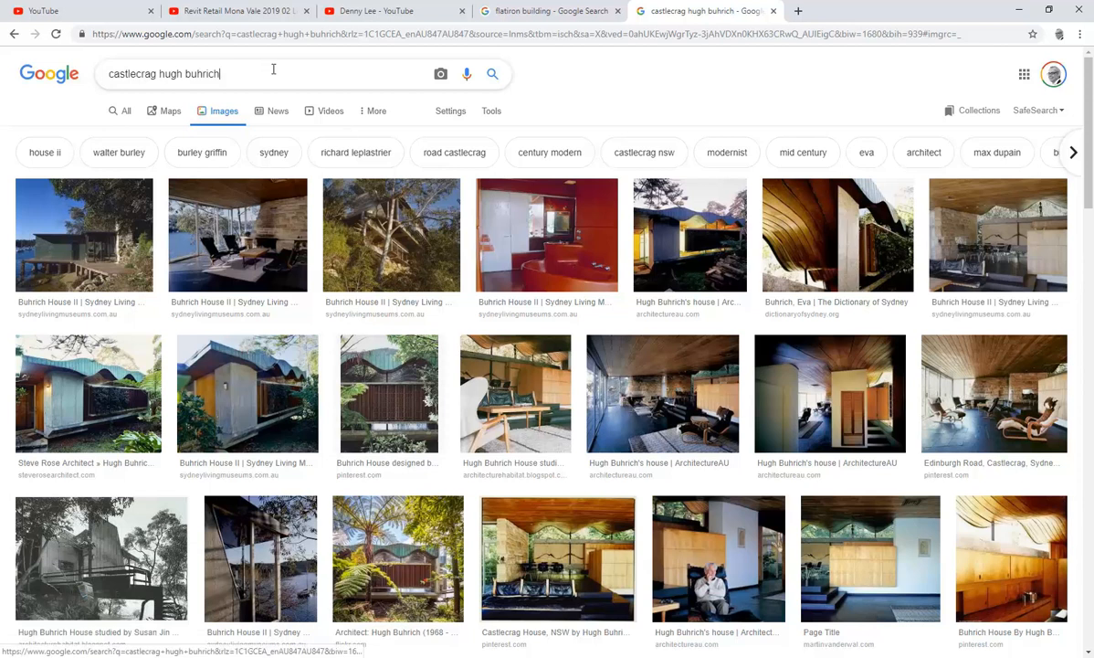
Step: Open Google Maps in a new tab and zoom in toward Waterloo
click(799, 12)
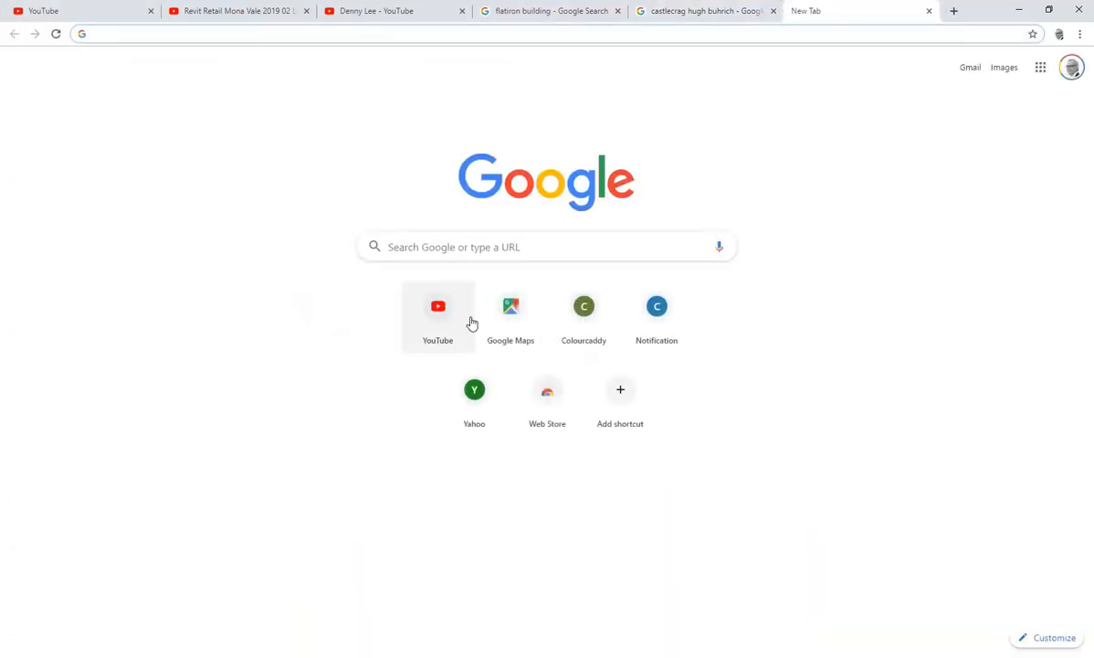
click(512, 317)
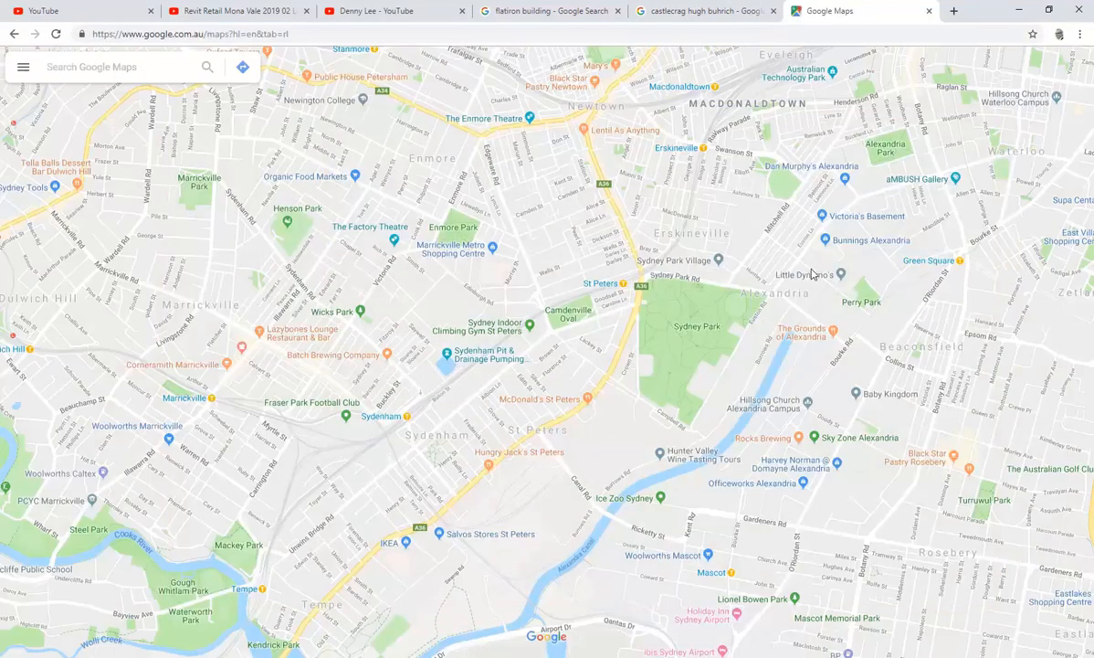
drag(773, 271, 346, 385)
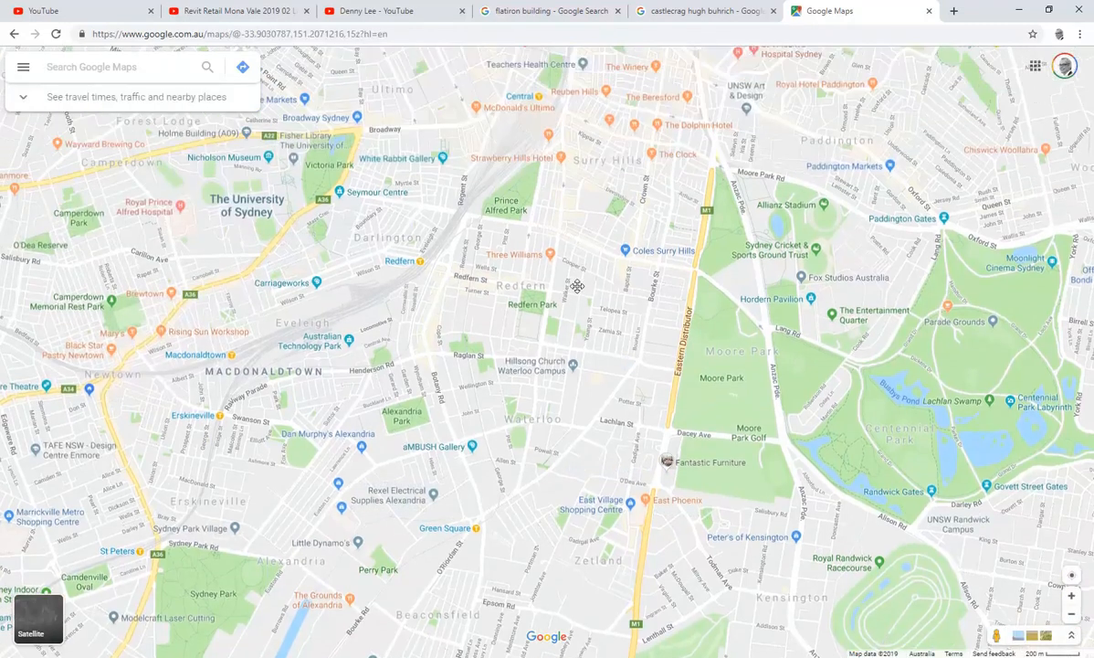
drag(578, 286, 578, 353)
scroll(502, 283, up, 5)
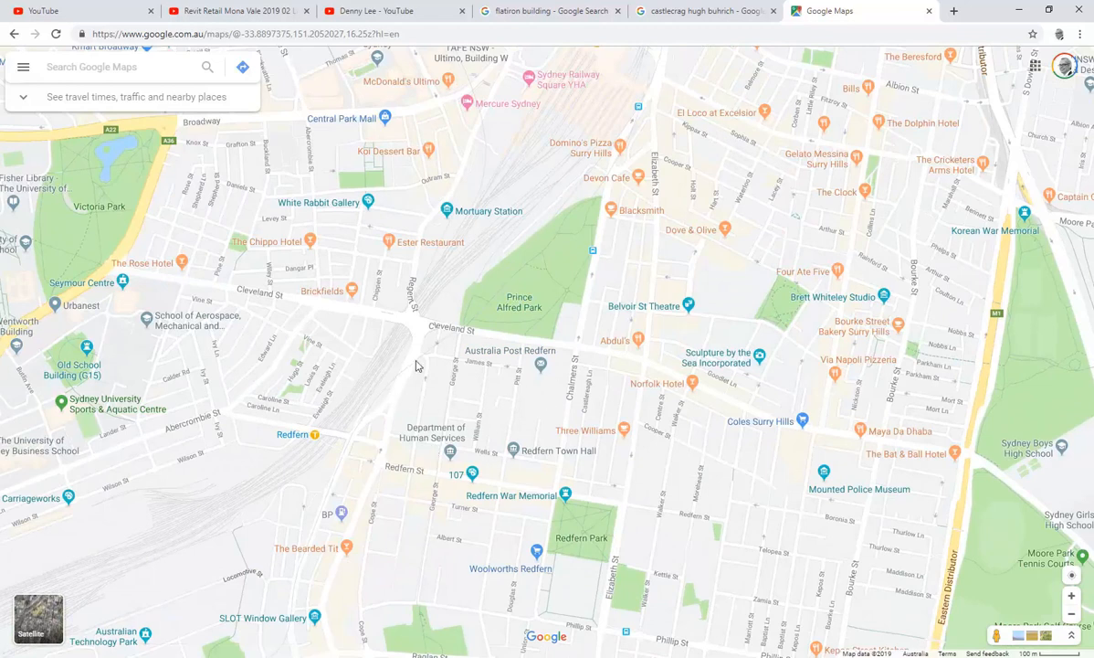
scroll(392, 487, up, 5)
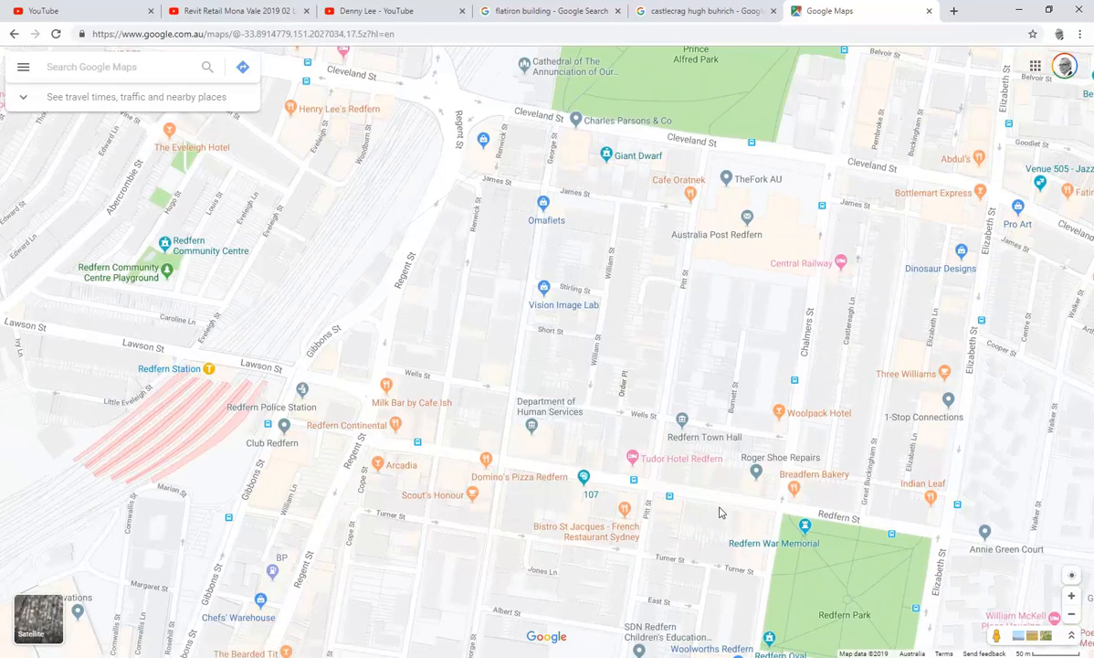
drag(716, 362, 567, 488)
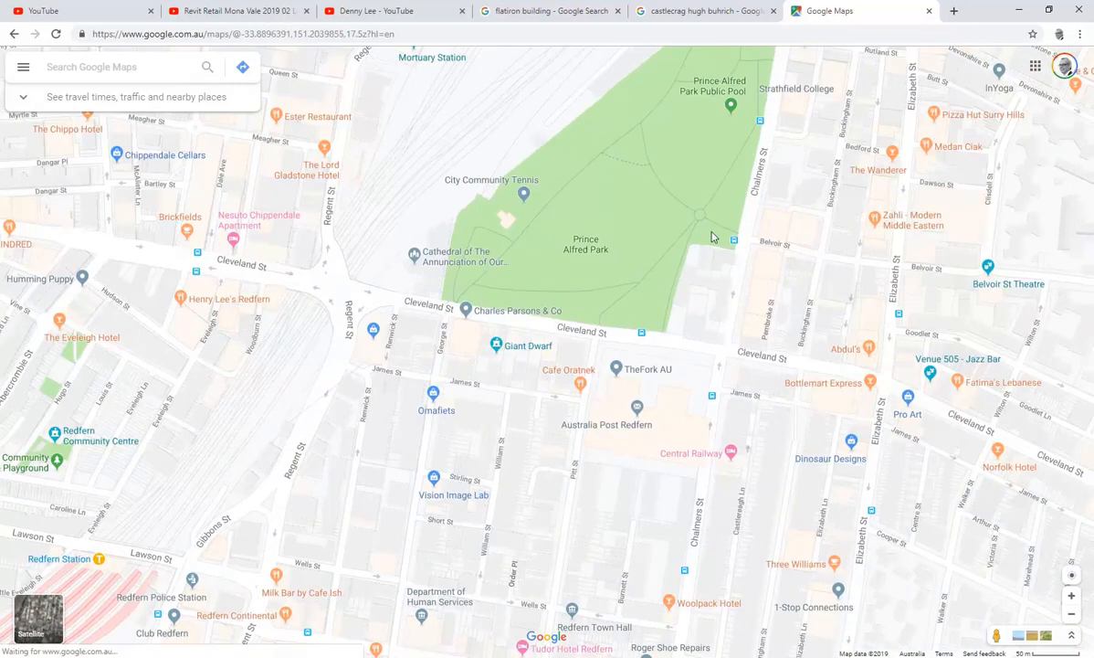
drag(664, 281, 555, 471)
drag(627, 271, 486, 413)
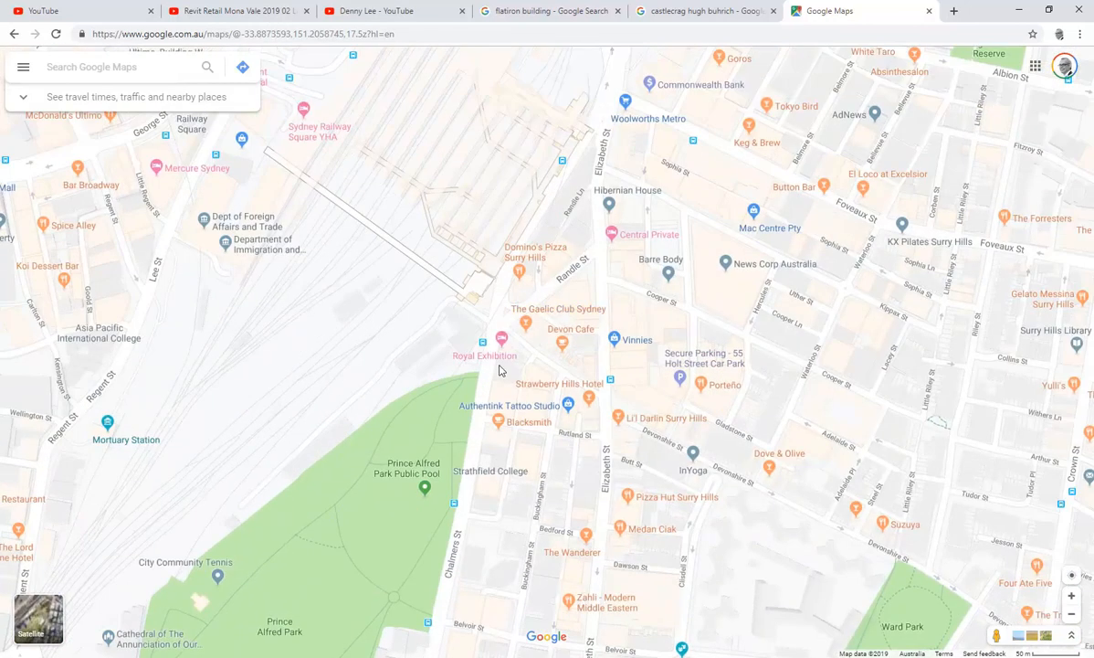
drag(697, 174, 530, 317)
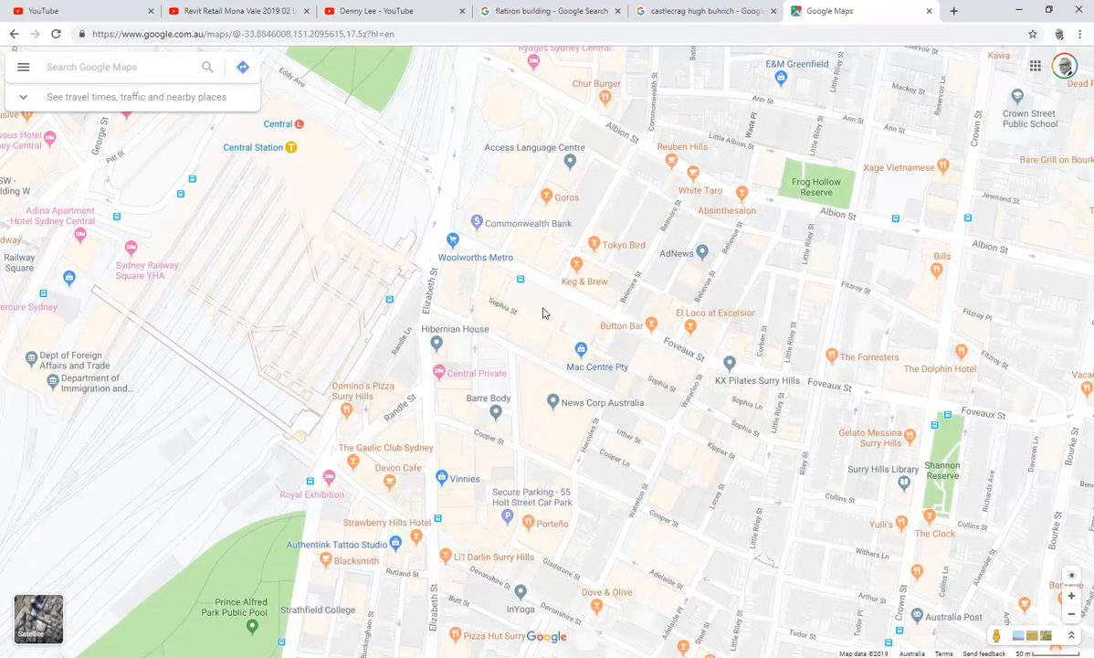
scroll(543, 312, up, 1)
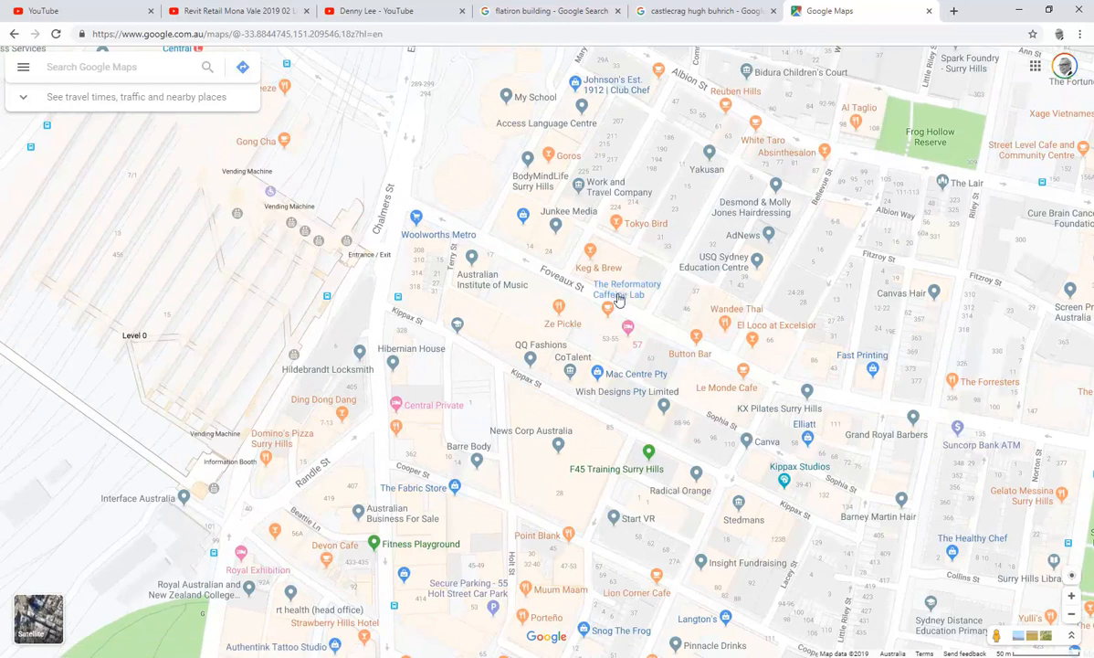
drag(504, 279, 425, 351)
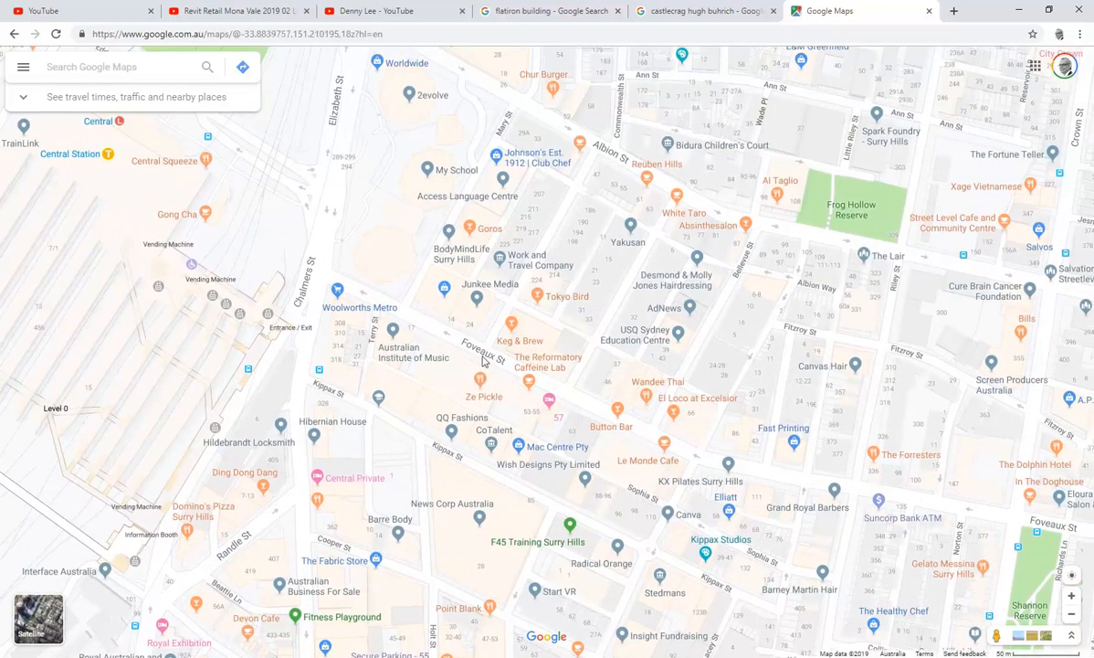
drag(413, 437, 457, 389)
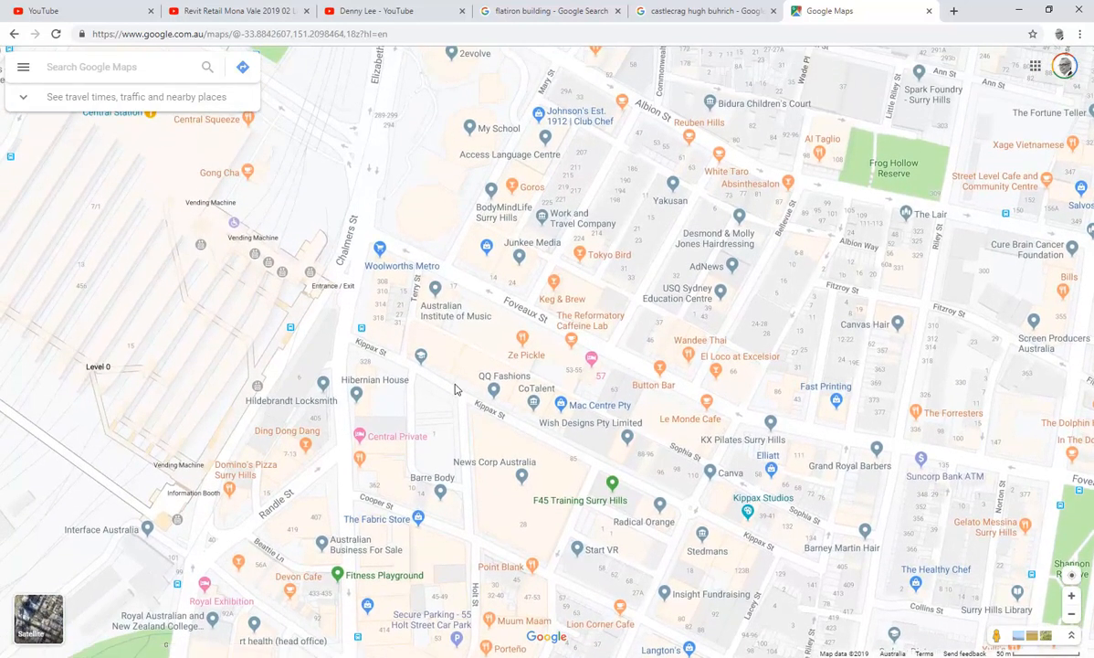
drag(457, 390, 442, 464)
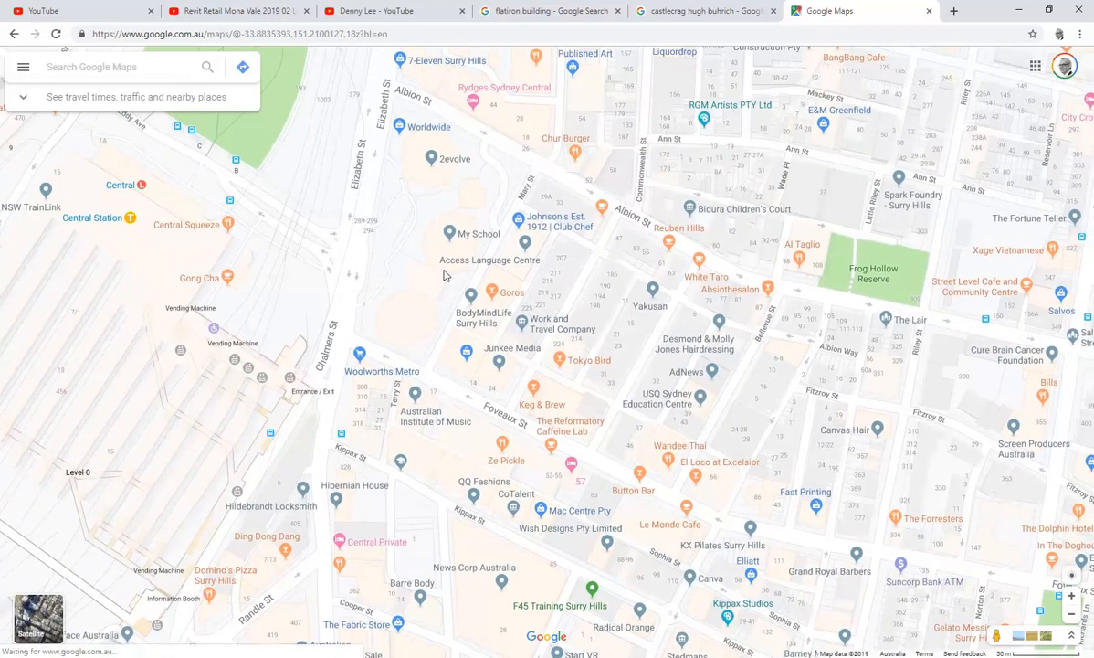
drag(493, 142, 455, 340)
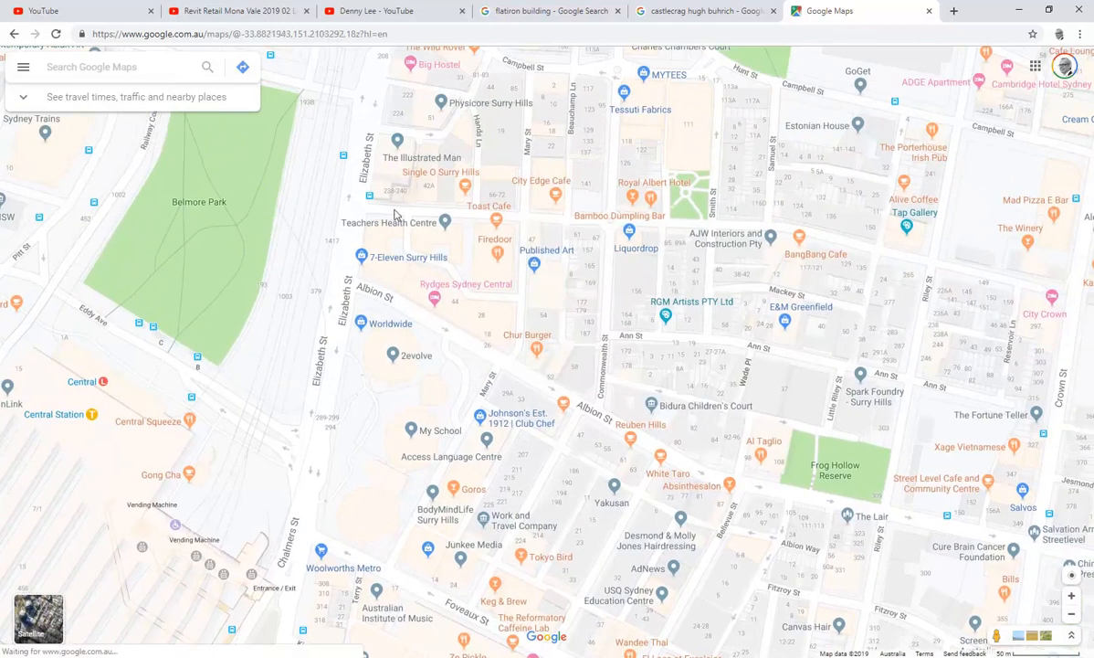
scroll(413, 172, up, 3)
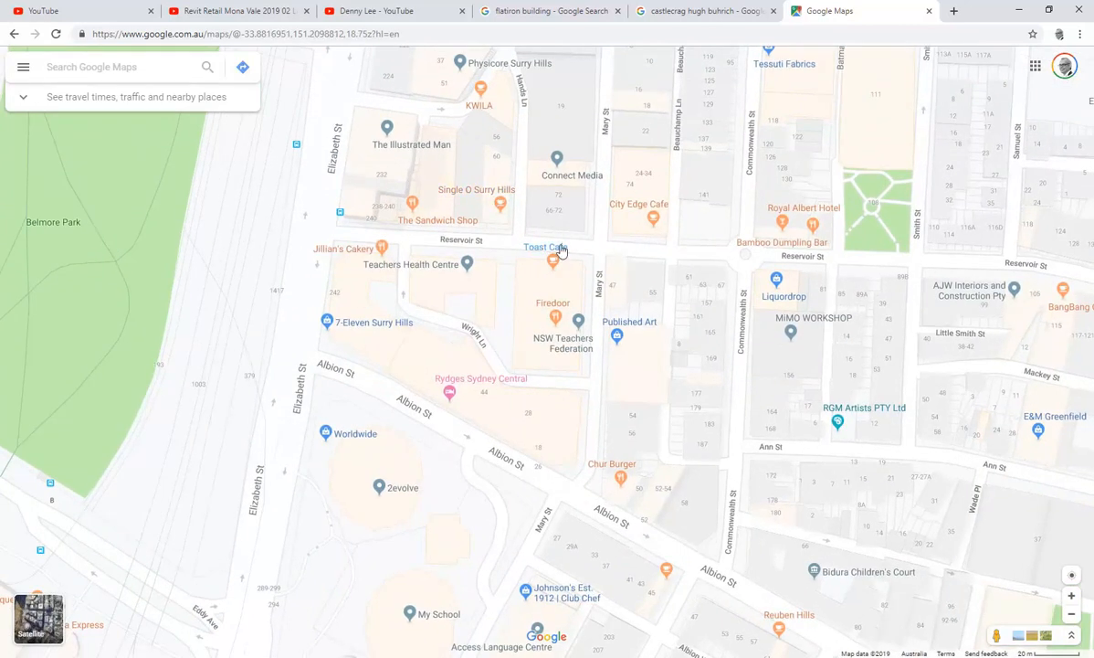
drag(992, 634, 602, 235)
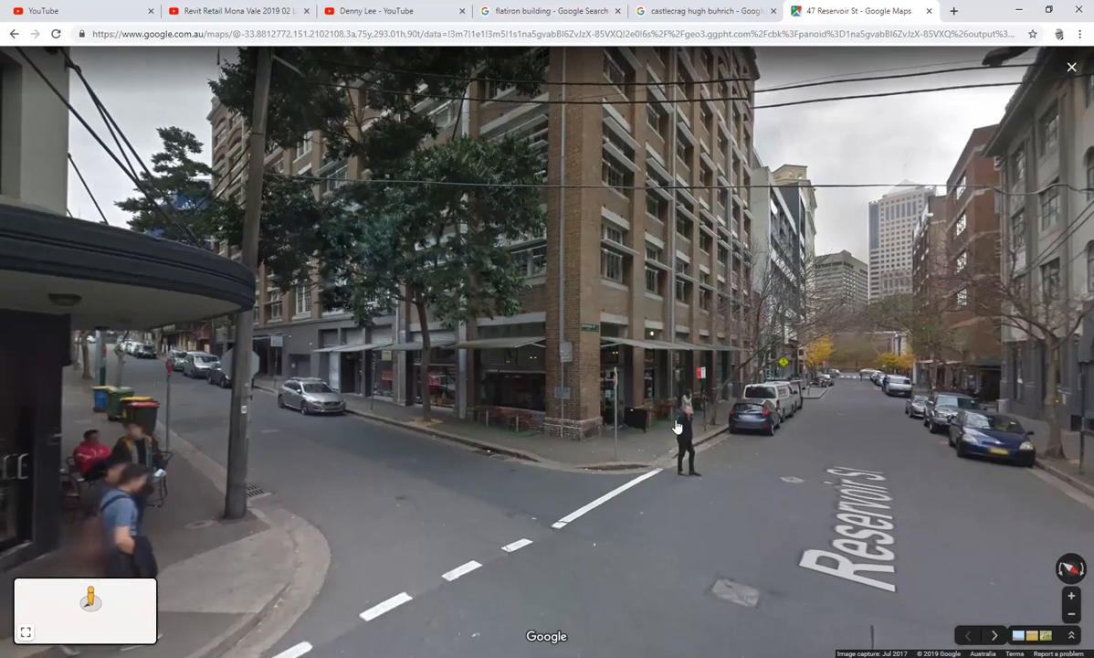
scroll(698, 484, up, 3)
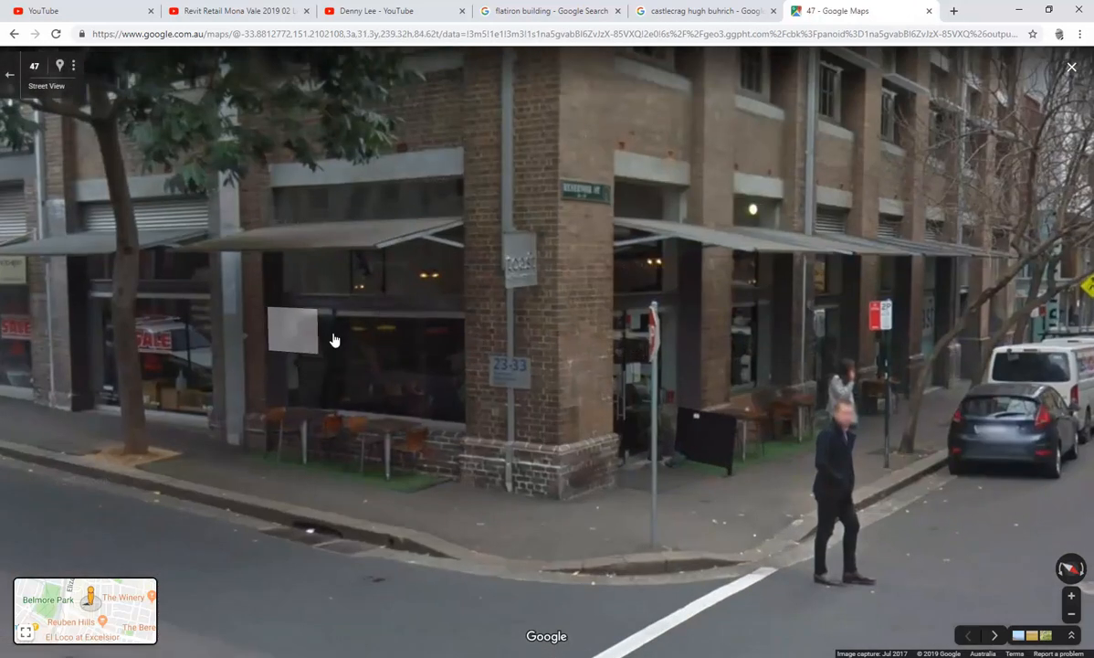
drag(636, 418, 194, 410)
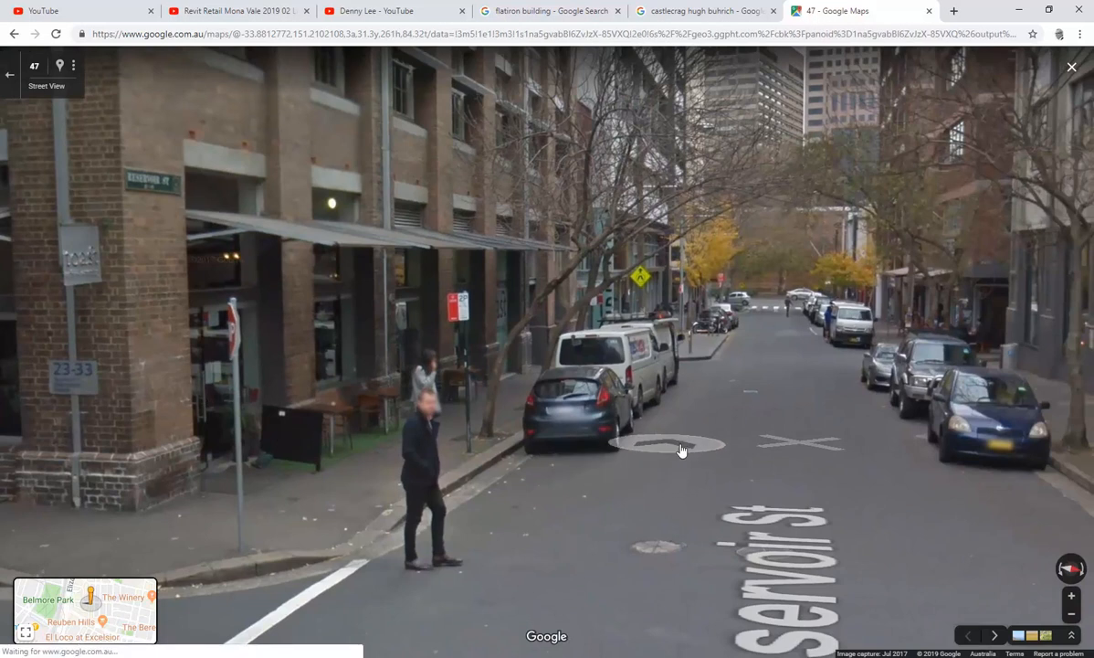
click(681, 448)
click(359, 482)
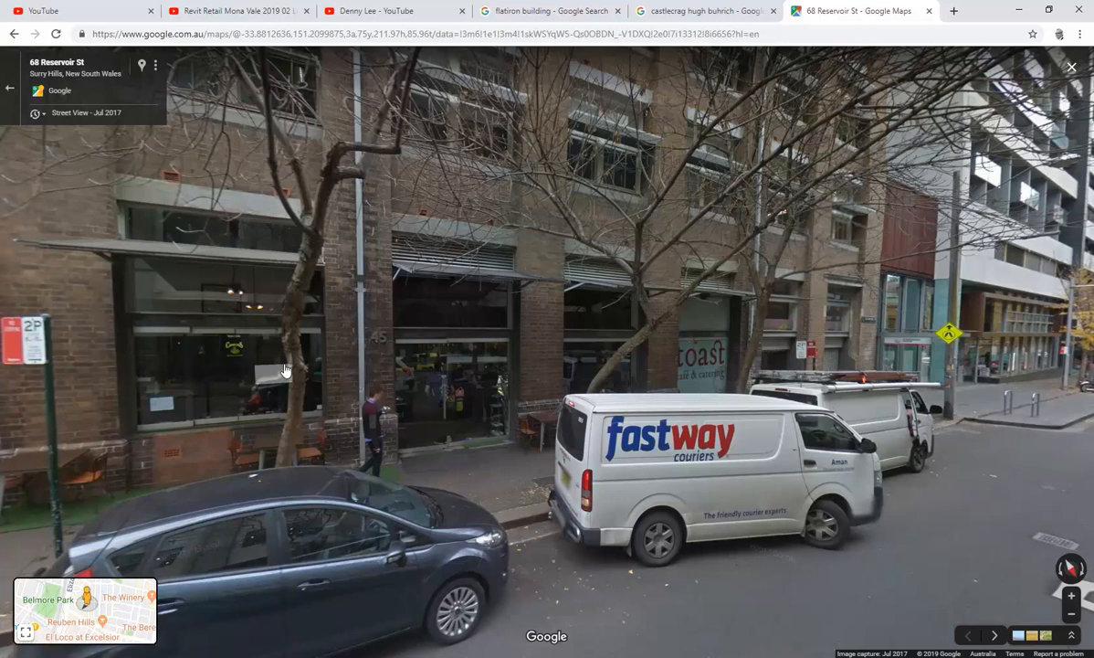
click(401, 366)
click(744, 445)
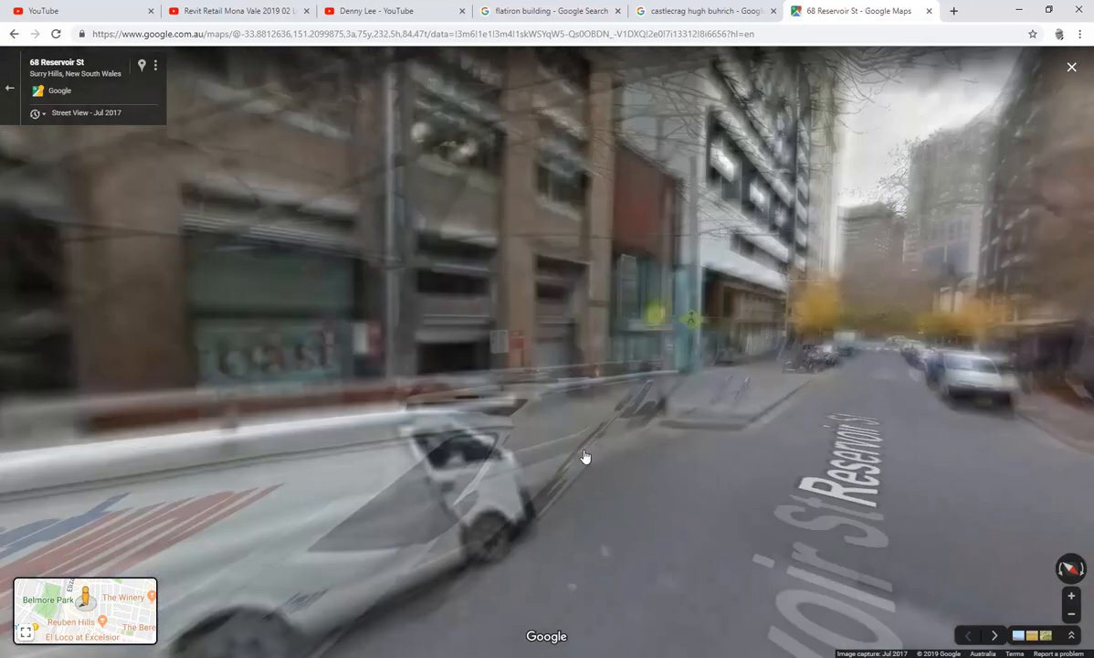
click(588, 497)
drag(358, 478, 801, 463)
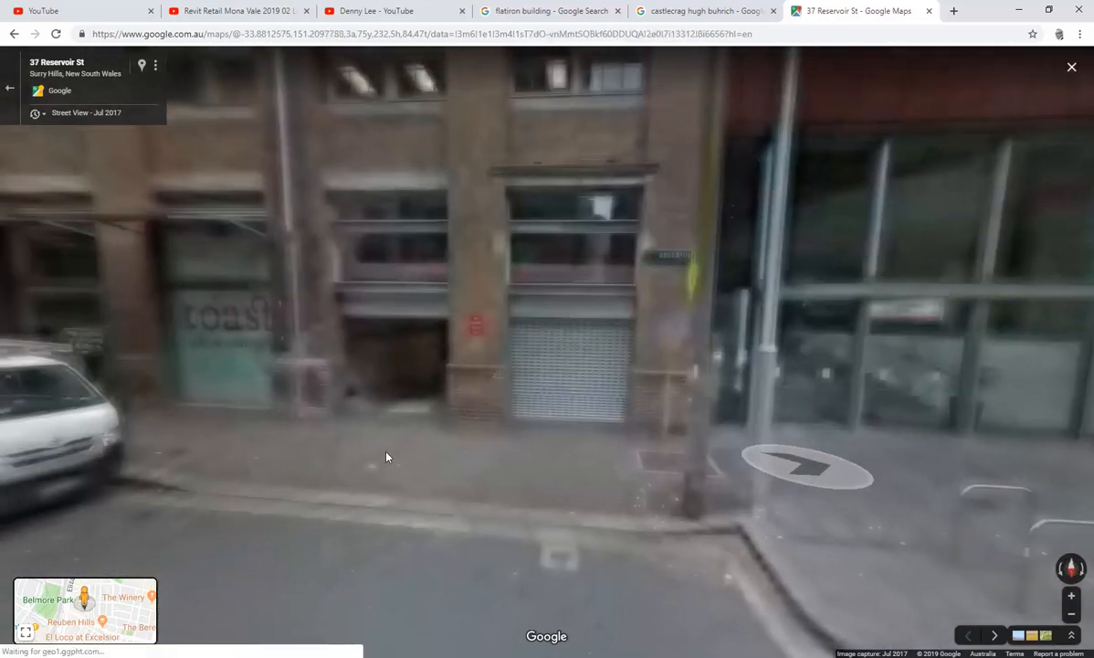
drag(373, 458, 700, 458)
click(341, 435)
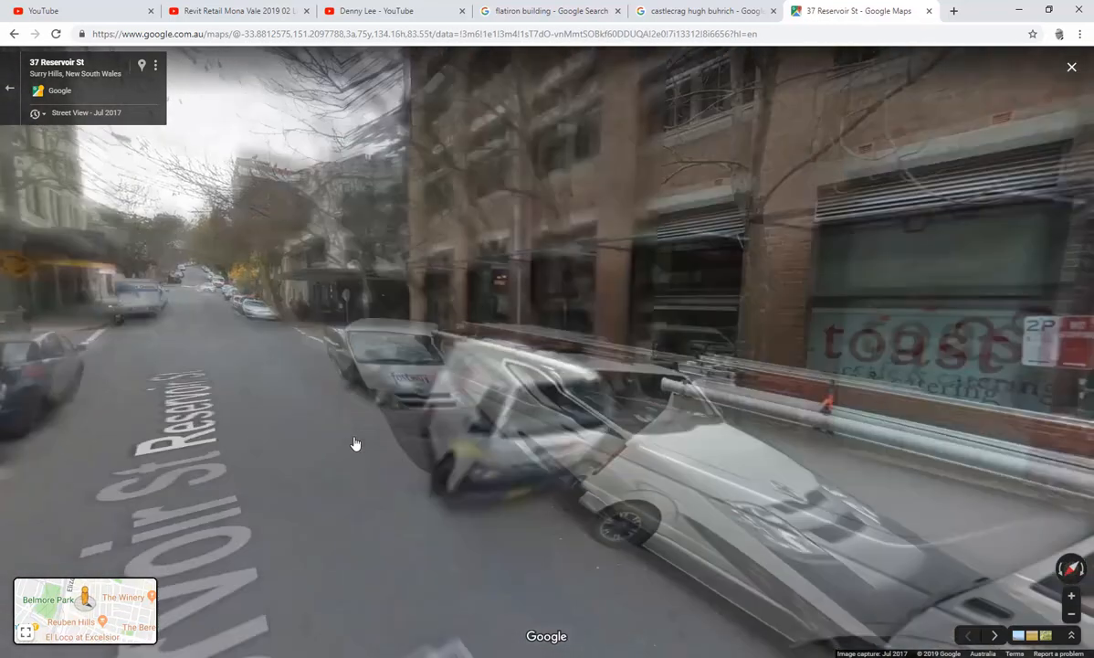
click(534, 467)
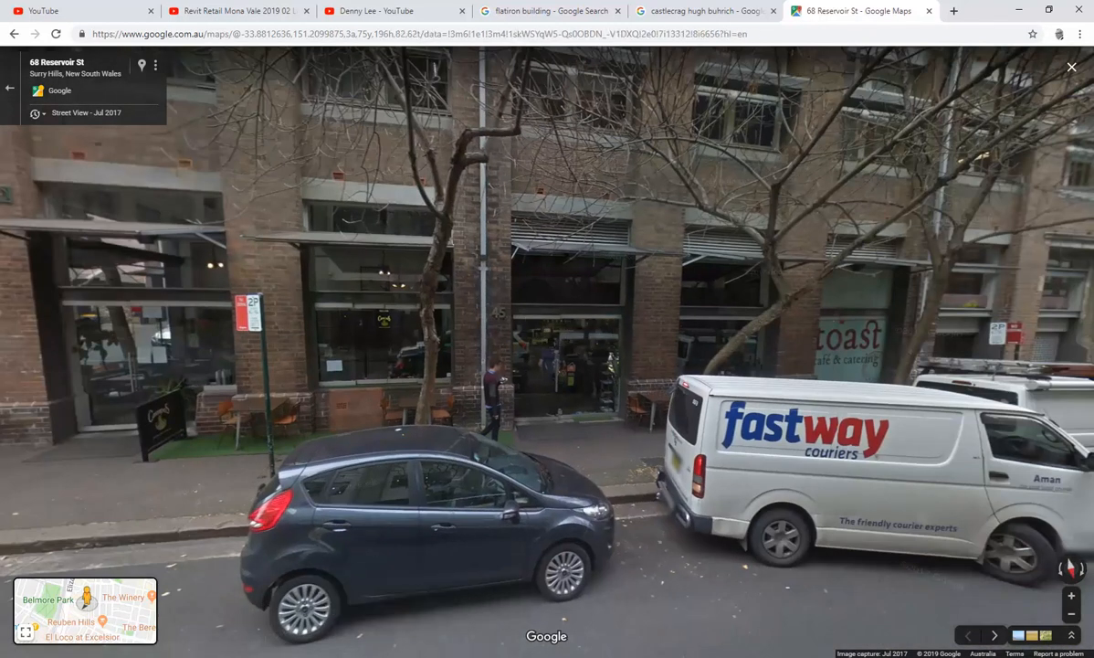
Step: Switch to the Revit building model and save the project
click(305, 655)
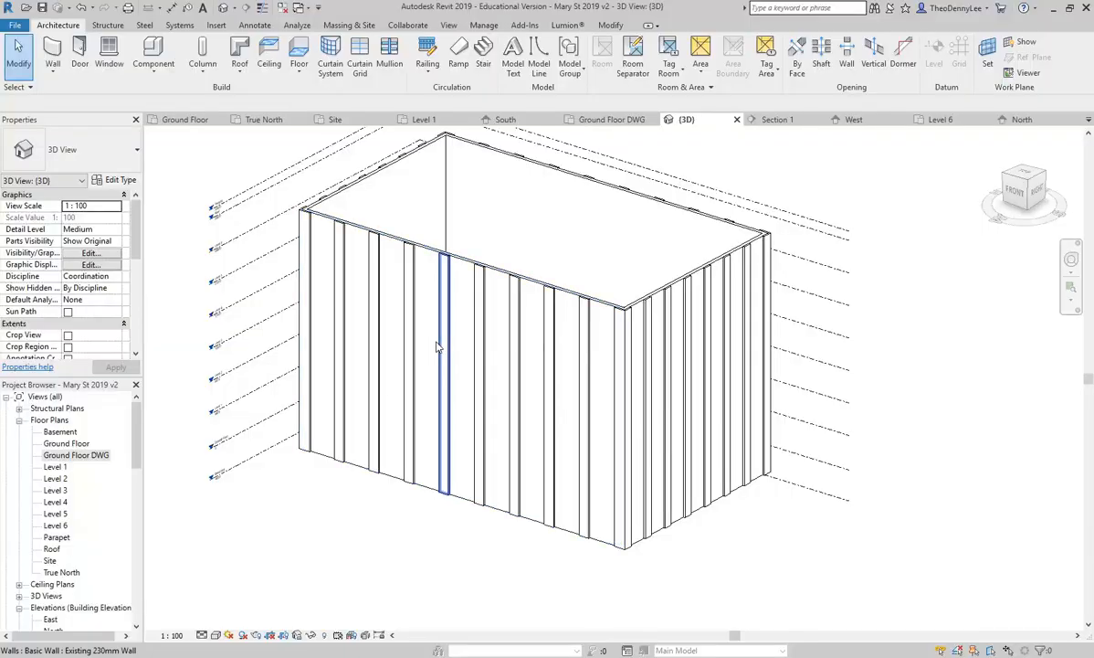
middle_drag(323, 525, 385, 459)
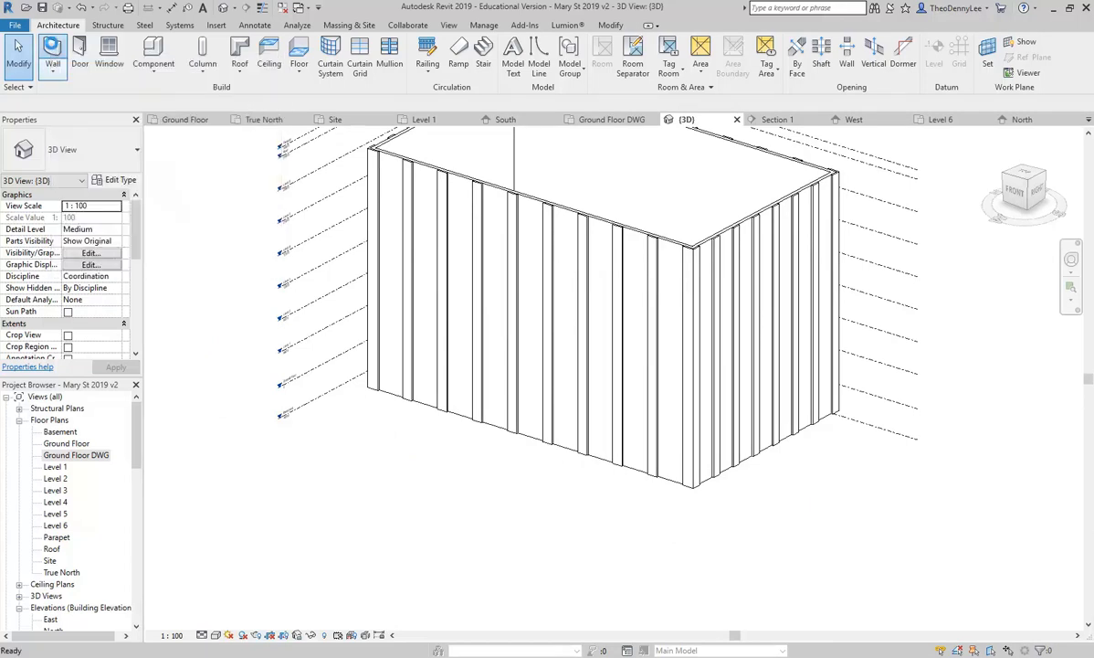
click(475, 300)
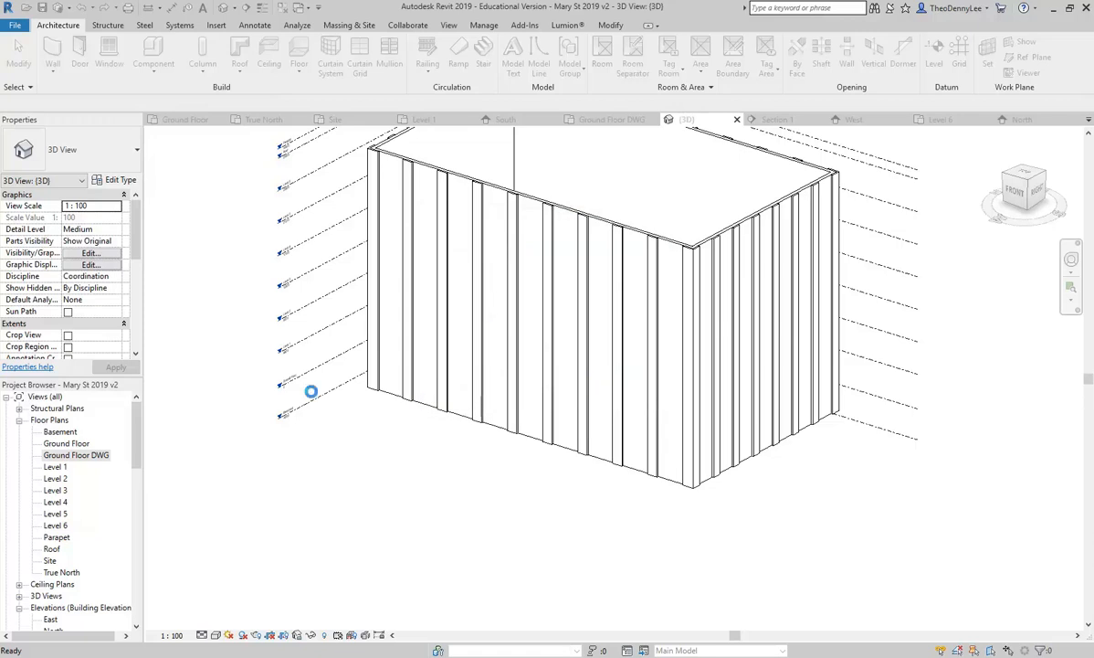
Step: Start the Wall tool (WA) with the Curtain Wall: Storefront type selected
key(w)
key(a)
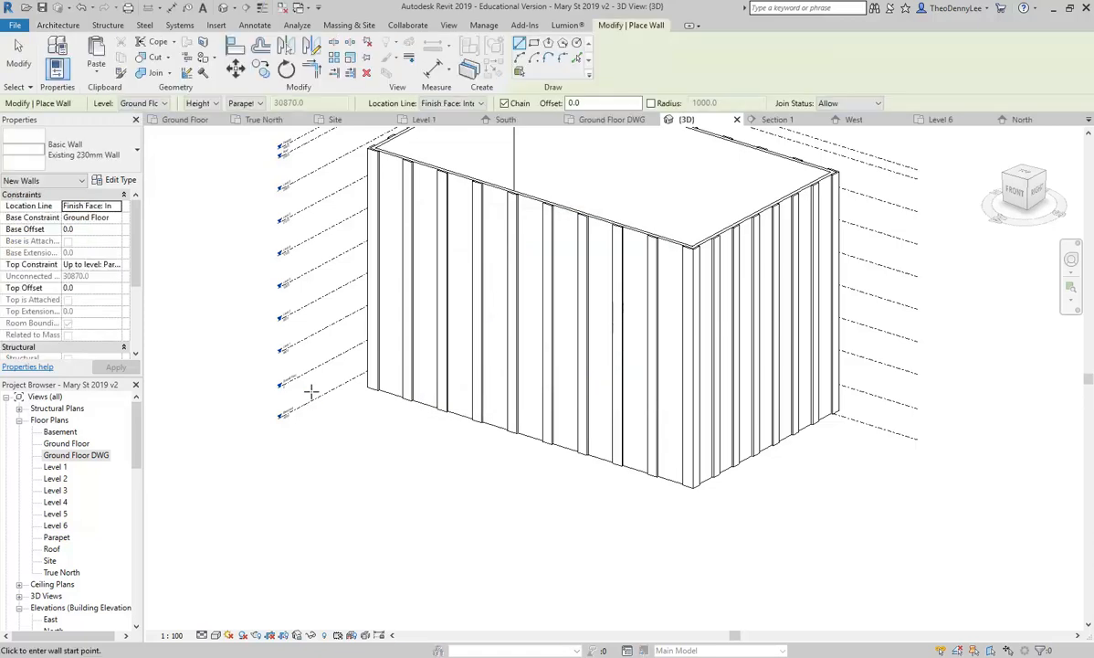
click(96, 156)
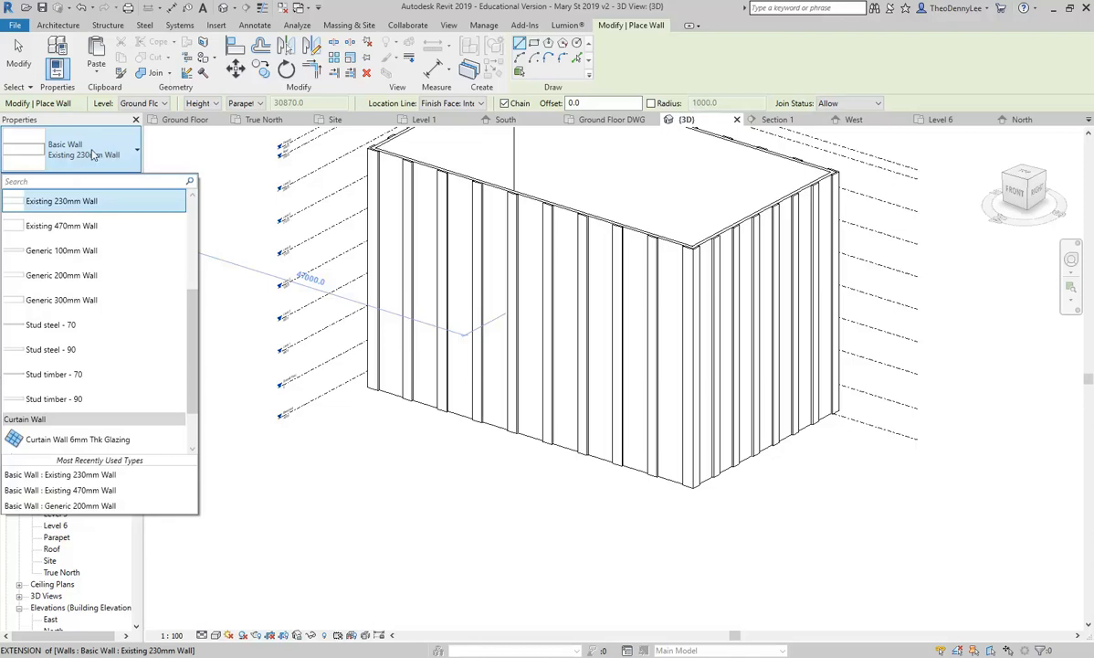
scroll(59, 311, down, 1)
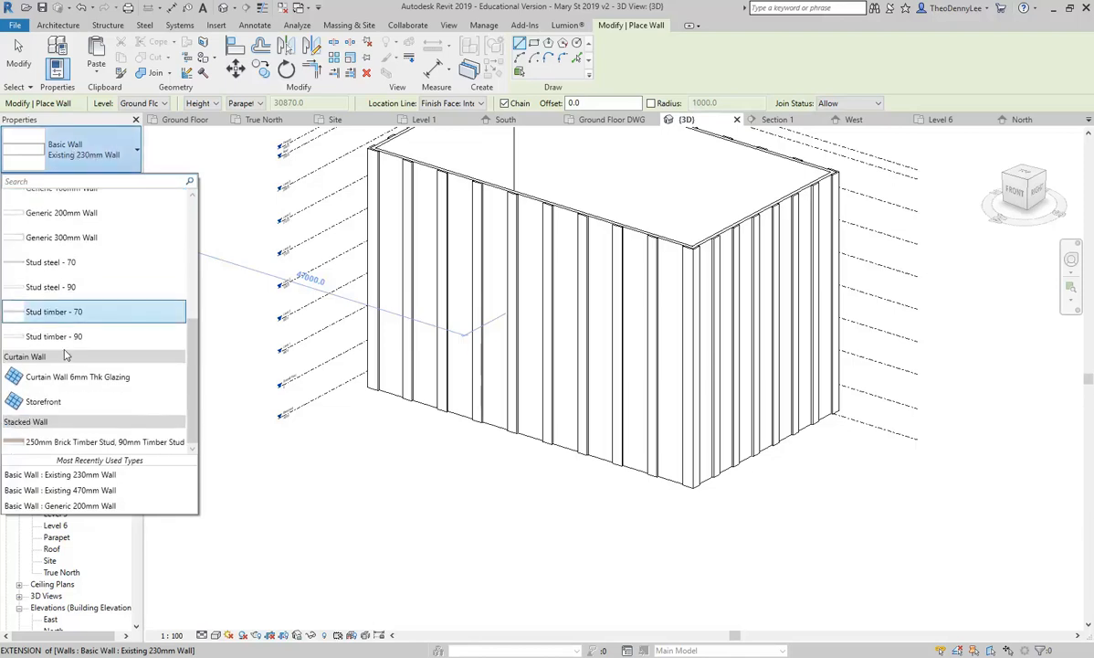
click(52, 401)
middle_drag(370, 441, 476, 479)
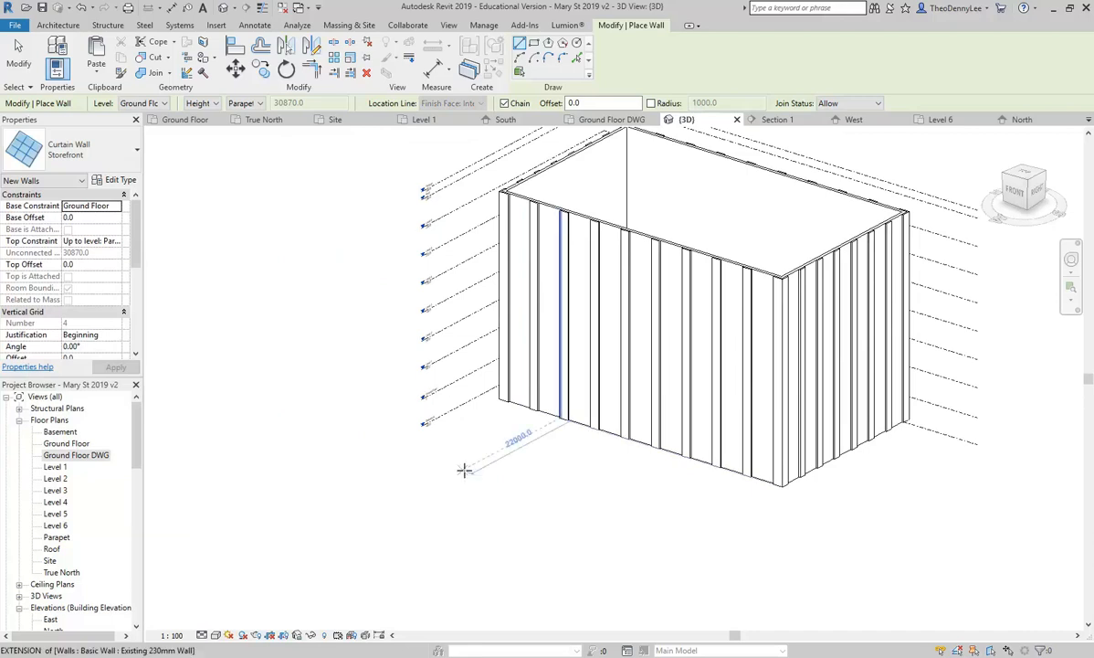
Step: Set the wall height to Level 1 and draw three zigzag Storefront segments beside the building
click(258, 103)
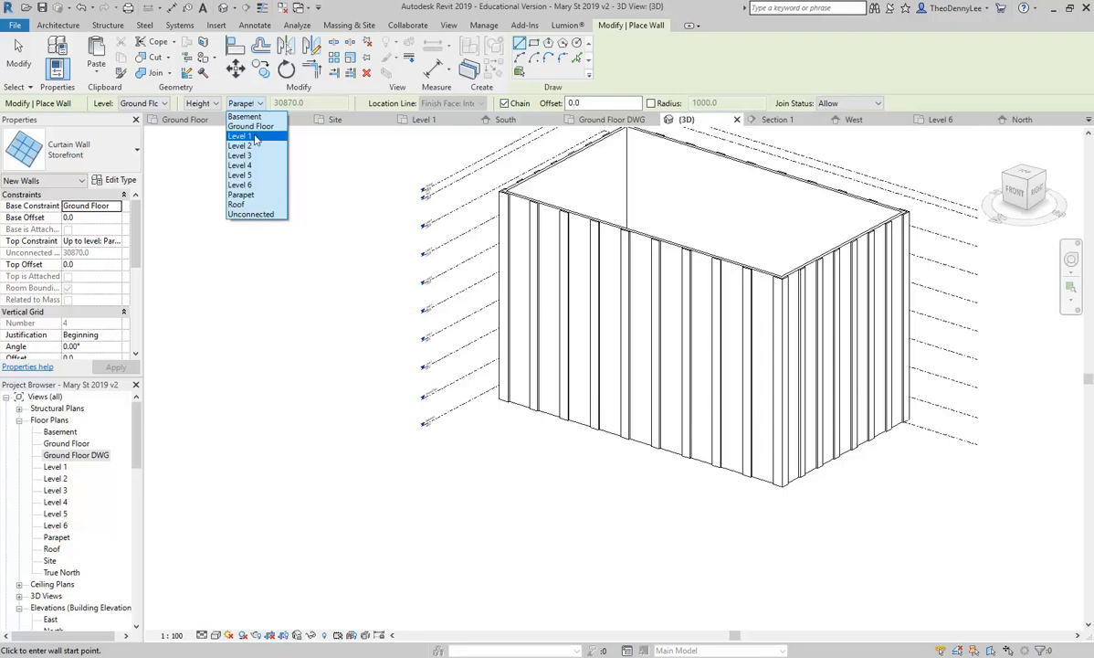
click(239, 136)
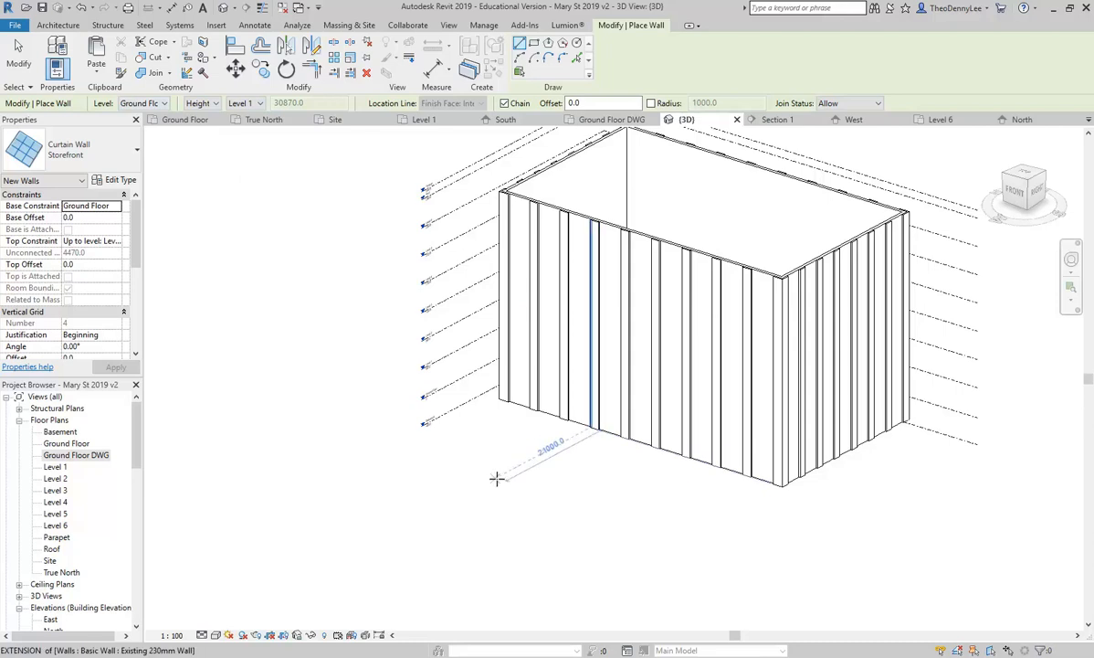
click(497, 479)
click(283, 477)
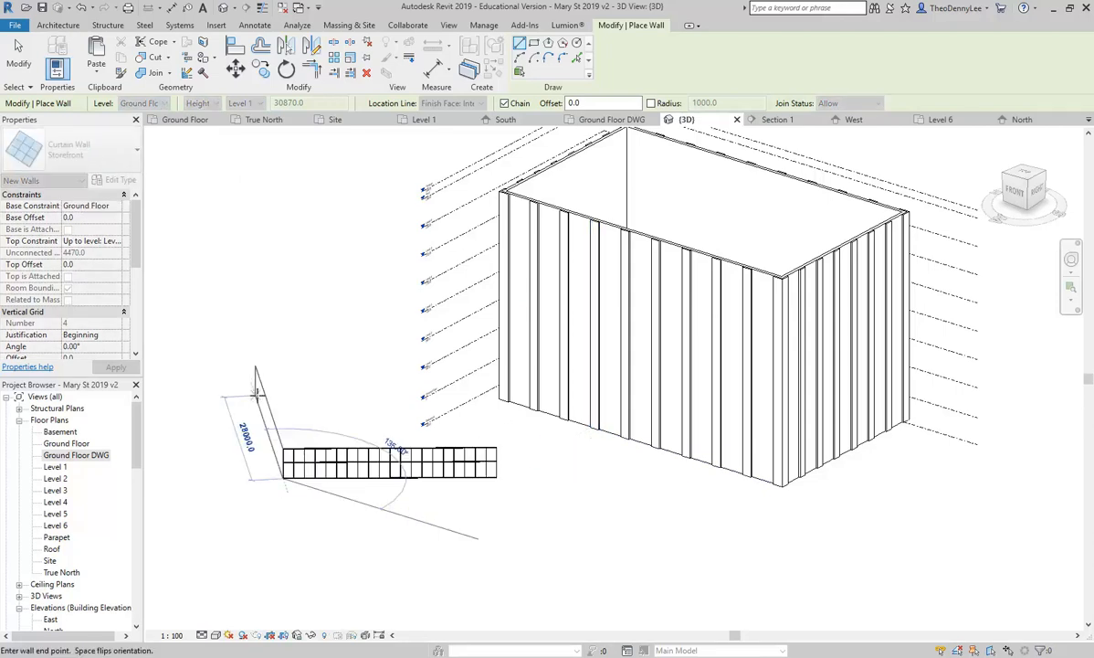
click(228, 472)
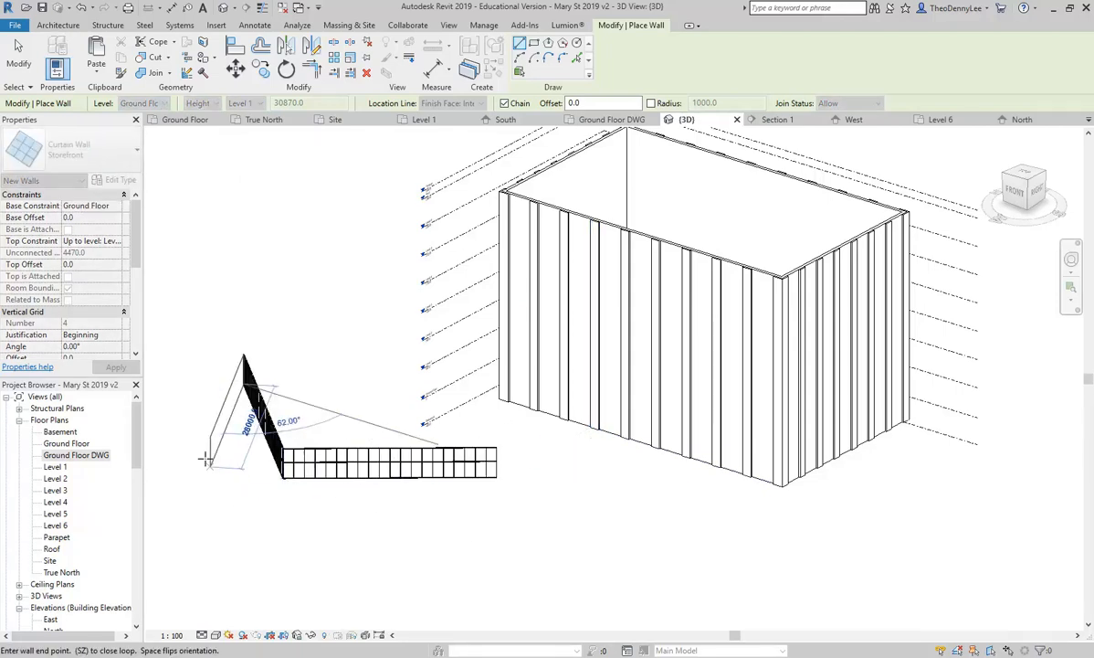
click(190, 435)
key(Escape)
key(Escape)
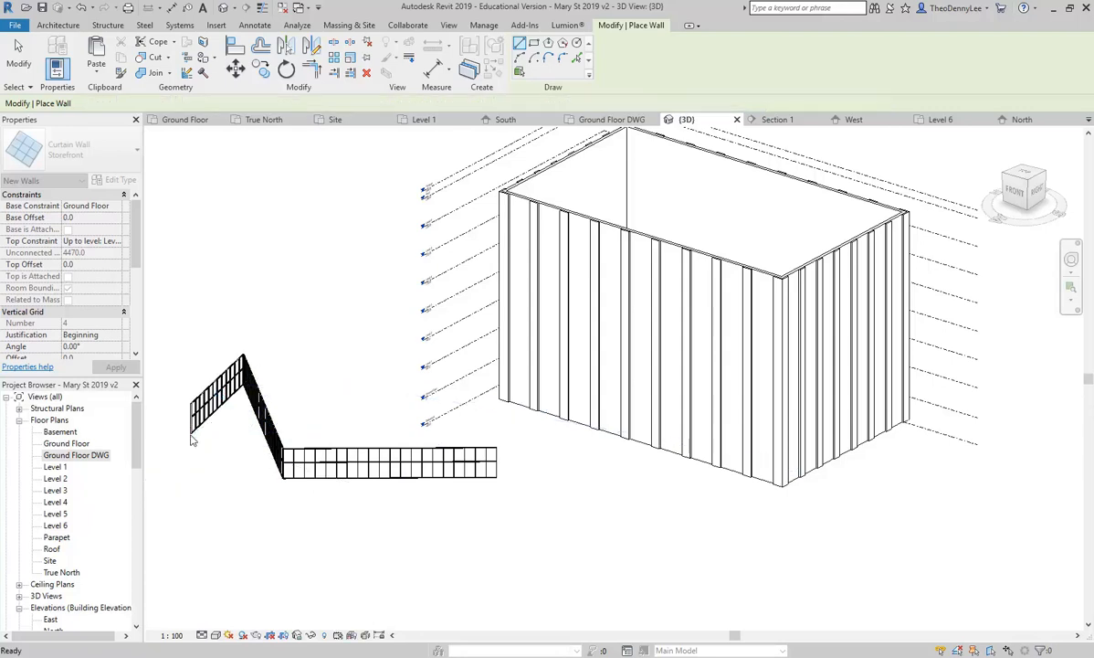
scroll(353, 497, up, 3)
middle_drag(353, 496, 429, 479)
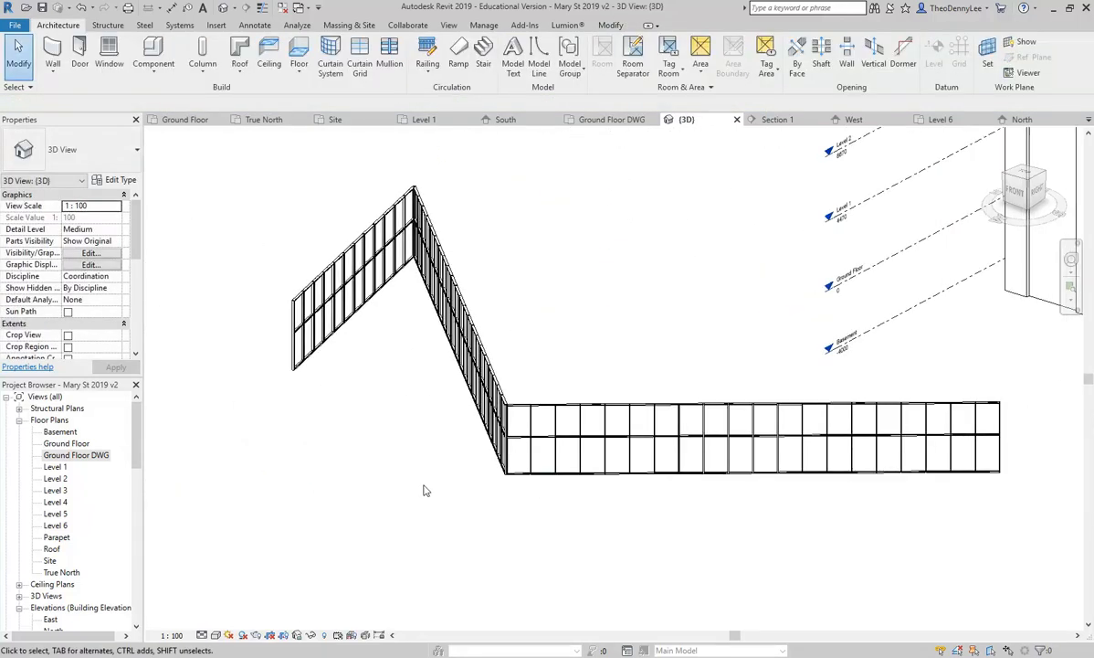
shift+middle_drag(387, 511, 669, 514)
scroll(640, 517, up, 4)
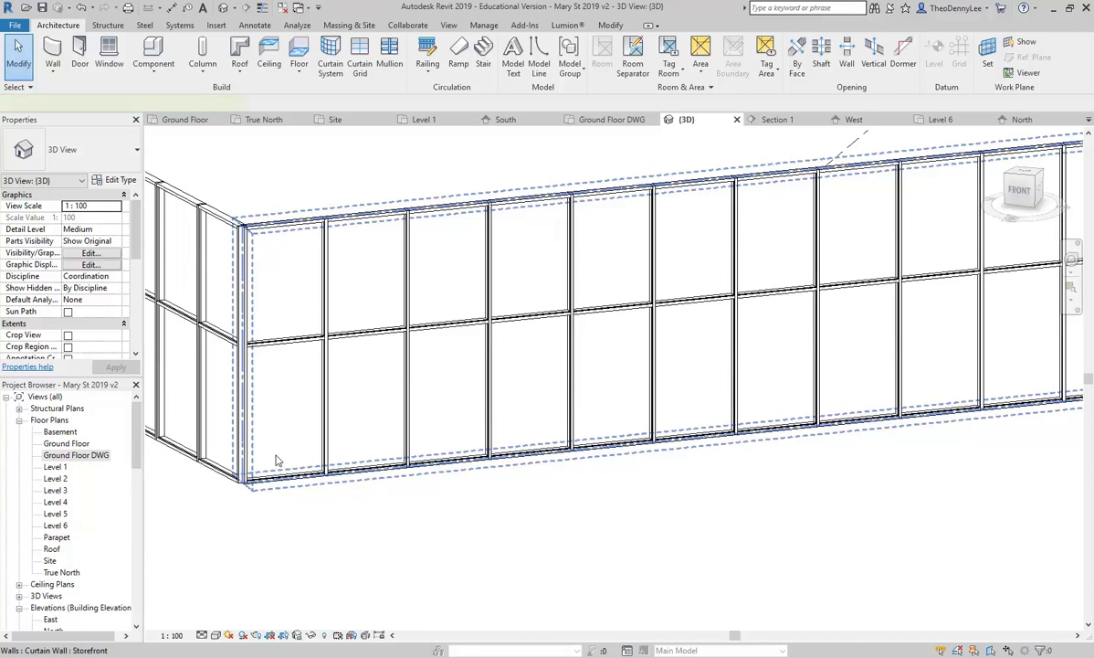
click(279, 460)
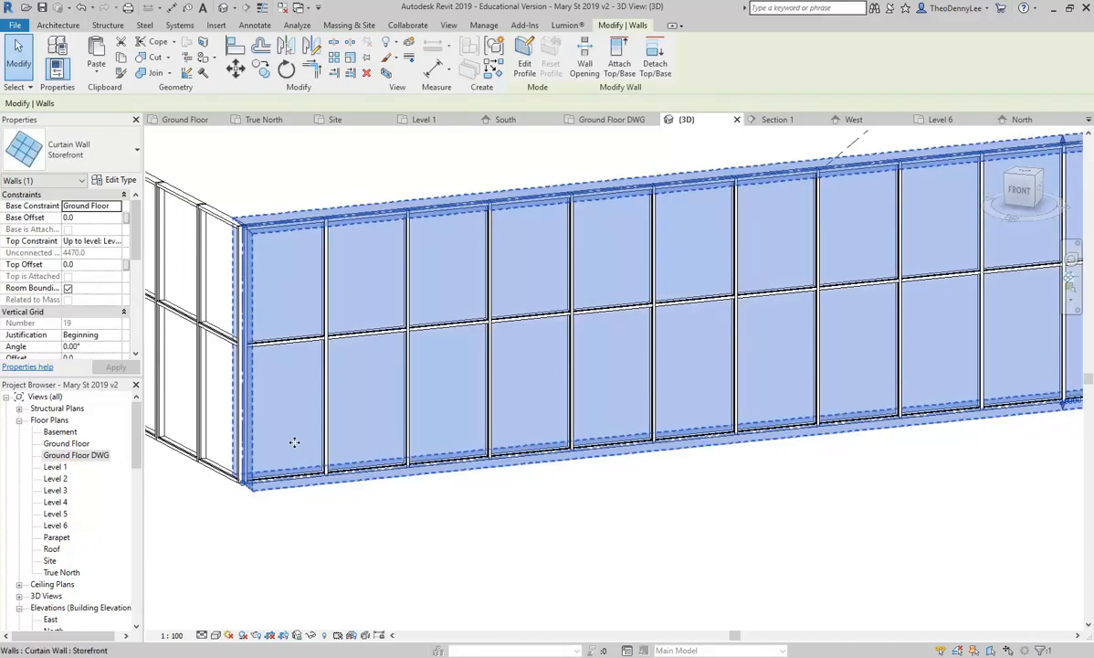
click(117, 181)
click(544, 235)
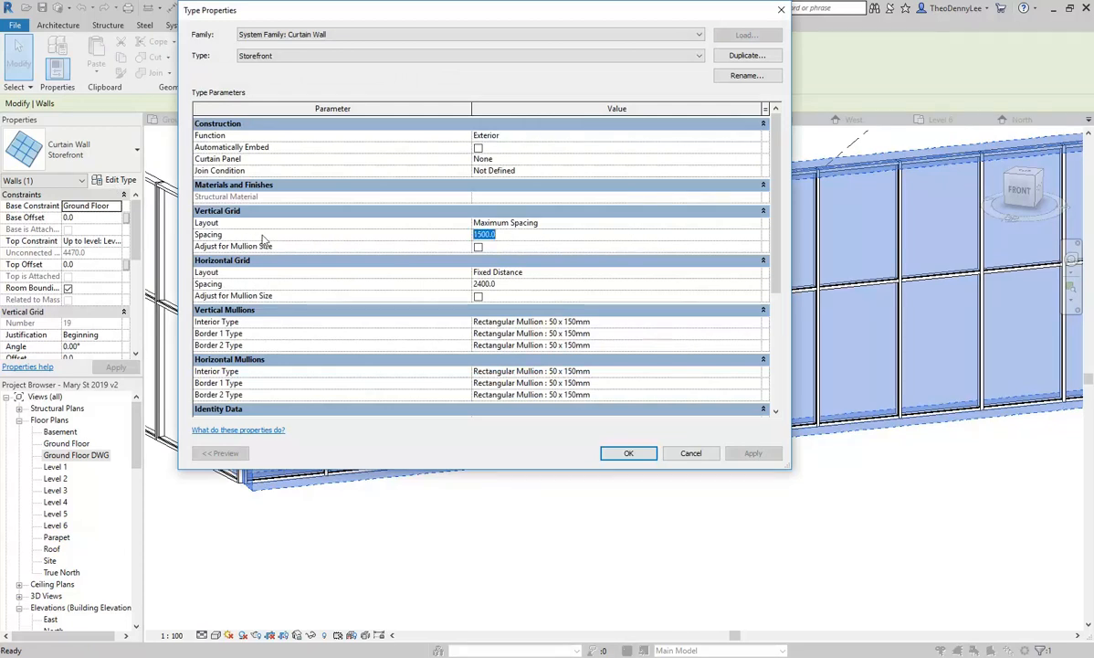
click(529, 238)
click(512, 287)
drag(589, 17, 206, 142)
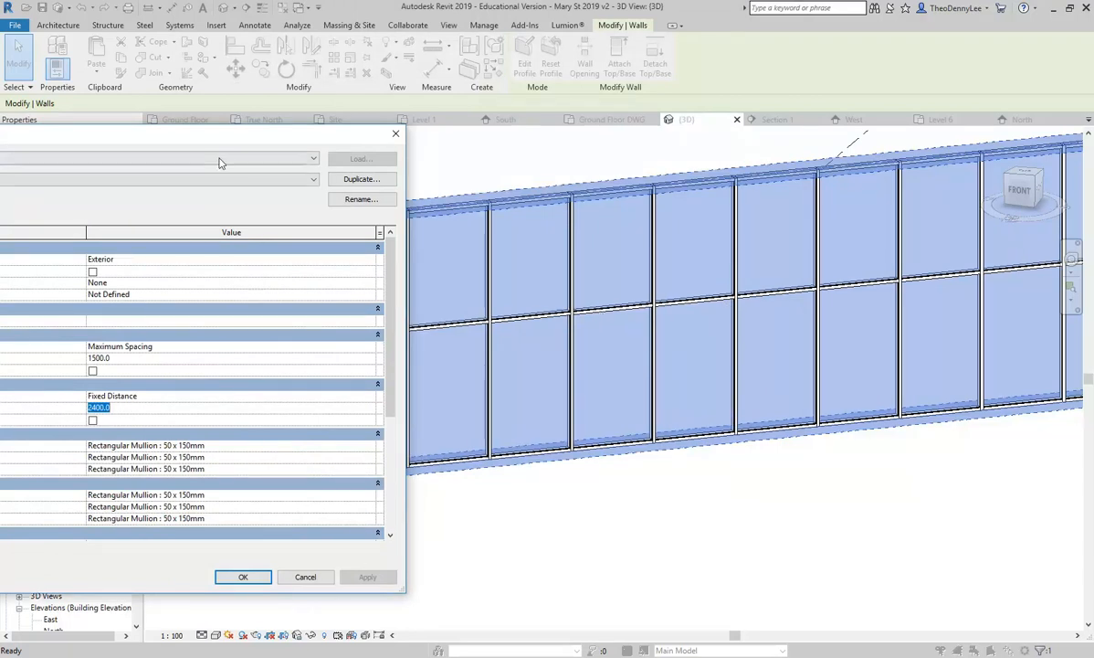
drag(224, 139, 539, 99)
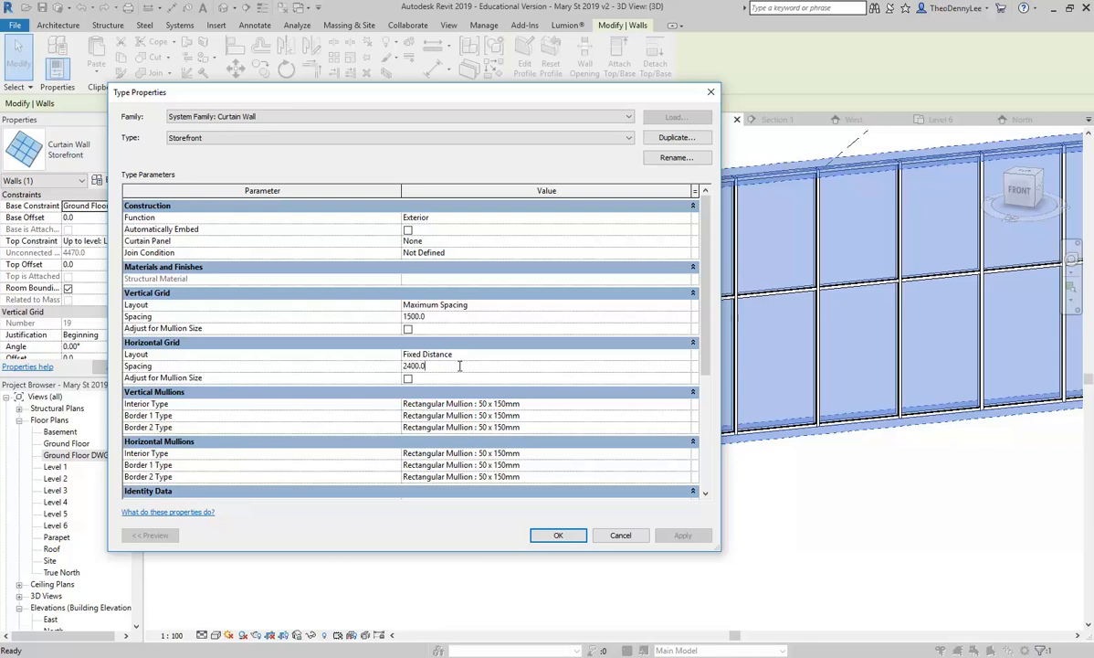
click(620, 536)
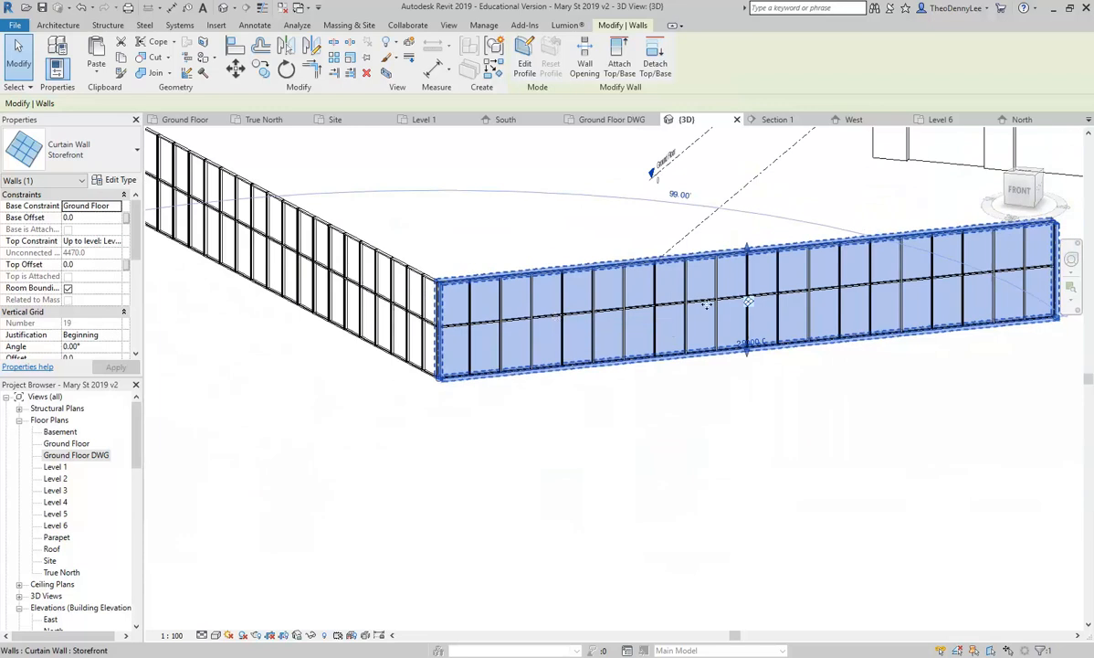
Step: Select and delete each Storefront curtain wall segment in turn
middle_drag(684, 297, 567, 332)
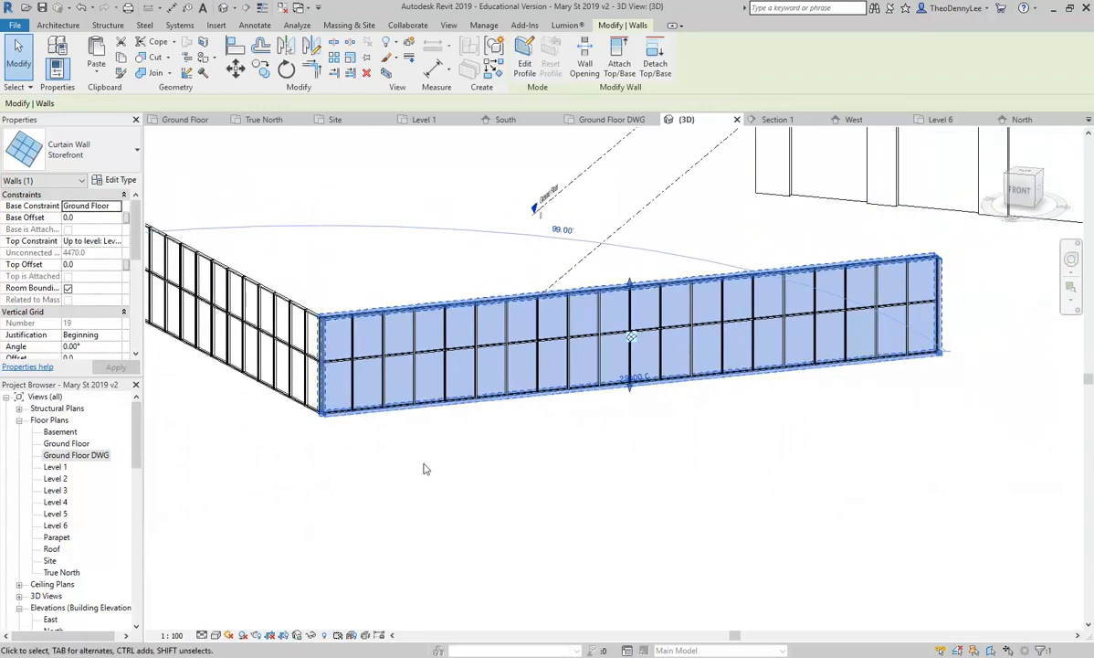
key(Delete)
click(440, 296)
scroll(438, 356, down, 1)
middle_drag(438, 362, 733, 438)
key(Delete)
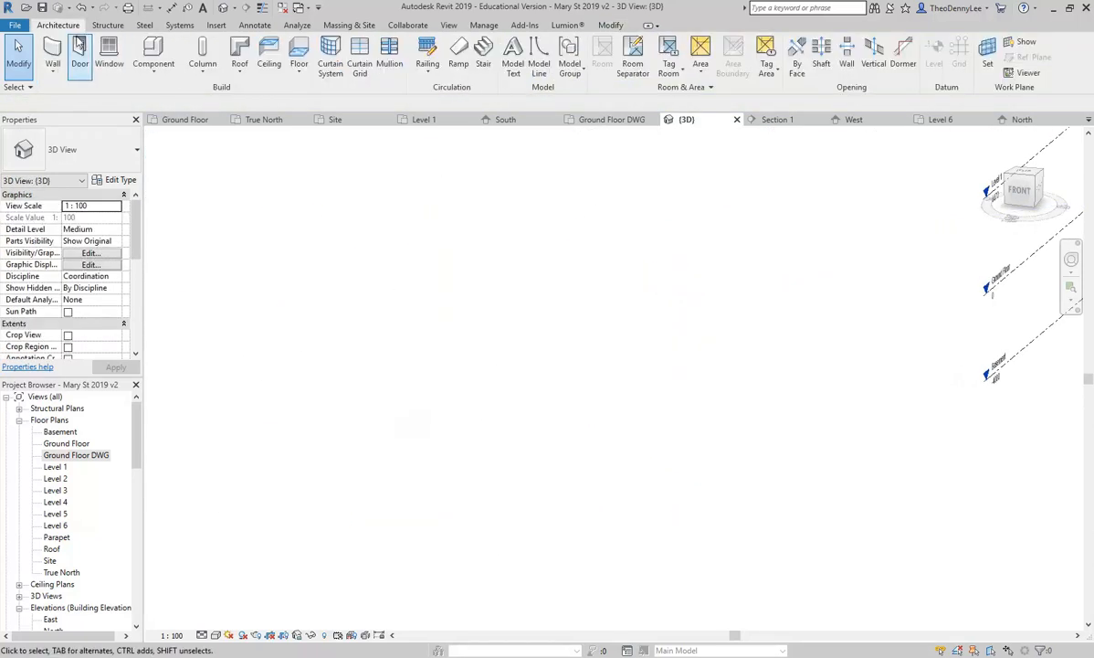
Step: Start the Wall tool with the Curtain Wall 6mm Thk Glazing type
click(52, 50)
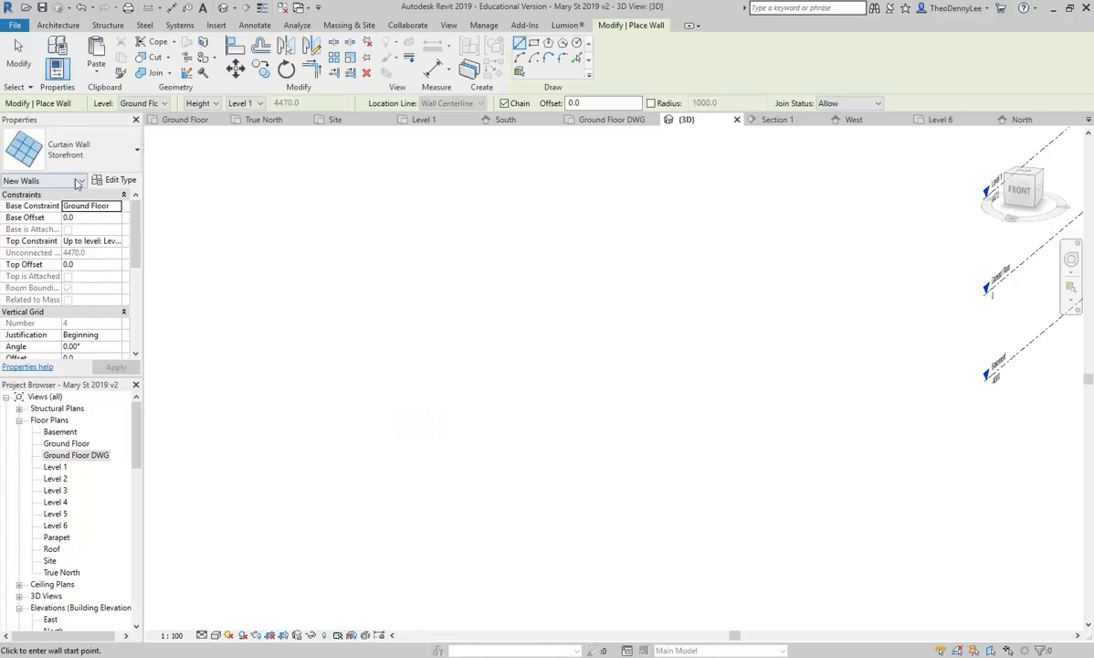
click(76, 153)
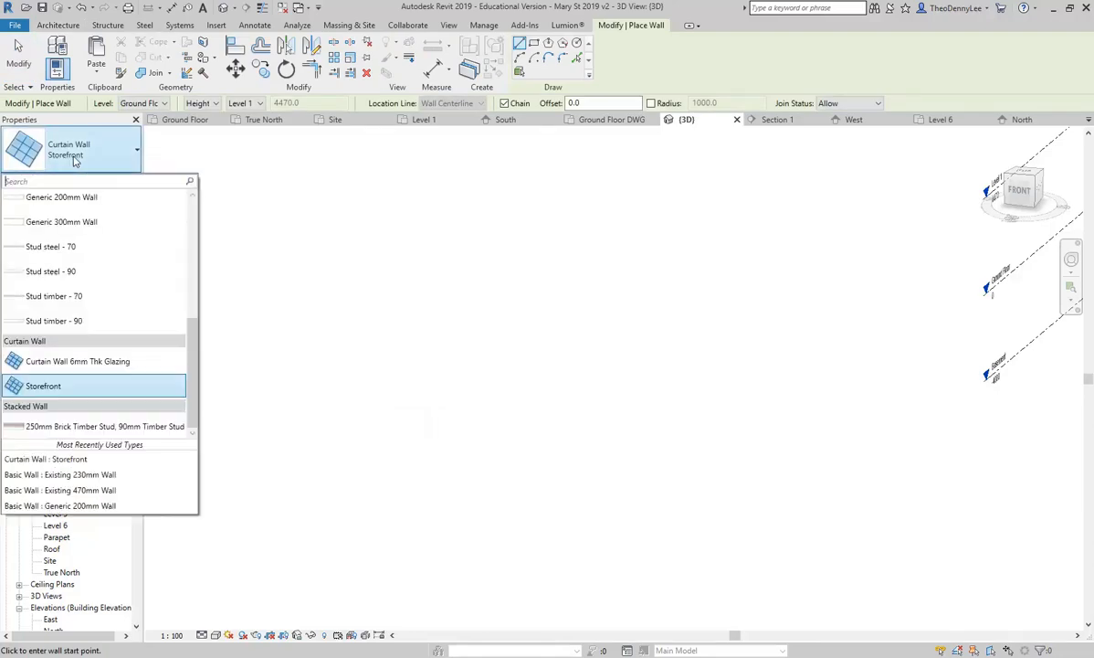
click(76, 361)
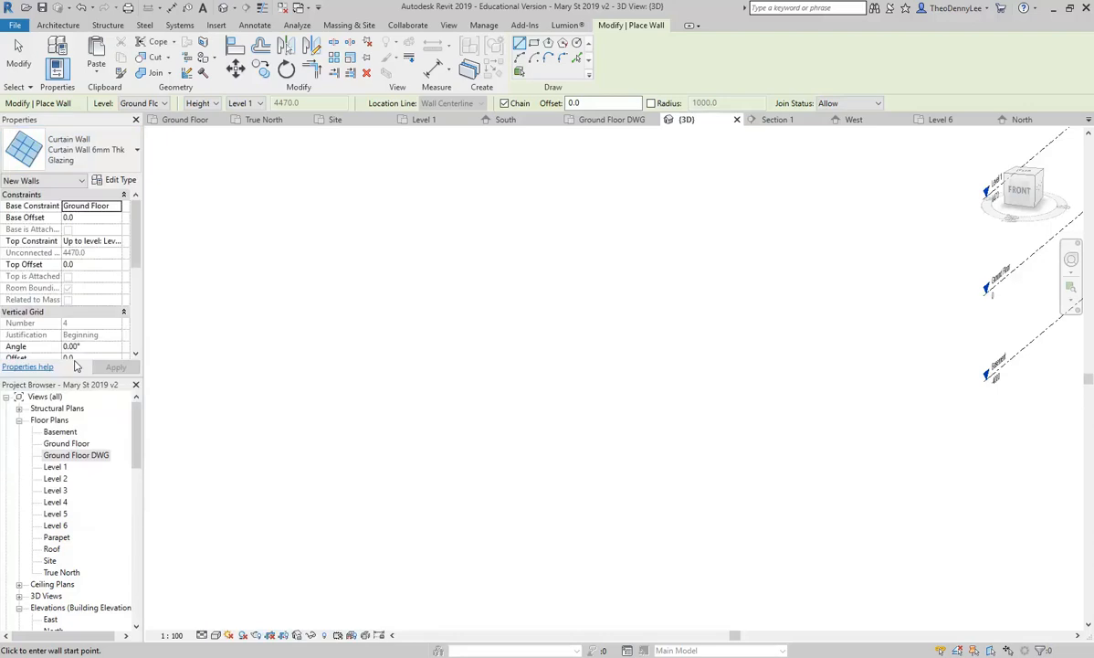
scroll(524, 412, down, 2)
middle_drag(674, 464, 430, 410)
scroll(431, 410, down, 1)
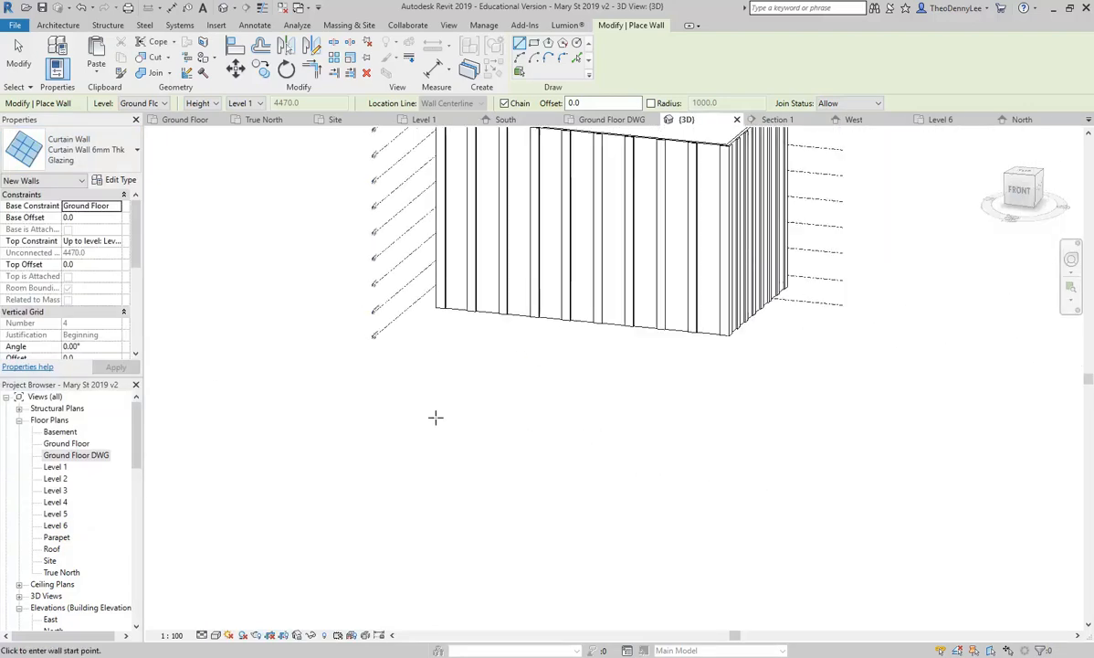
Step: Draw three zigzag glazing wall segments through four points at the building's front corner
click(578, 514)
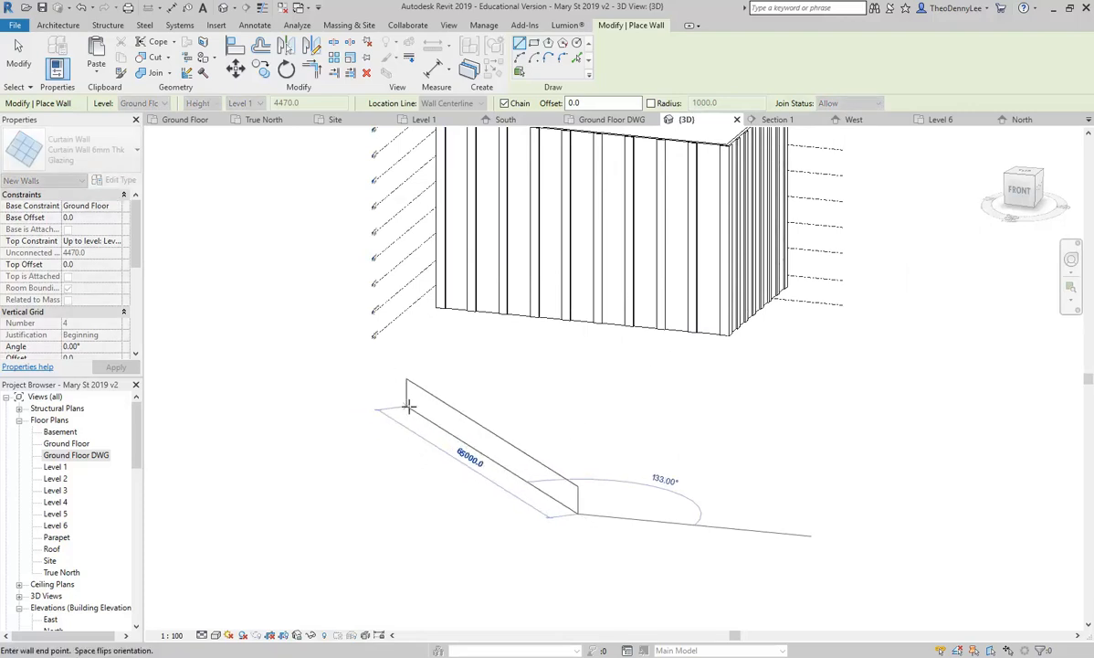
click(411, 391)
click(265, 454)
click(178, 372)
key(Escape)
key(Escape)
shift+middle_drag(268, 393, 456, 493)
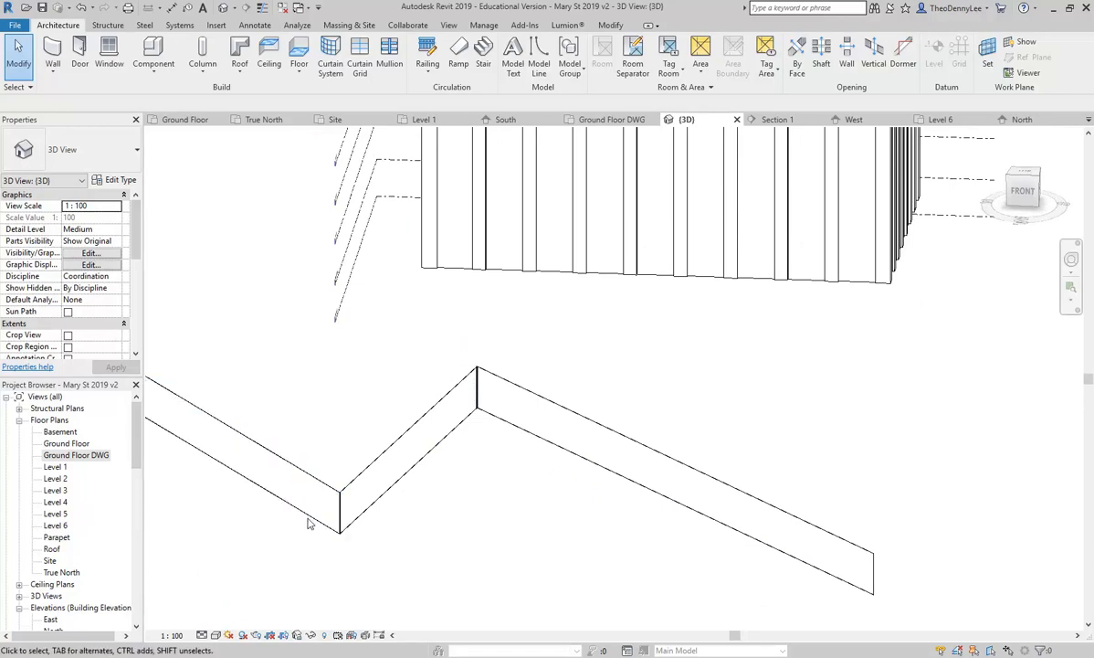
scroll(296, 523, up, 6)
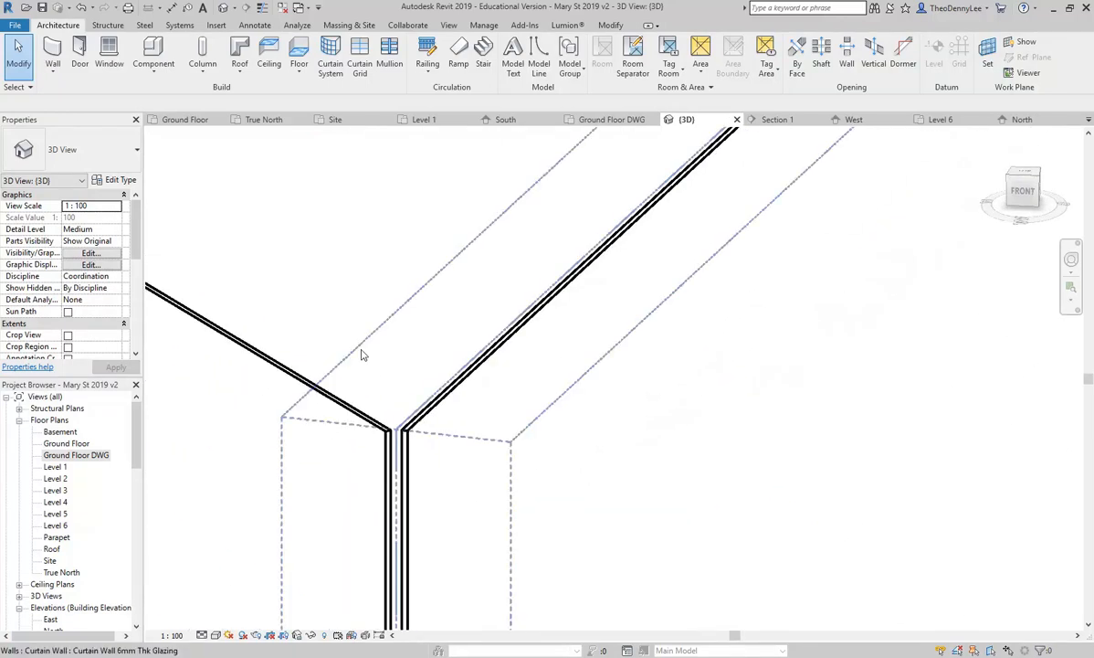
shift+middle_drag(362, 356, 406, 358)
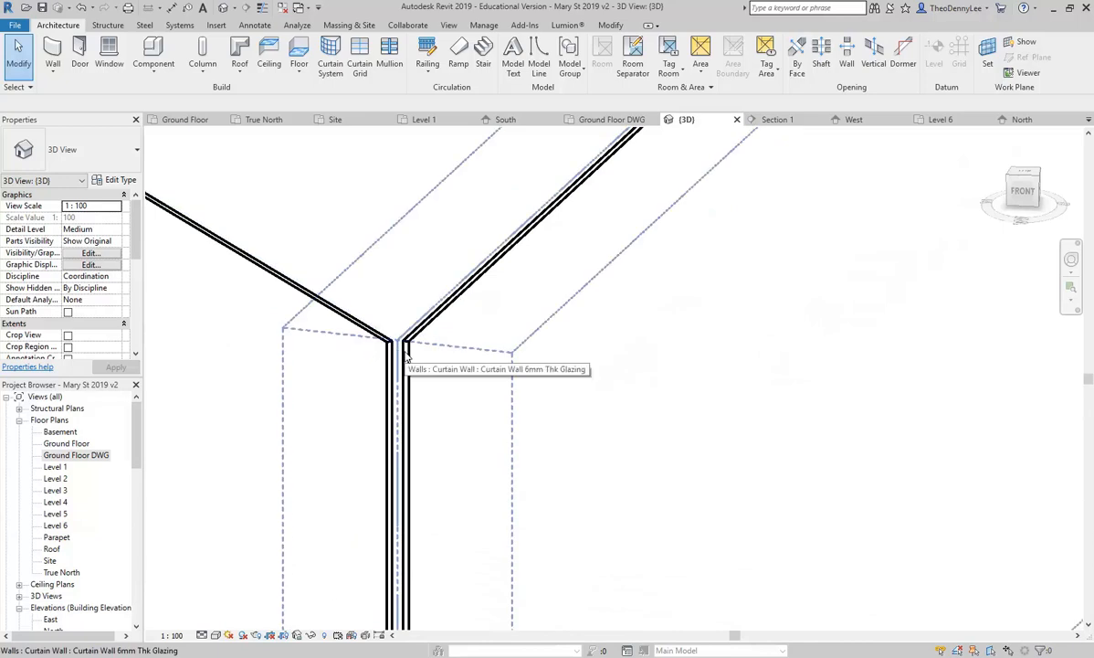
shift+middle_drag(392, 369, 365, 383)
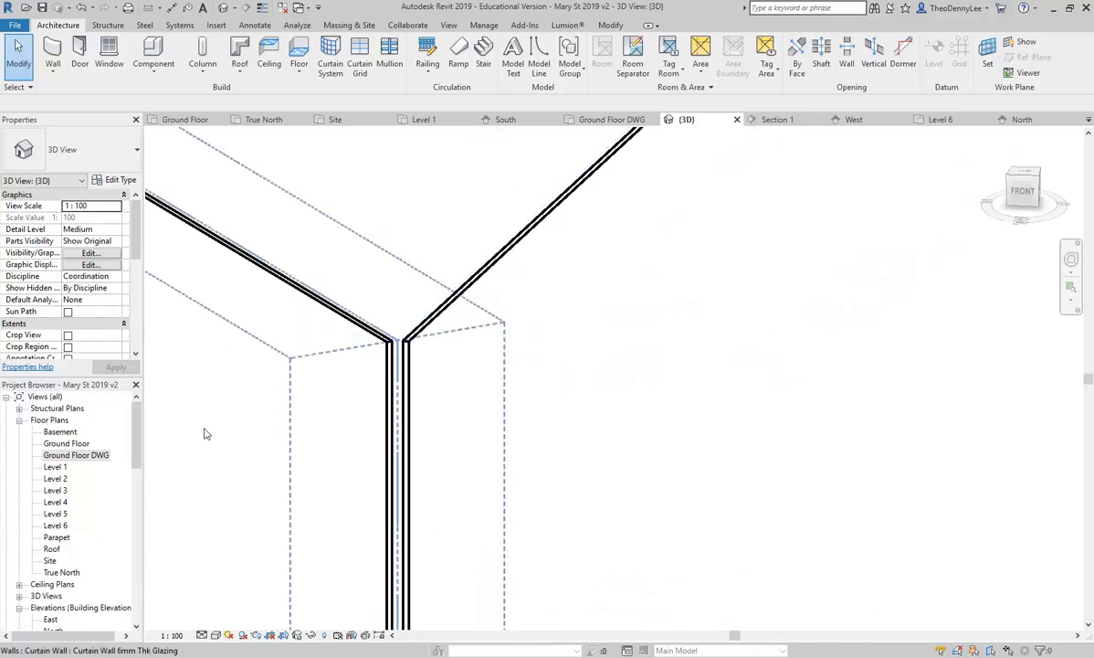
double_click(64, 443)
scroll(436, 341, down, 3)
scroll(376, 454, down, 1)
middle_drag(376, 454, 440, 384)
scroll(439, 410, up, 8)
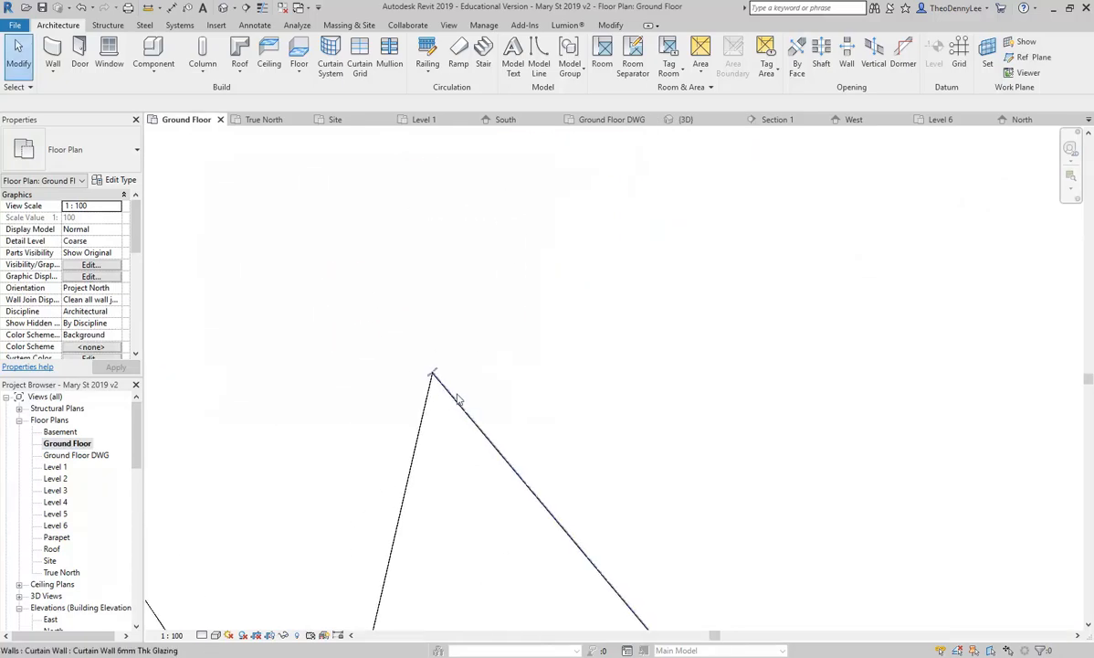
scroll(390, 386, up, 4)
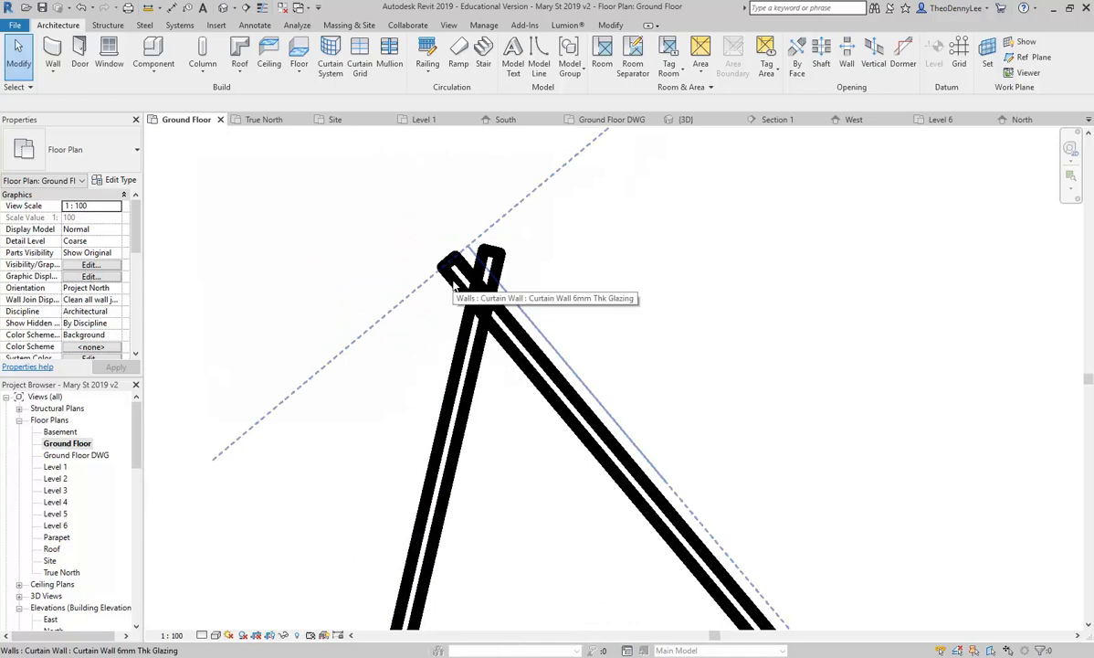
scroll(453, 286, down, 6)
middle_drag(375, 400, 421, 348)
scroll(349, 464, down, 2)
middle_drag(349, 464, 450, 314)
middle_drag(411, 429, 482, 200)
scroll(489, 399, down, 1)
middle_drag(489, 398, 545, 227)
middle_drag(428, 508, 477, 293)
scroll(419, 401, up, 3)
scroll(445, 453, up, 5)
middle_drag(464, 431, 413, 533)
scroll(413, 533, up, 2)
click(491, 219)
middle_drag(490, 248, 450, 367)
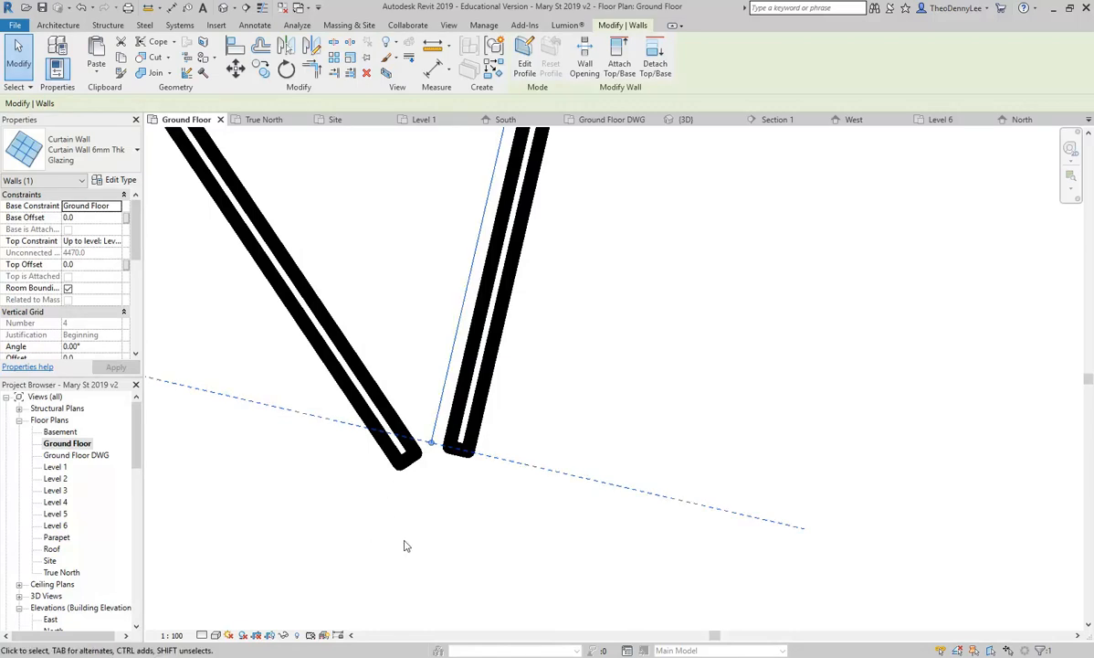
scroll(466, 368, down, 2)
scroll(466, 368, down, 4)
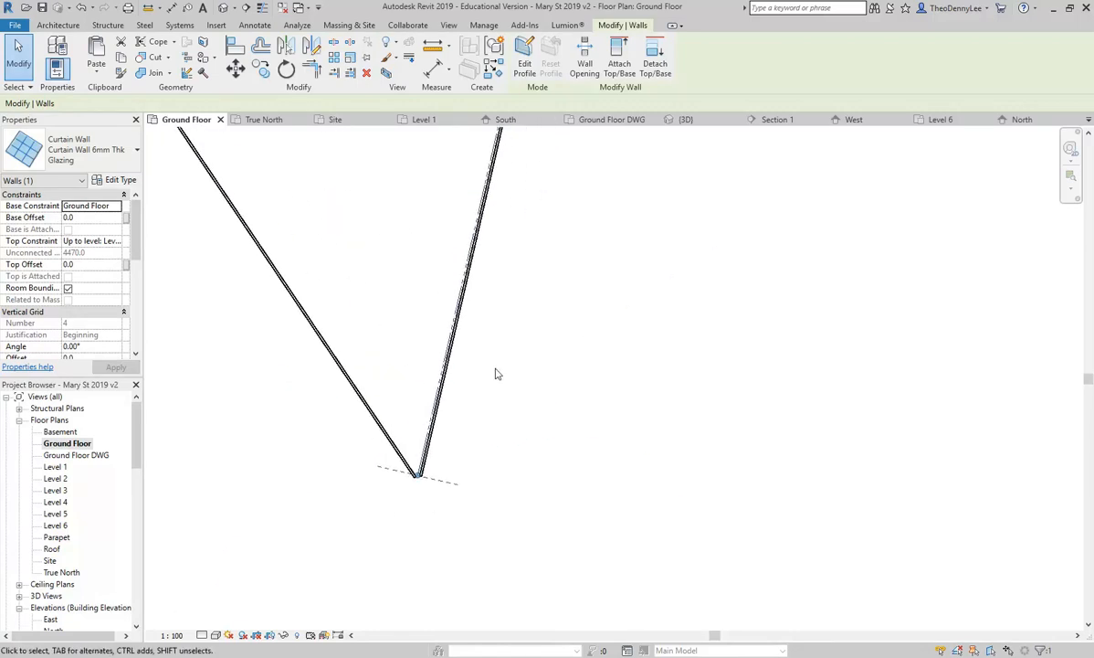
scroll(456, 431, down, 4)
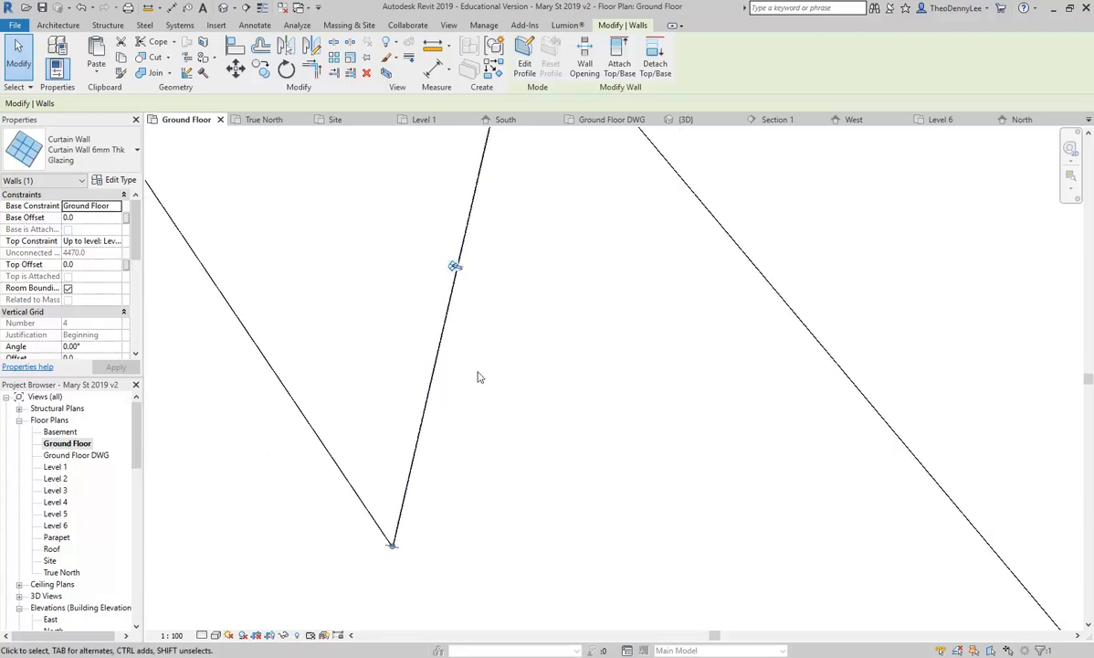
key(Escape)
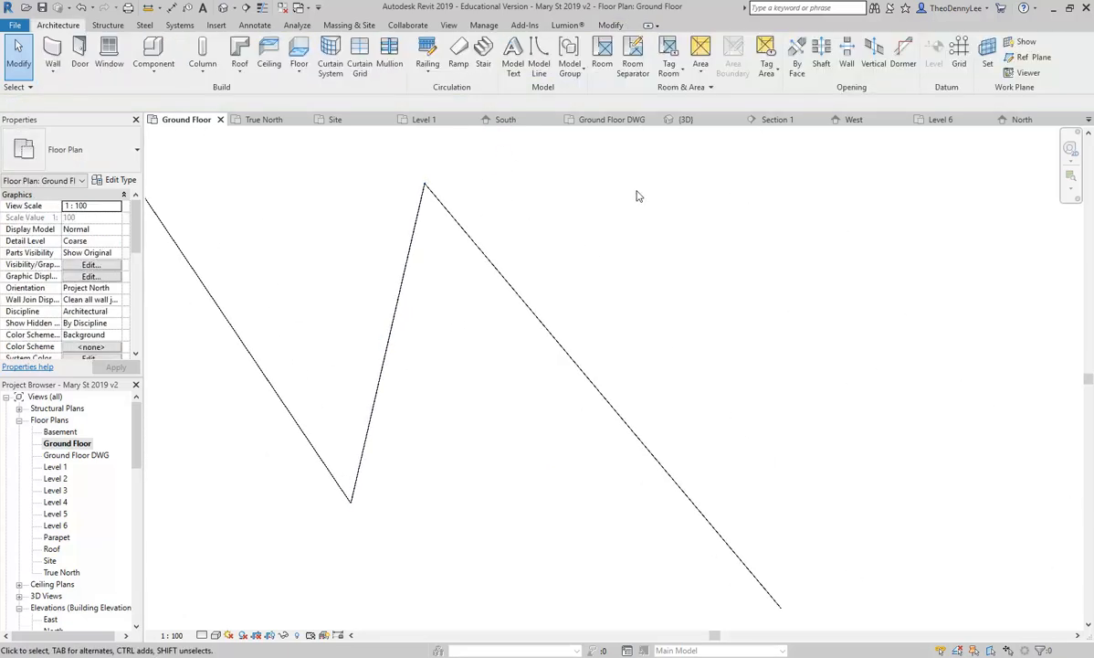
click(683, 120)
scroll(450, 406, down, 5)
scroll(579, 417, down, 1)
mouse_move(579, 417)
middle_down()
mouse_move(493, 423)
mouse_move(593, 419)
middle_up()
middle_drag(883, 435, 605, 440)
scroll(501, 486, up, 4)
scroll(501, 487, down, 2)
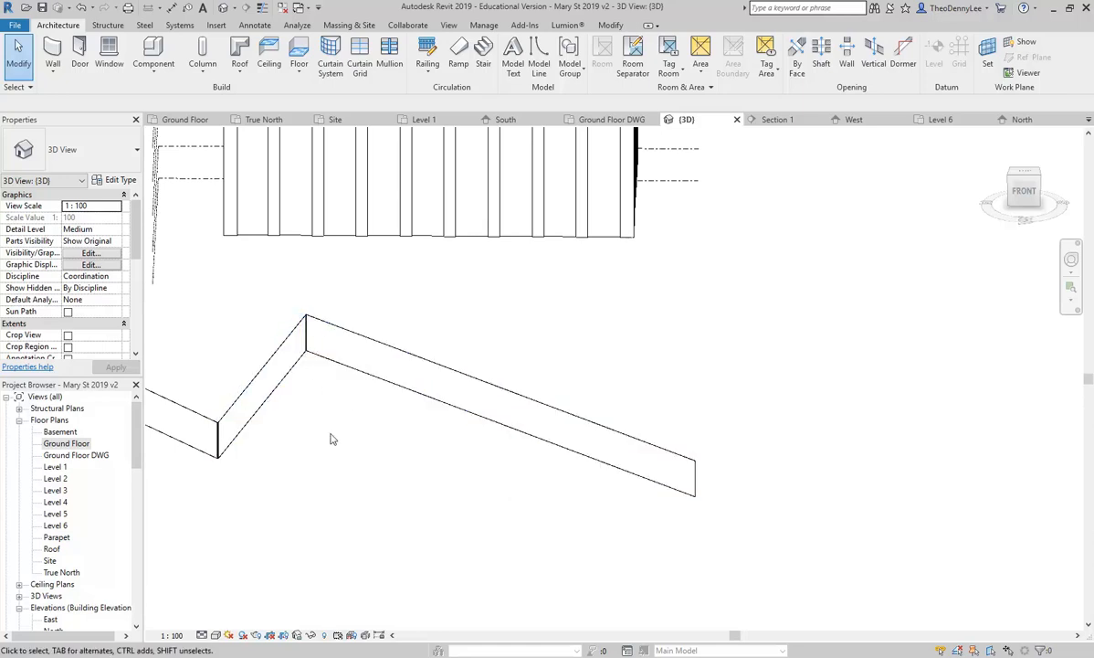
Step: Switch the 3D view to Shaded and zoom in on the diagonal curtain wall
click(217, 636)
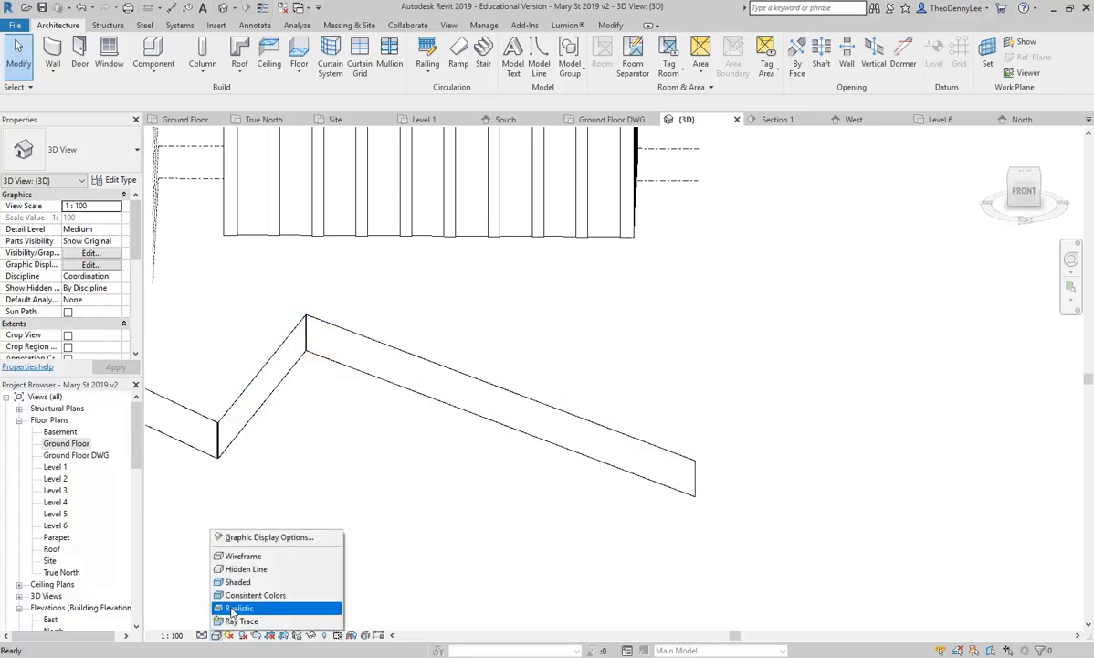
click(221, 577)
shift+middle_drag(337, 471, 373, 452)
scroll(373, 452, up, 5)
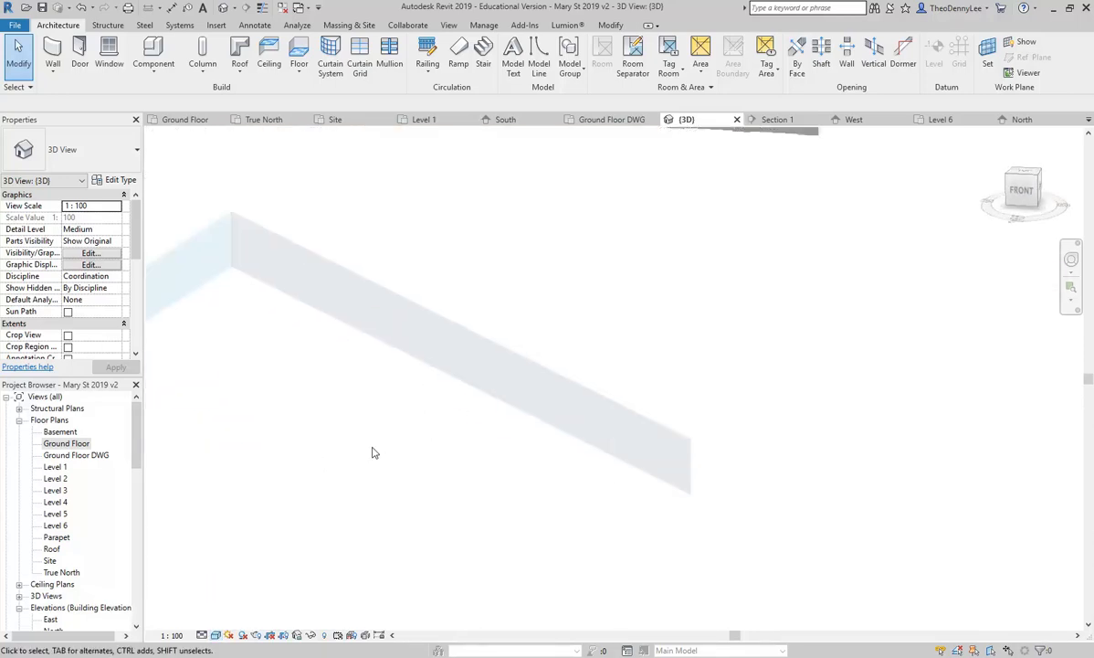
Step: Try the Door and Window tools on the wall, cancelling both
click(81, 54)
key(Escape)
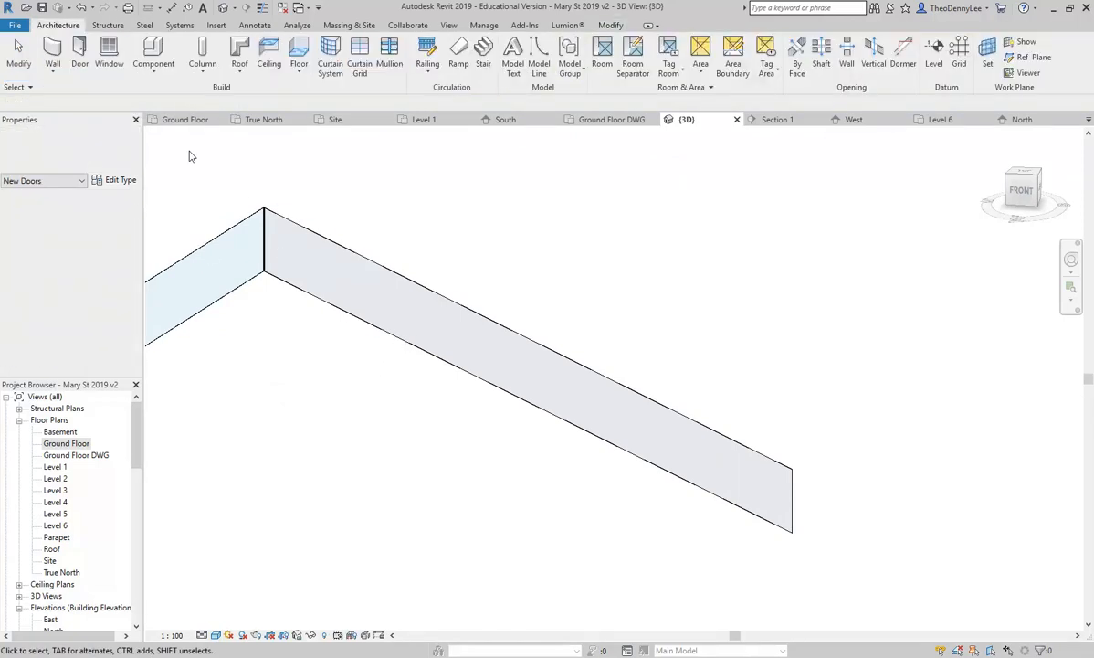
click(103, 54)
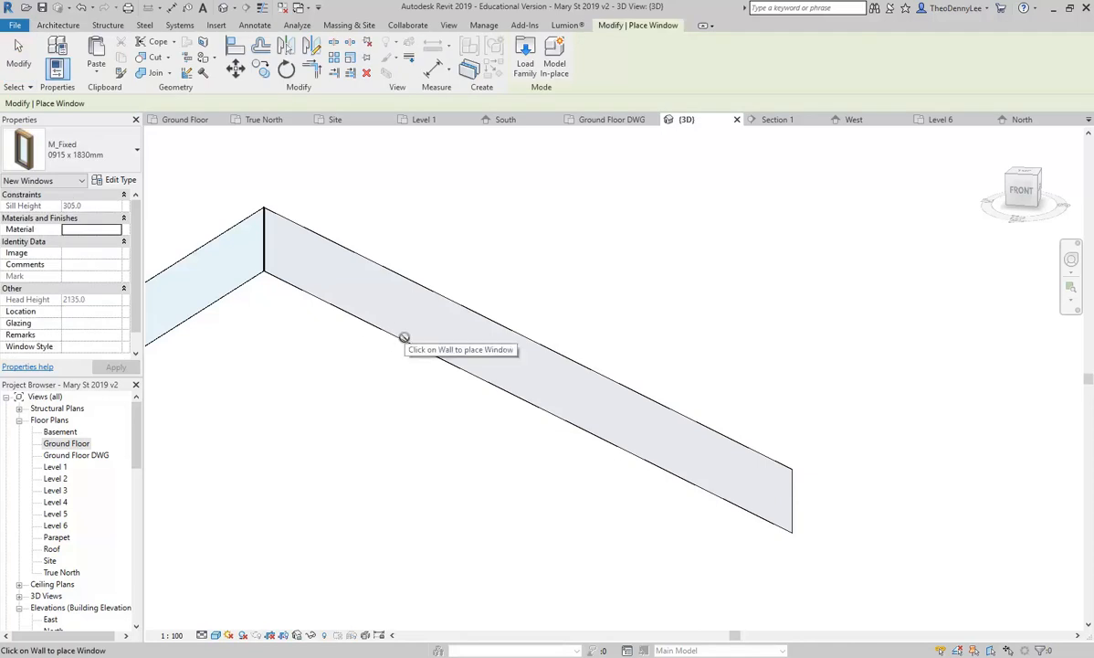
key(Escape)
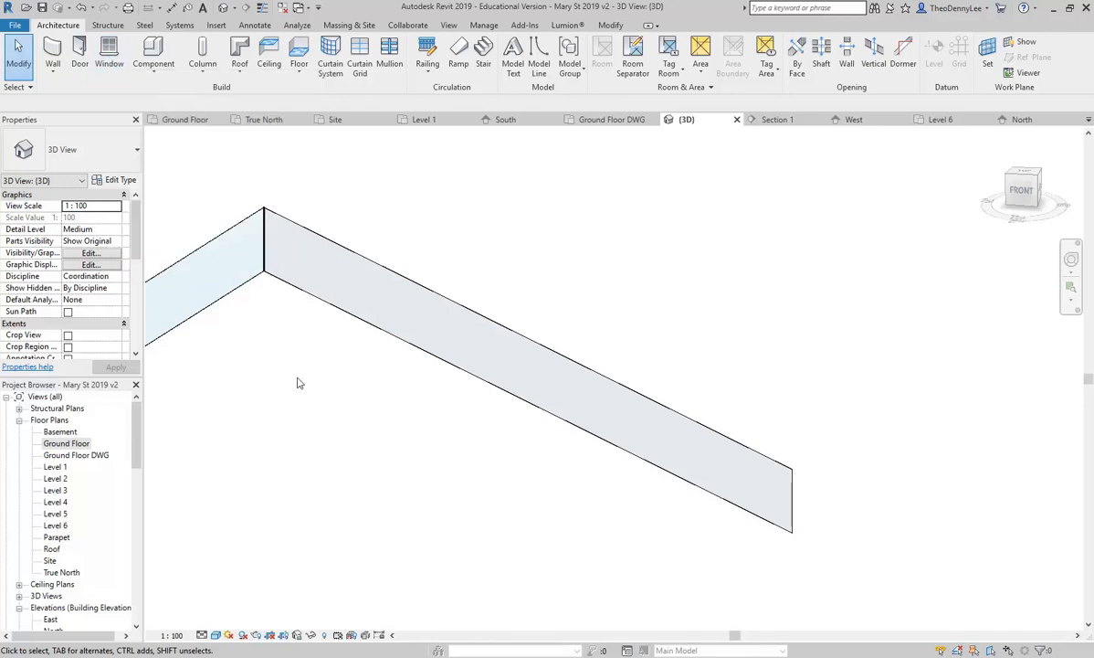
scroll(530, 403, up, 3)
scroll(530, 403, down, 3)
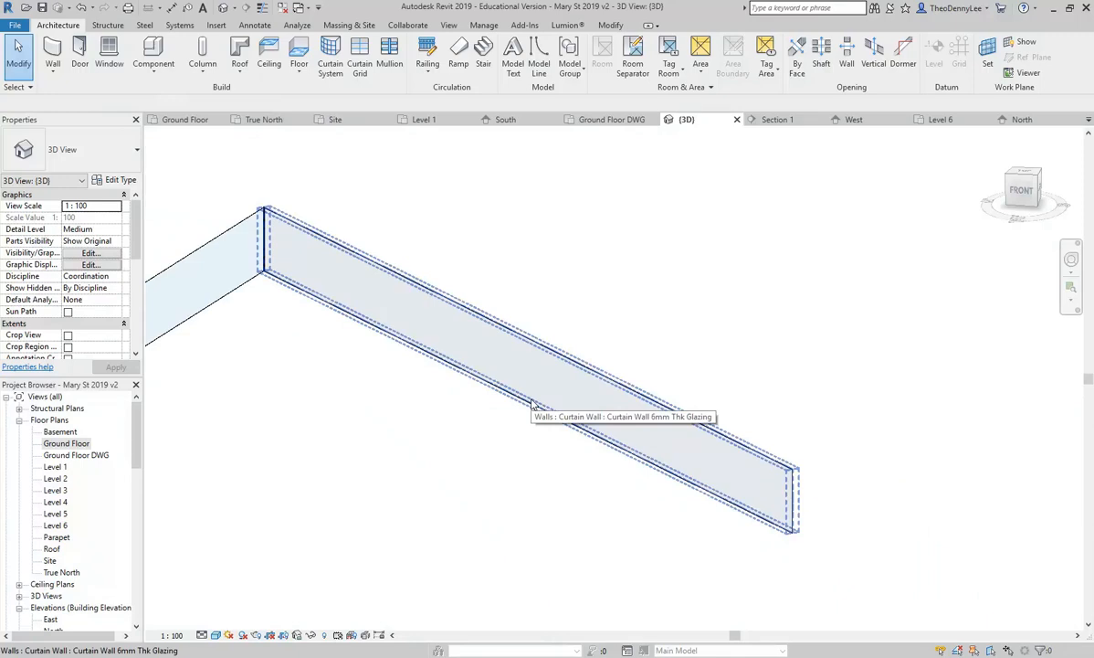
middle_drag(294, 289, 370, 374)
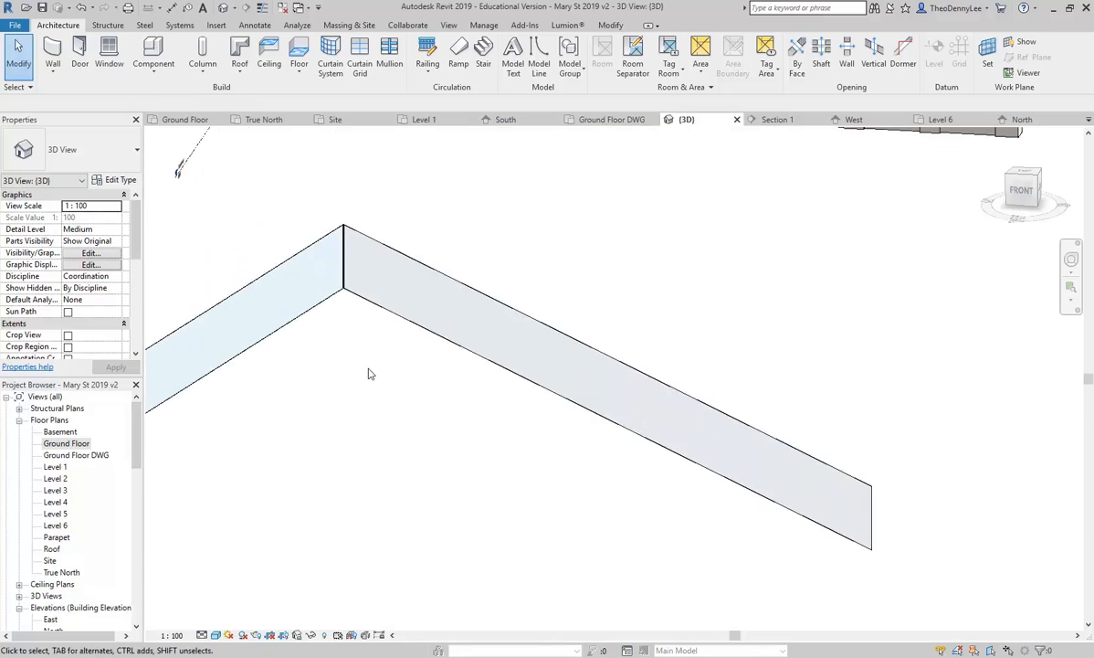
middle_drag(616, 310, 580, 294)
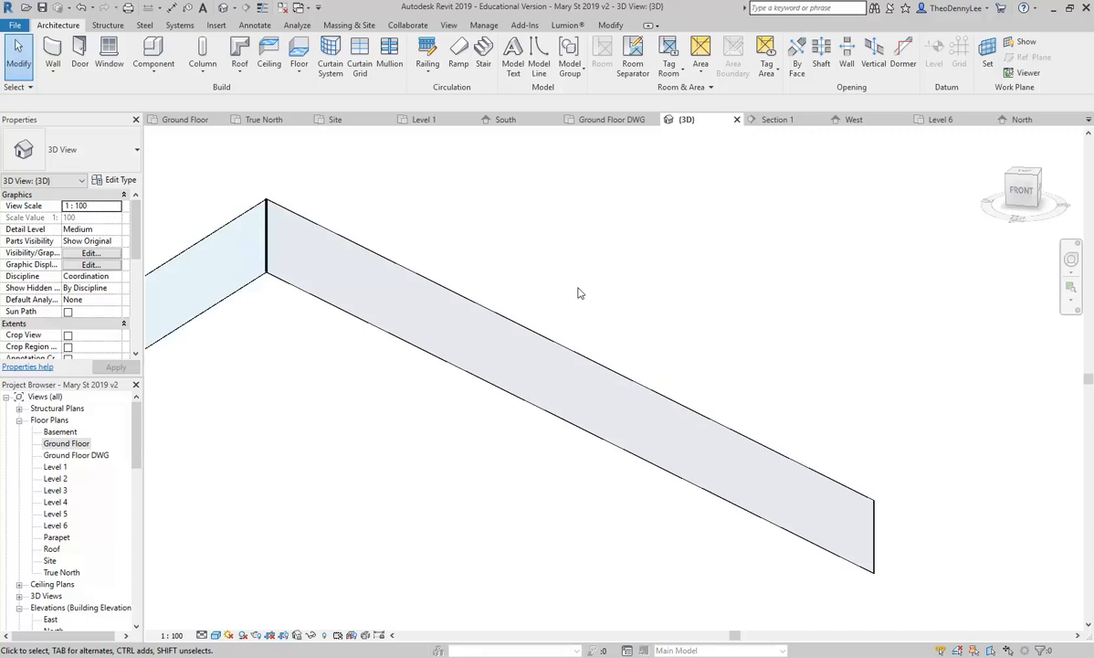
click(501, 350)
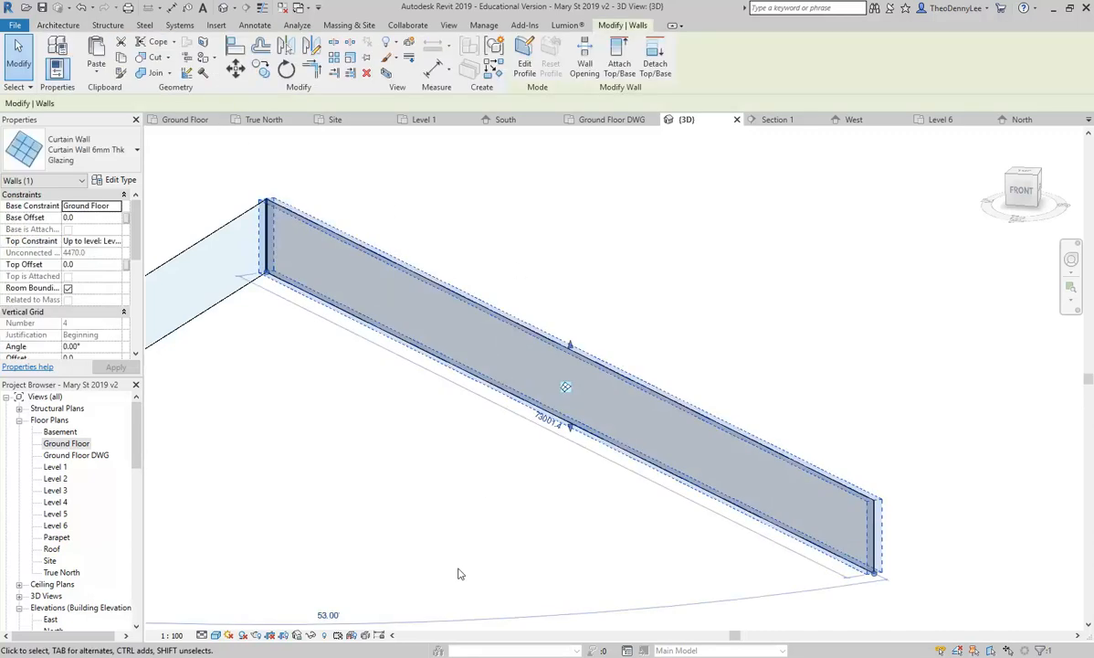
click(178, 276)
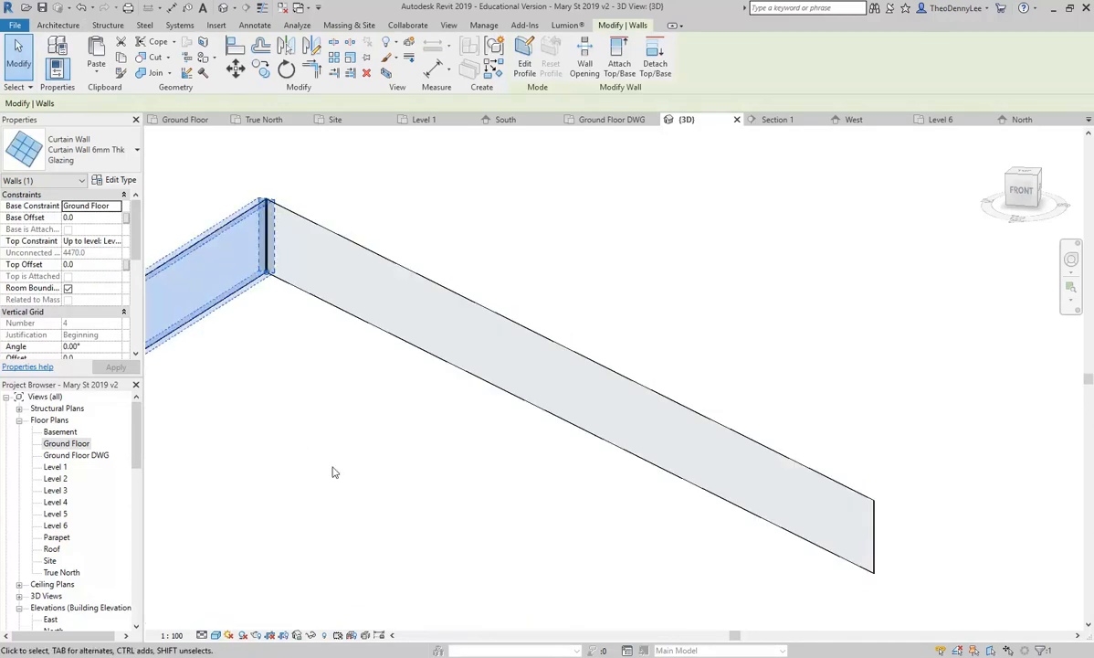
click(347, 413)
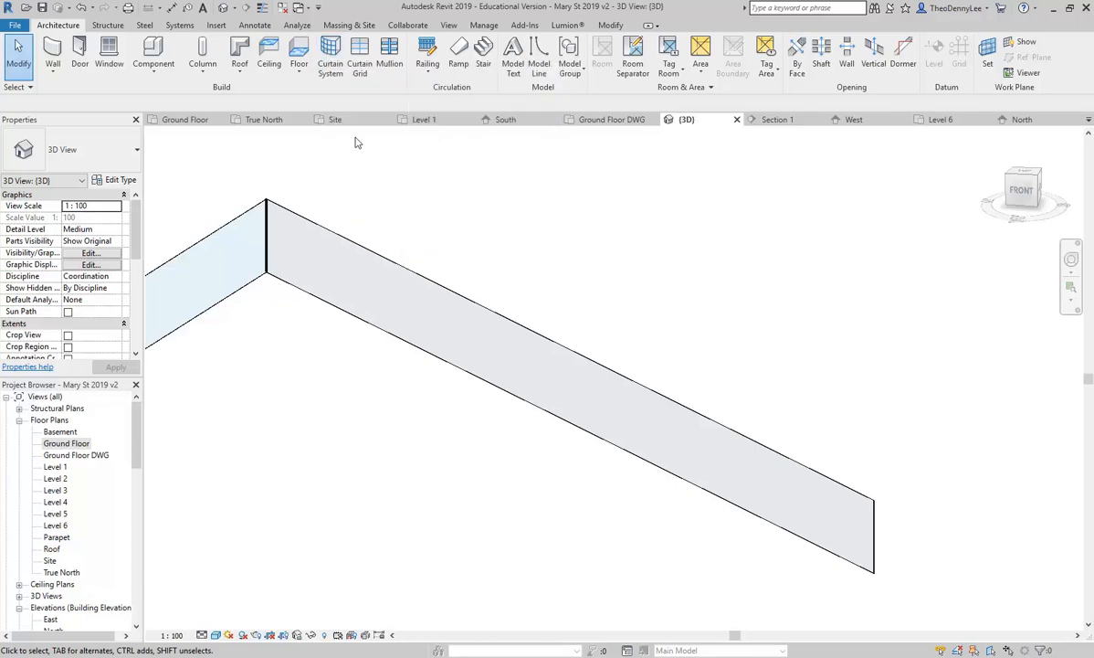
Step: Place five vertical curtain grid lines along the long wall and two horizontal lines at thirds
click(361, 56)
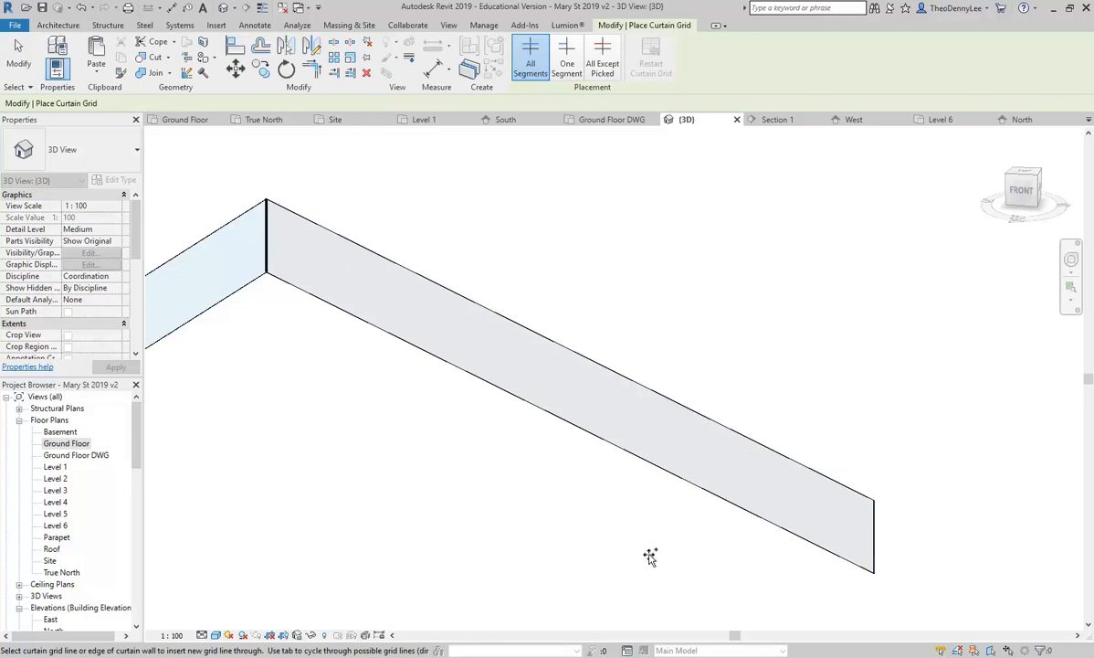
key(Escape)
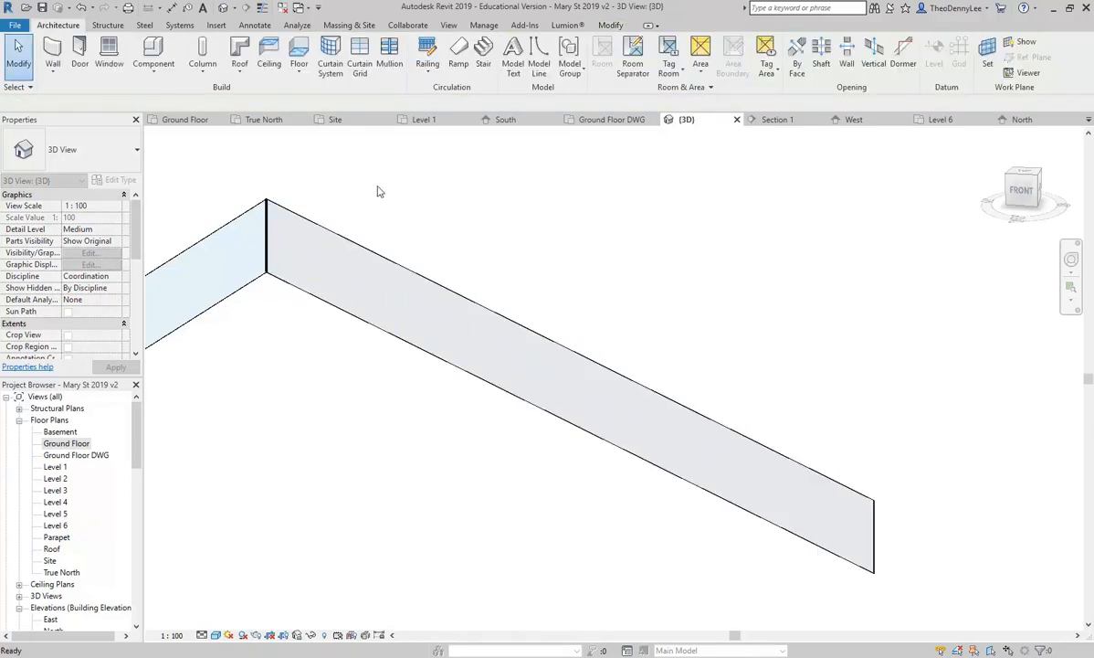
click(361, 58)
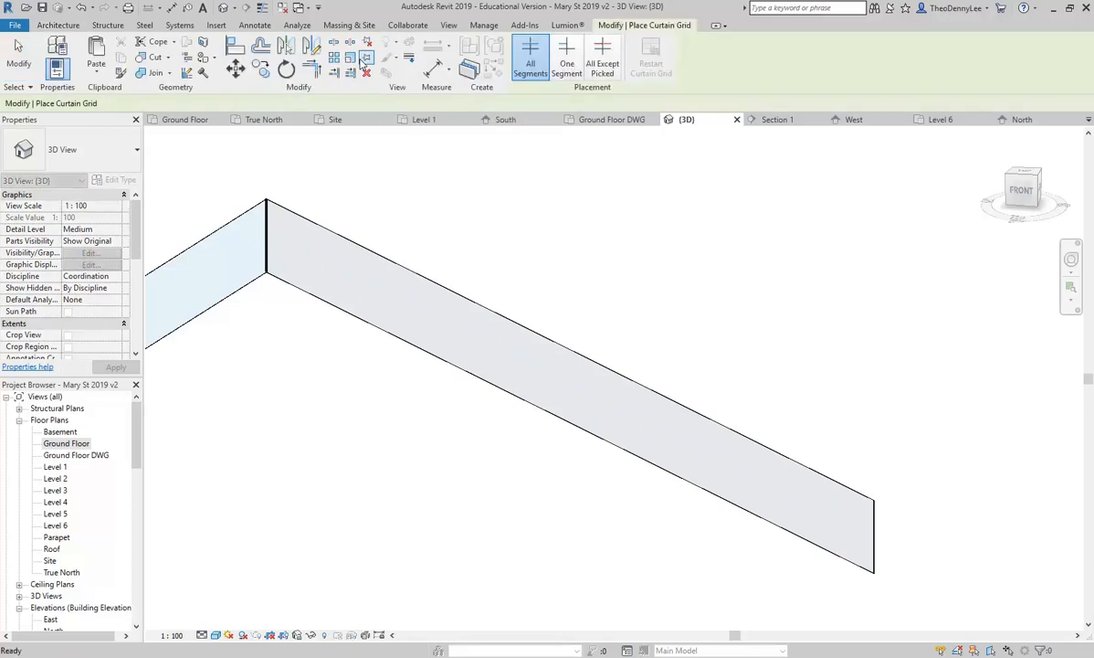
click(751, 441)
click(666, 400)
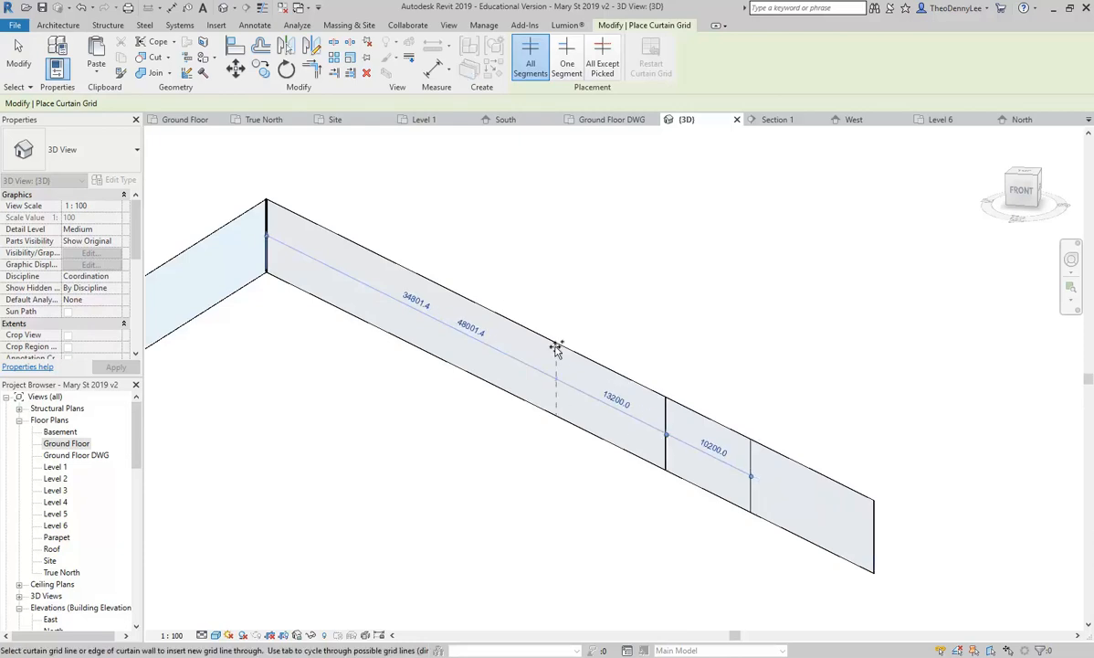
click(552, 342)
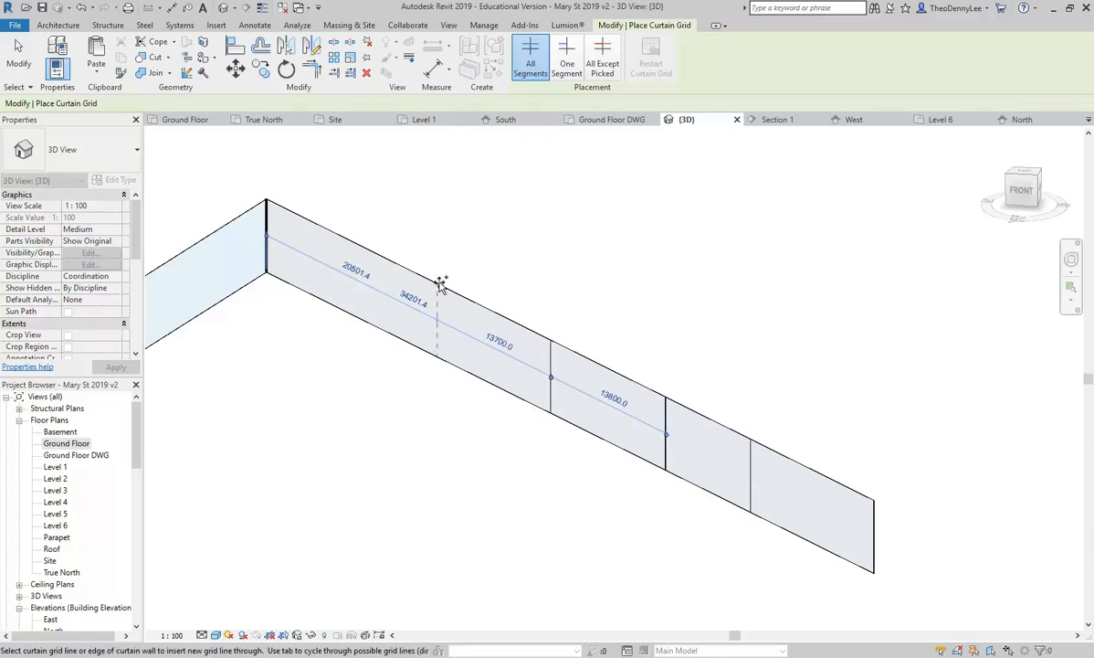
click(449, 291)
click(378, 264)
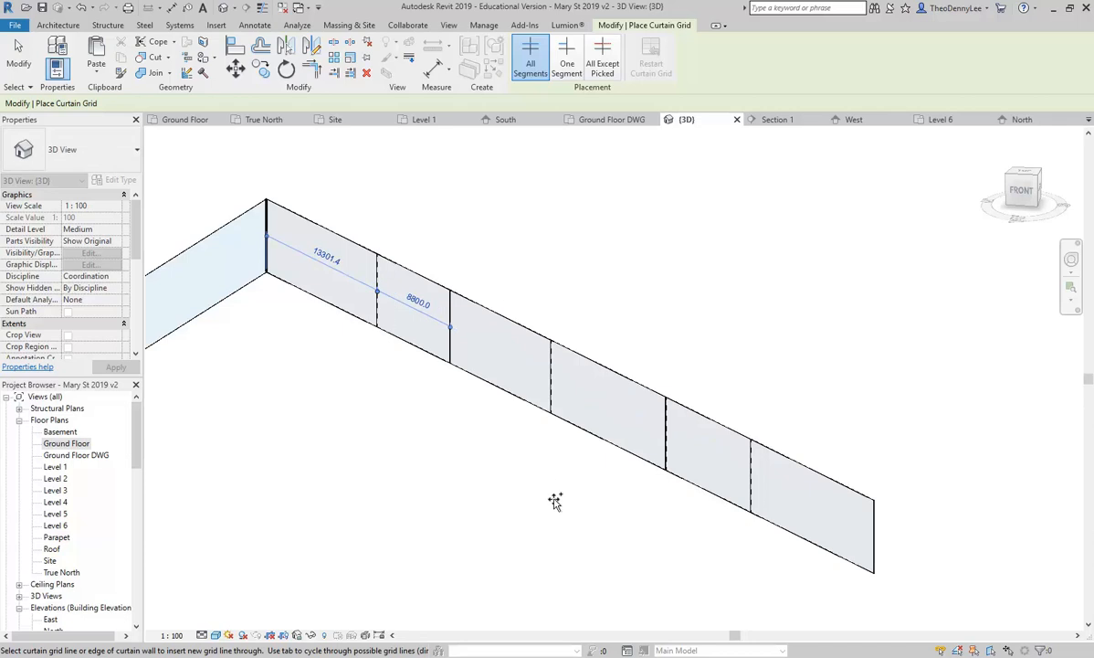
click(874, 553)
click(874, 515)
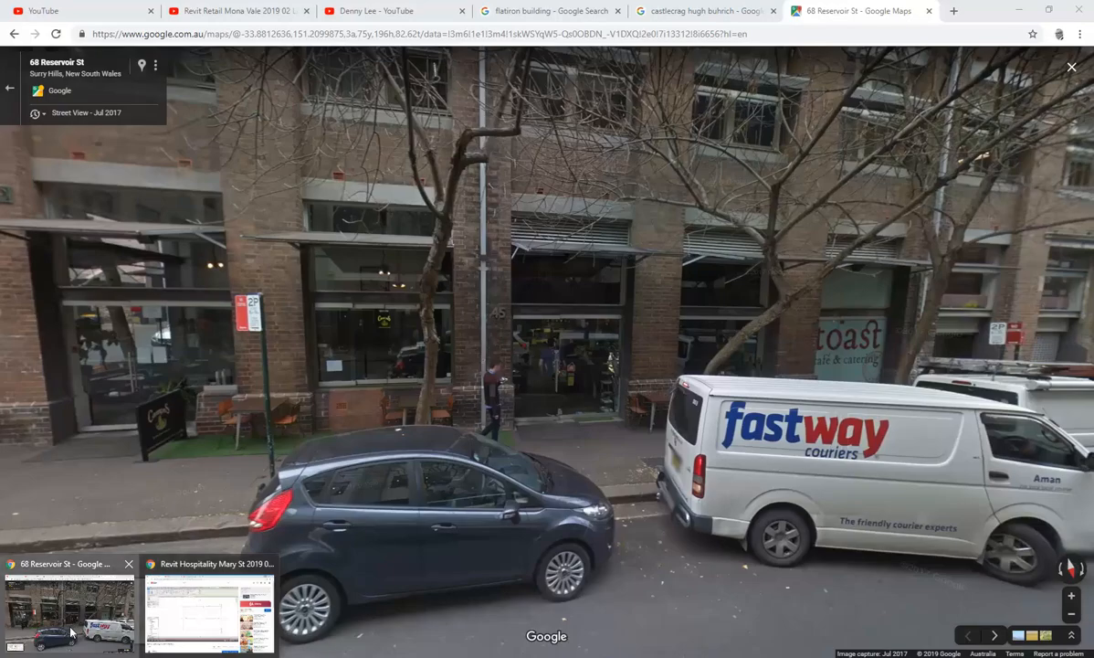
Step: Search Google for mondrian in a new Chrome tab
click(69, 608)
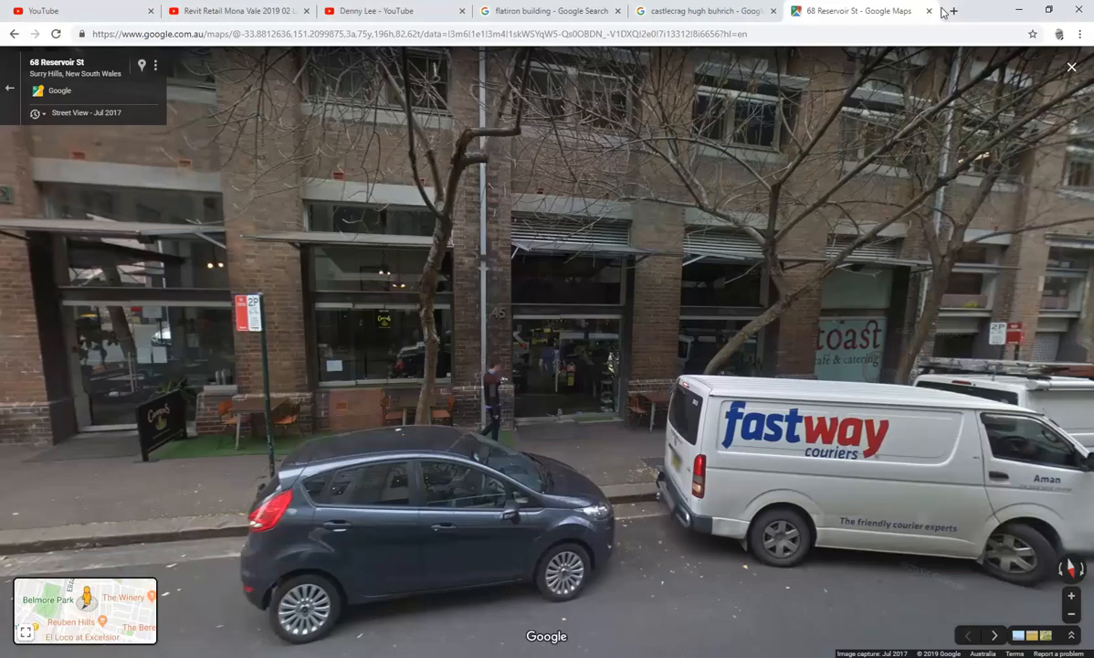
key(ctrl+t)
click(449, 241)
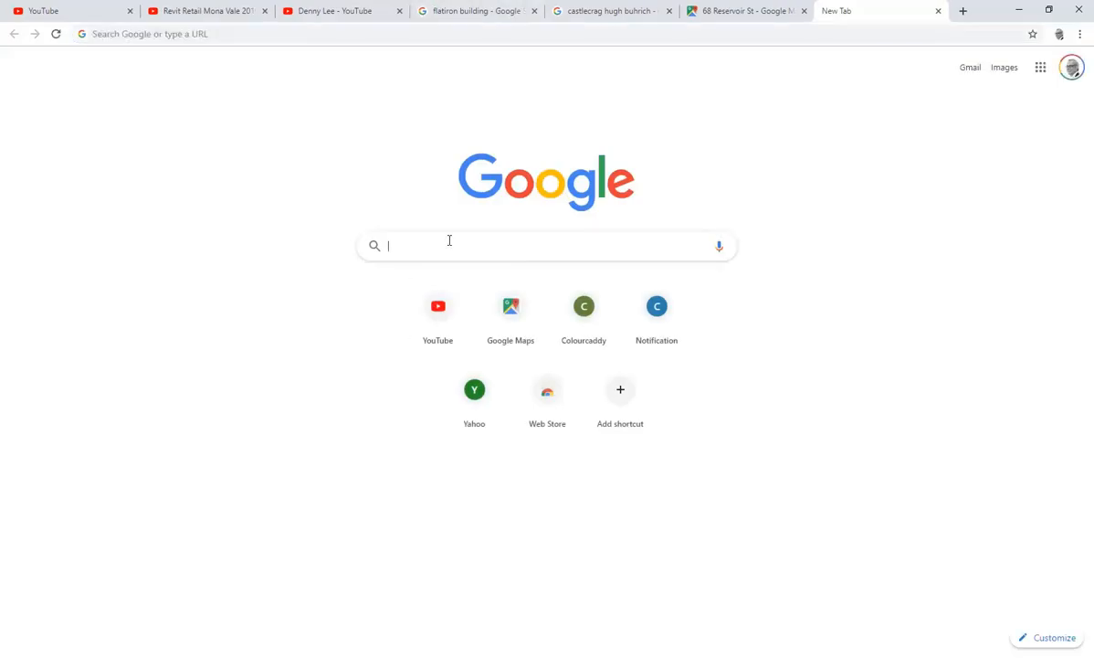
text(mn)
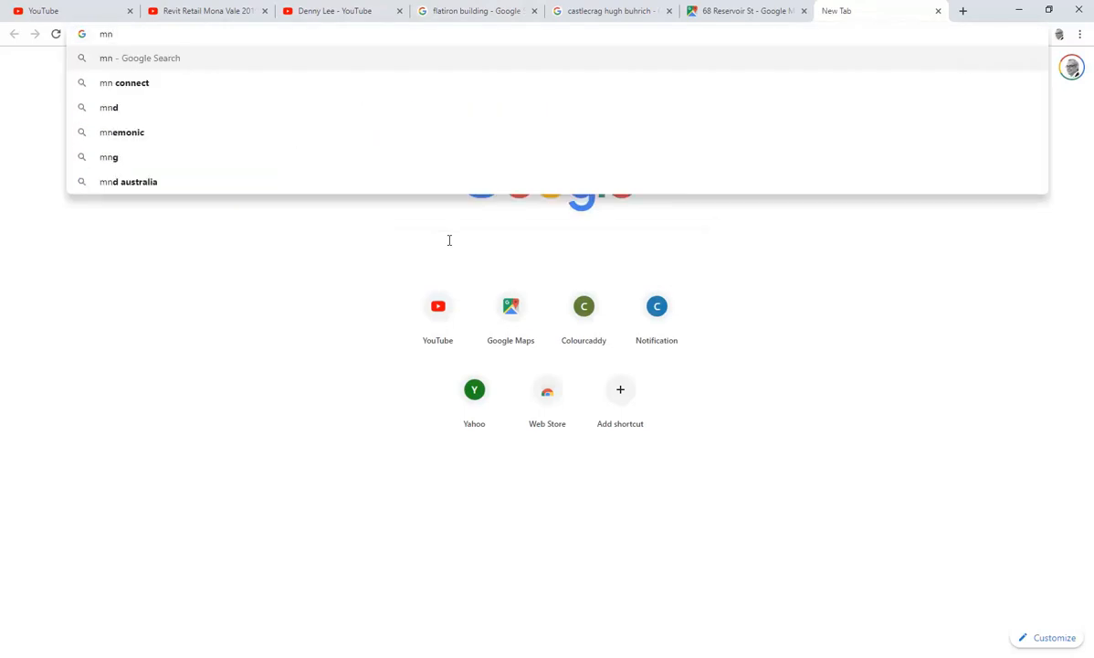
key(BackSpace)
text(ondrian)
key(Down)
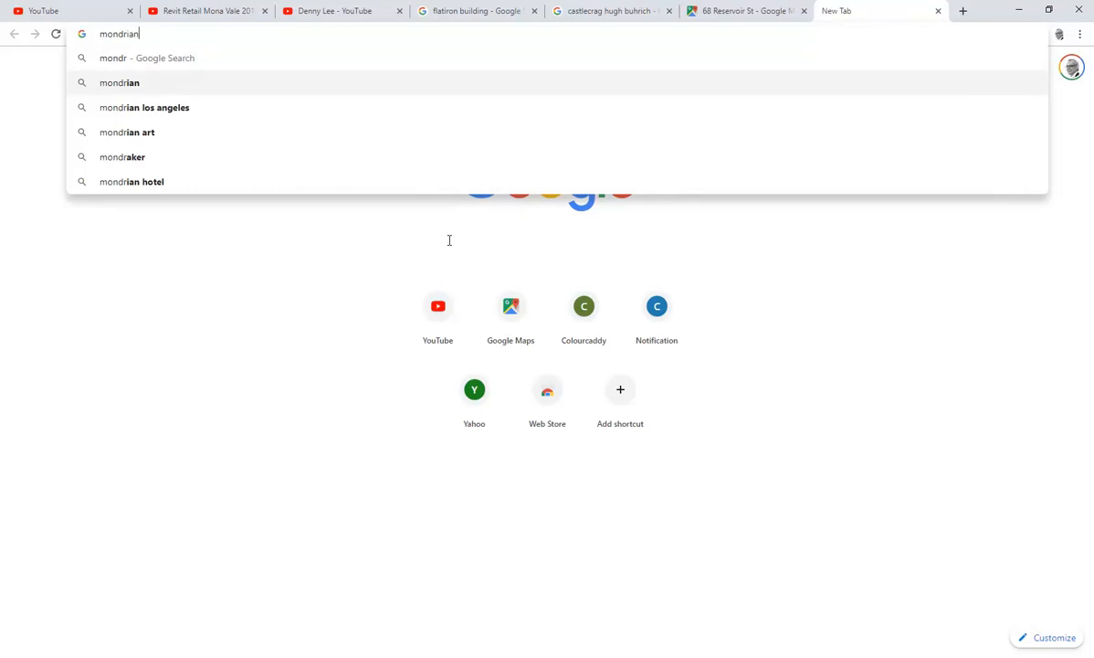
key(Return)
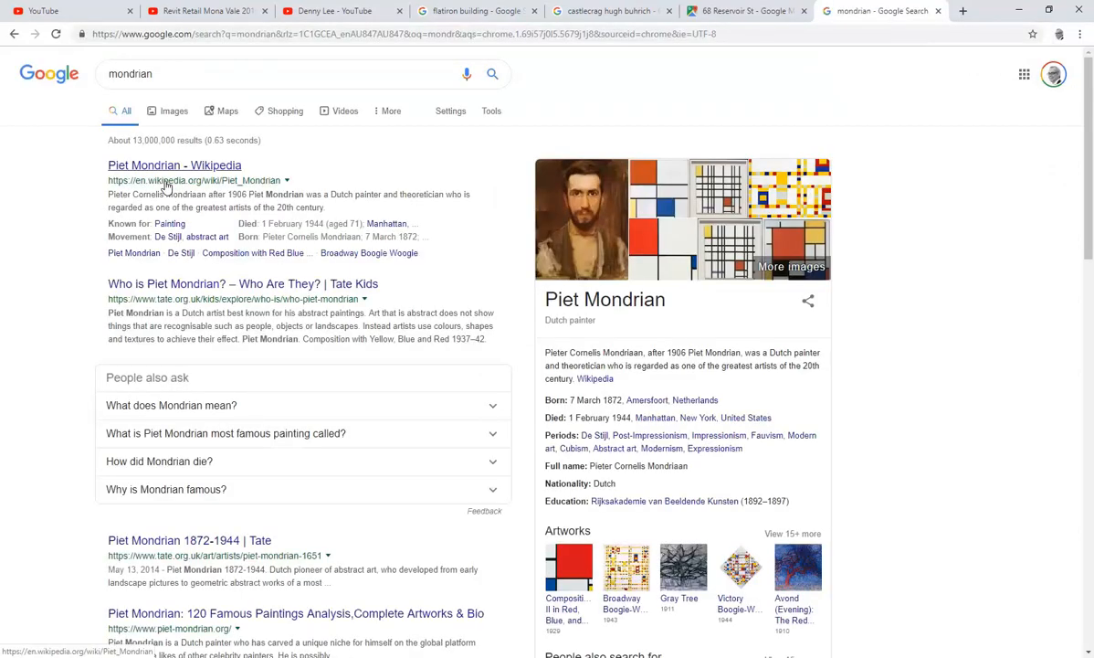
Step: Show the mondrian image results and preview the Line over Form painting
click(164, 112)
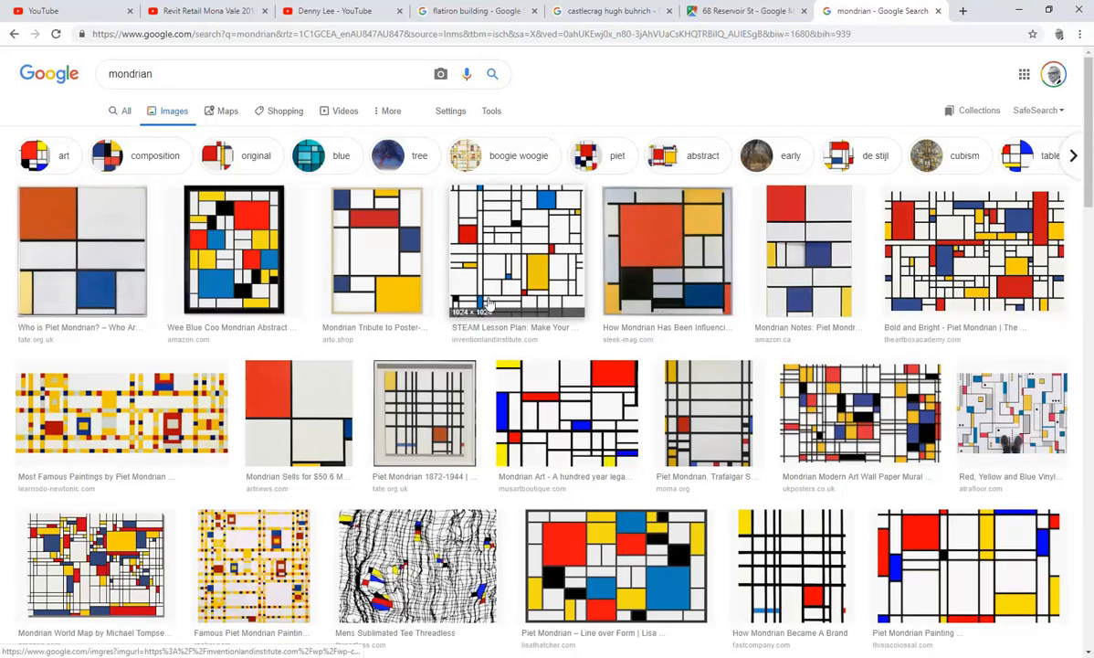
scroll(493, 310, down, 3)
click(562, 366)
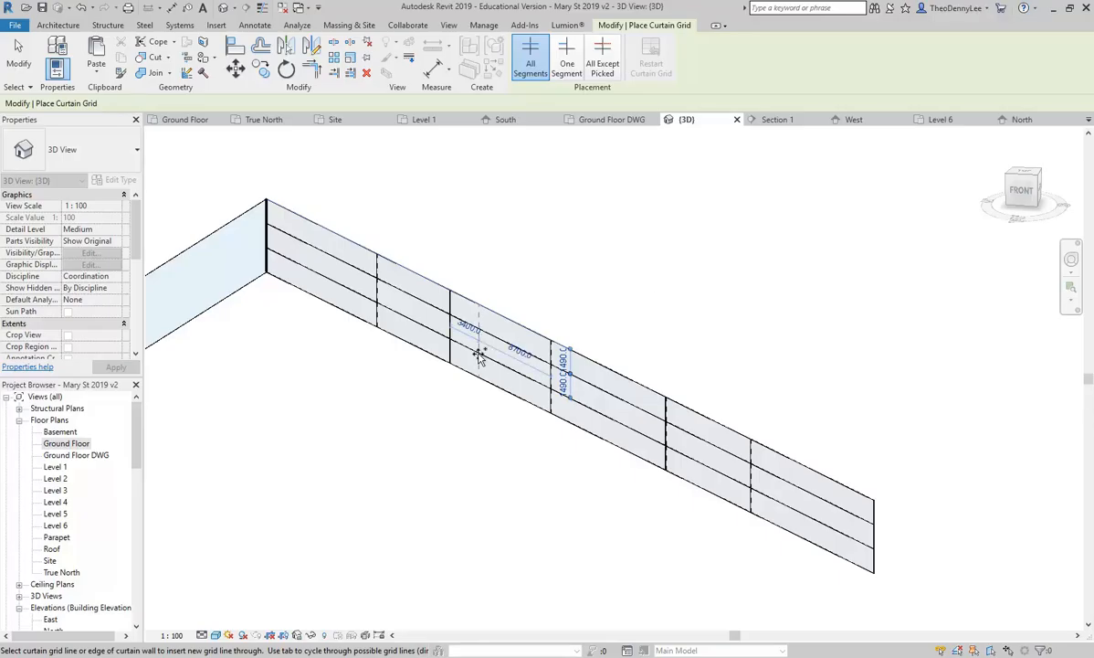
Step: Undo the two horizontal grid lines on the long curtain wall
middle_drag(333, 396, 296, 330)
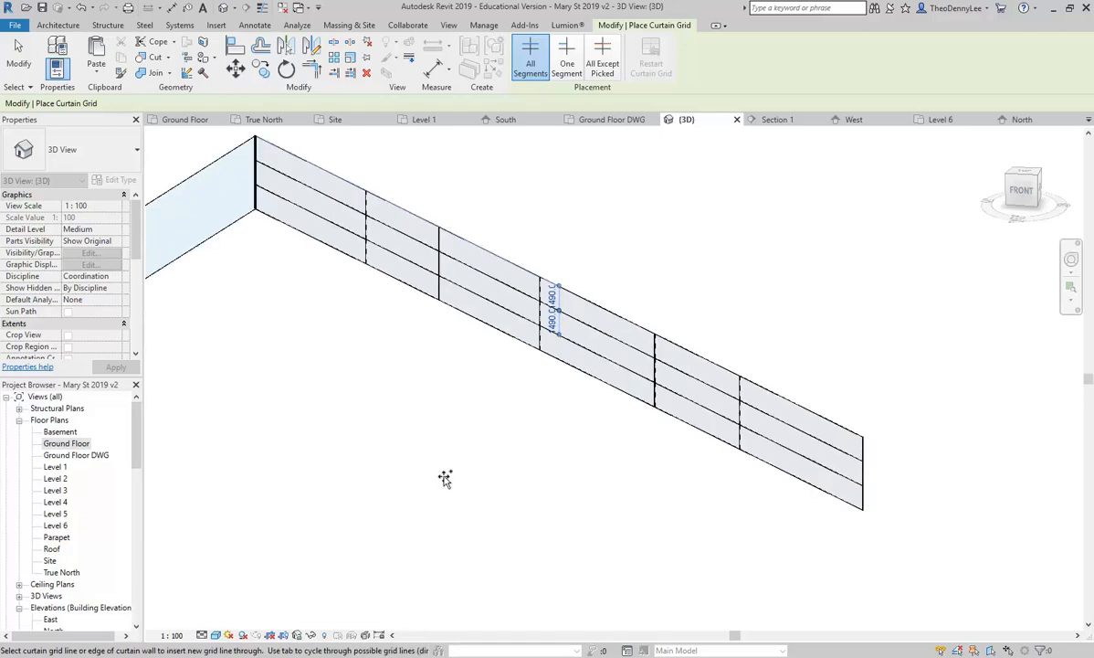
scroll(440, 511, up, 2)
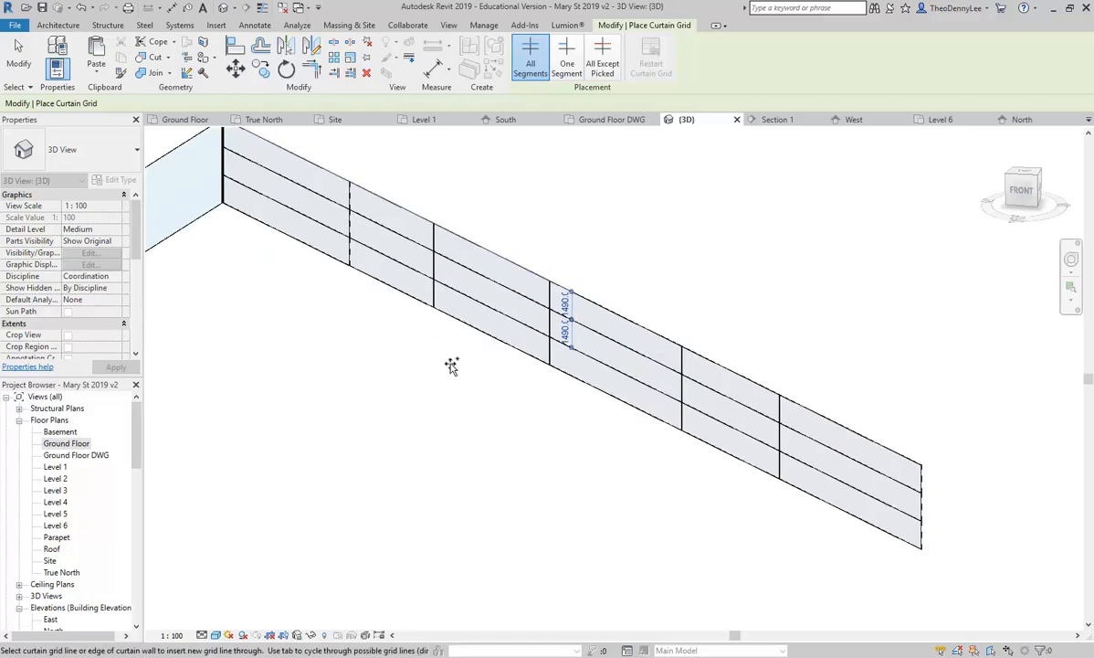
middle_drag(454, 175, 448, 247)
click(81, 9)
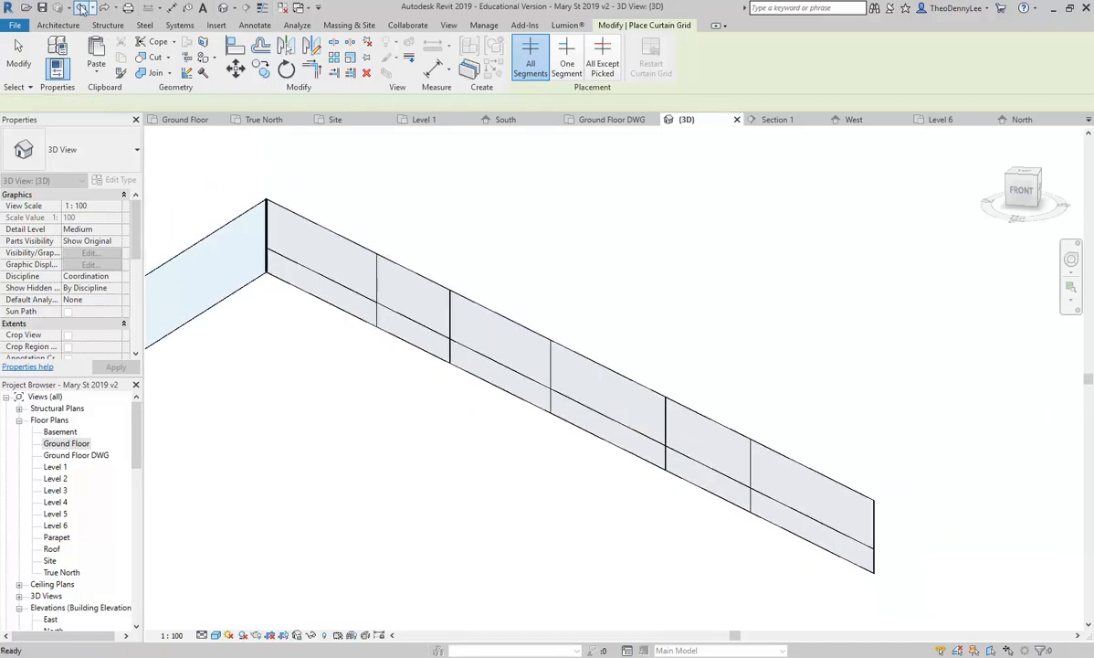
click(80, 8)
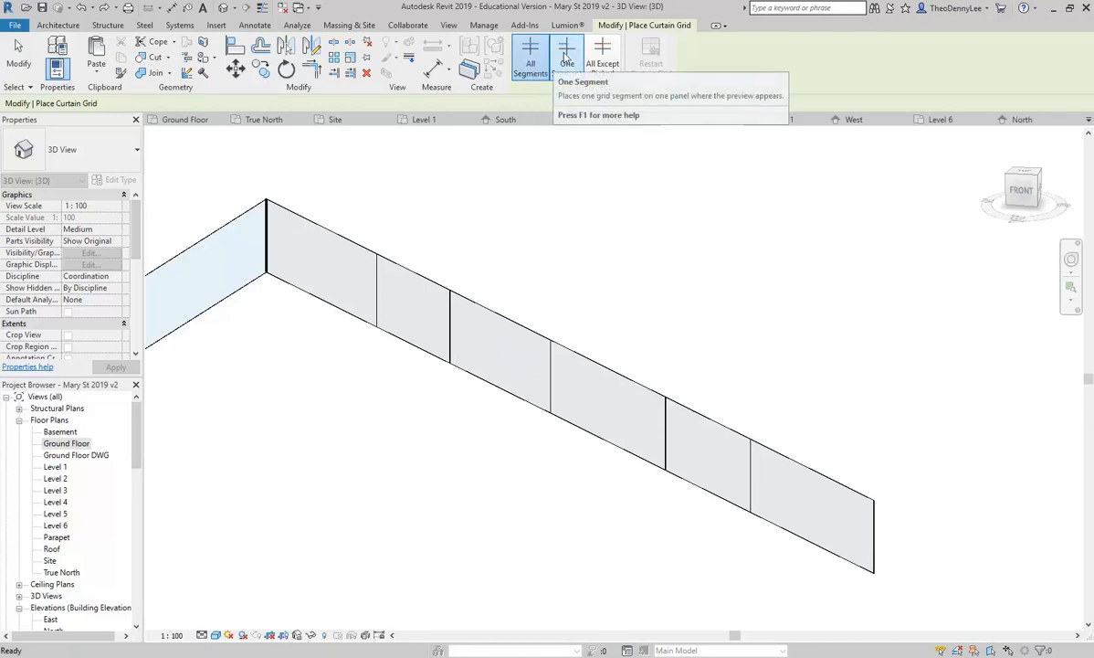
Step: Add two horizontal and three vertical single-panel grid segments in One Segment mode
click(565, 58)
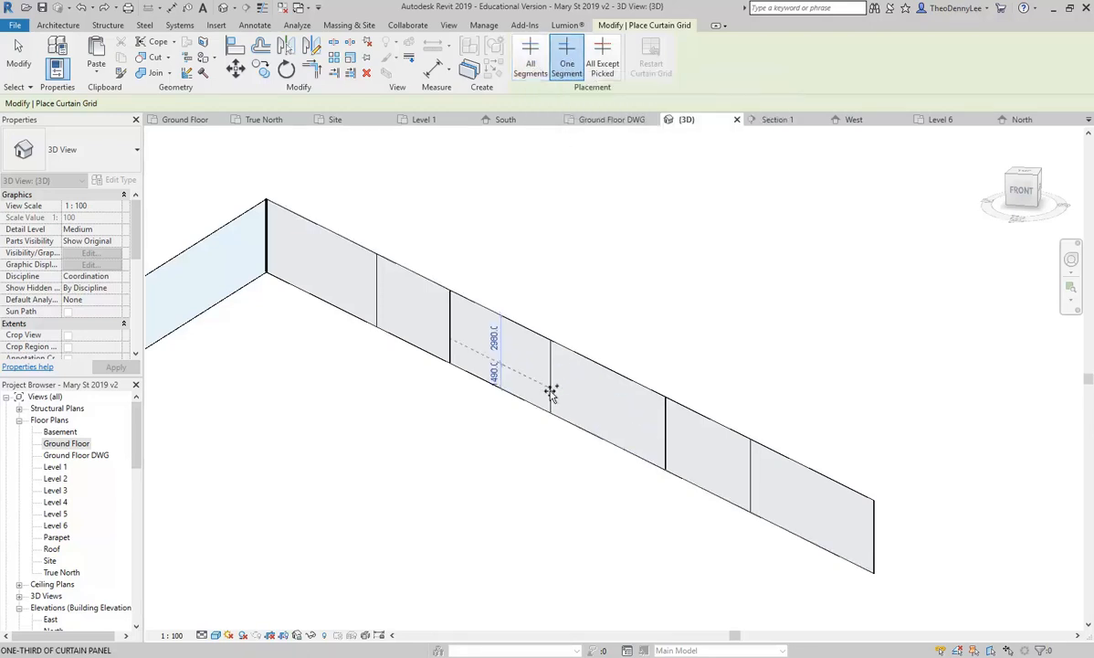
click(551, 390)
click(664, 421)
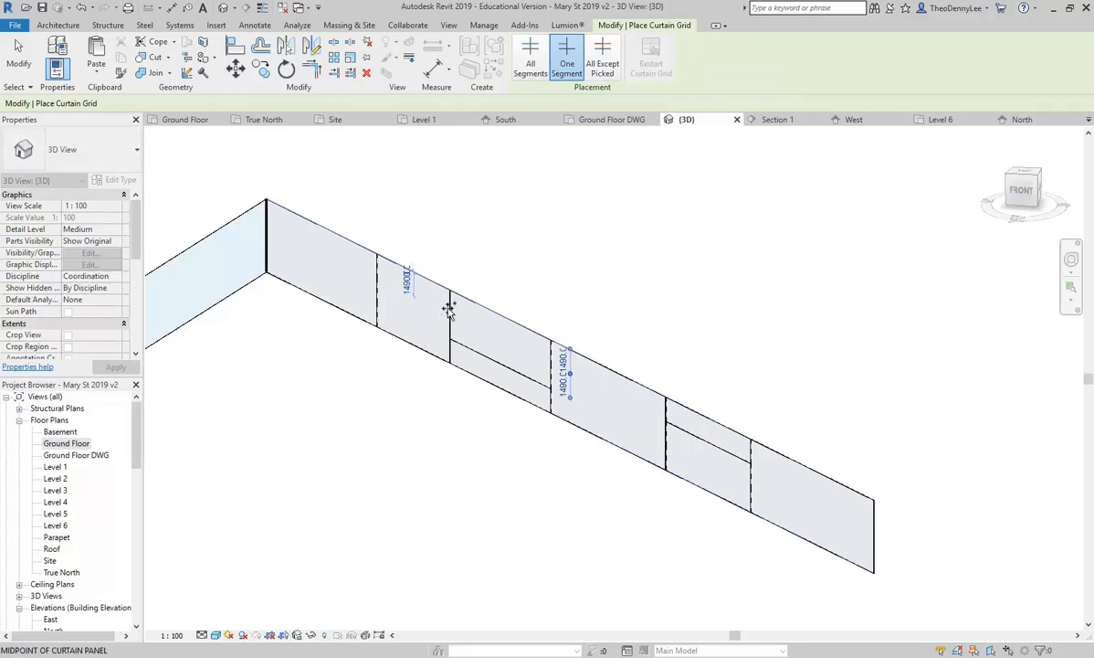
click(489, 352)
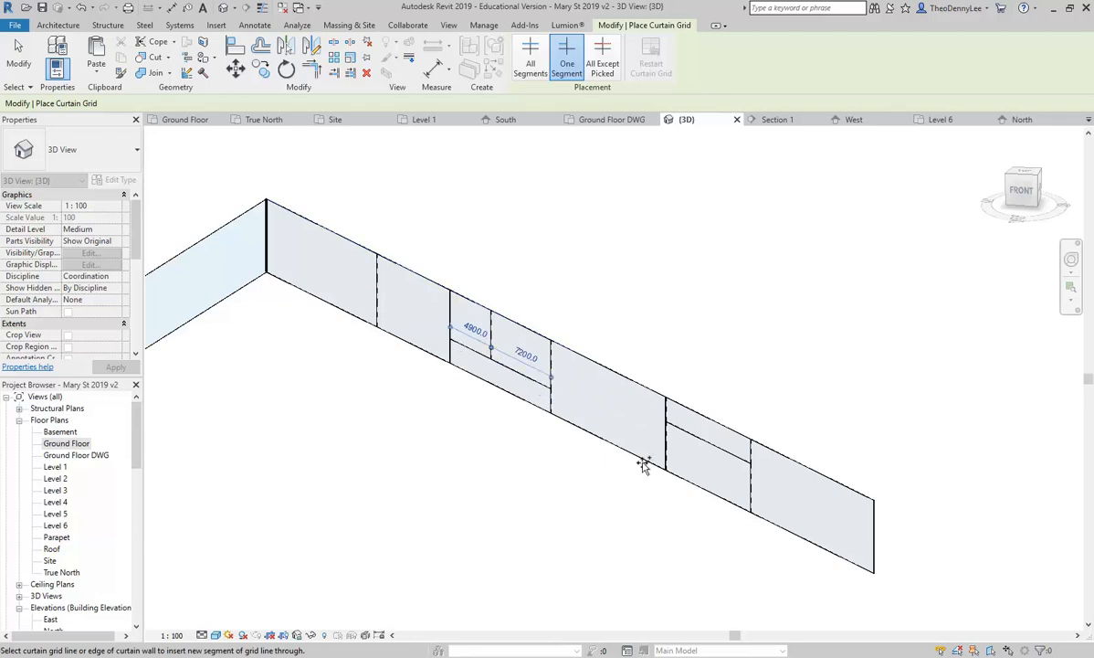
click(695, 475)
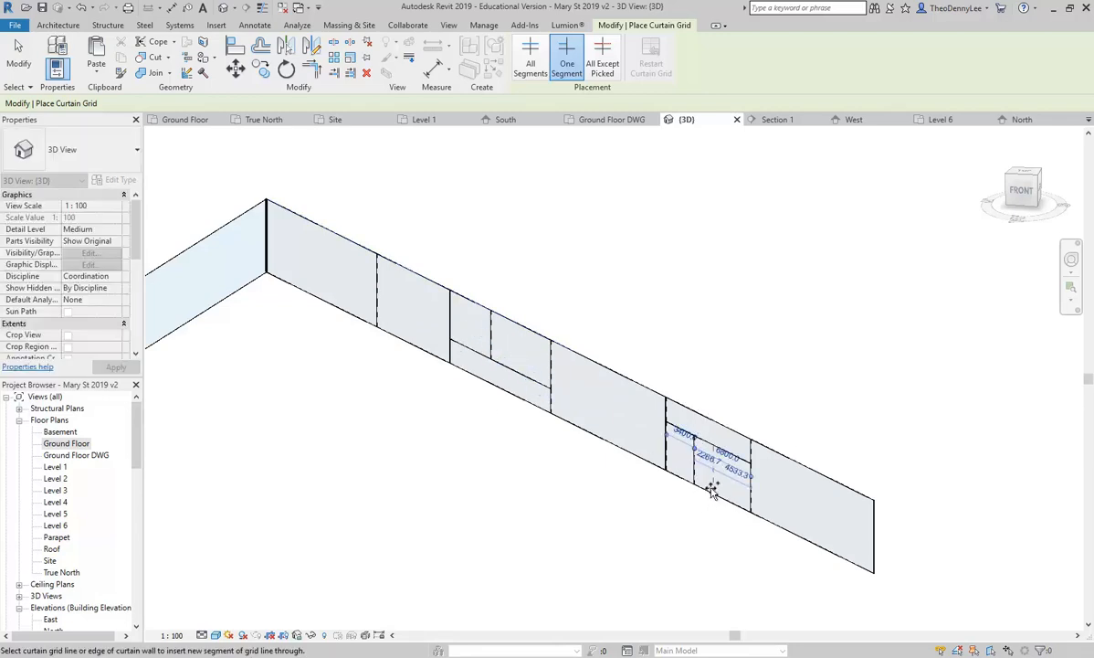
scroll(711, 485, up, 2)
scroll(639, 430, up, 1)
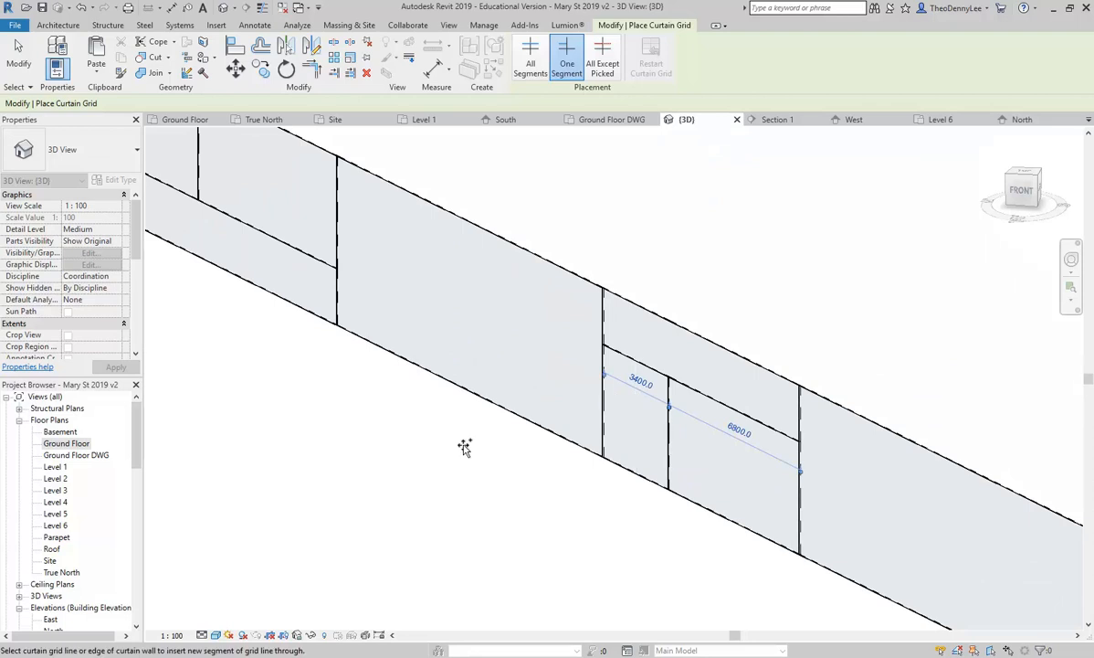
scroll(569, 459, down, 3)
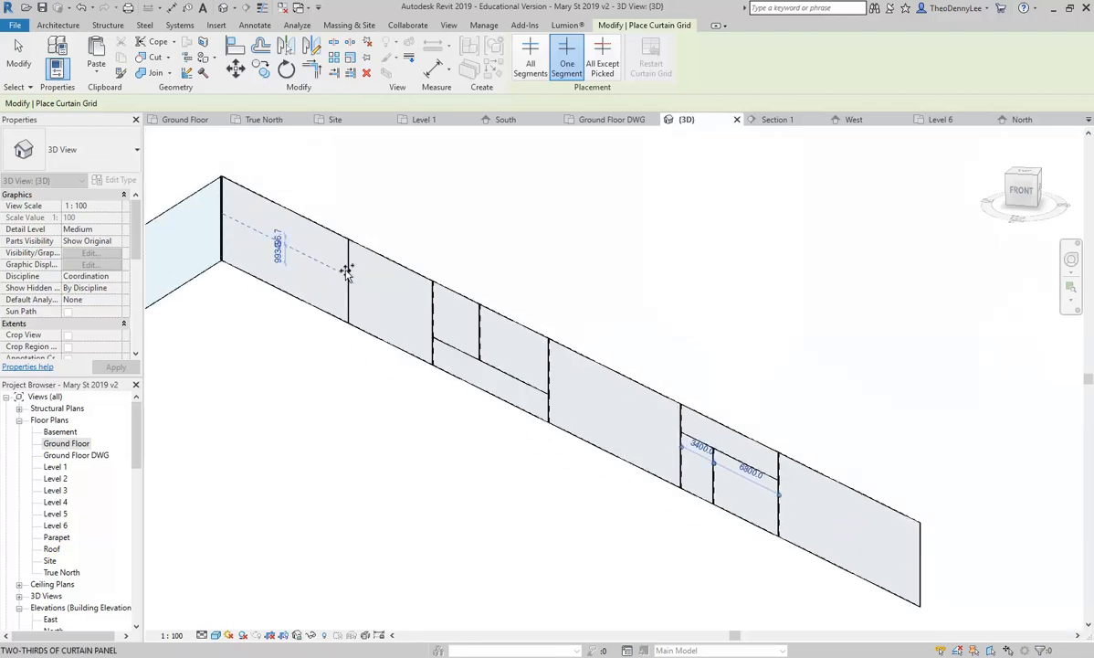
click(301, 261)
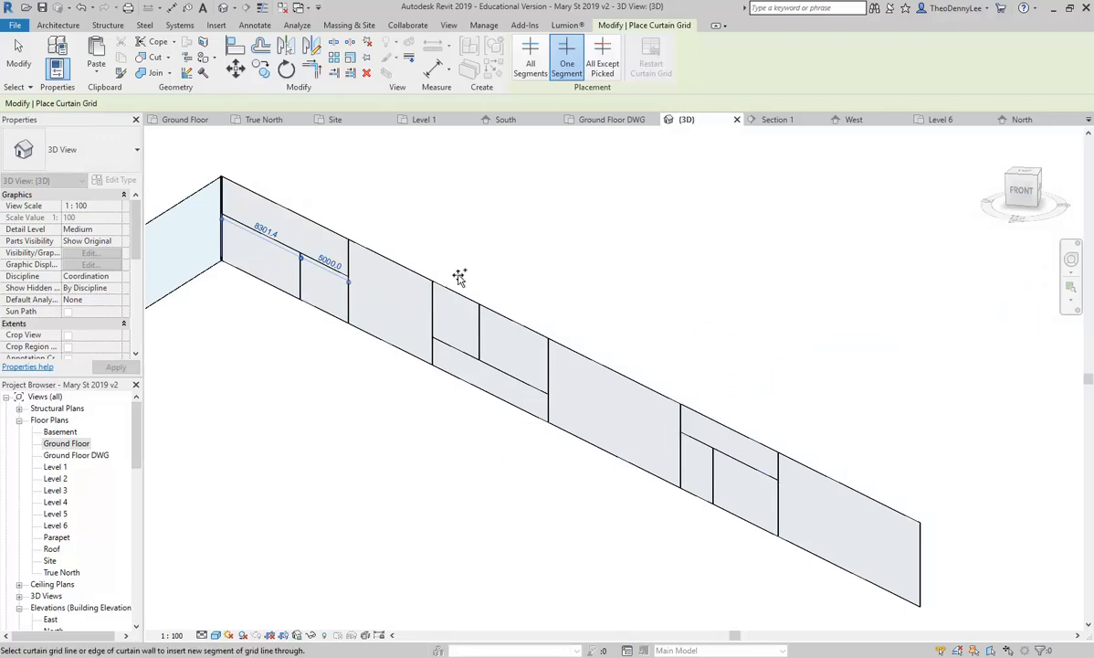
key(Escape)
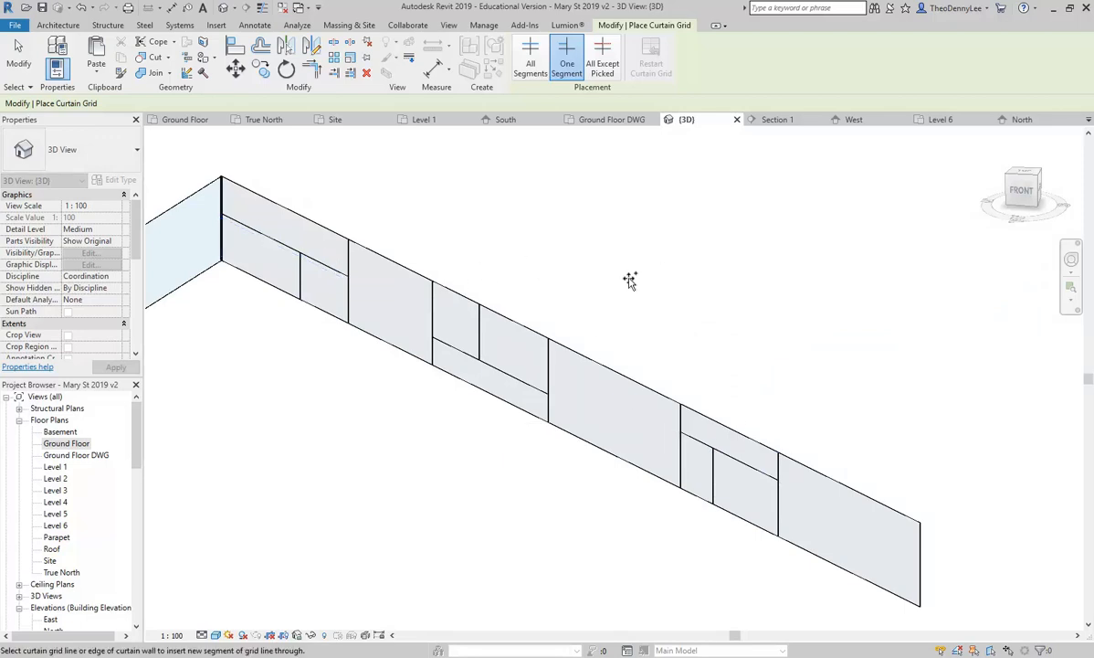
key(Escape)
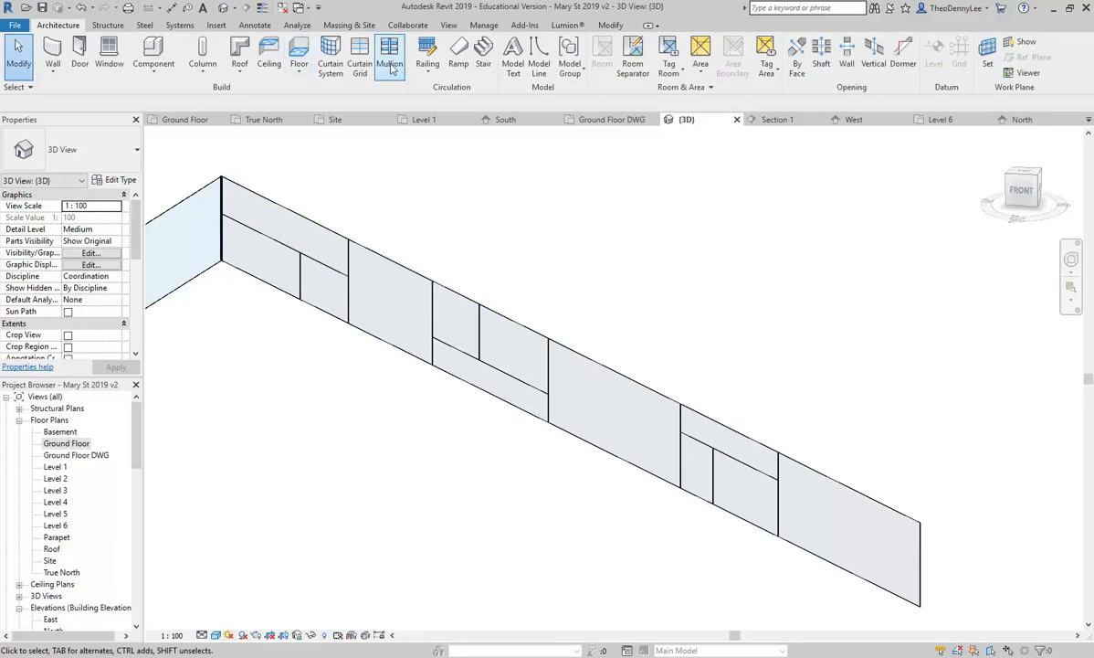
Step: Add a mid-height horizontal grid line and a vertical grid line across the angled middle wall
click(360, 64)
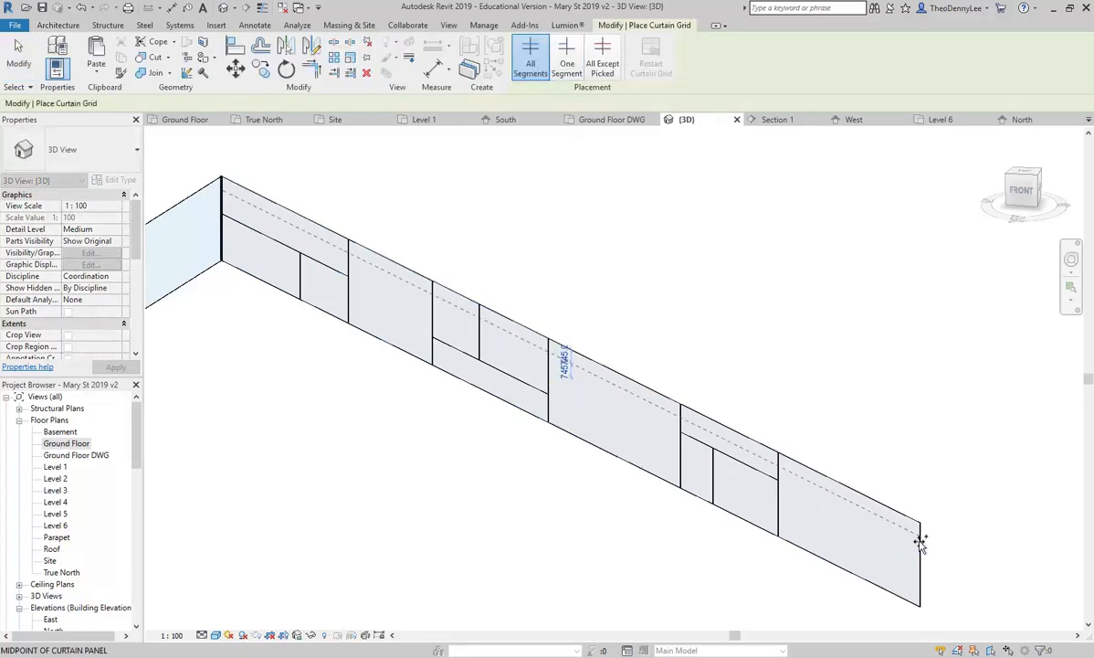
scroll(507, 360, up, 5)
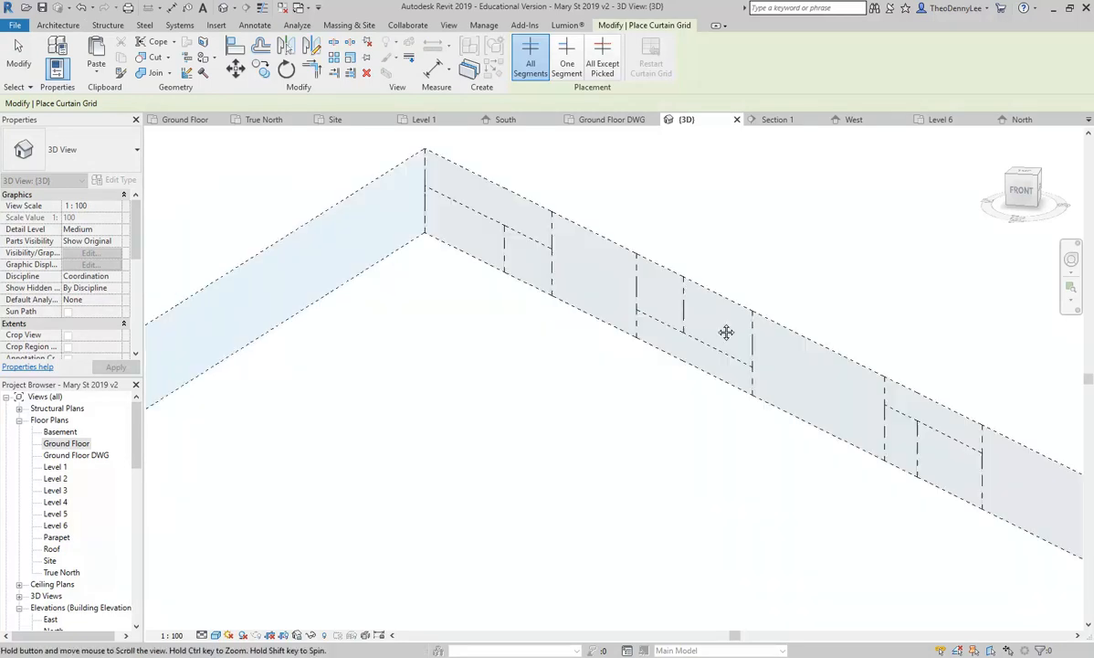
scroll(535, 353, down, 5)
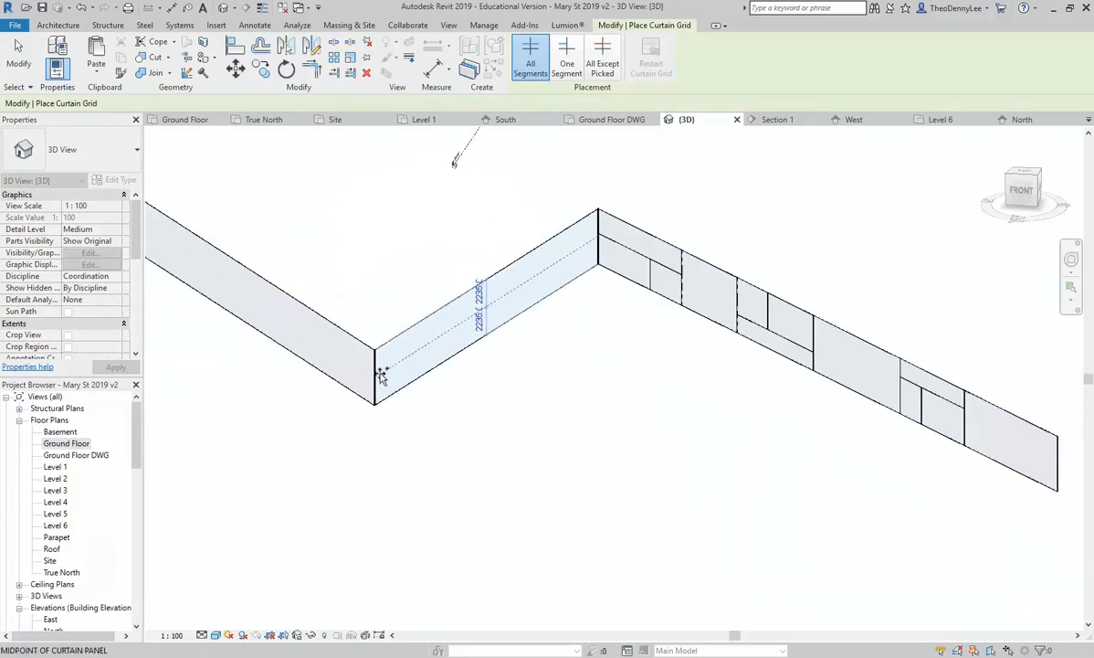
click(448, 347)
click(525, 305)
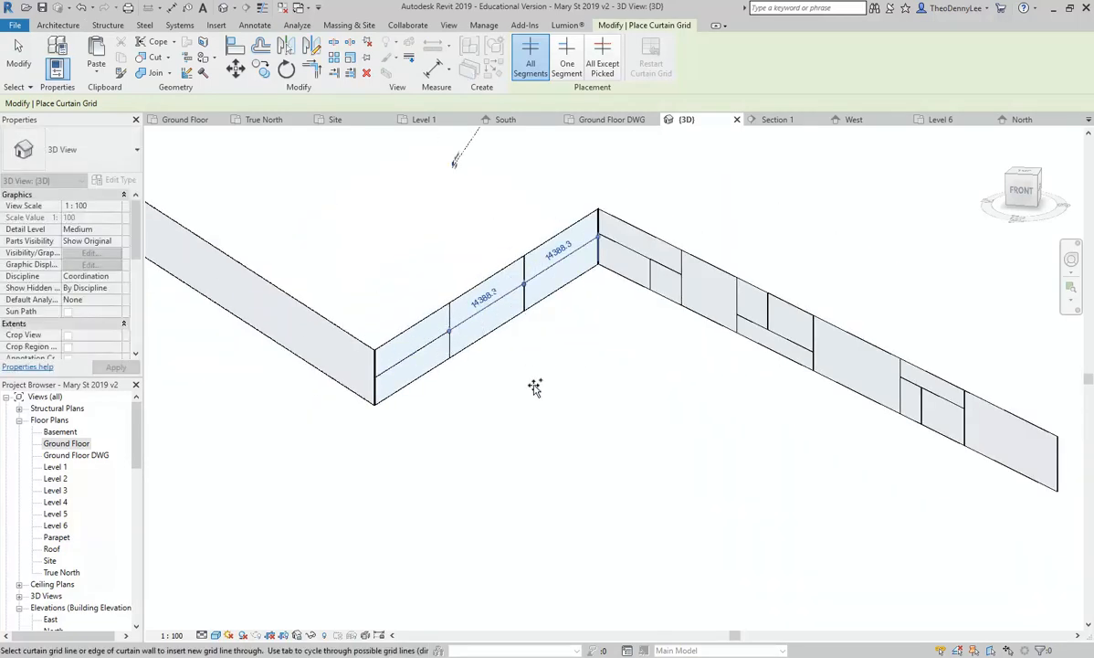
key(Escape)
key(Escape)
middle_drag(536, 388, 504, 440)
scroll(505, 441, up, 1)
scroll(444, 413, up, 4)
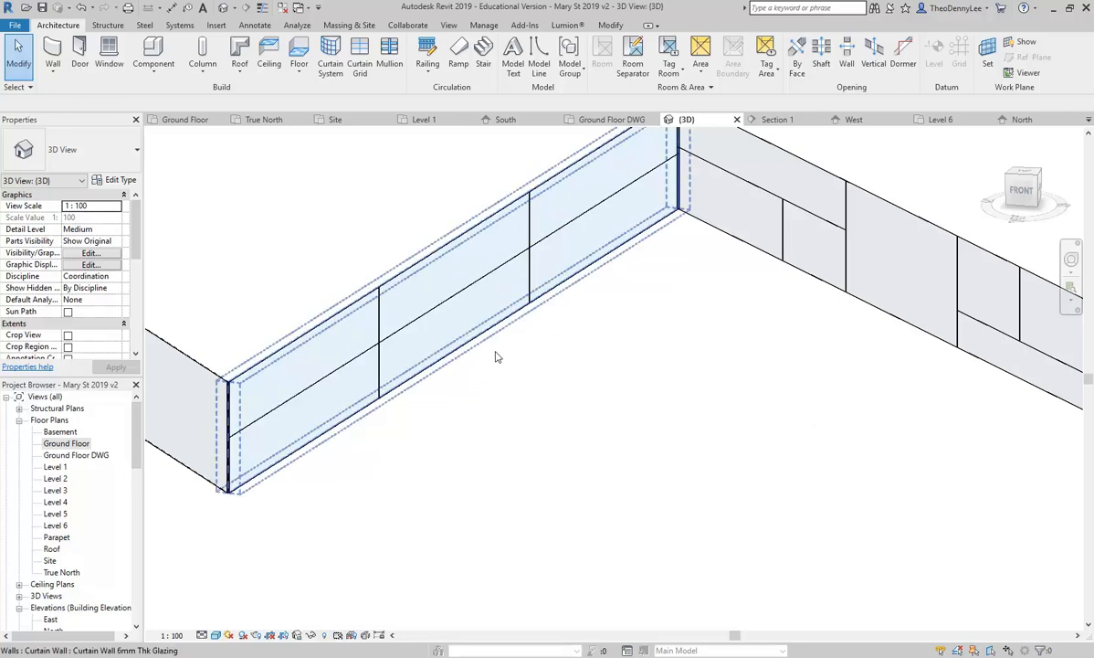
Step: Remove the horizontal grid segment from the middle bay, leaving one tall panel
click(467, 292)
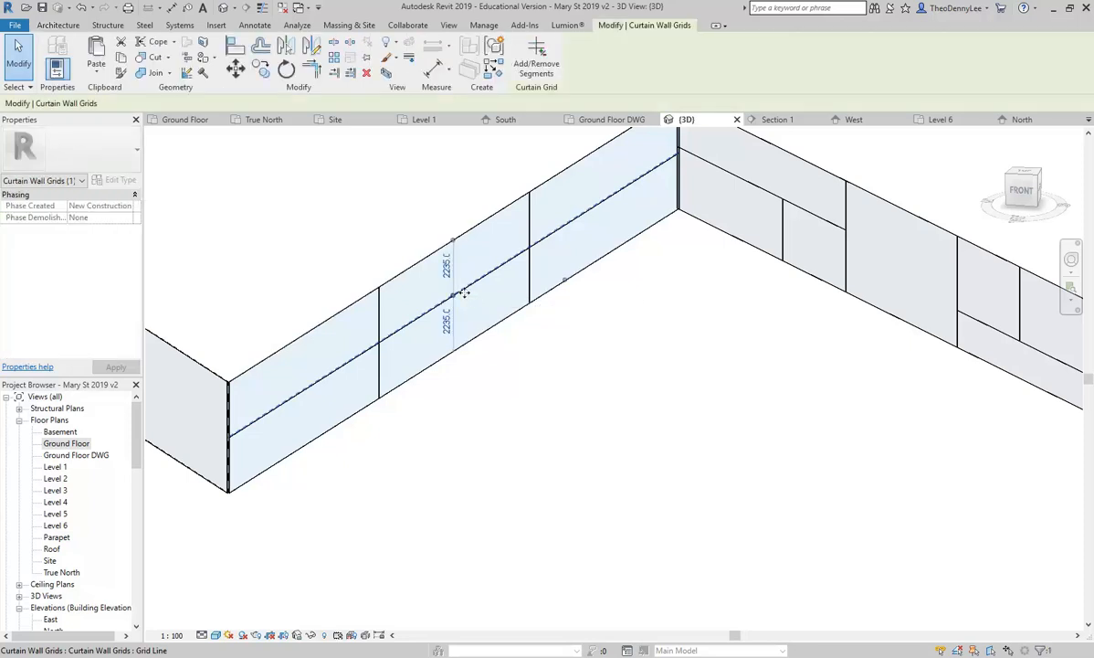
click(539, 50)
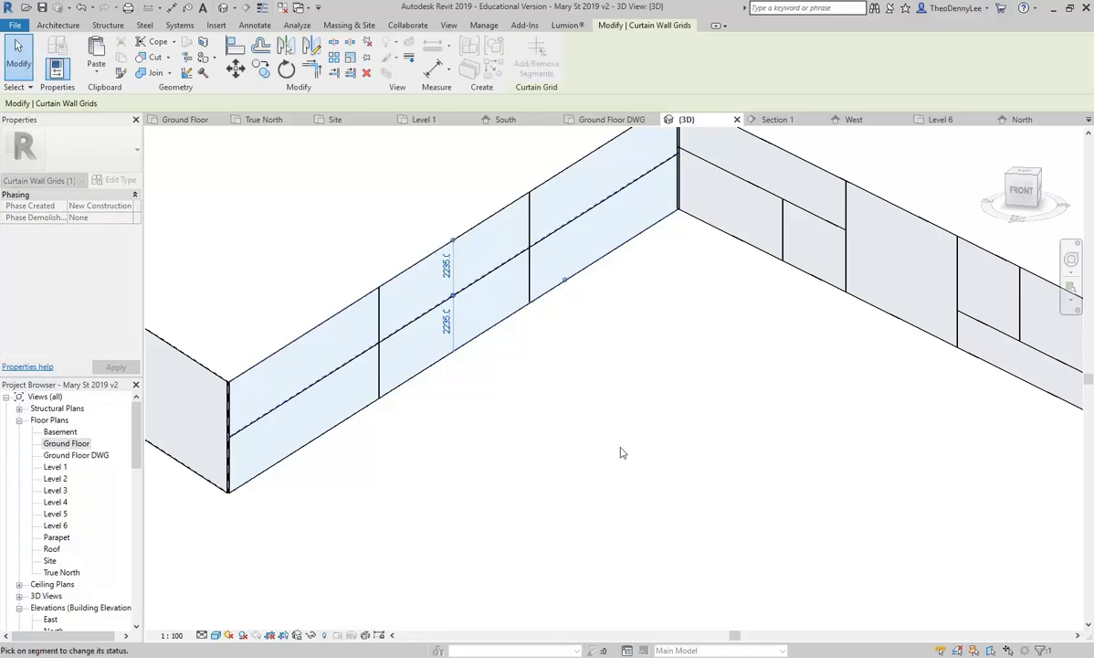
click(413, 321)
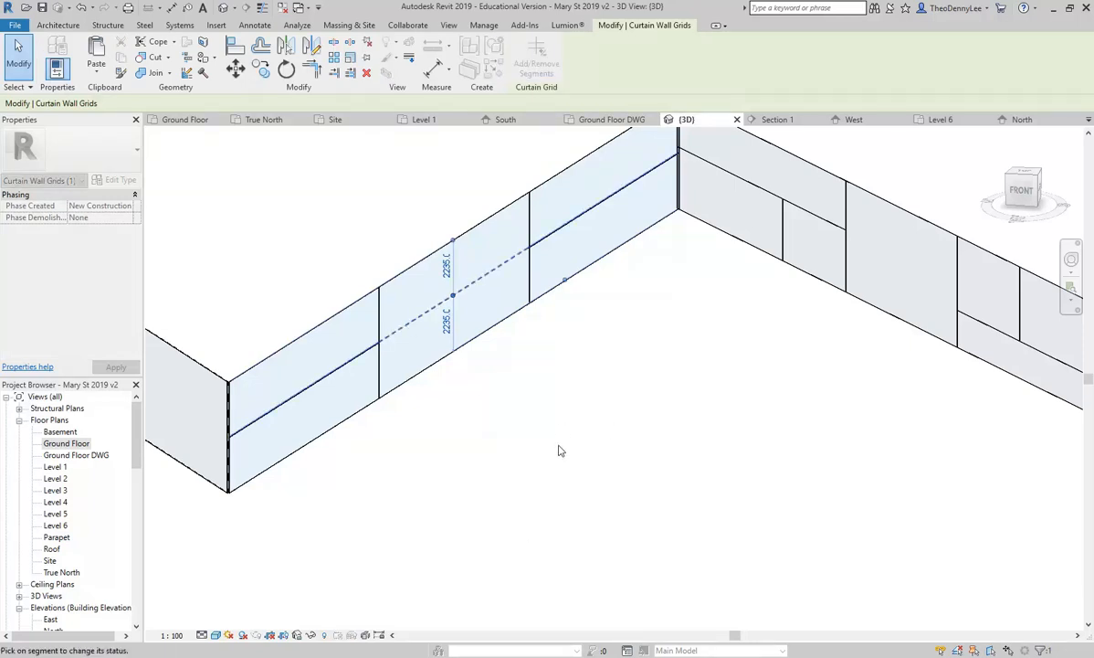
key(Escape)
key(Escape)
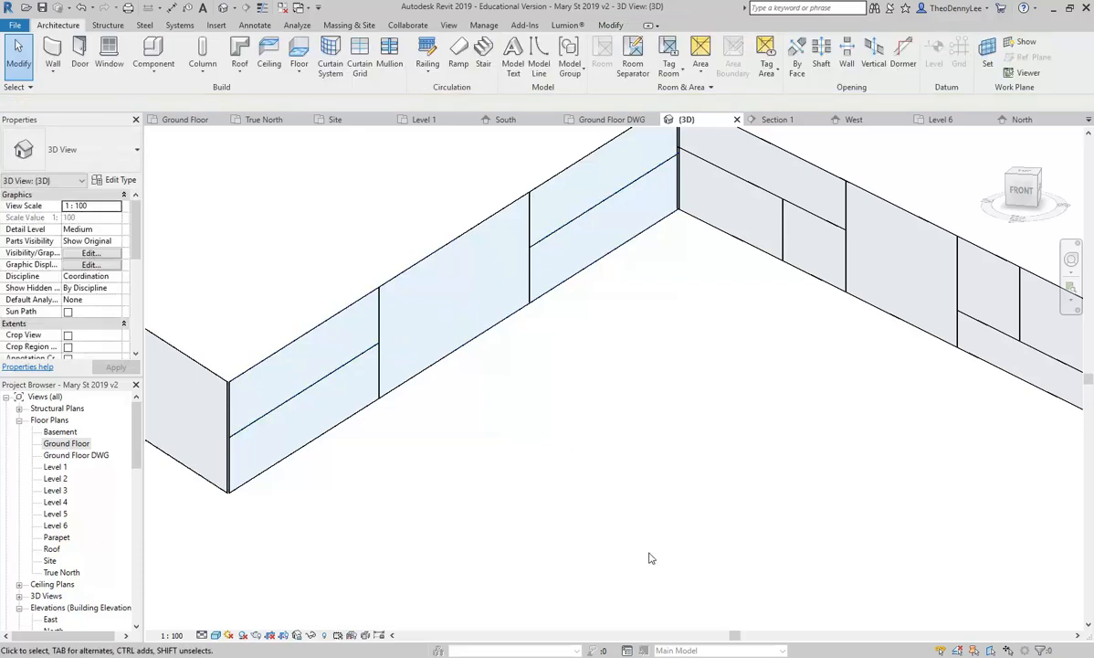
middle_drag(556, 370, 550, 467)
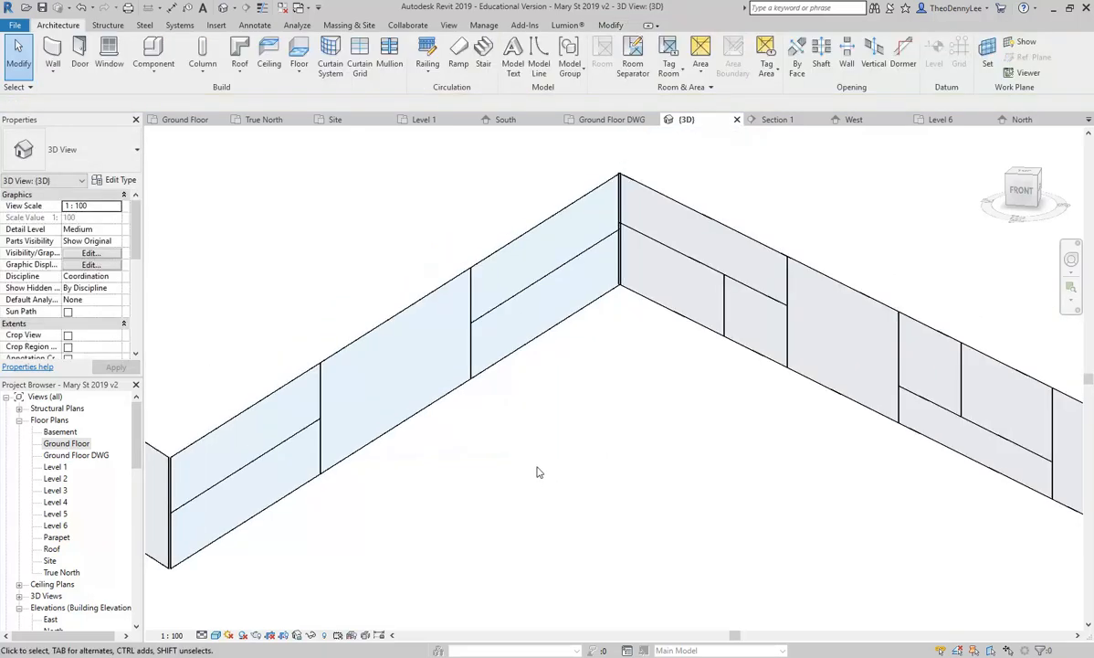
Step: Place a one-segment vertical grid line in the upper panel beside the wall corner
click(360, 58)
click(566, 59)
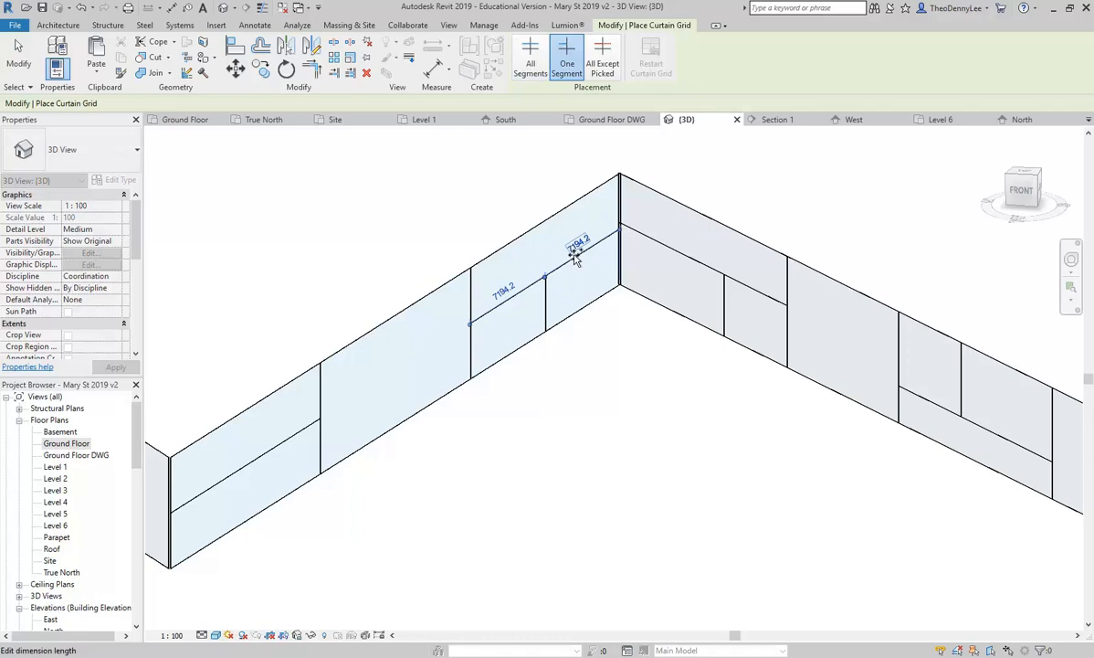
scroll(575, 252, up, 3)
scroll(579, 255, down, 5)
key(Escape)
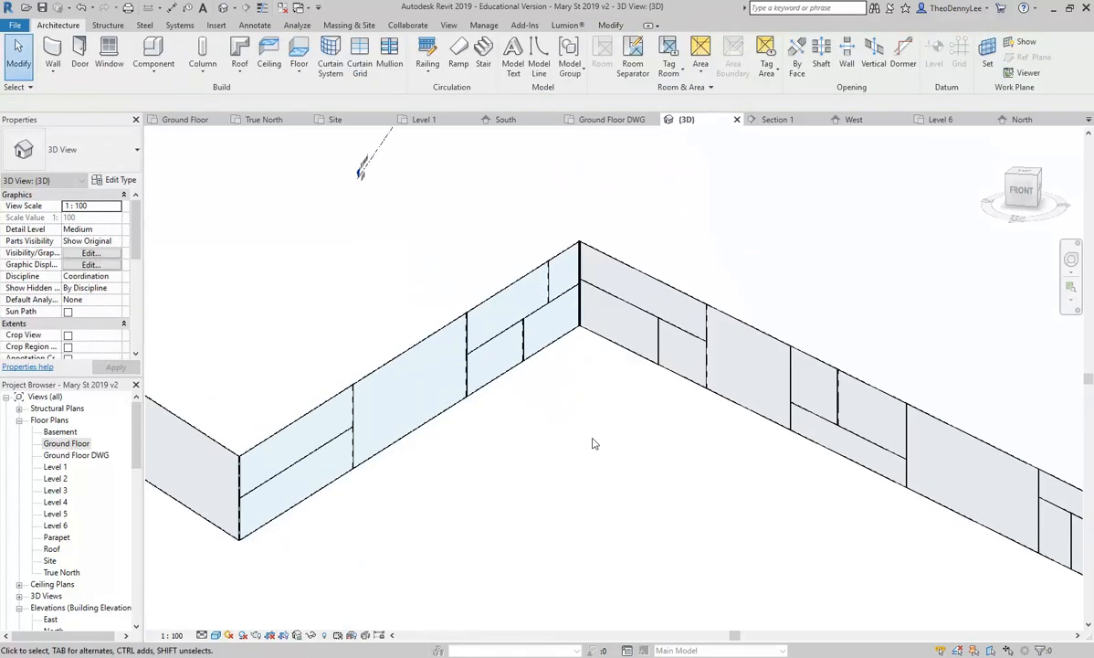
scroll(529, 393, down, 1)
middle_drag(530, 394, 448, 383)
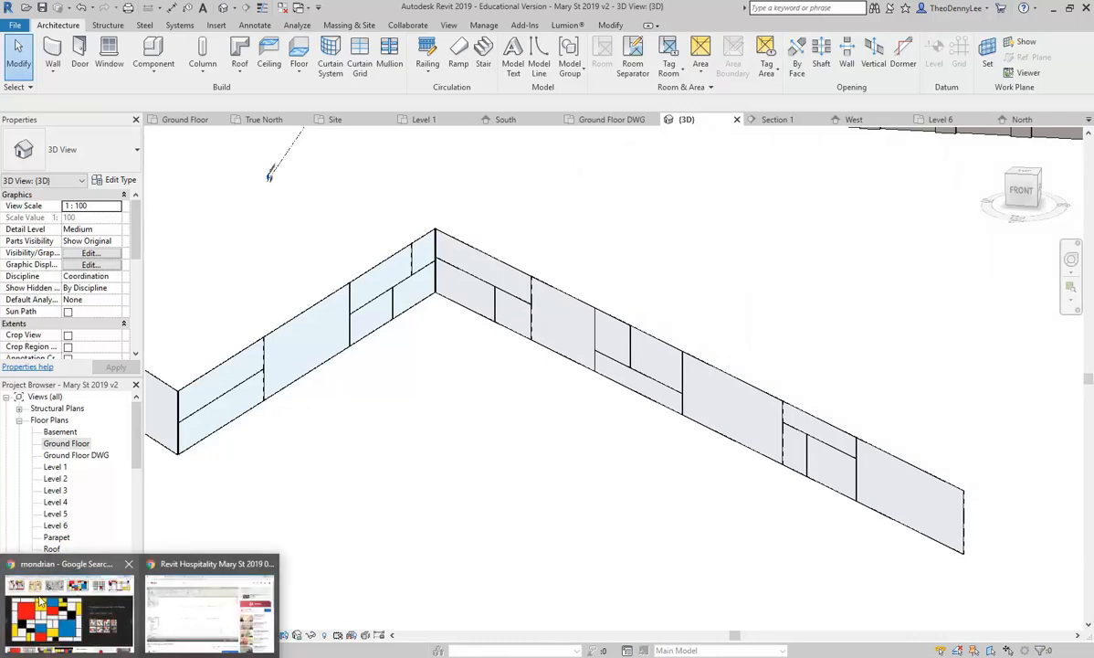
Step: Browse the Mondrian image results in Chrome for grid ideas, then minimize the browser
click(55, 598)
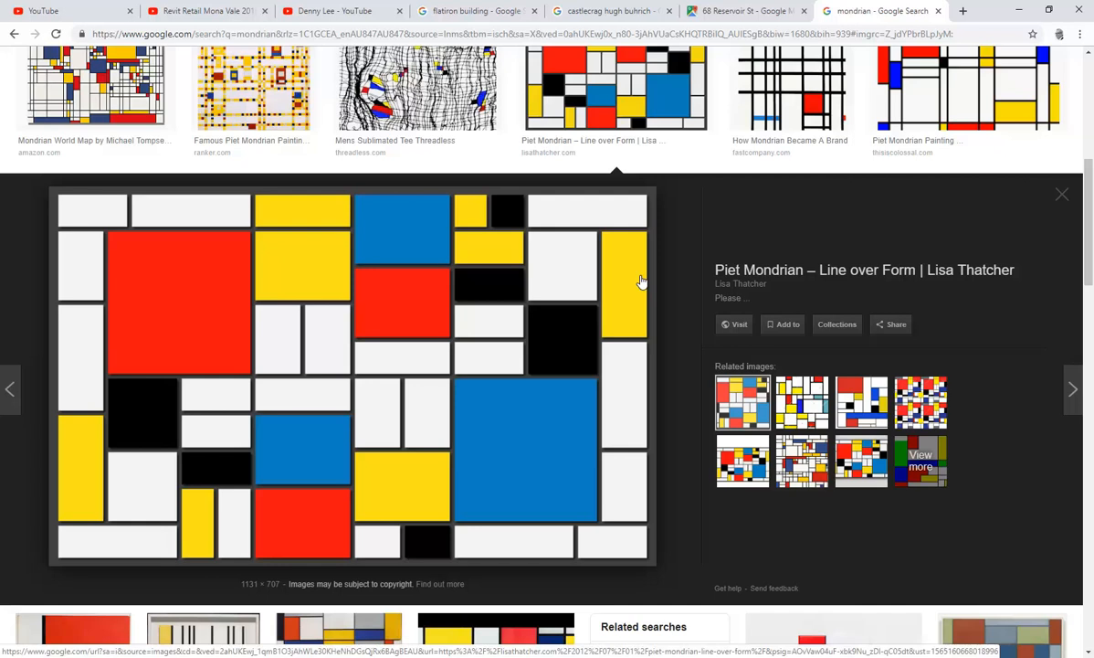
click(1063, 195)
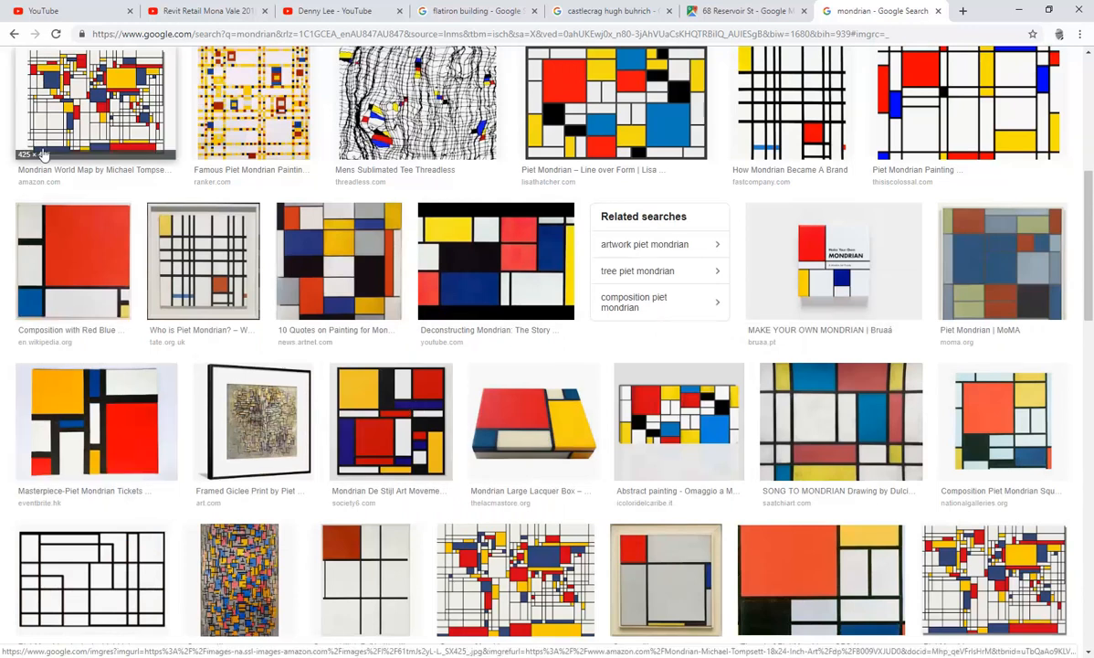
scroll(44, 153, up, 4)
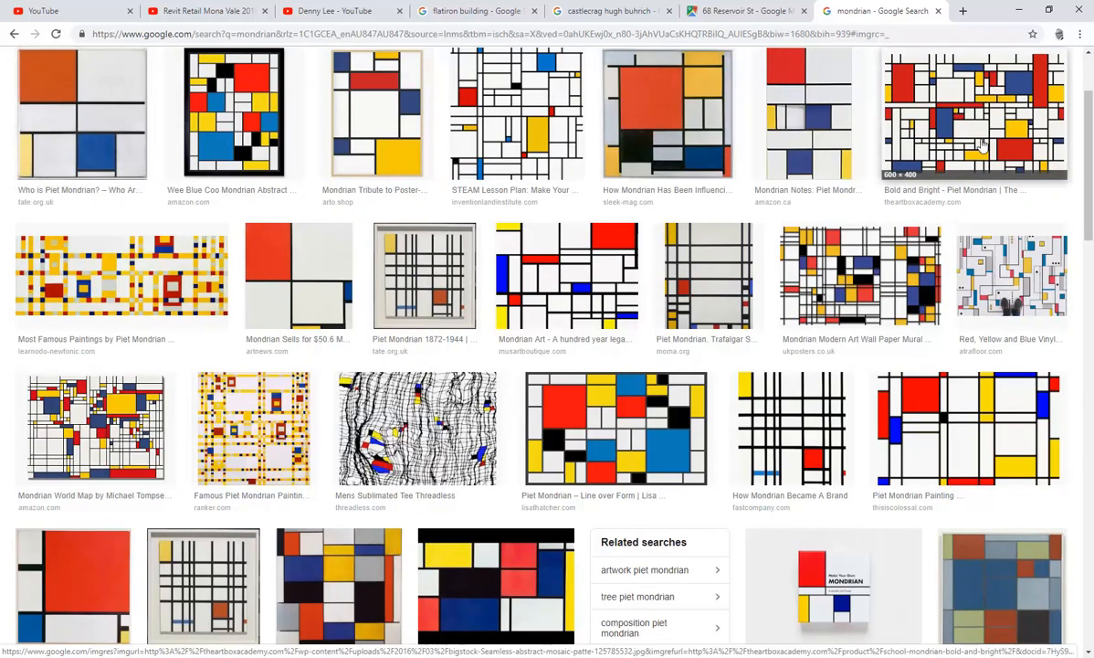
scroll(982, 145, up, 2)
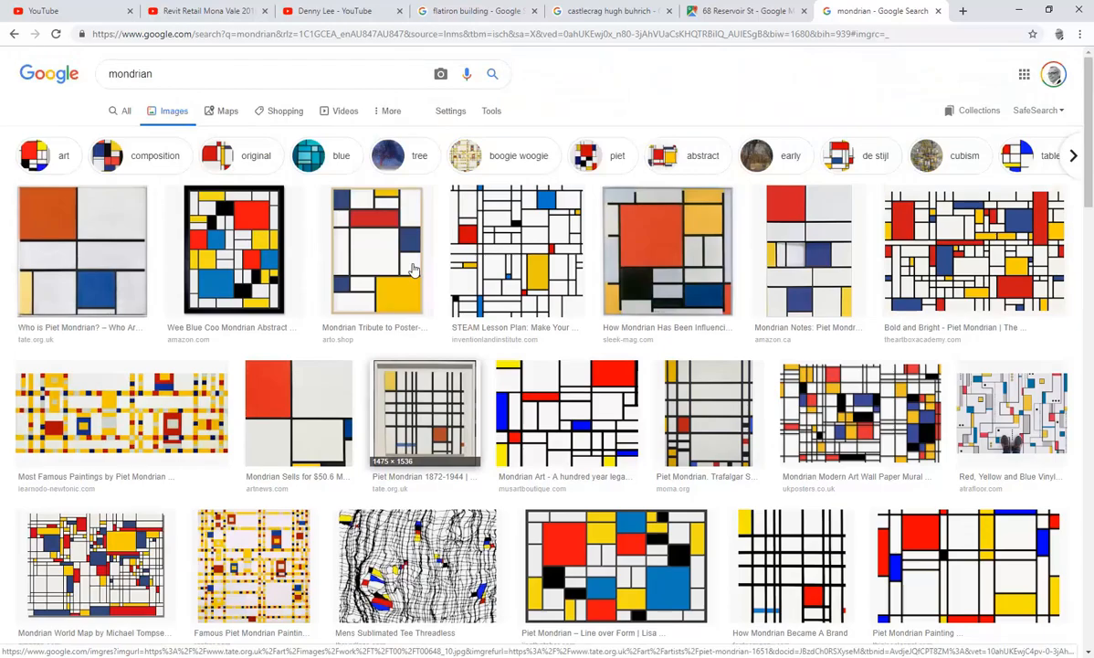
click(1022, 10)
click(602, 330)
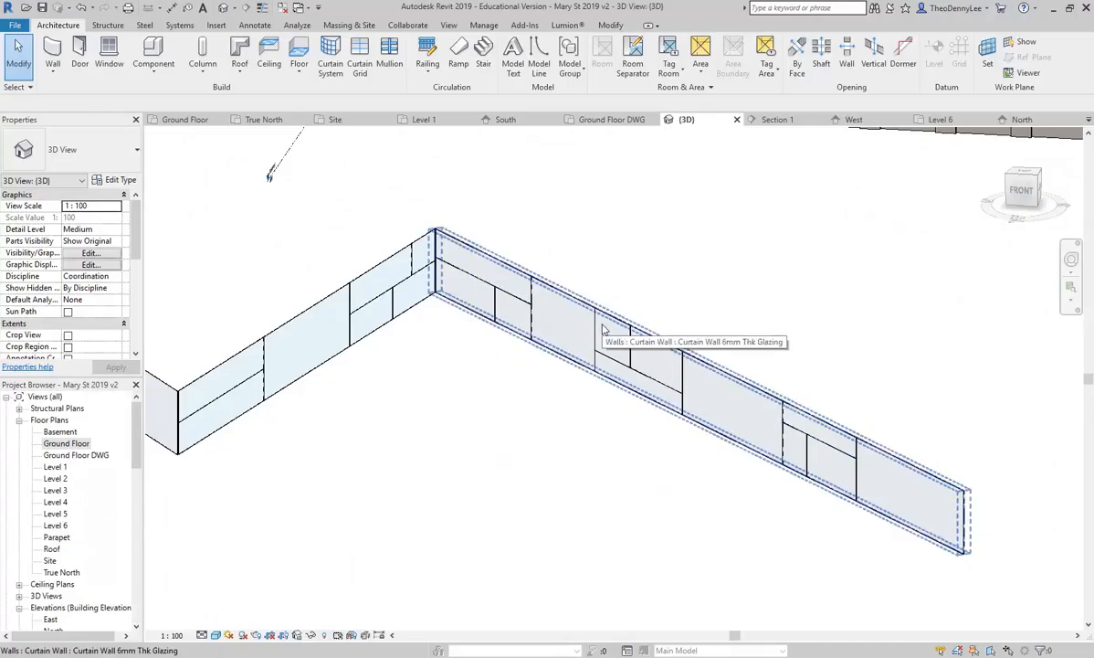
key(Escape)
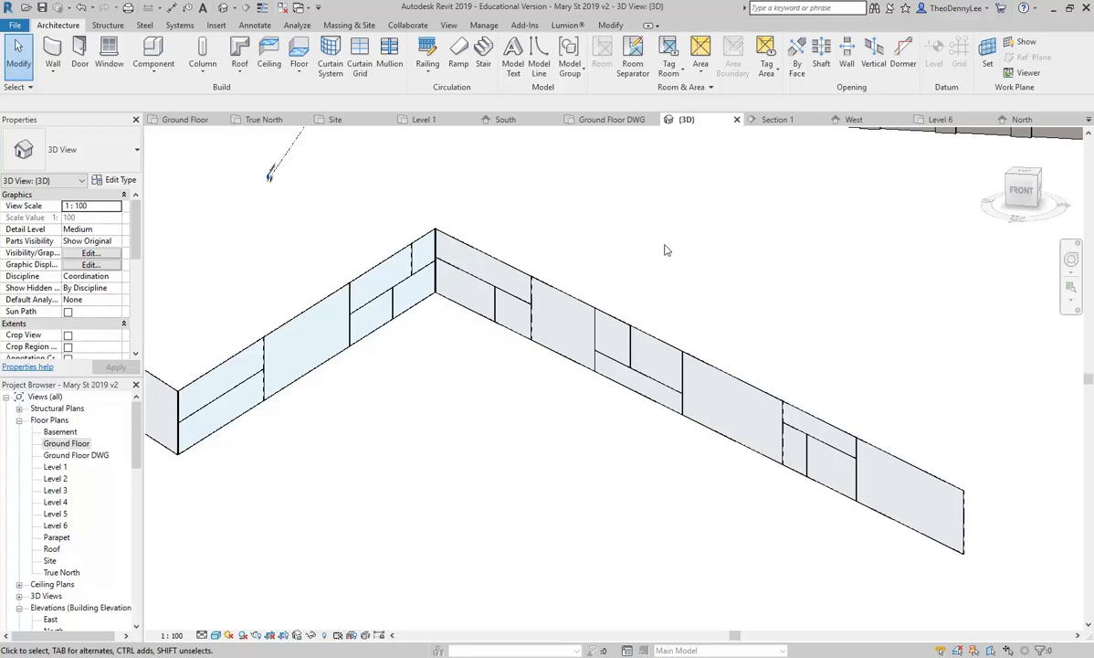
click(360, 62)
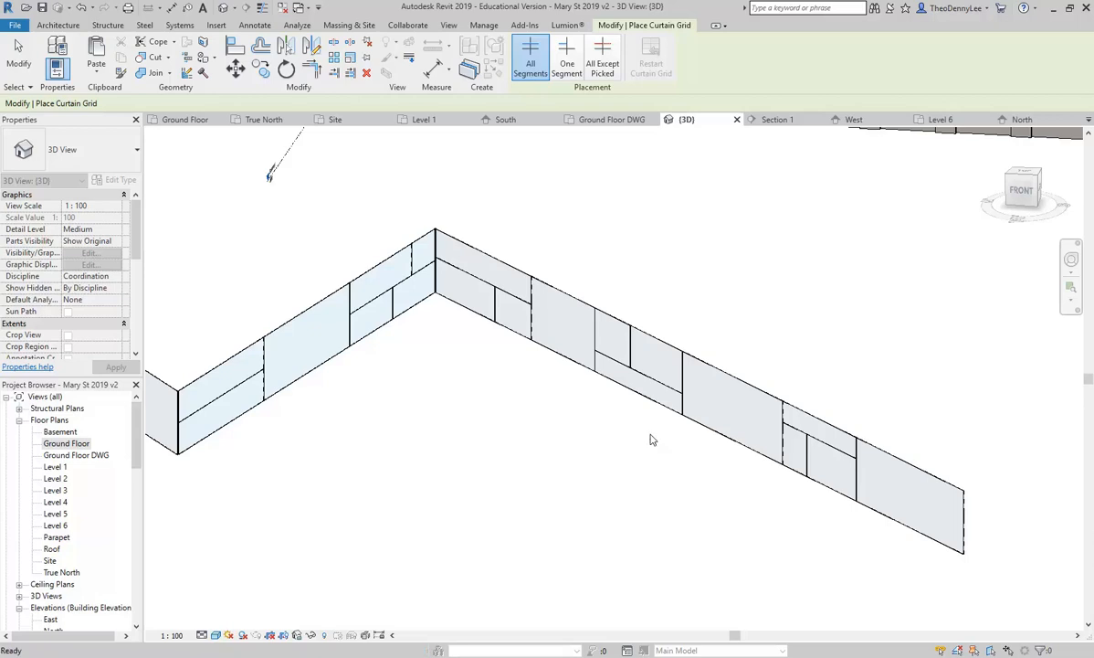
key(Escape)
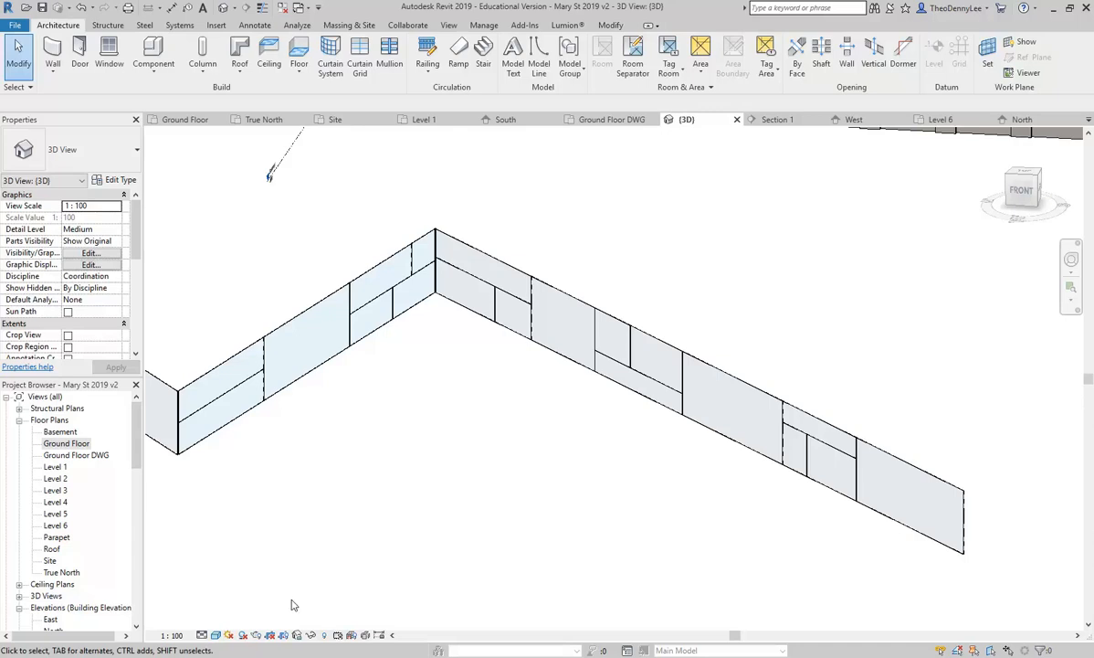
click(79, 645)
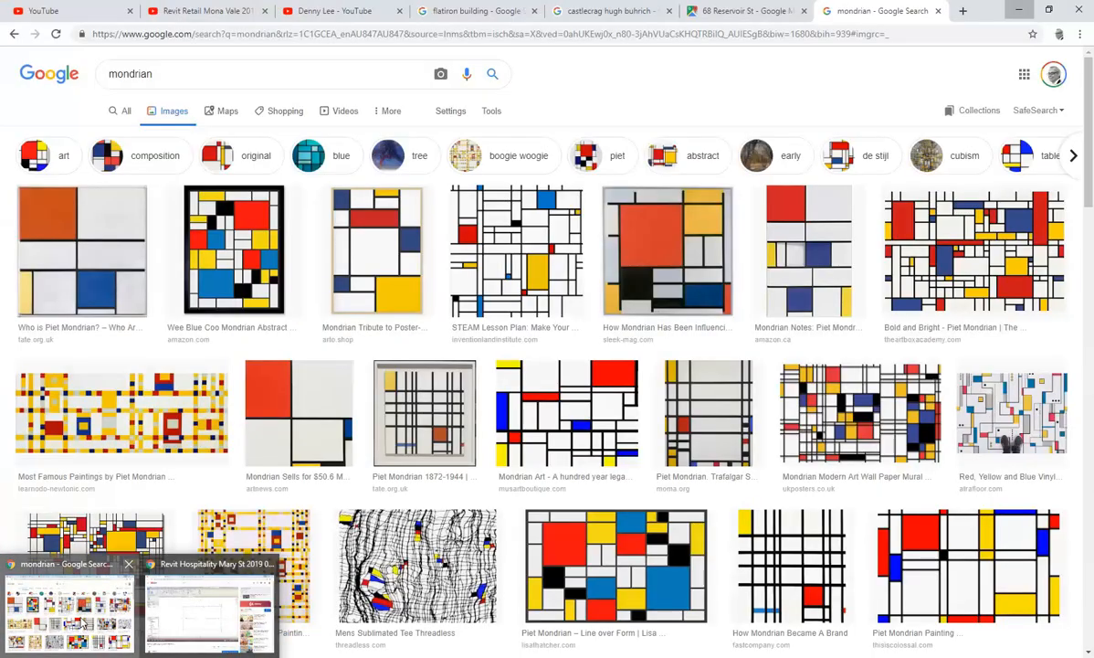
scroll(534, 295, down, 5)
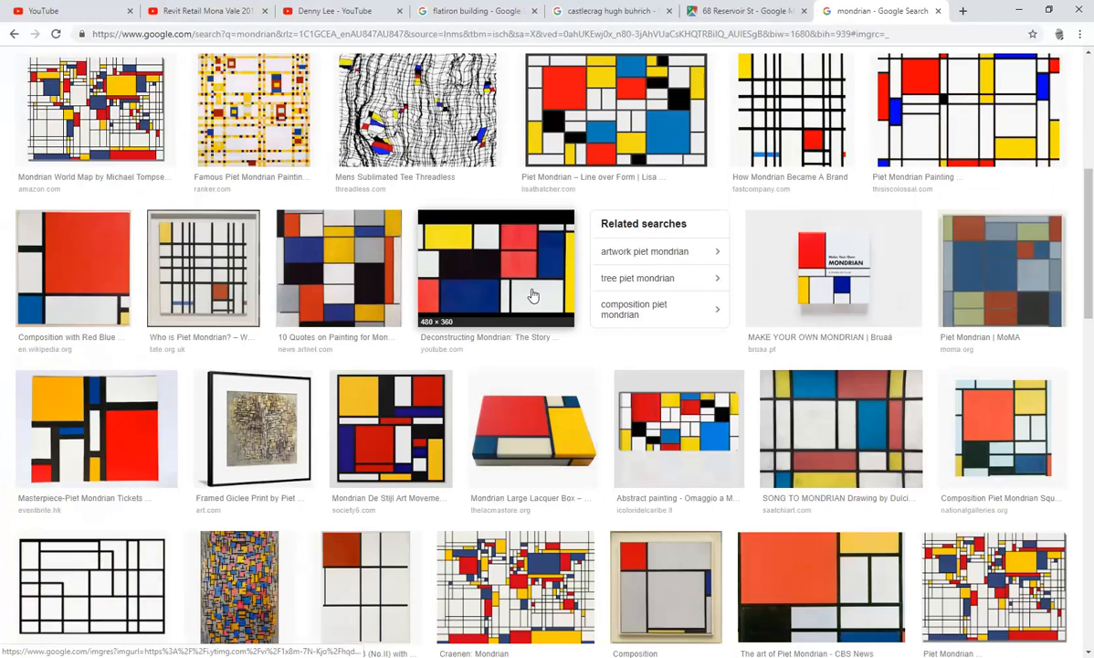
scroll(534, 295, down, 5)
scroll(321, 458, down, 5)
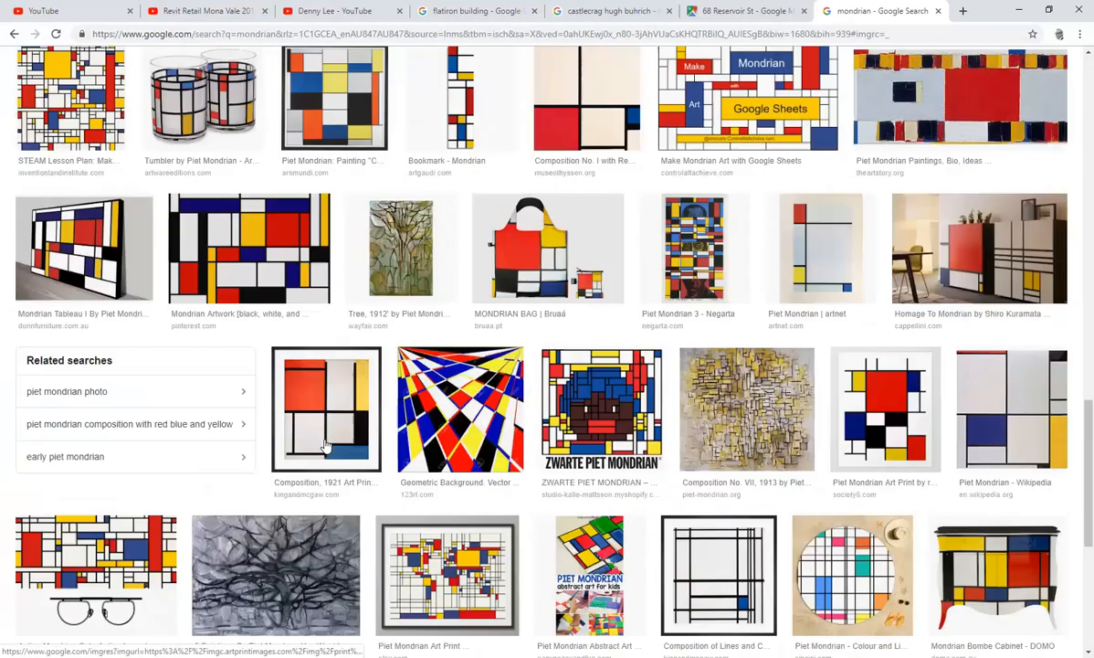
scroll(324, 445, down, 4)
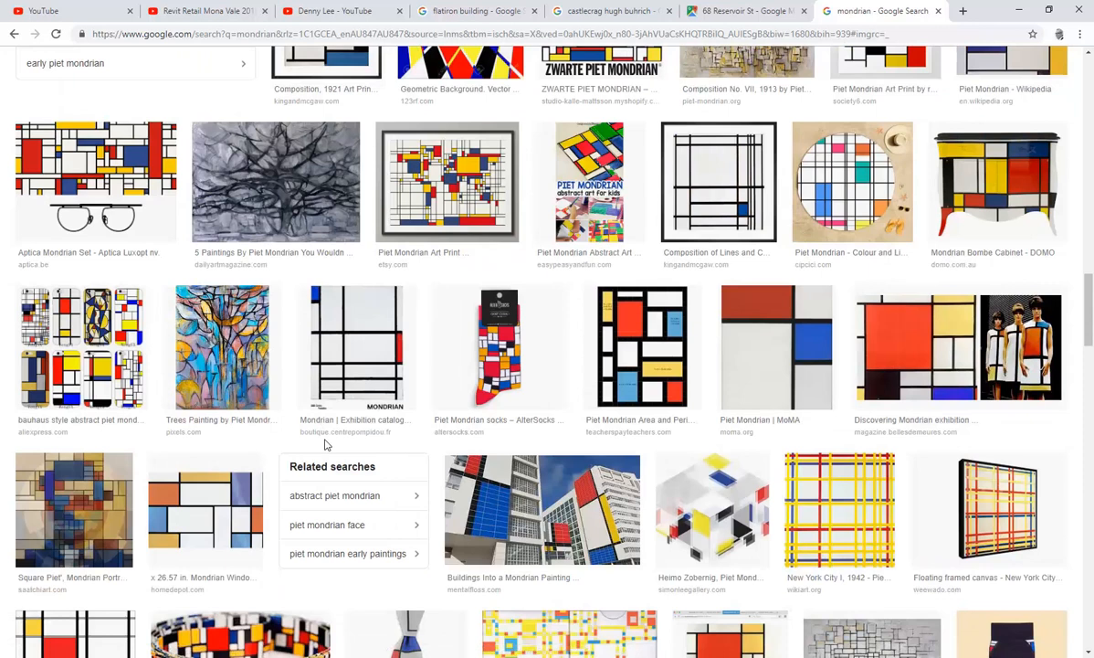
scroll(325, 445, up, 4)
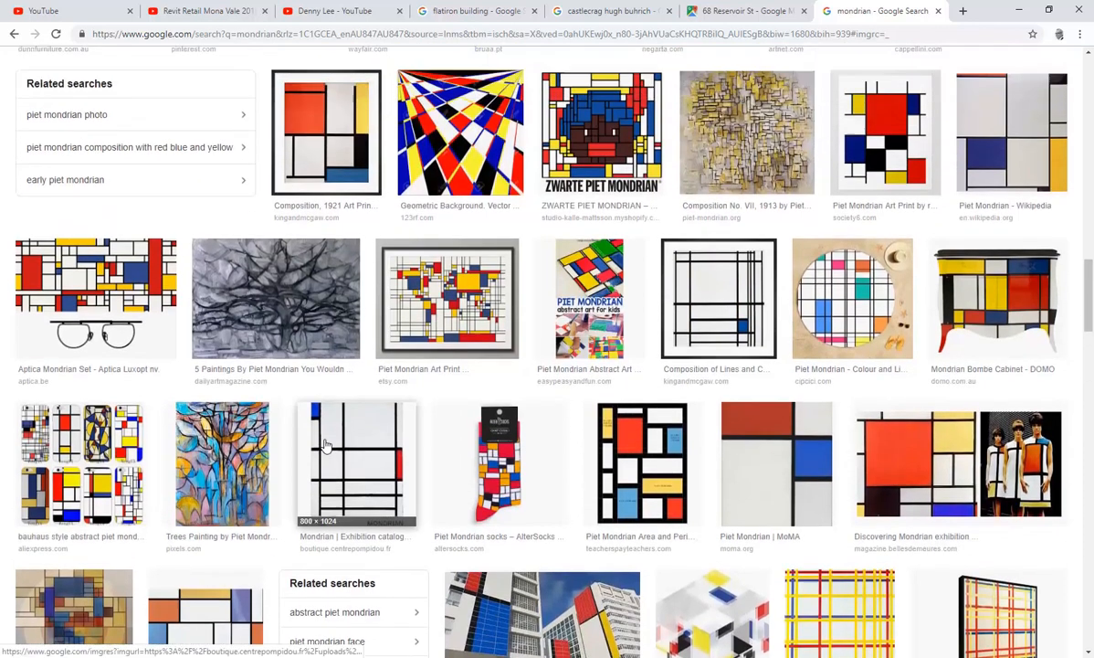
scroll(324, 445, up, 5)
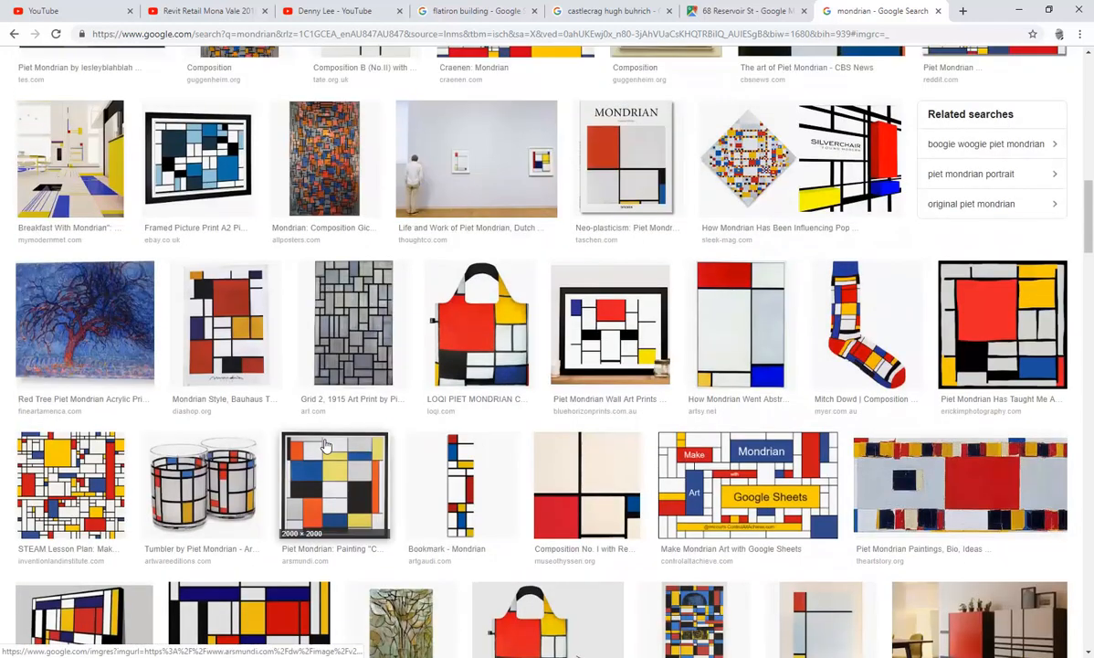
scroll(324, 445, up, 4)
scroll(324, 445, up, 5)
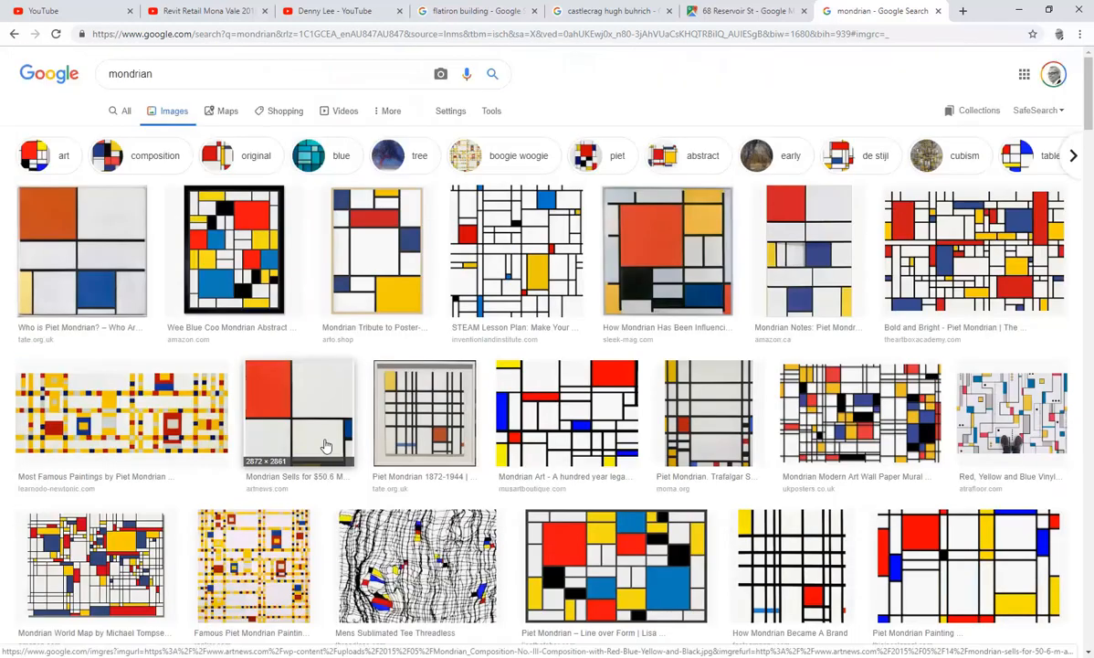
scroll(325, 445, down, 6)
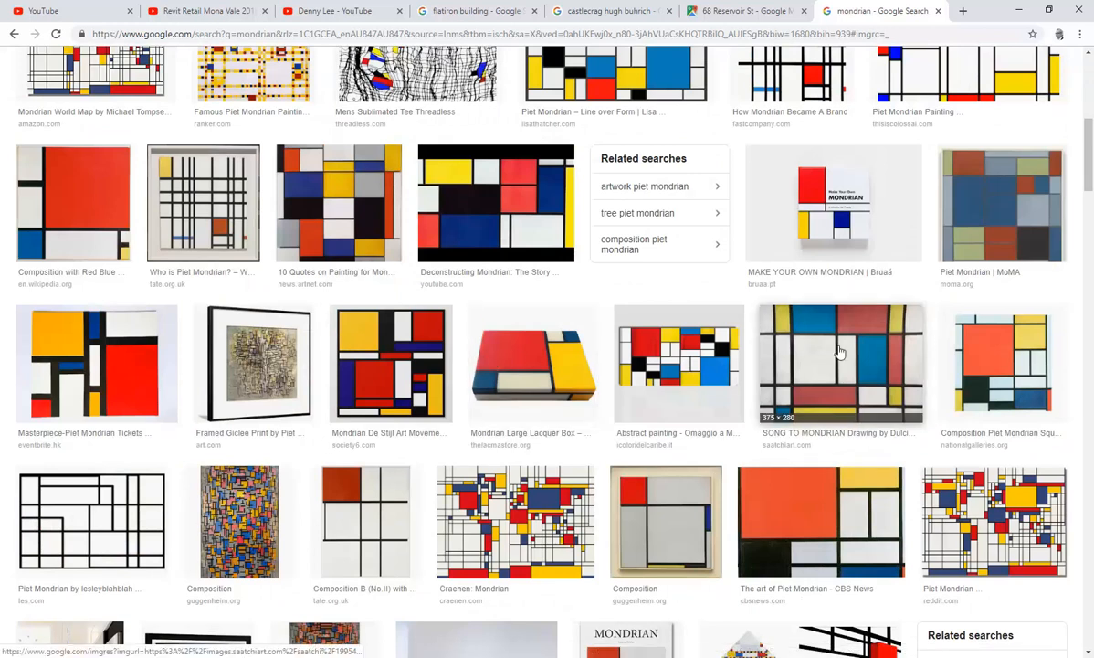
scroll(839, 352, up, 6)
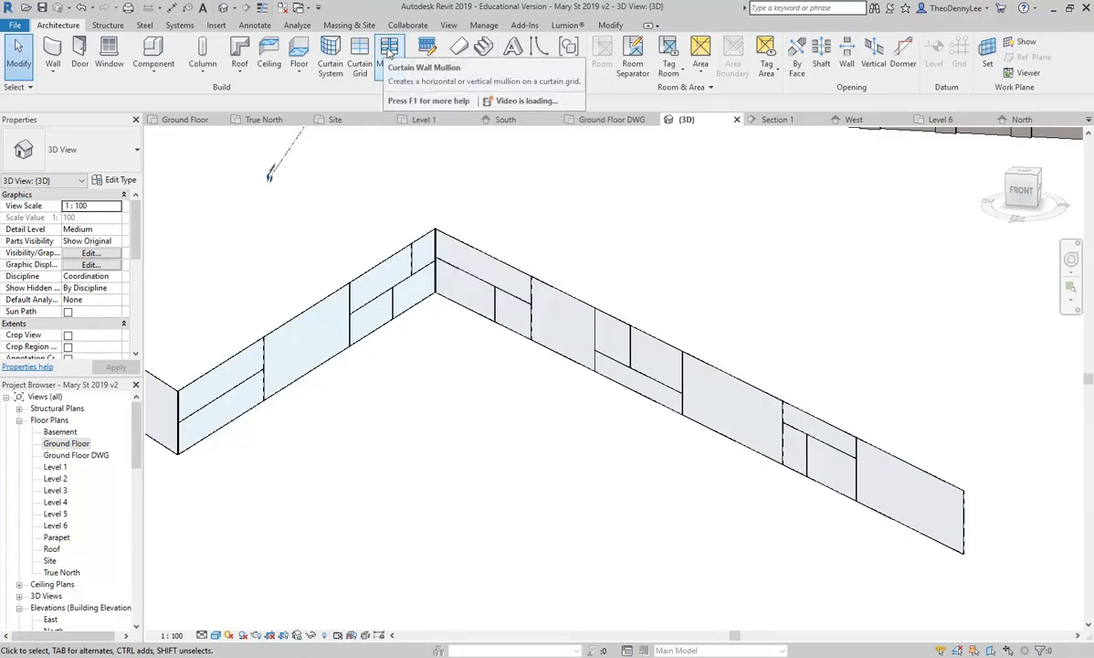
Step: Start the Mullion tool with the Rectangular Mullion 50 x 150mm type
click(389, 51)
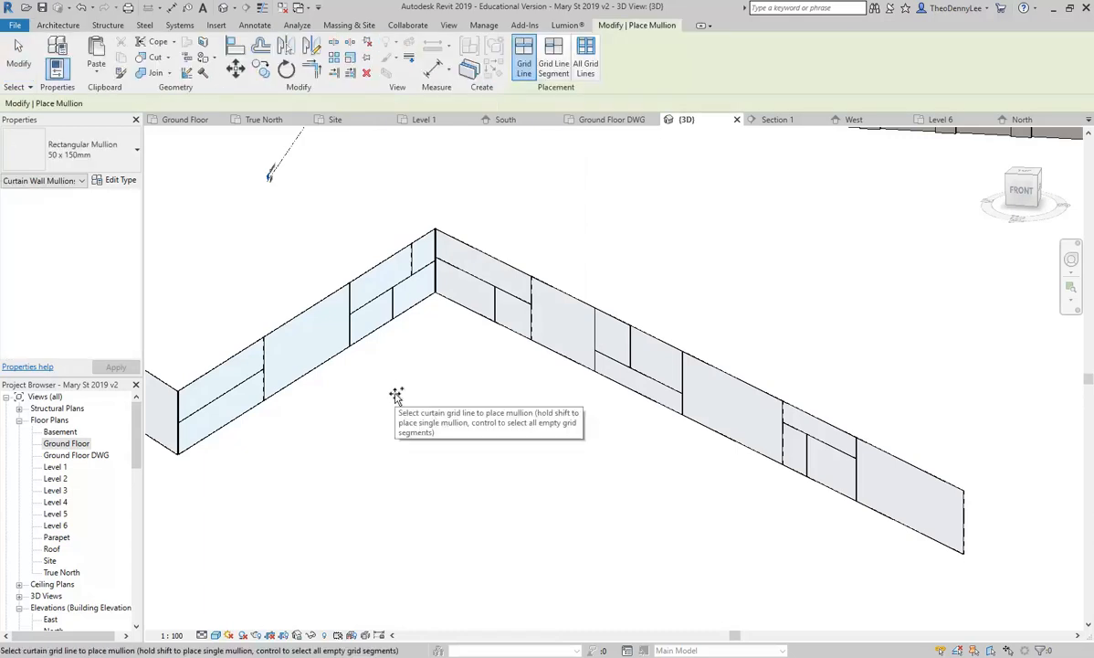
key(Escape)
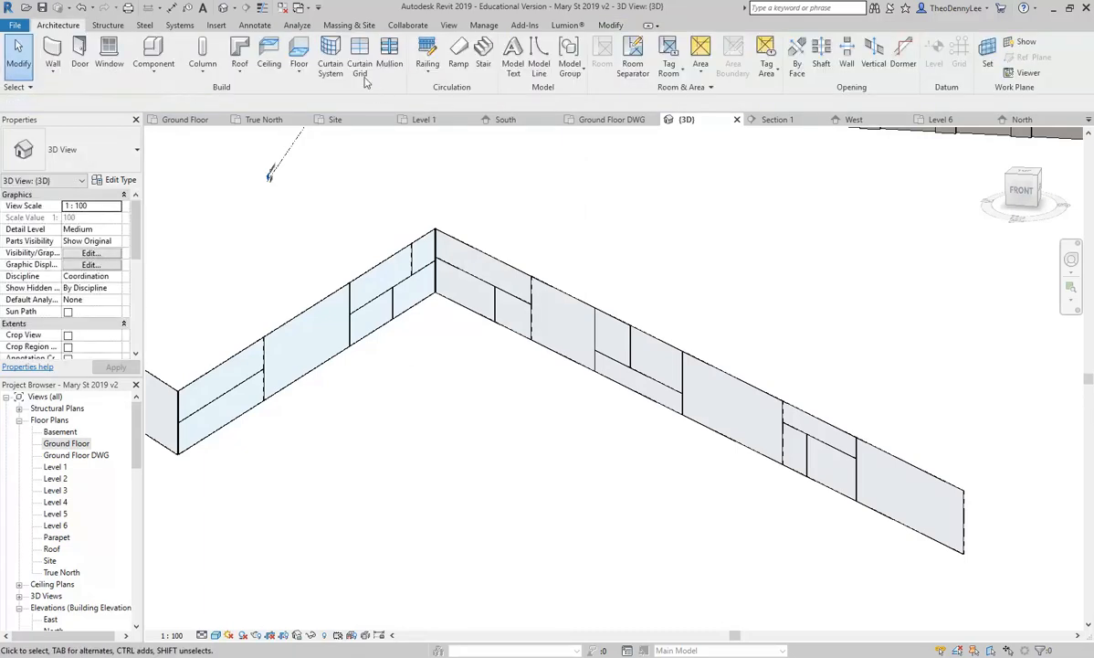
click(384, 57)
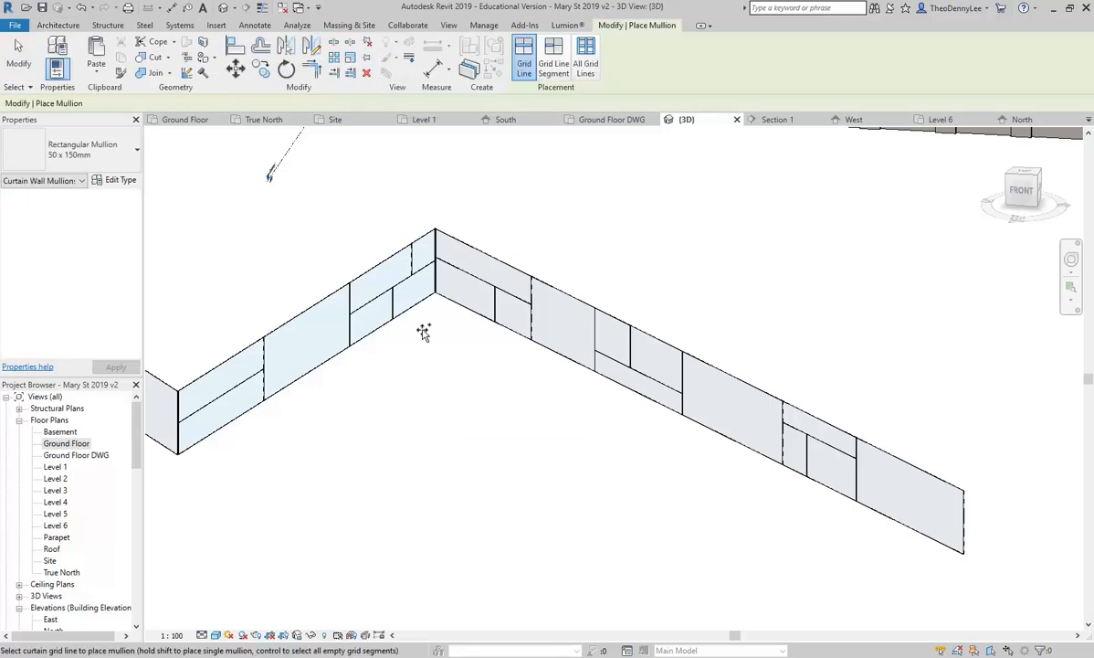
click(92, 149)
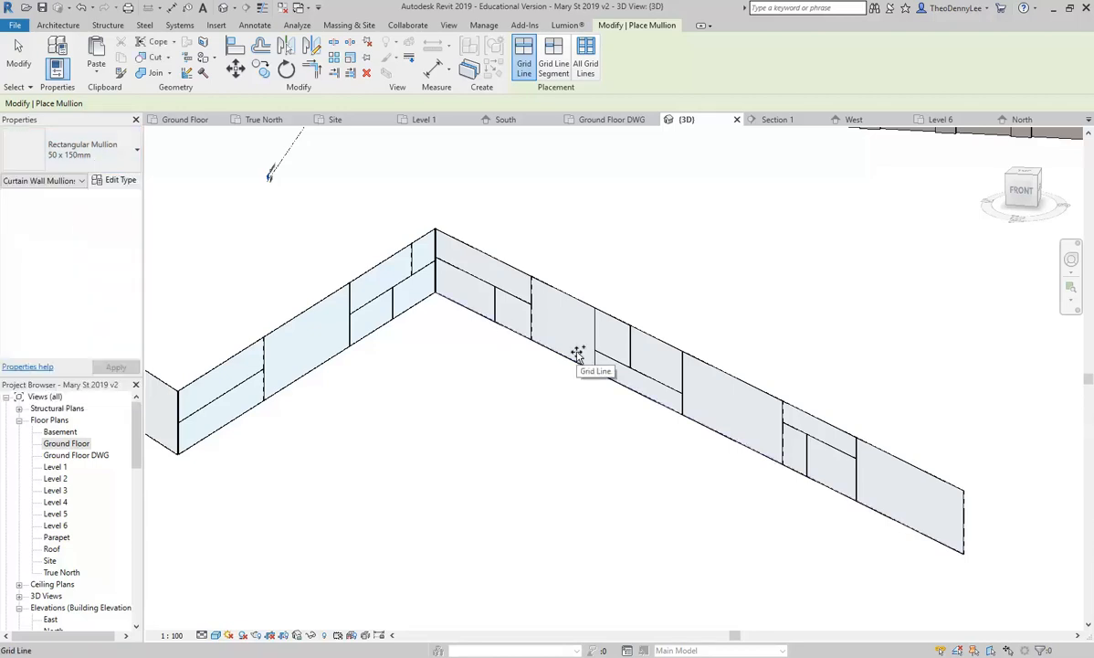
scroll(775, 428, up, 5)
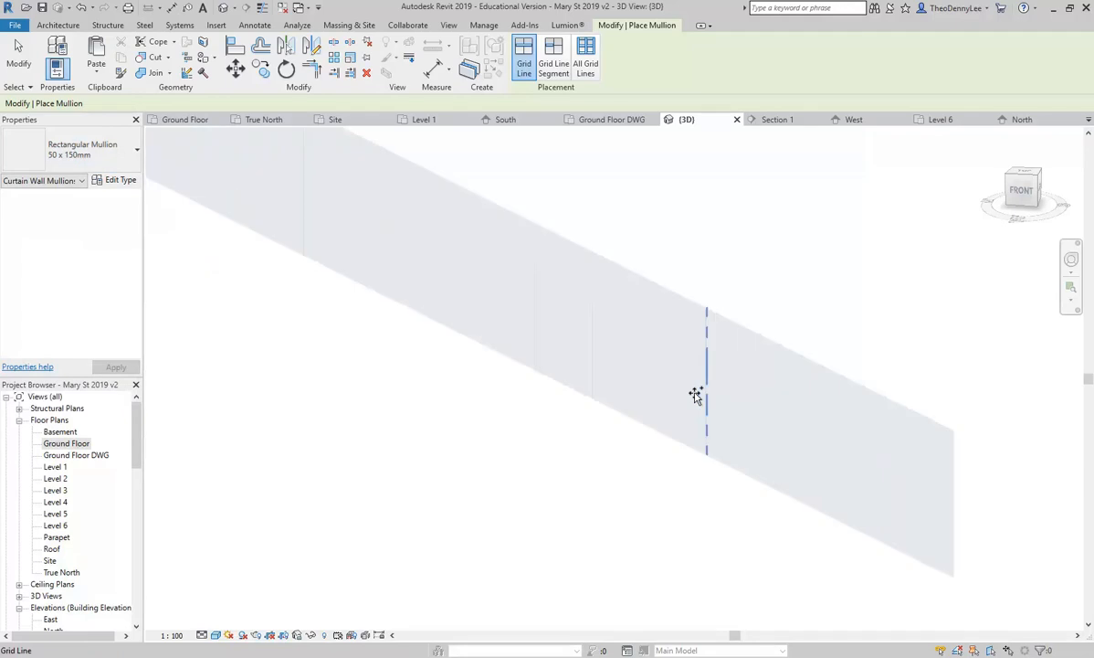
scroll(700, 400, up, 4)
scroll(674, 421, down, 2)
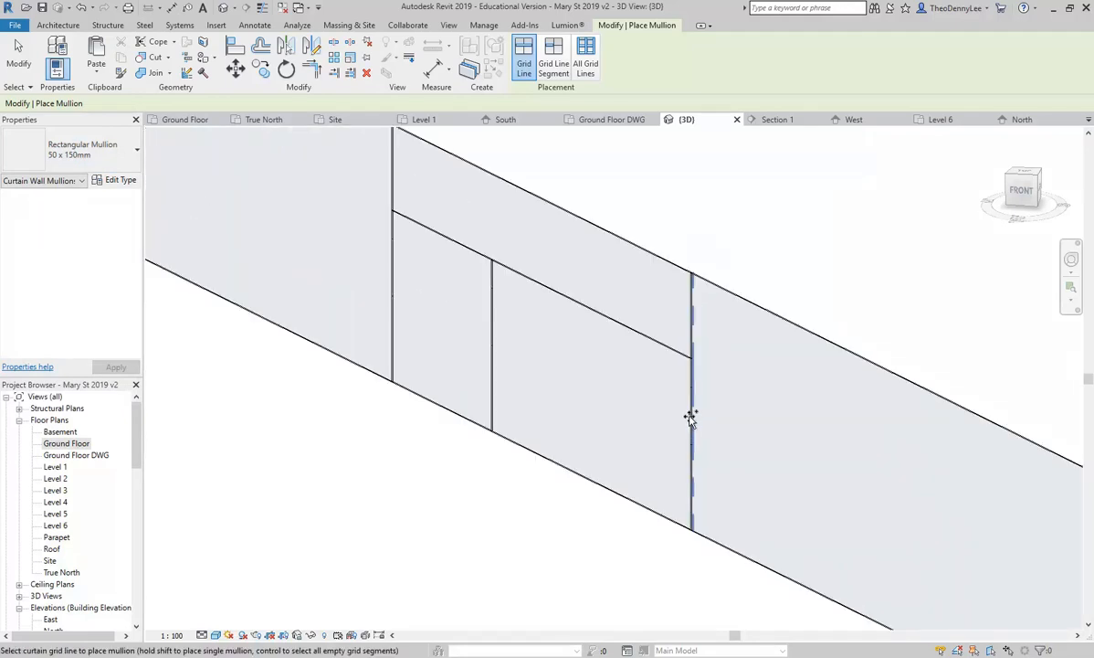
Step: Place 50 x 150mm mullions on the vertical, sloped horizontal and middle grid lines along the wall
click(690, 418)
click(616, 320)
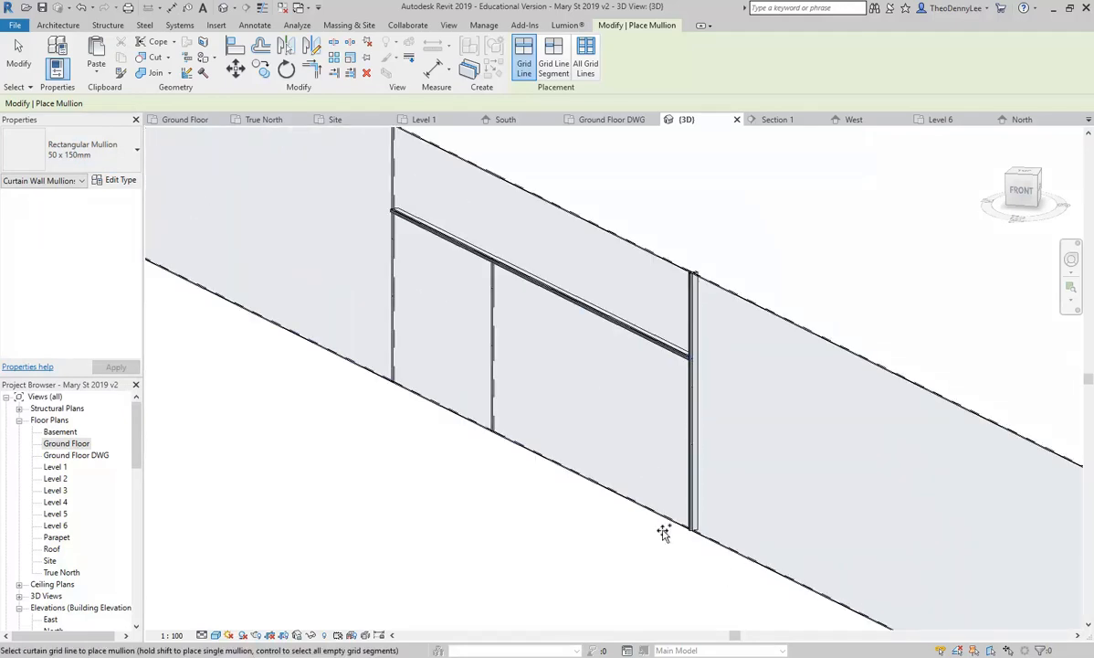
click(492, 326)
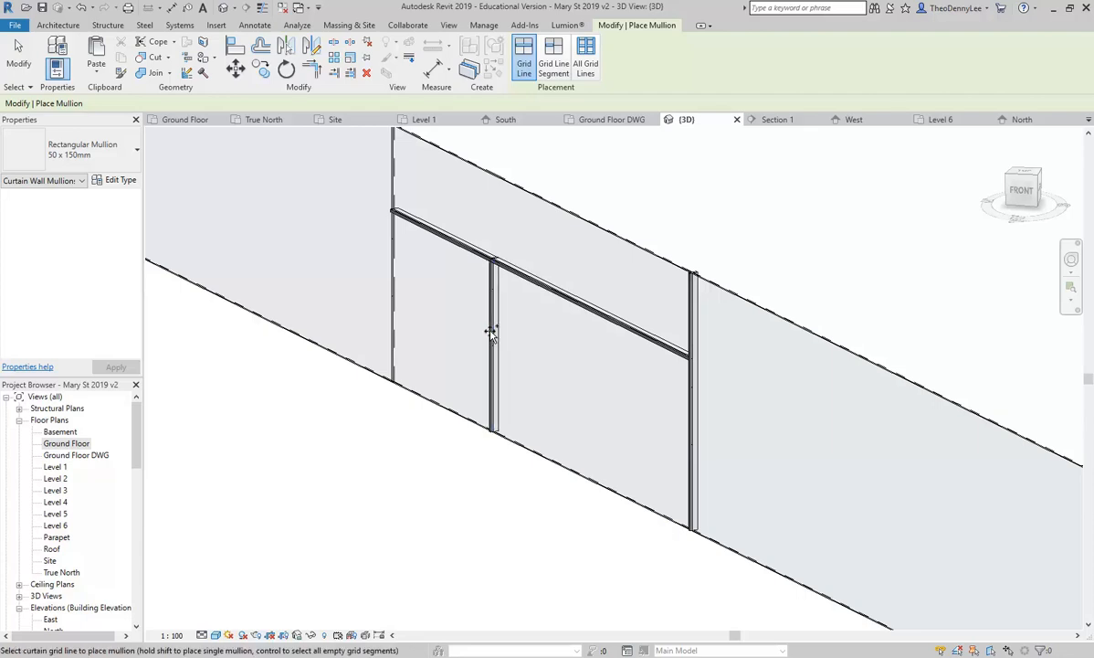
click(391, 292)
middle_drag(282, 322, 584, 524)
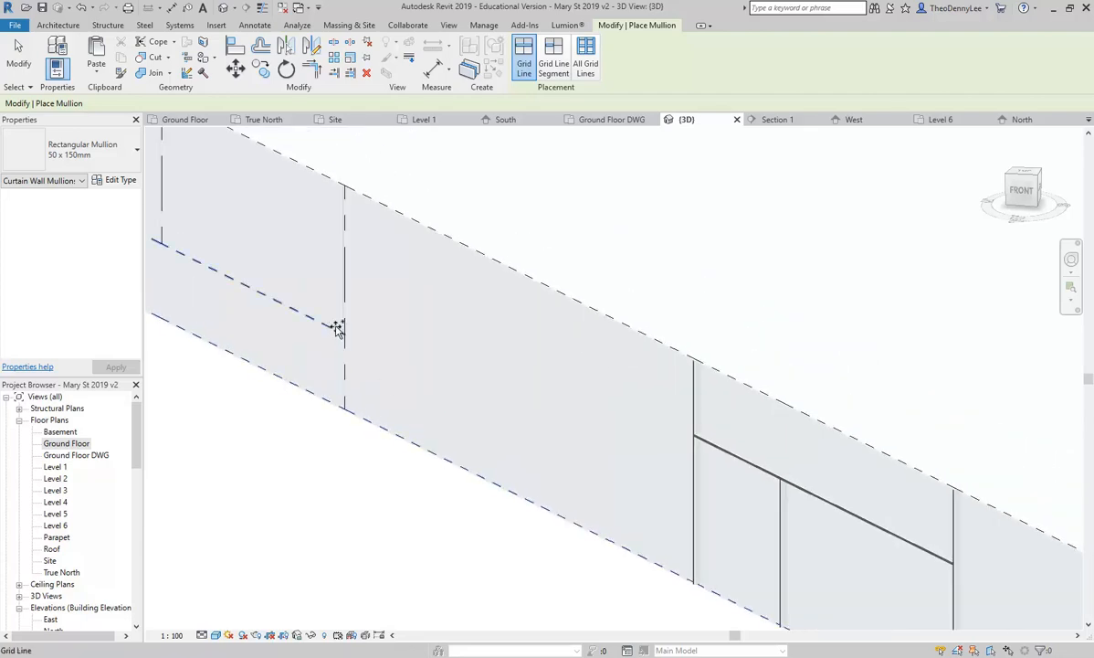
click(341, 298)
middle_drag(404, 431, 779, 605)
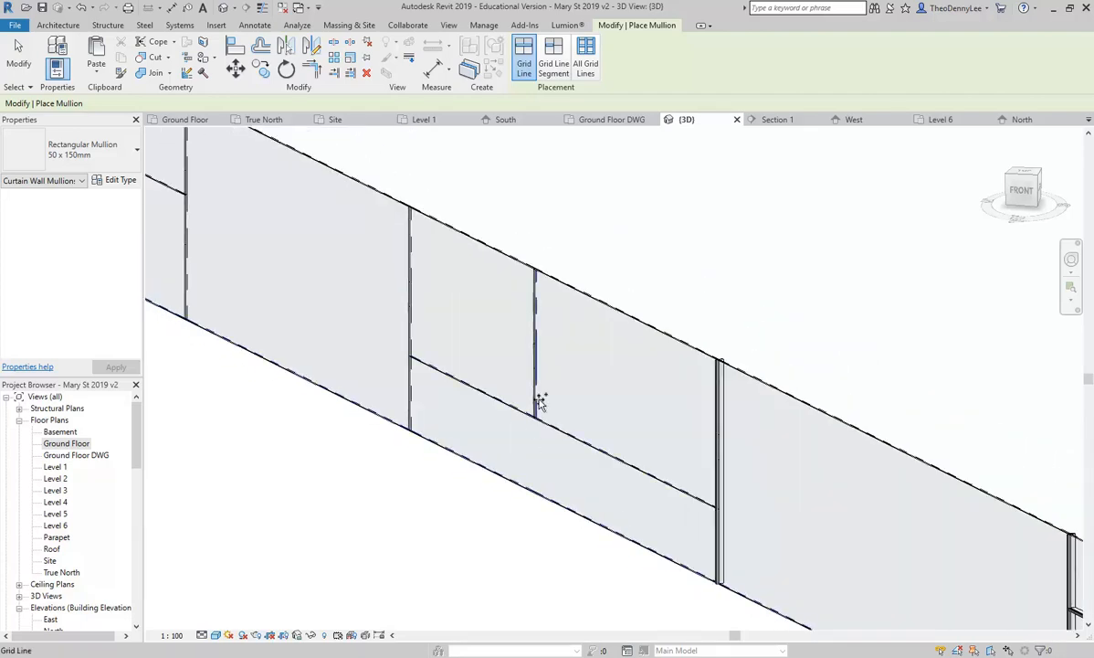
click(409, 318)
click(463, 388)
Step: Add 50 x 150mm mullions on the remaining horizontal and vertical grid lines near the corner
scroll(447, 447, down, 3)
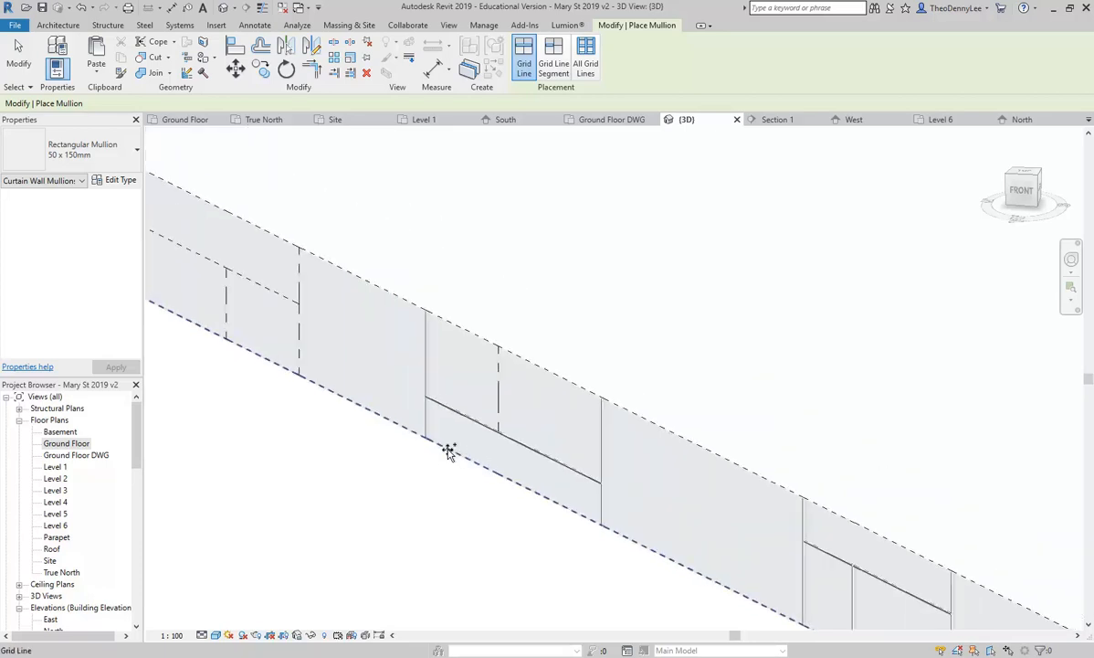
middle_drag(446, 447, 620, 411)
click(526, 317)
scroll(616, 386, up, 2)
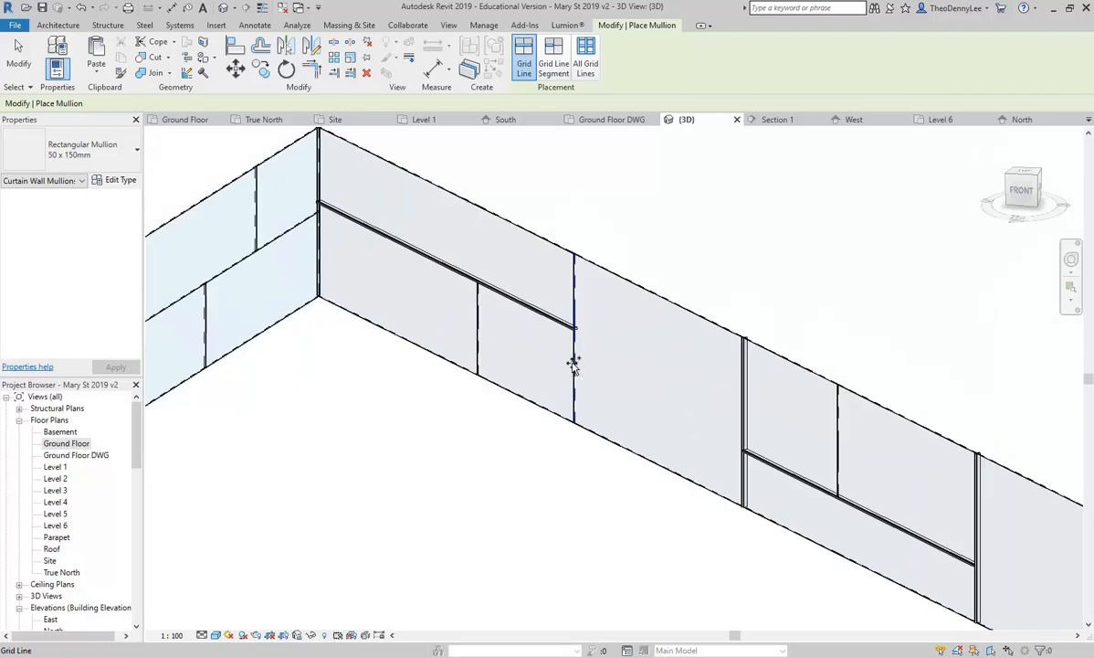
click(476, 327)
middle_drag(482, 410, 496, 472)
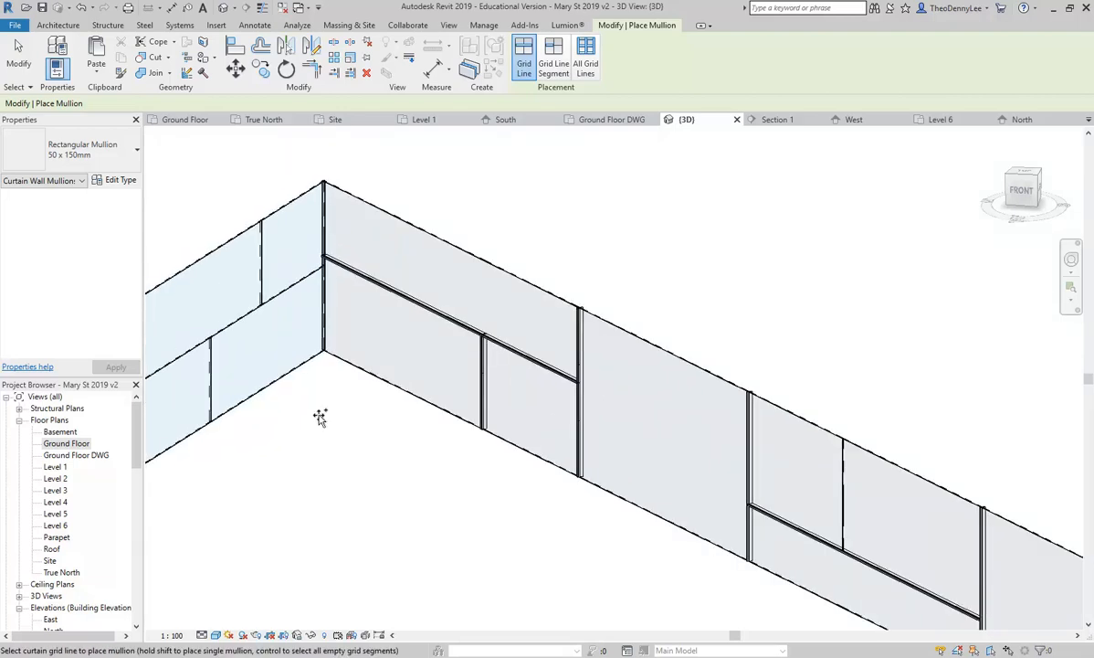
middle_drag(807, 483, 635, 372)
click(658, 367)
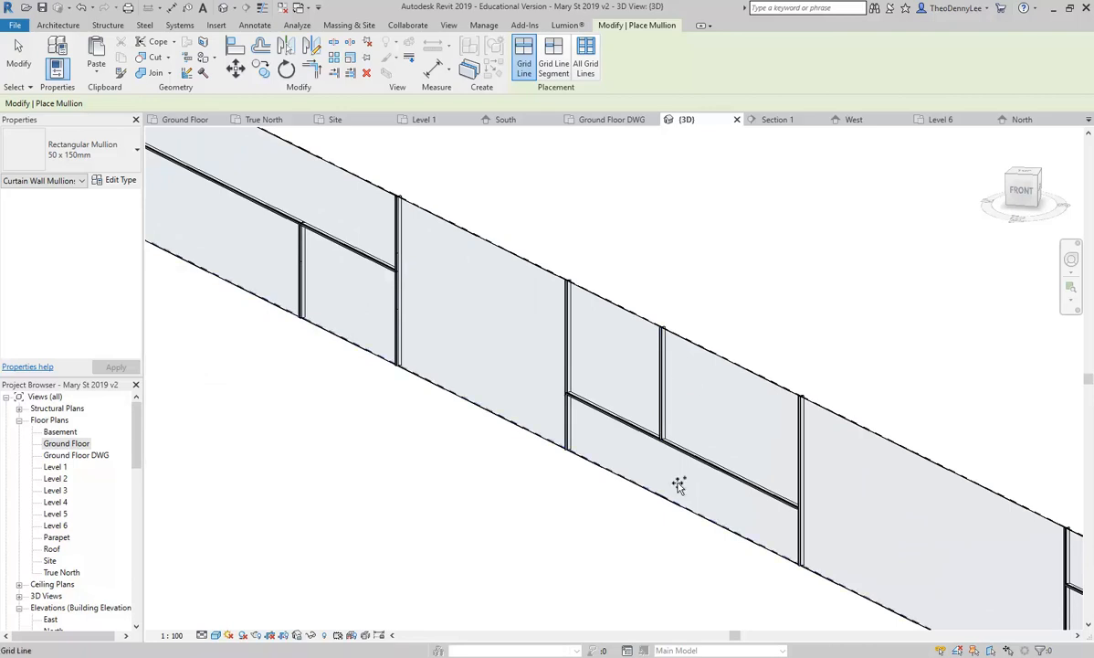
scroll(679, 485, down, 3)
scroll(659, 450, up, 3)
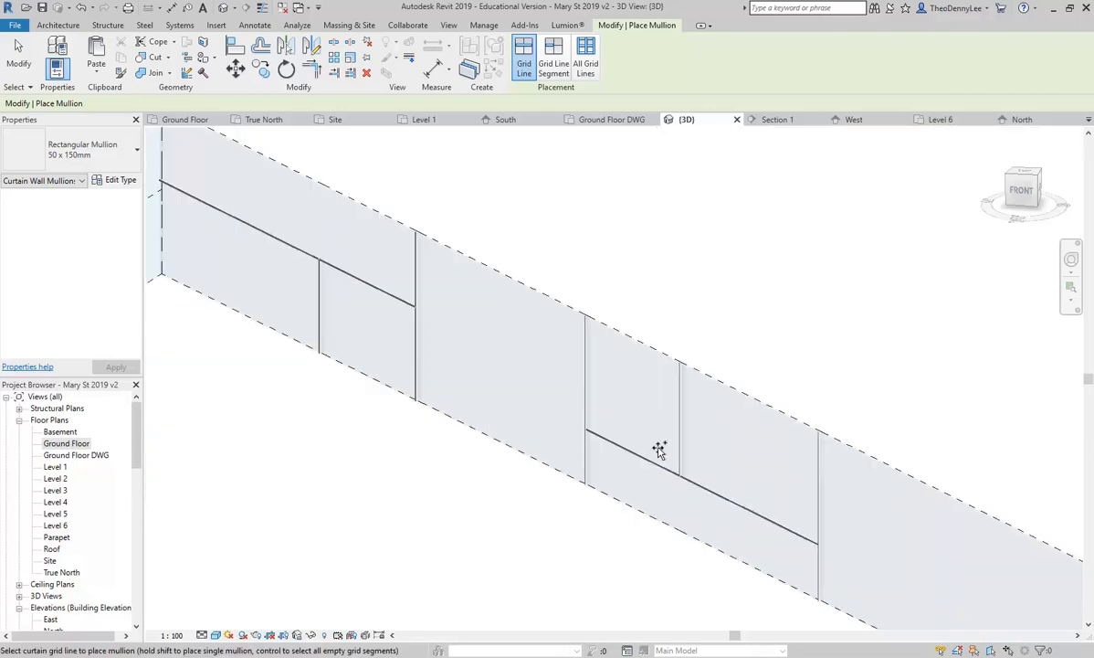
scroll(603, 393, up, 4)
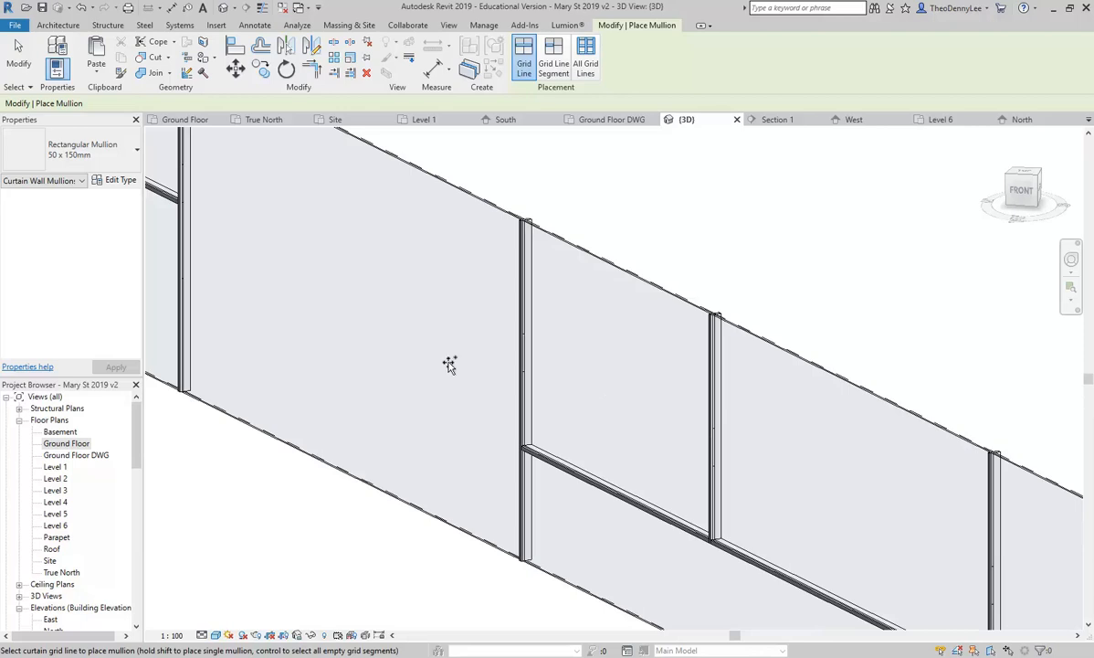
scroll(595, 411, down, 4)
scroll(457, 338, up, 3)
scroll(428, 318, up, 3)
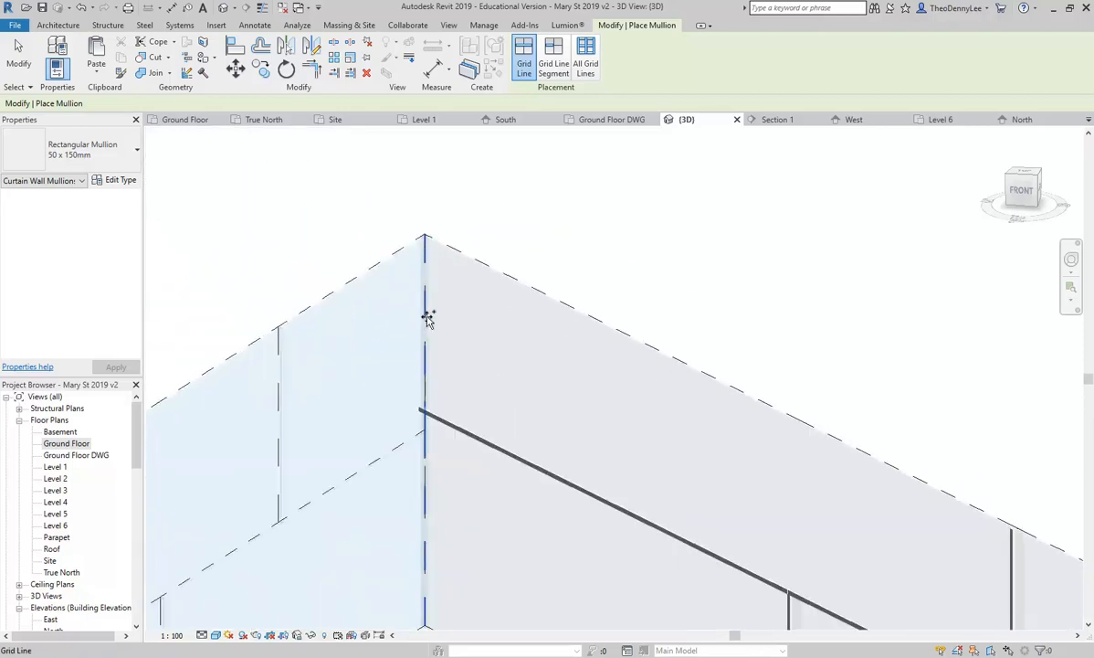
scroll(425, 239, up, 3)
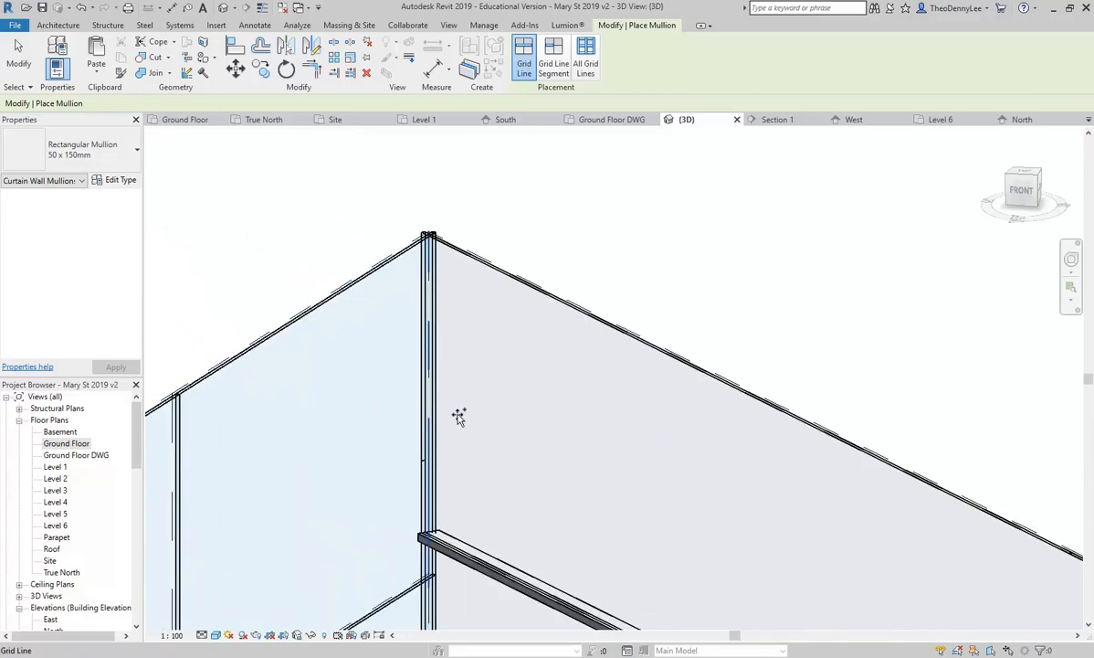
scroll(430, 242, up, 3)
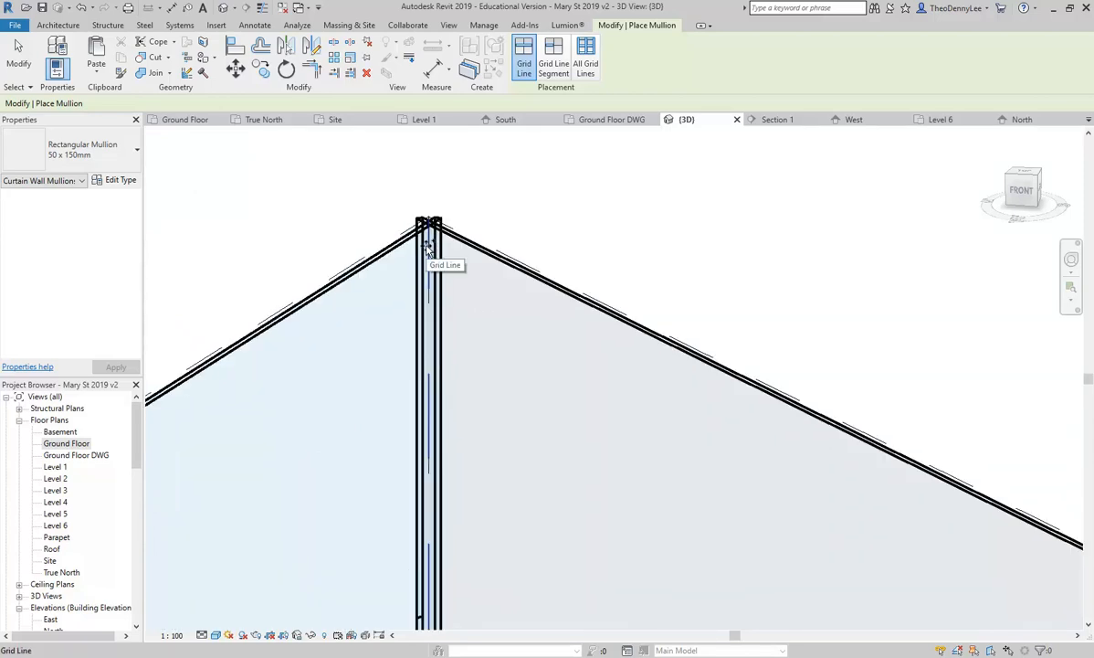
Step: Try an L Mullion 1 corner mullion at the wall corner, deleting the conflicting elements
click(66, 139)
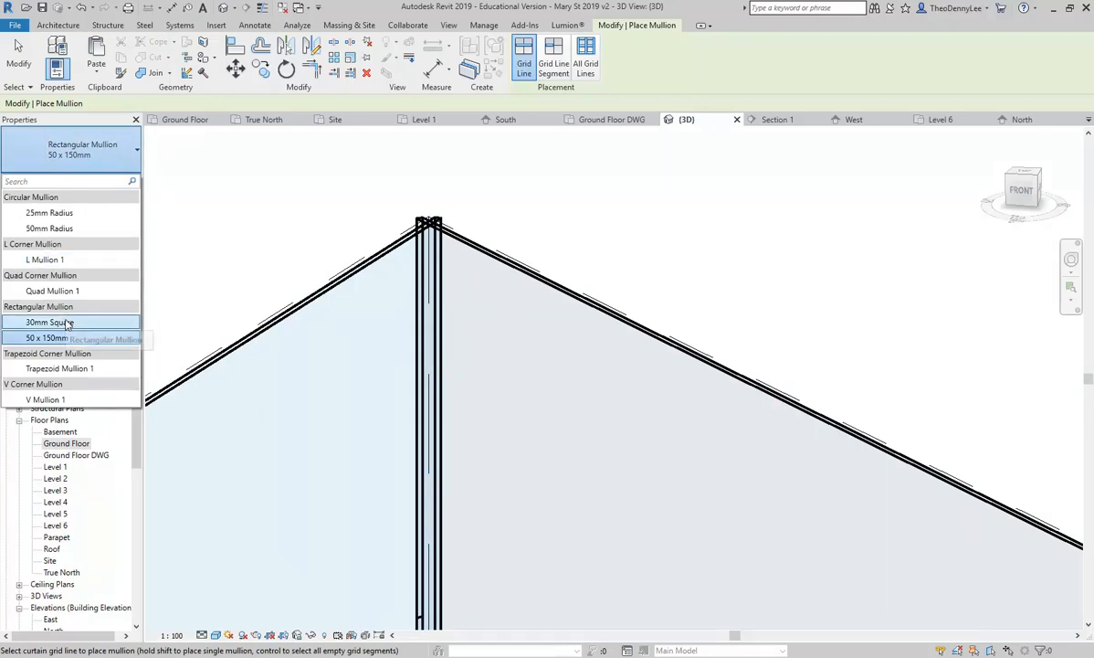
click(42, 260)
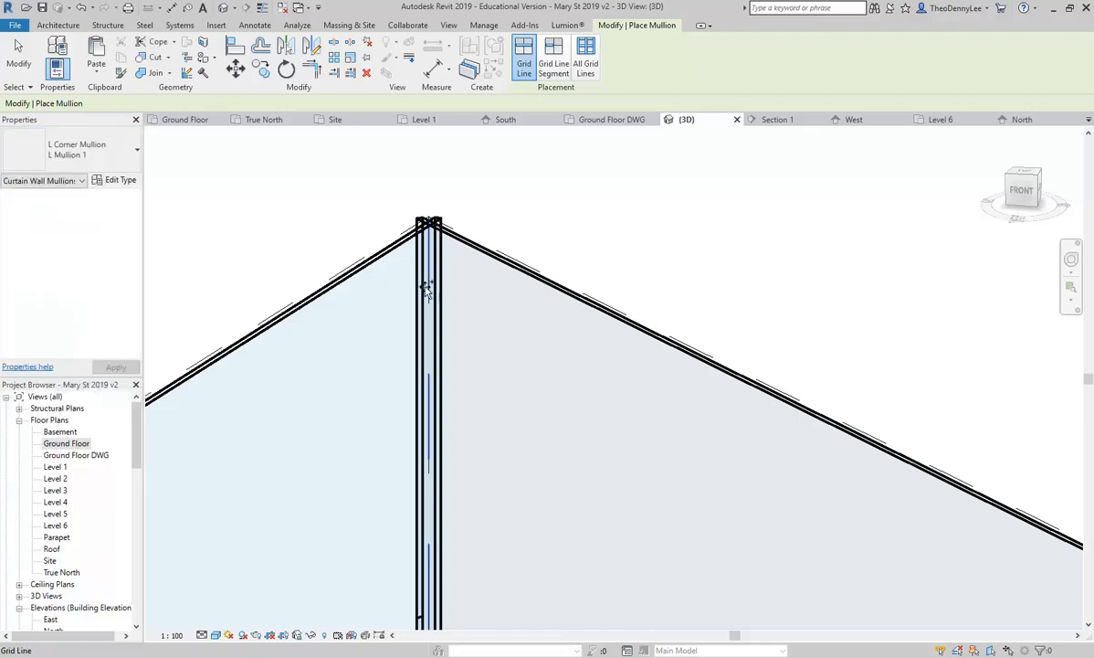
click(427, 286)
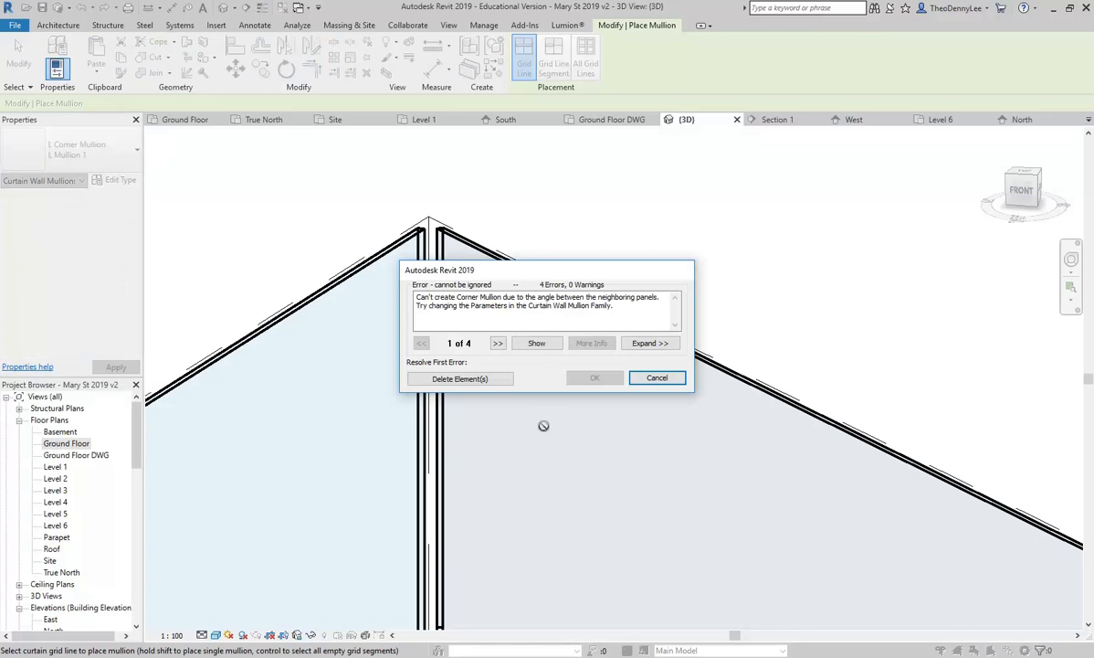
click(459, 378)
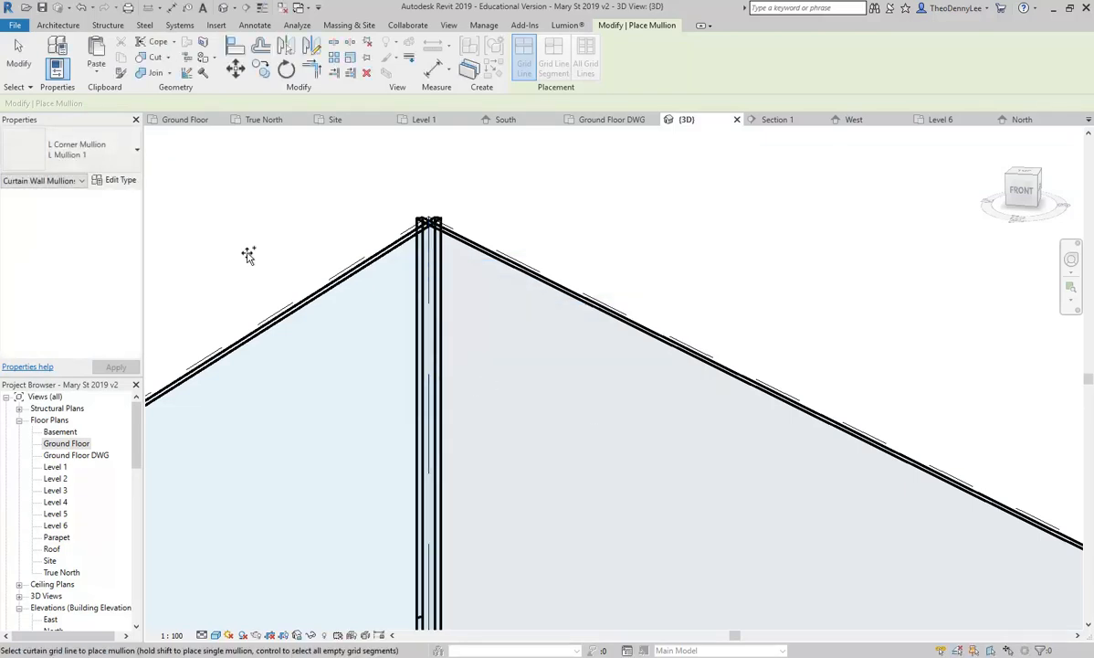
Step: Place a Quad Corner Mullion: Quad Mullion 1 on the corner grid line
click(73, 156)
click(55, 290)
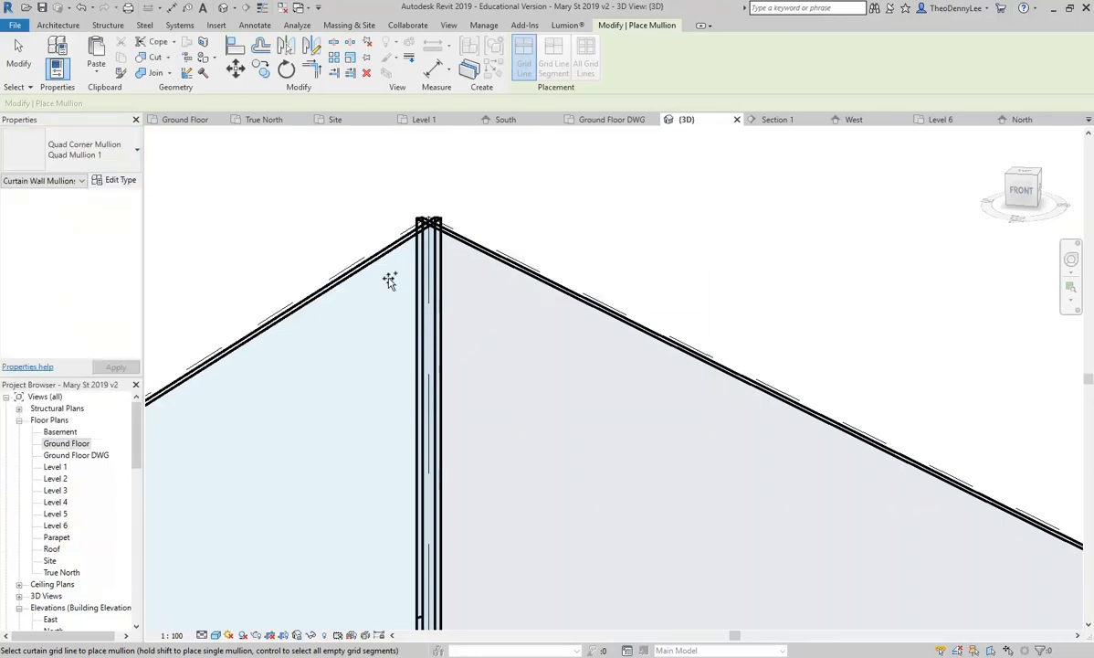
click(399, 251)
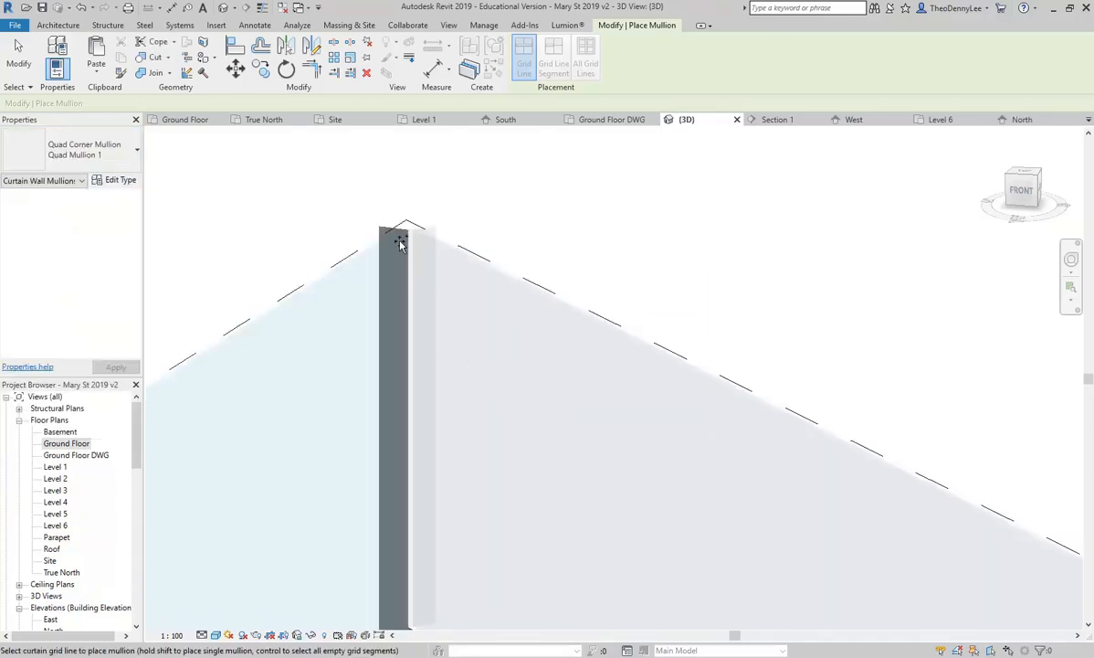
scroll(333, 245, down, 5)
scroll(327, 410, down, 4)
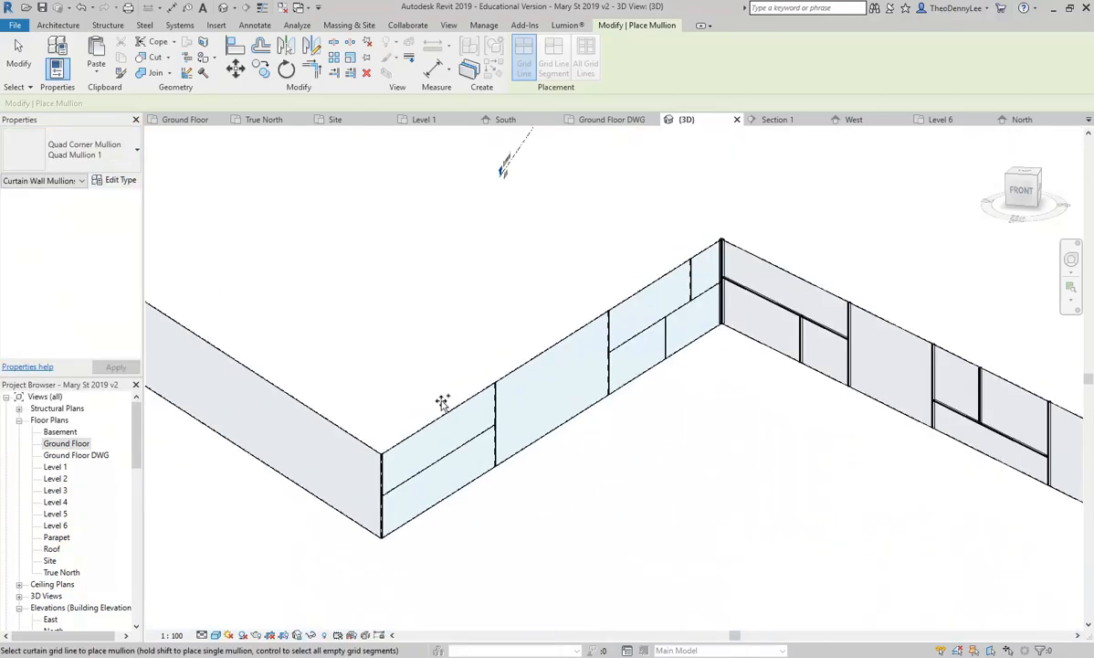
scroll(416, 457, up, 6)
scroll(375, 440, up, 6)
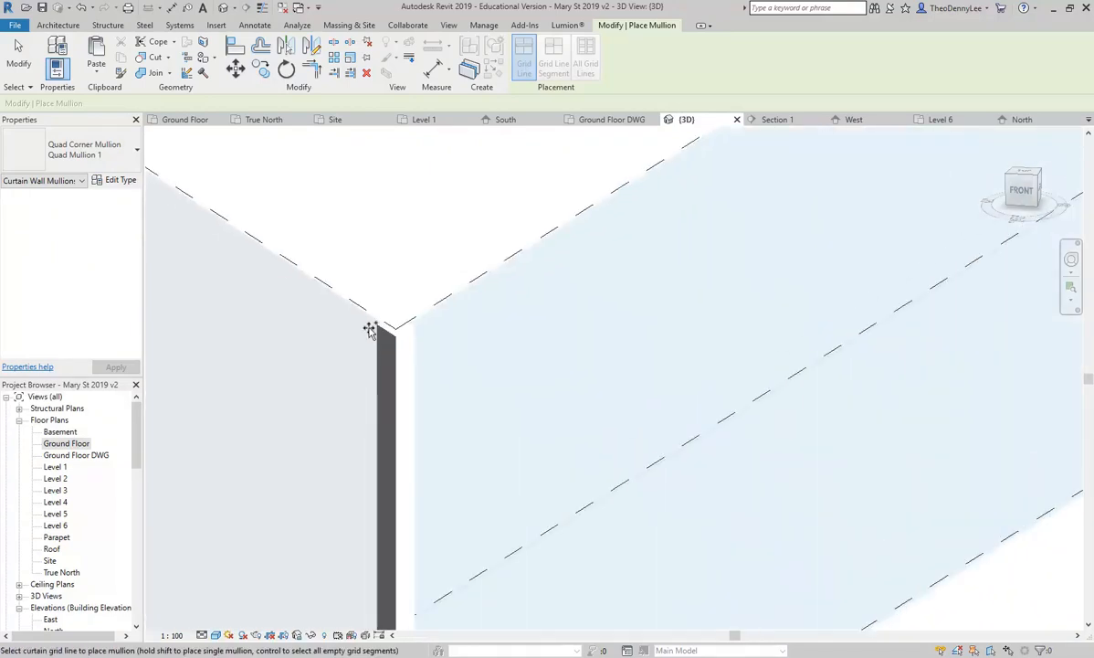
scroll(308, 308, down, 4)
scroll(417, 344, down, 4)
scroll(559, 435, up, 2)
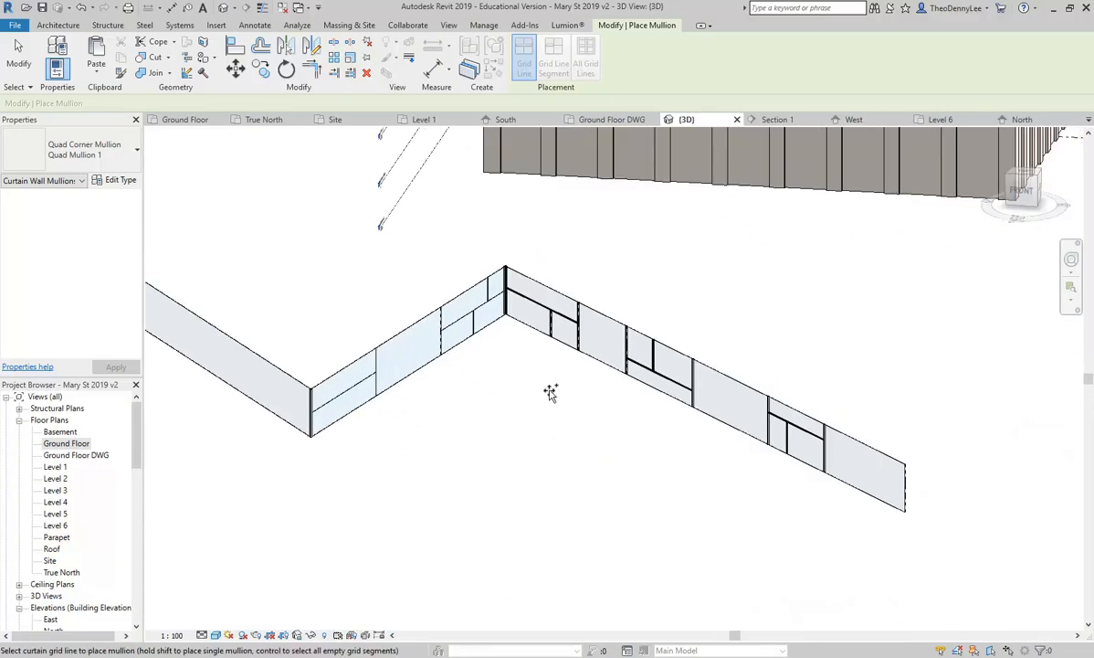
scroll(736, 427, up, 2)
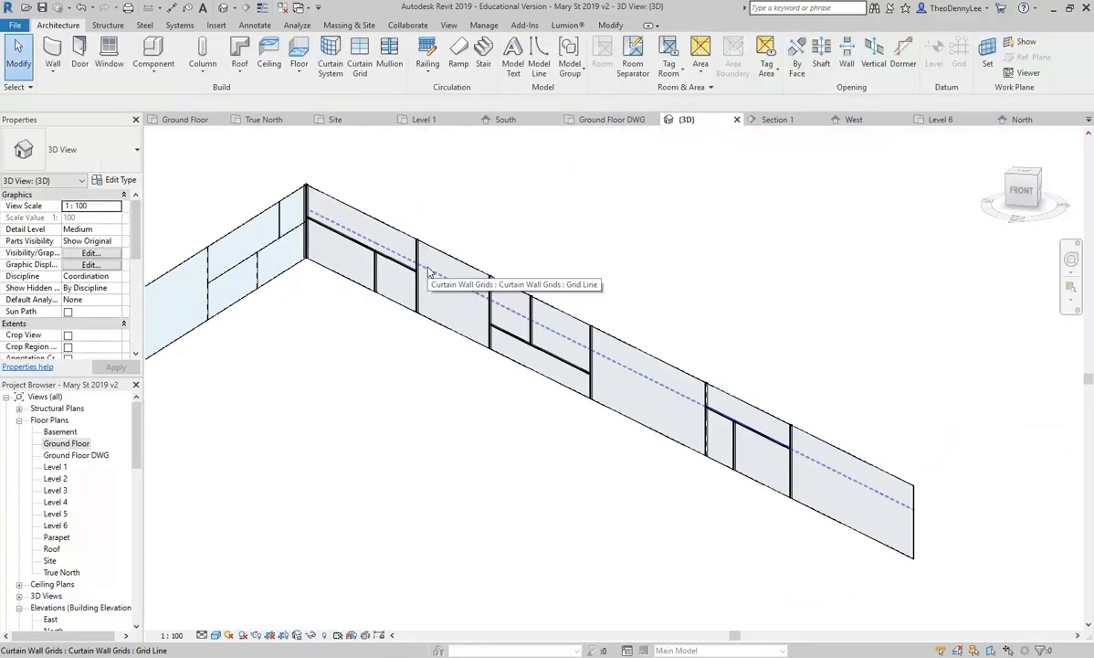
scroll(429, 271, up, 3)
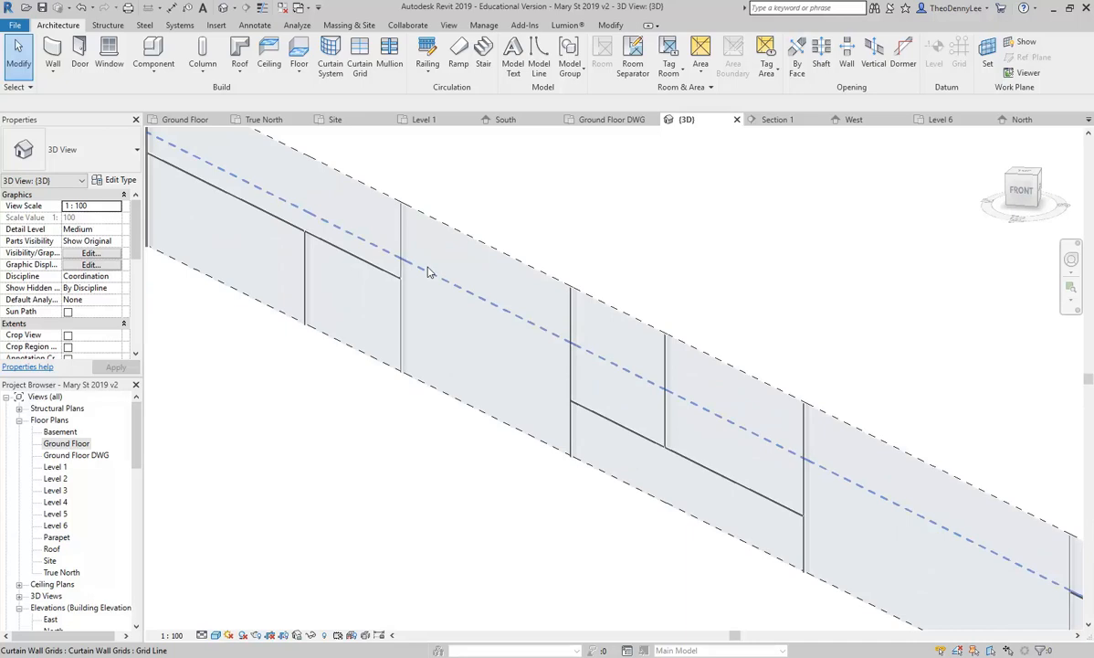
click(520, 296)
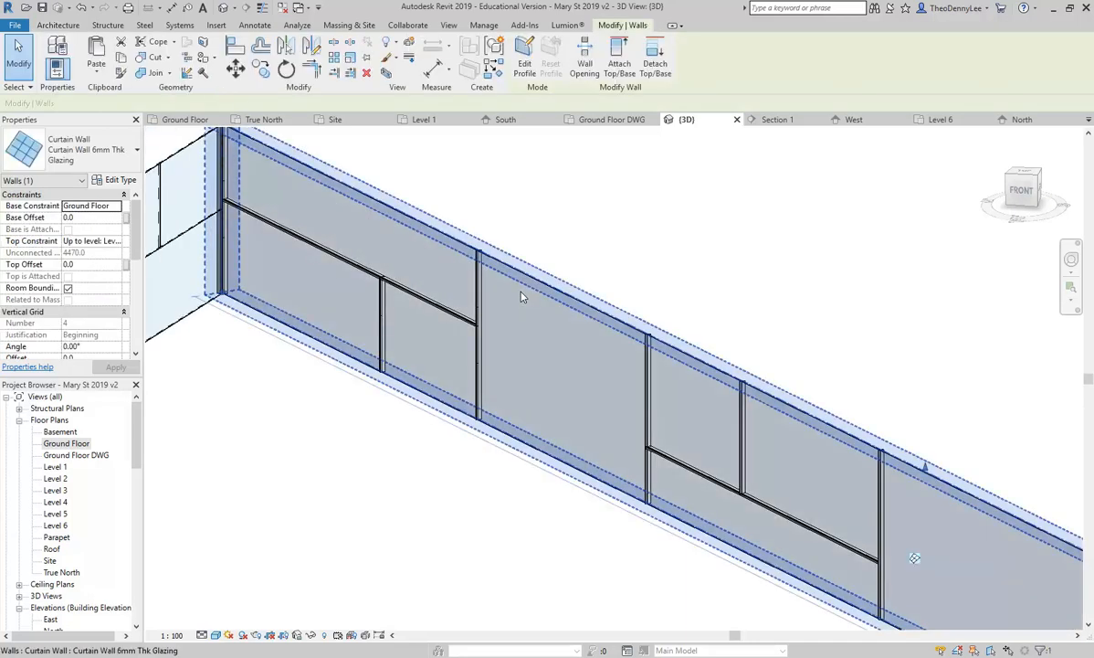
key(Escape)
shift+middle_drag(521, 294, 430, 183)
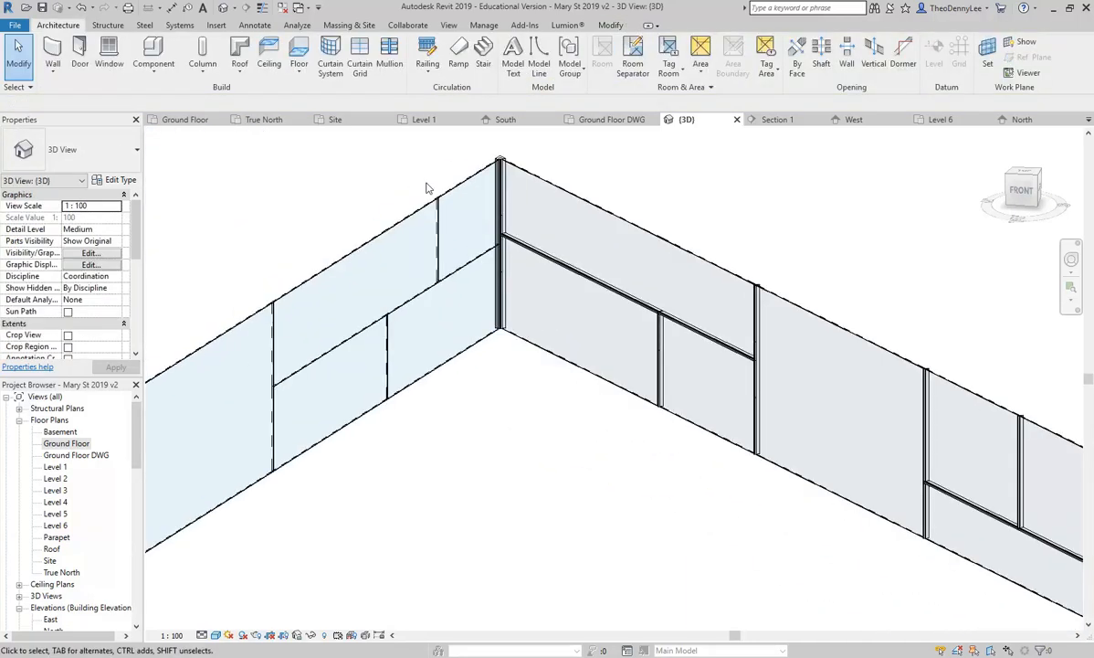
click(437, 233)
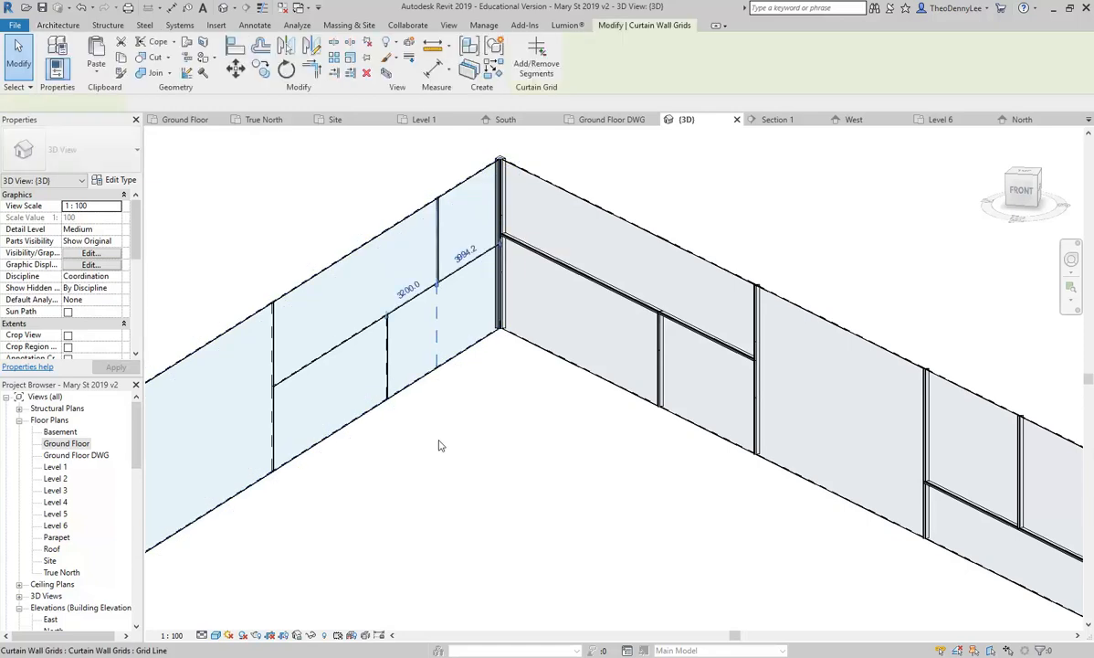
click(679, 526)
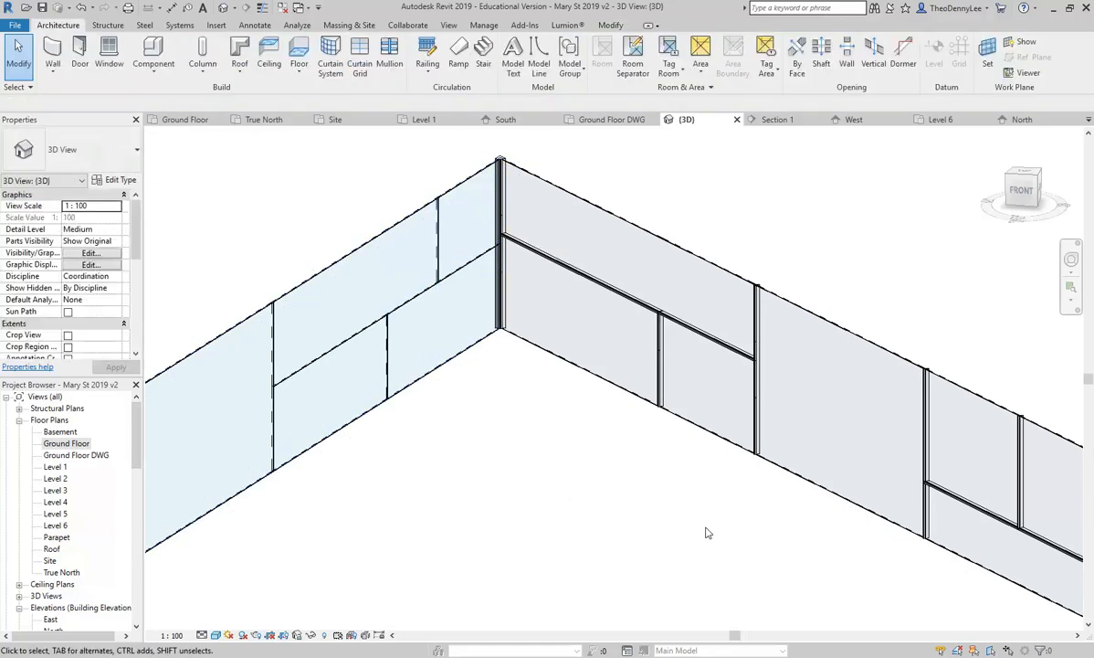
scroll(797, 337, up, 1)
middle_drag(797, 337, 750, 312)
scroll(744, 290, up, 2)
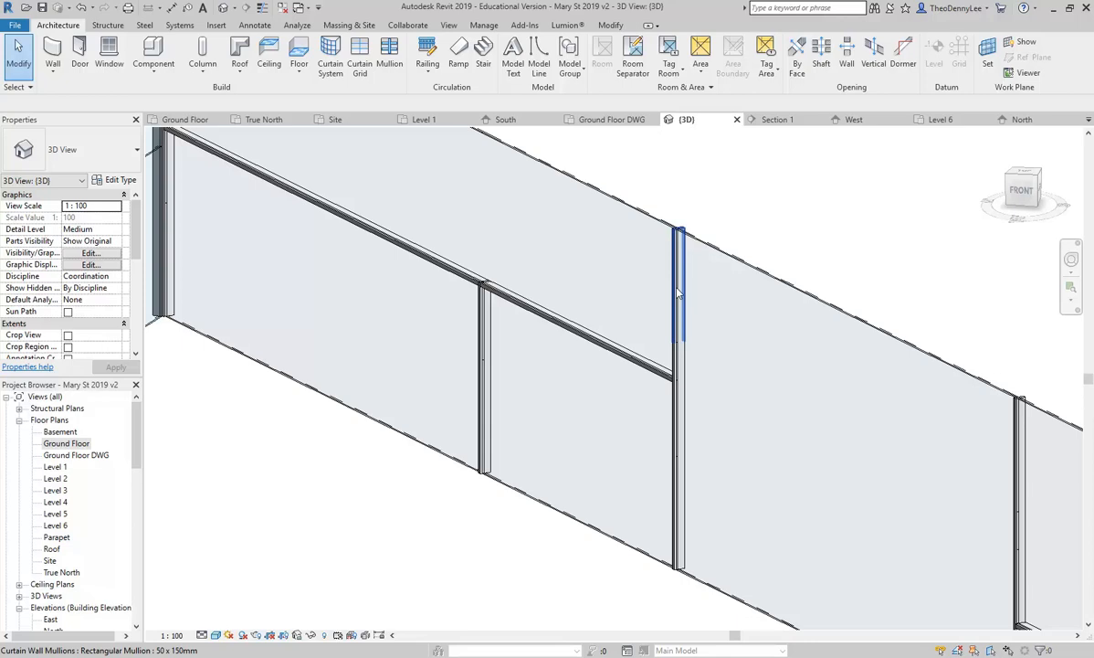
key(Tab)
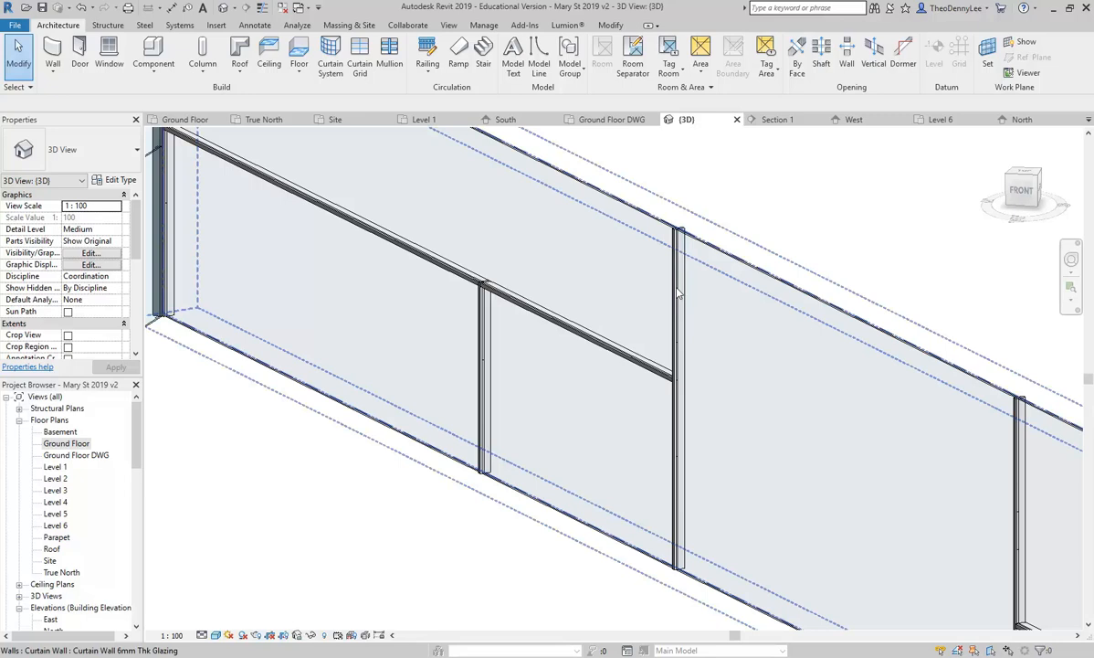
key(Tab)
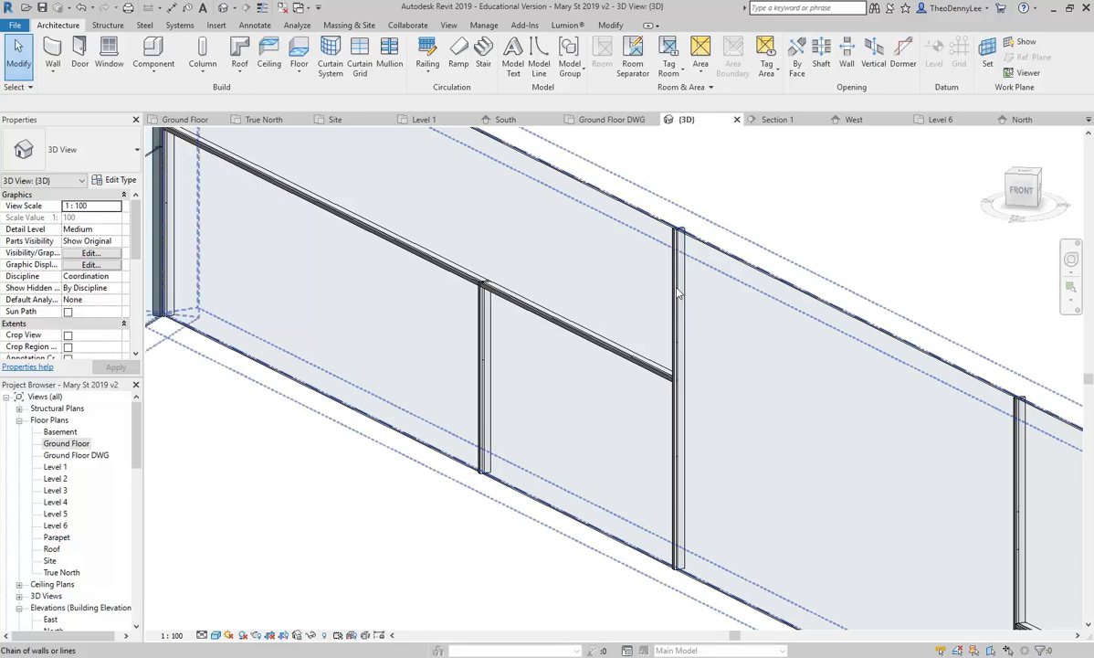
key(Tab)
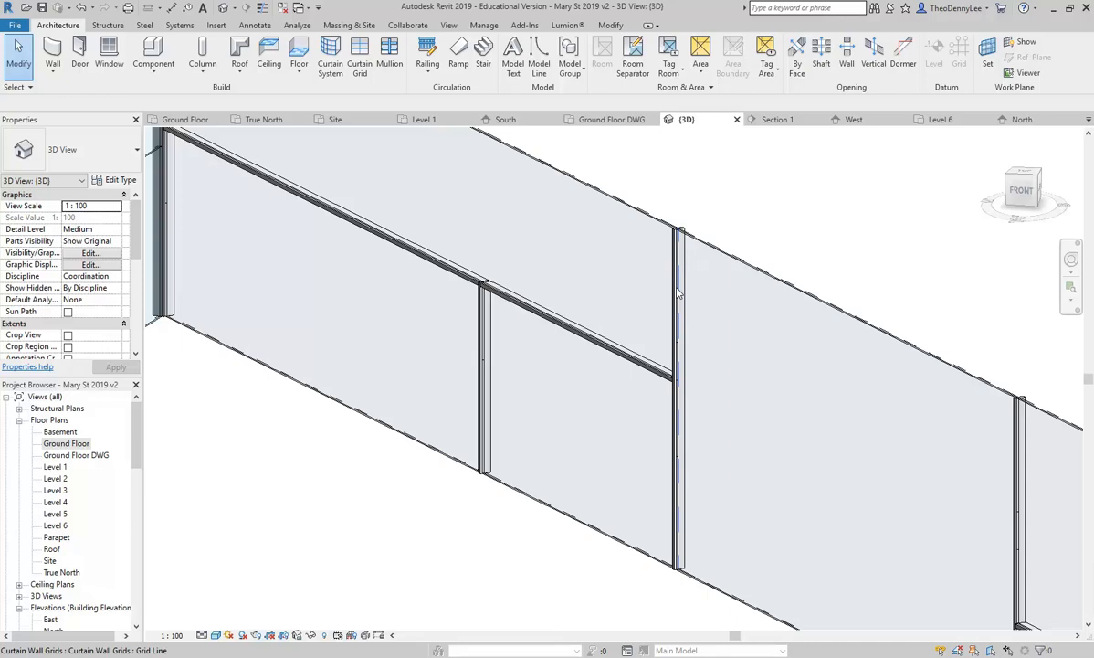
Step: Change the vertical grid line's 8800 temporary dimension to 5000 and drag it into position
click(679, 293)
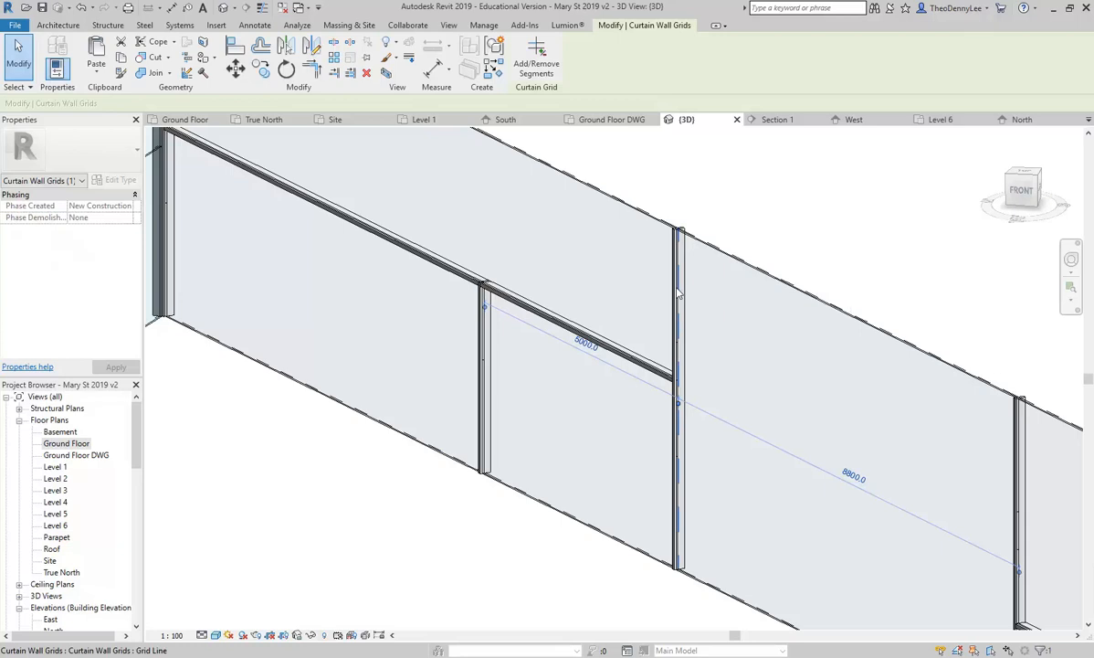
scroll(601, 276, down, 2)
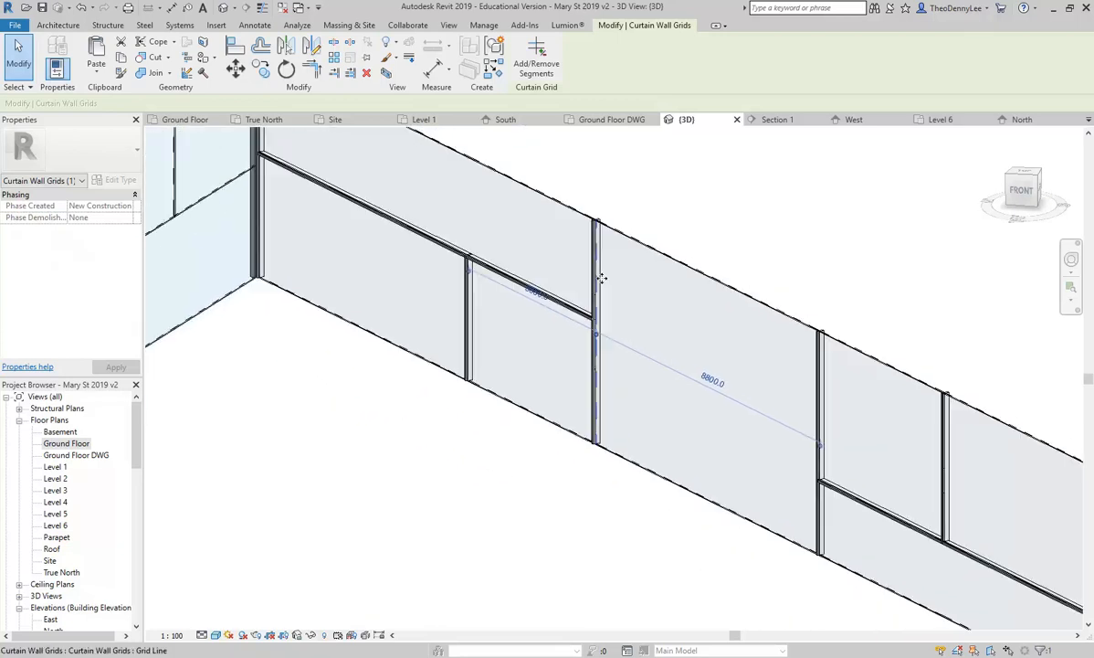
scroll(745, 441, up, 2)
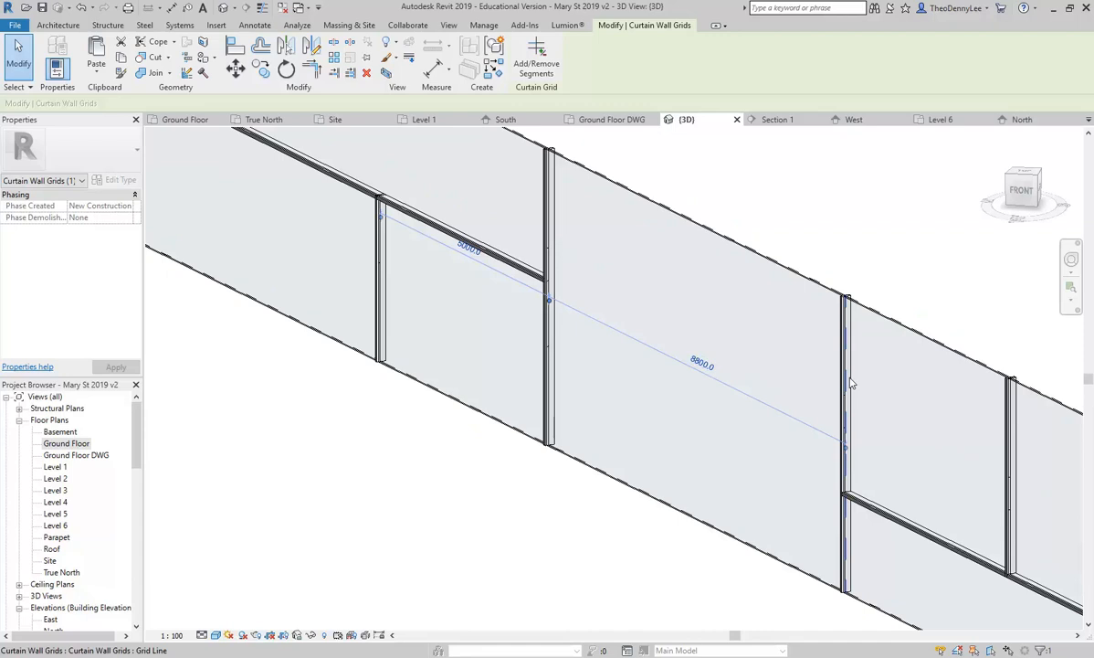
click(703, 368)
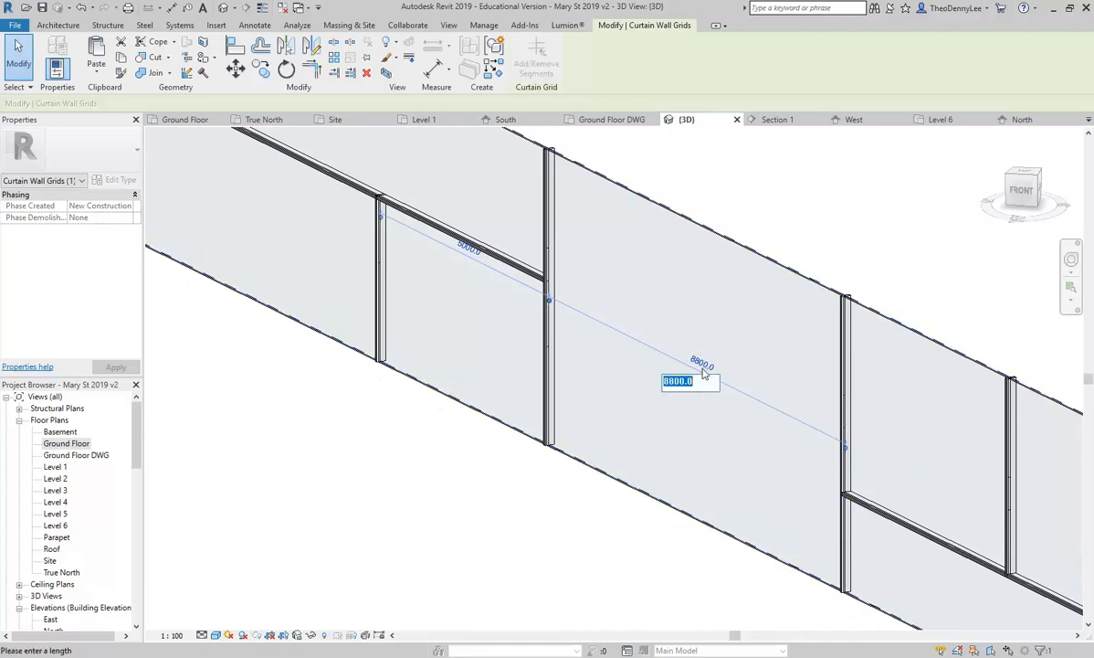
text(5000)
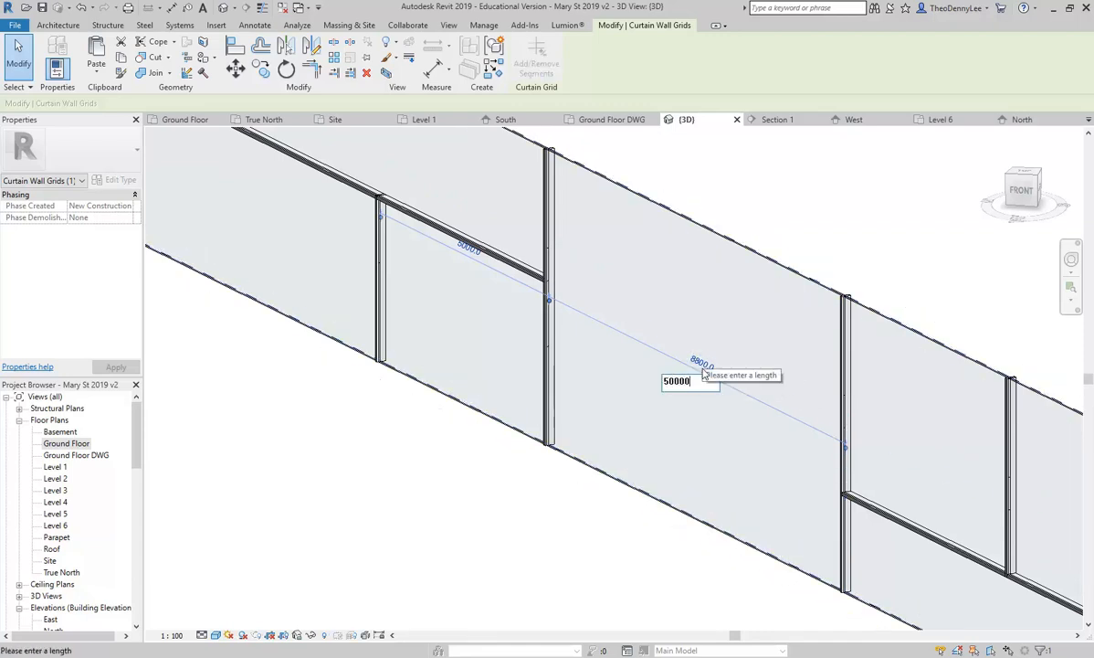
key(Return)
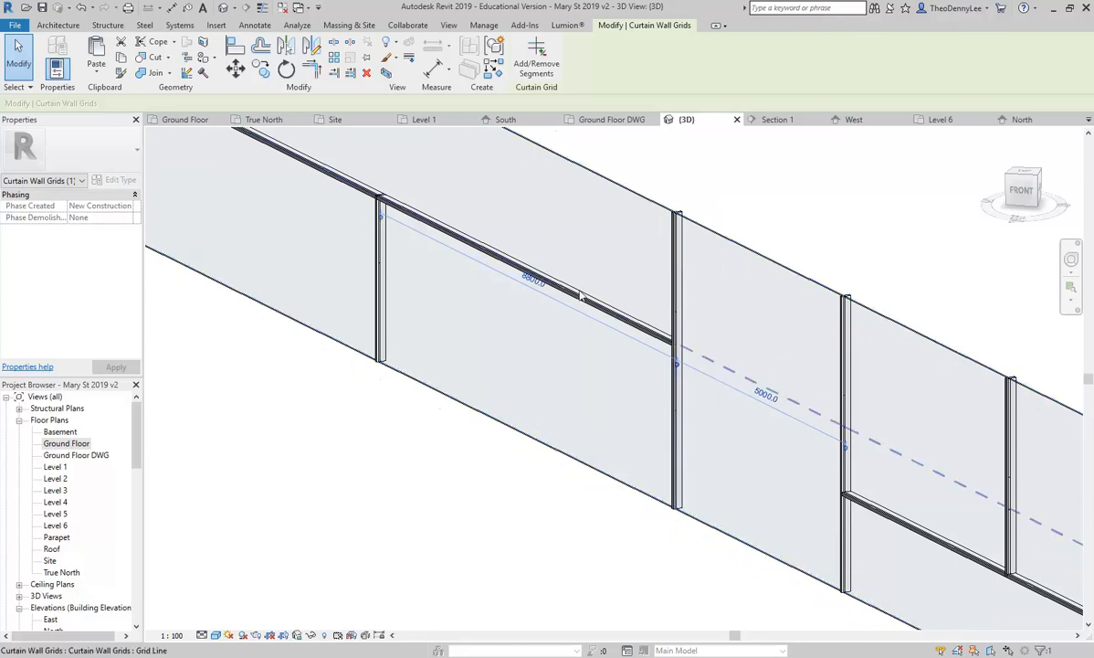
drag(676, 274, 687, 301)
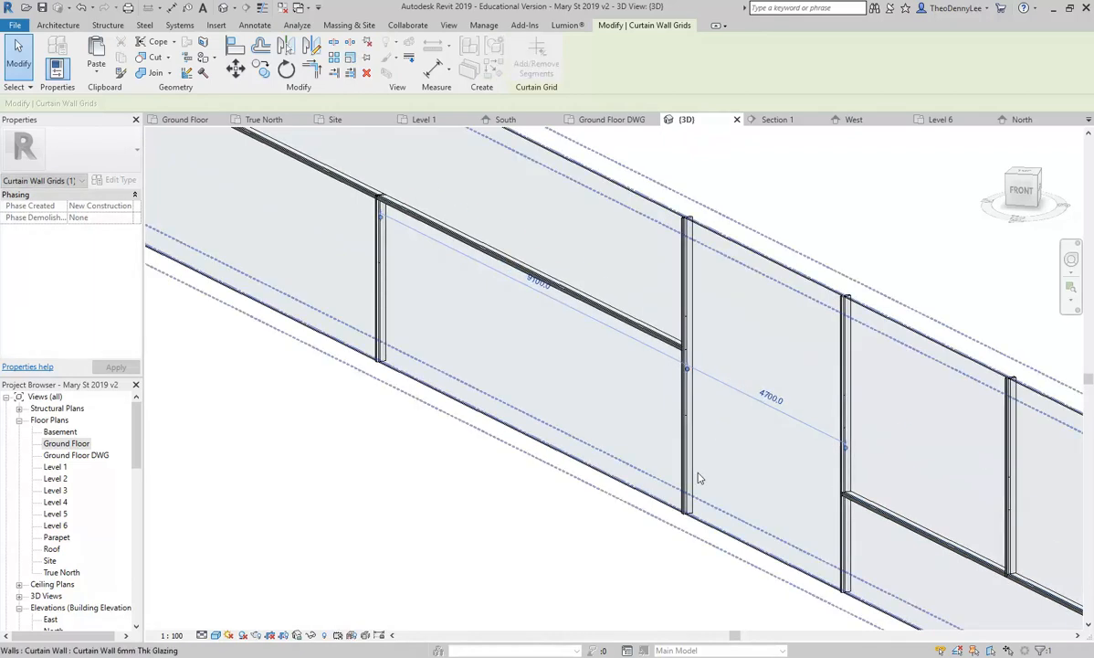
key(Escape)
Step: Reselect the vertical grid line to check its 4700 spacing
scroll(340, 452, down, 4)
middle_drag(340, 452, 464, 467)
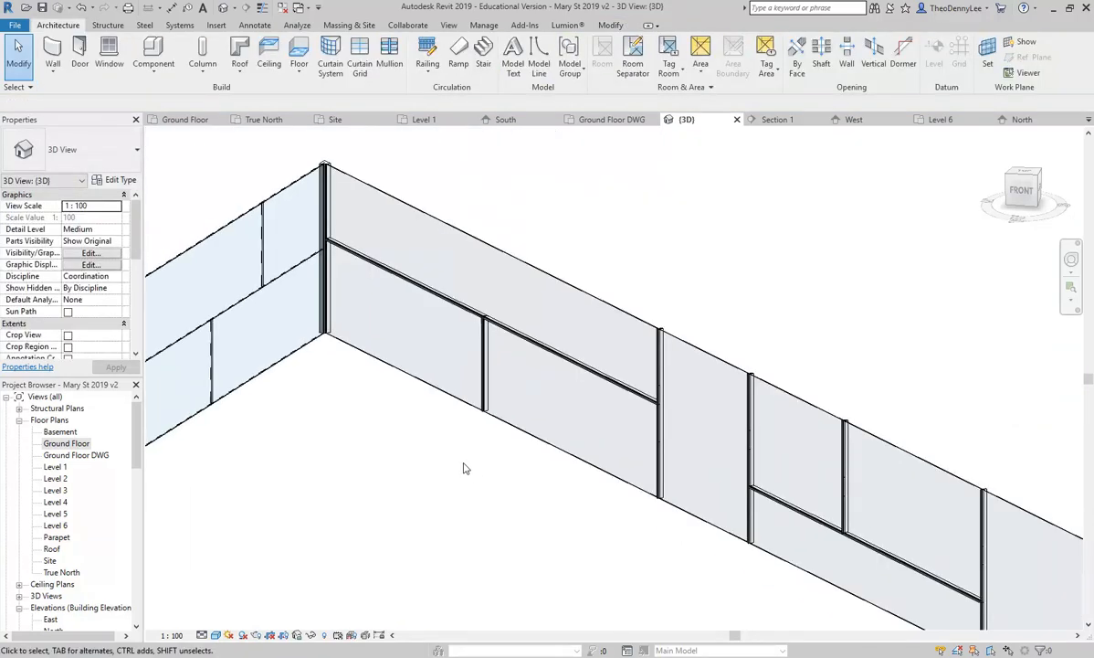
click(597, 320)
key(Escape)
key(Tab)
key(Tab)
key(Tab)
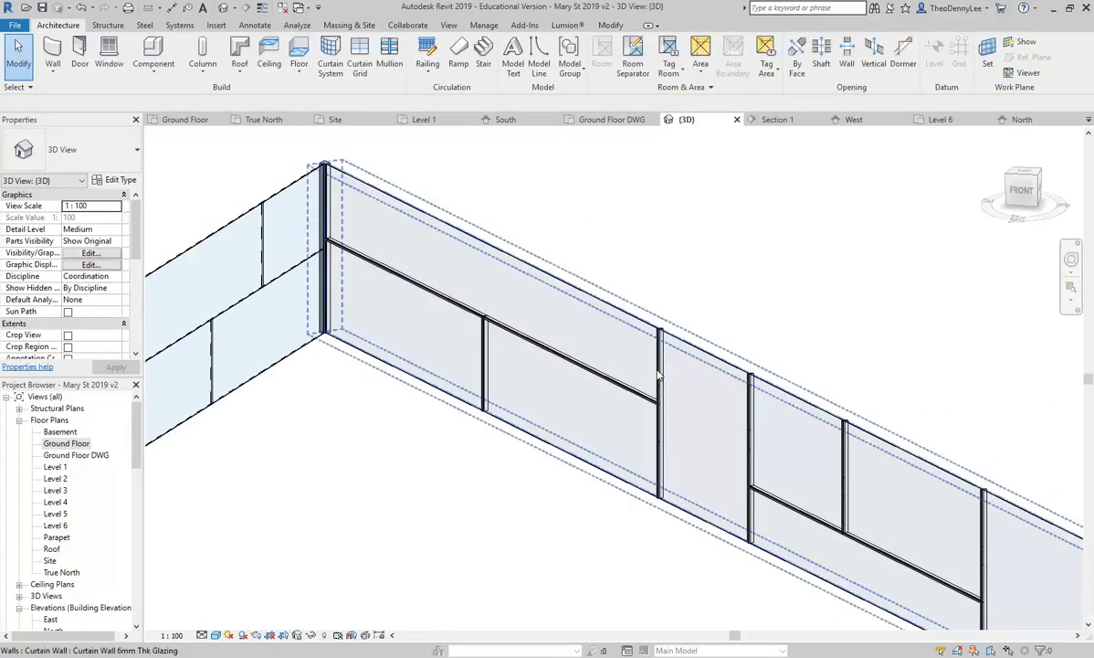
click(658, 374)
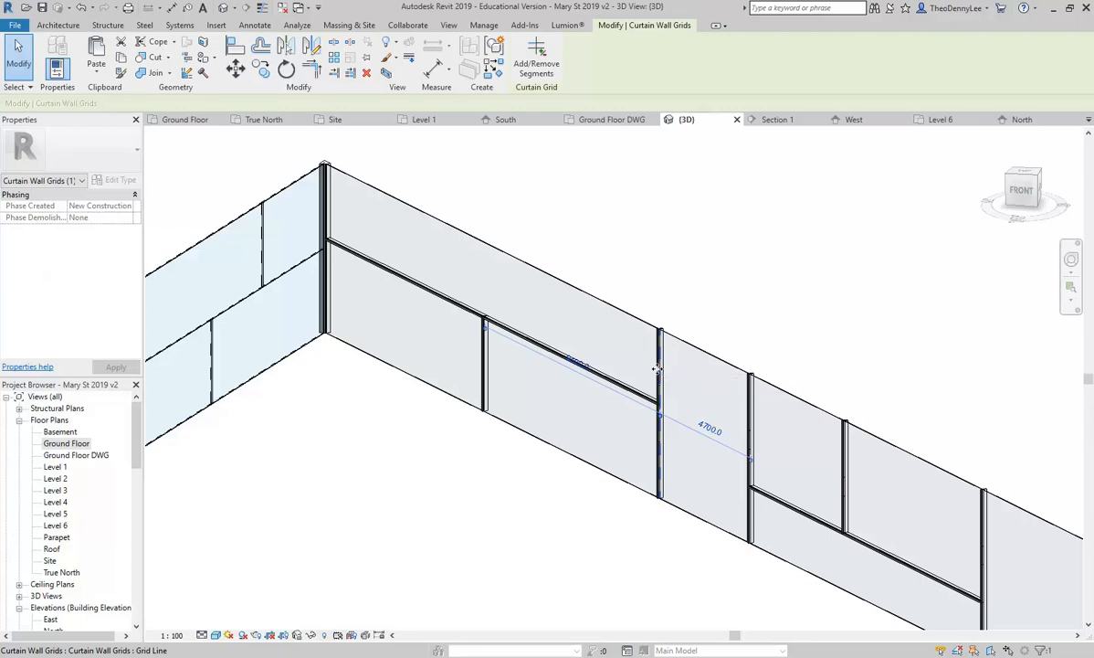
scroll(656, 368, up, 3)
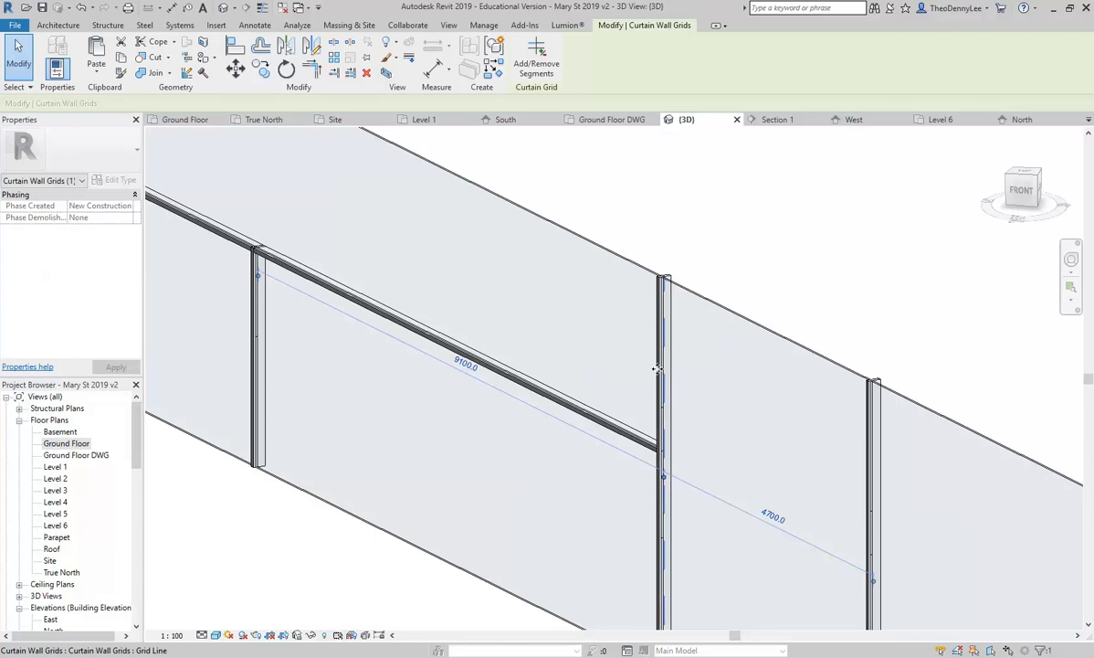
scroll(657, 369, up, 5)
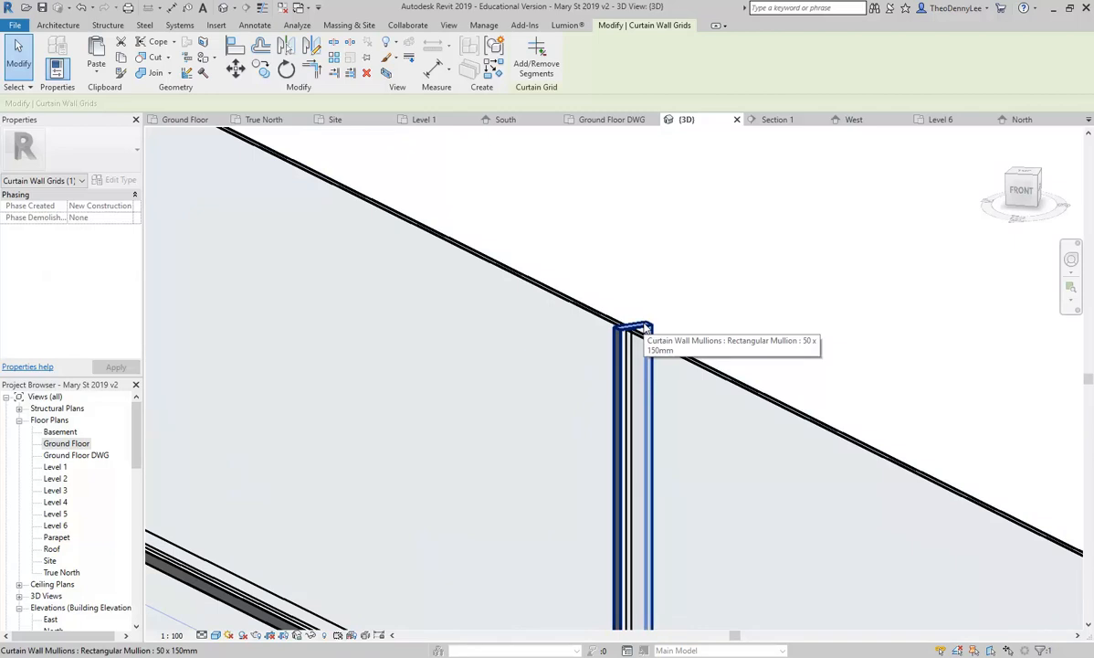
Step: Inspect the vertical mullion at the top edge and the long horizontal transom
click(644, 327)
scroll(643, 325, down, 3)
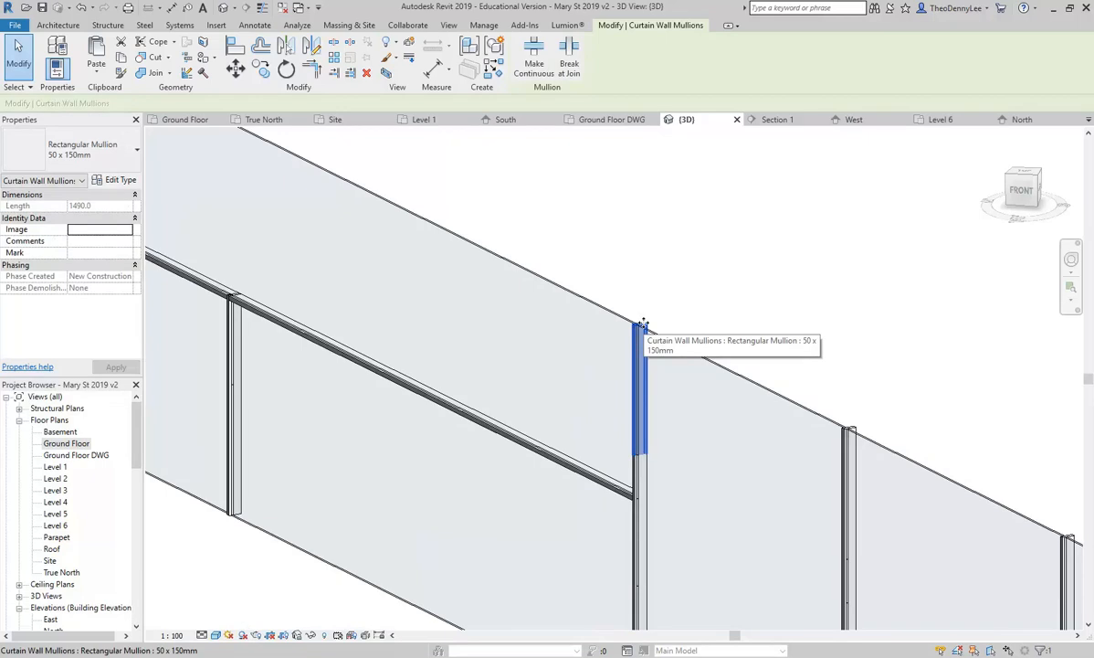
scroll(643, 323, down, 1)
middle_drag(643, 323, 633, 232)
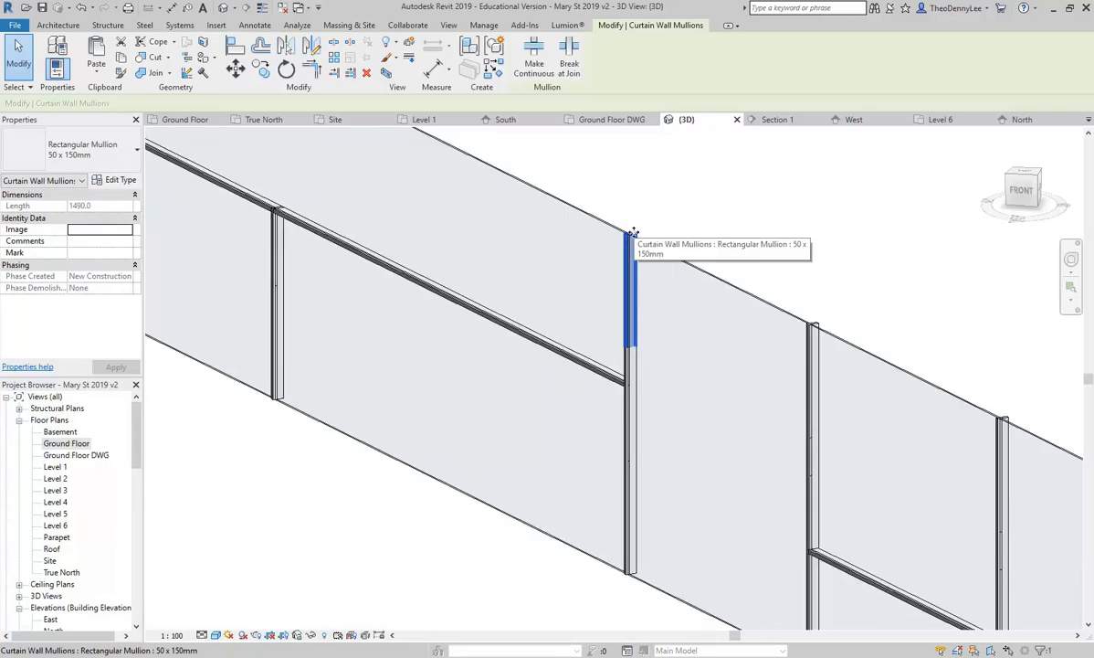
scroll(557, 356, up, 5)
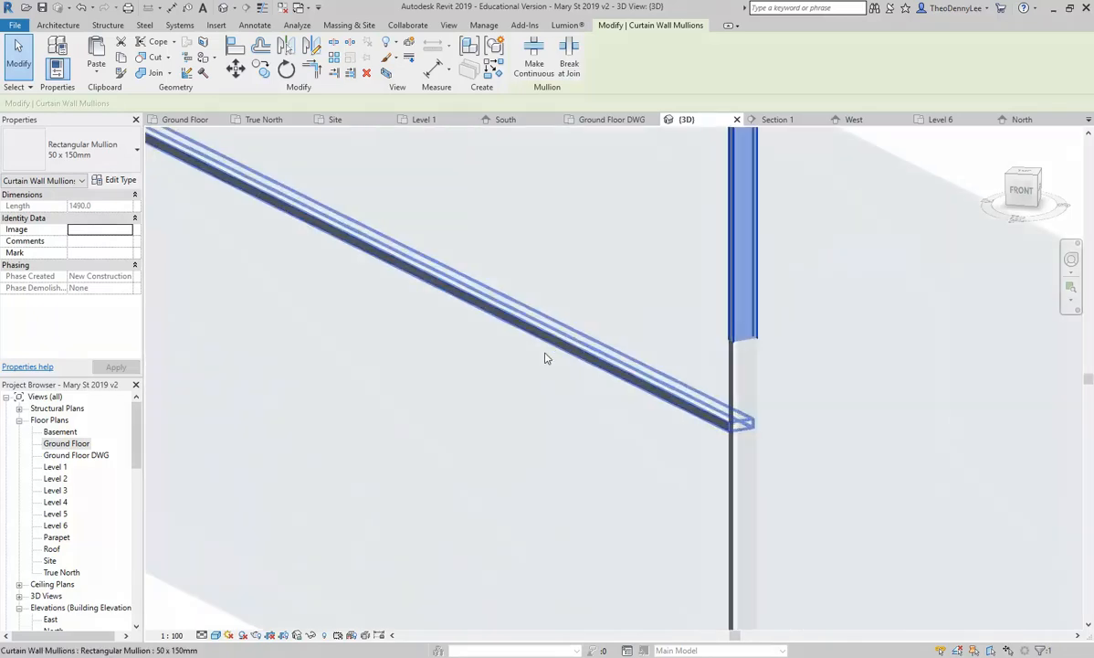
click(664, 375)
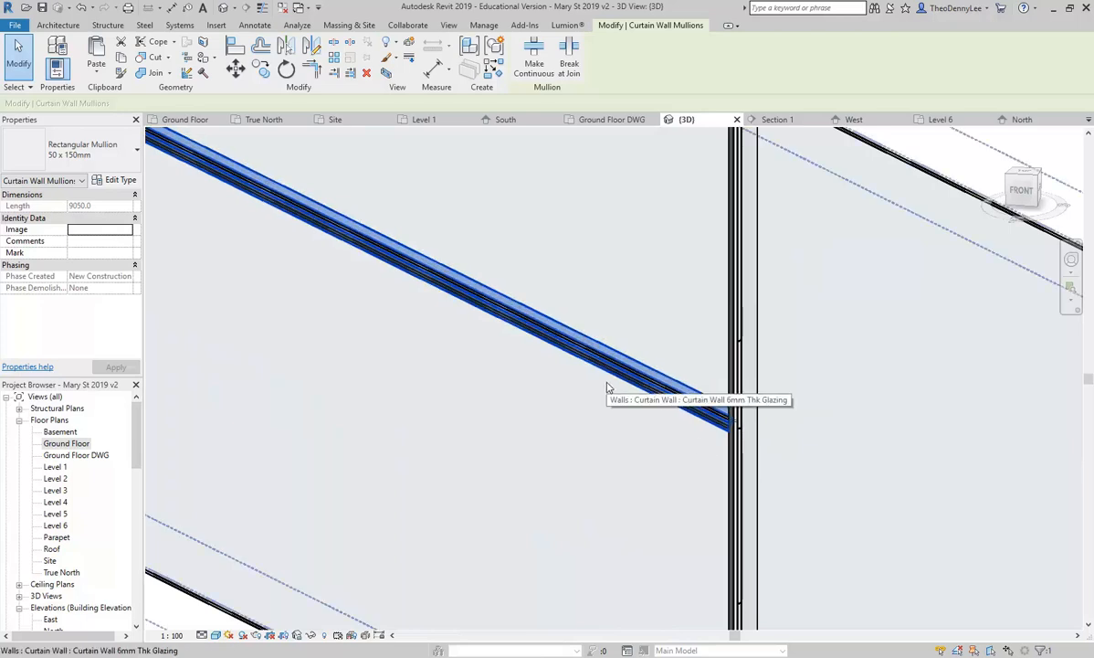
scroll(567, 365, down, 3)
key(Escape)
scroll(639, 251, up, 4)
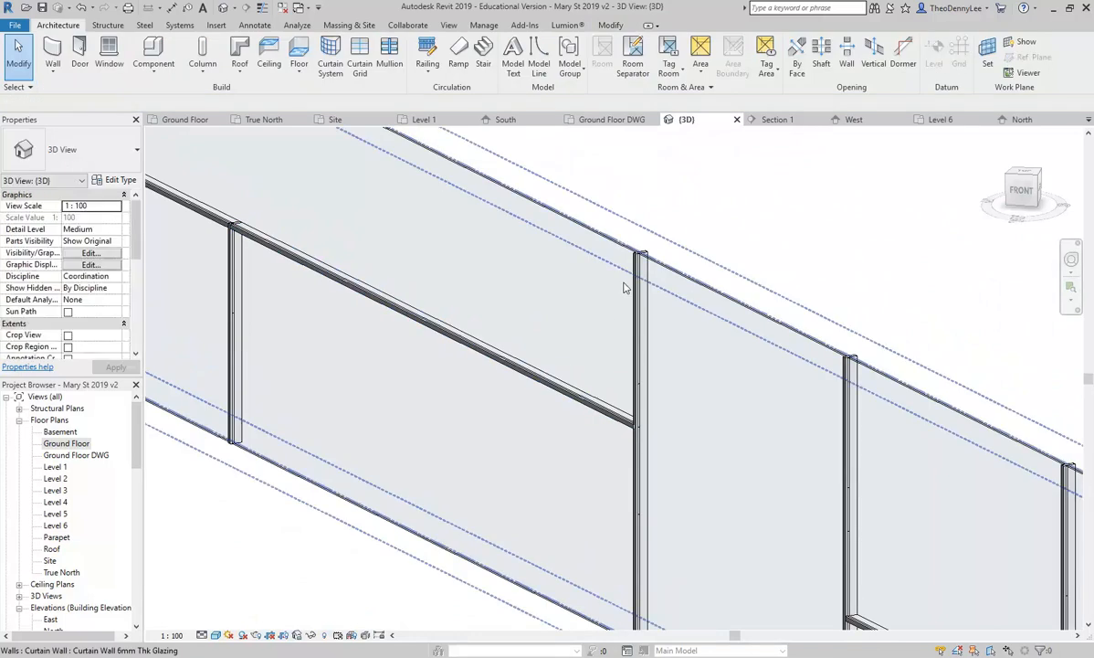
Step: Select the upper, lower and middle pieces of the vertical mullion together
click(649, 379)
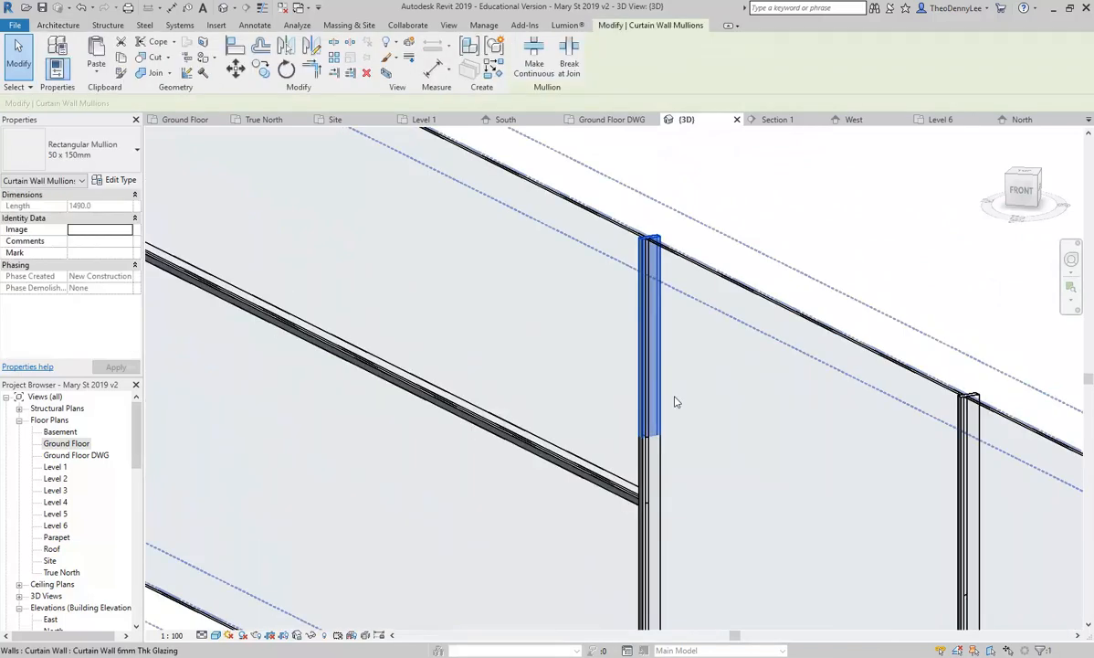
scroll(646, 381, down, 2)
scroll(593, 518, up, 2)
ctrl+click(591, 544)
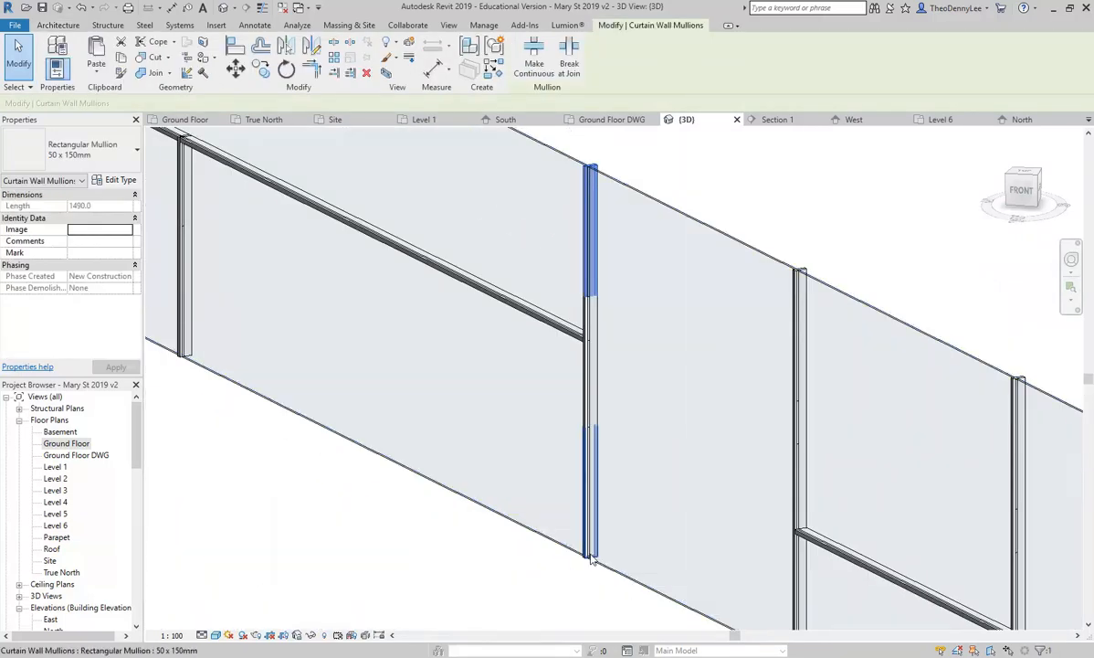
ctrl+click(599, 549)
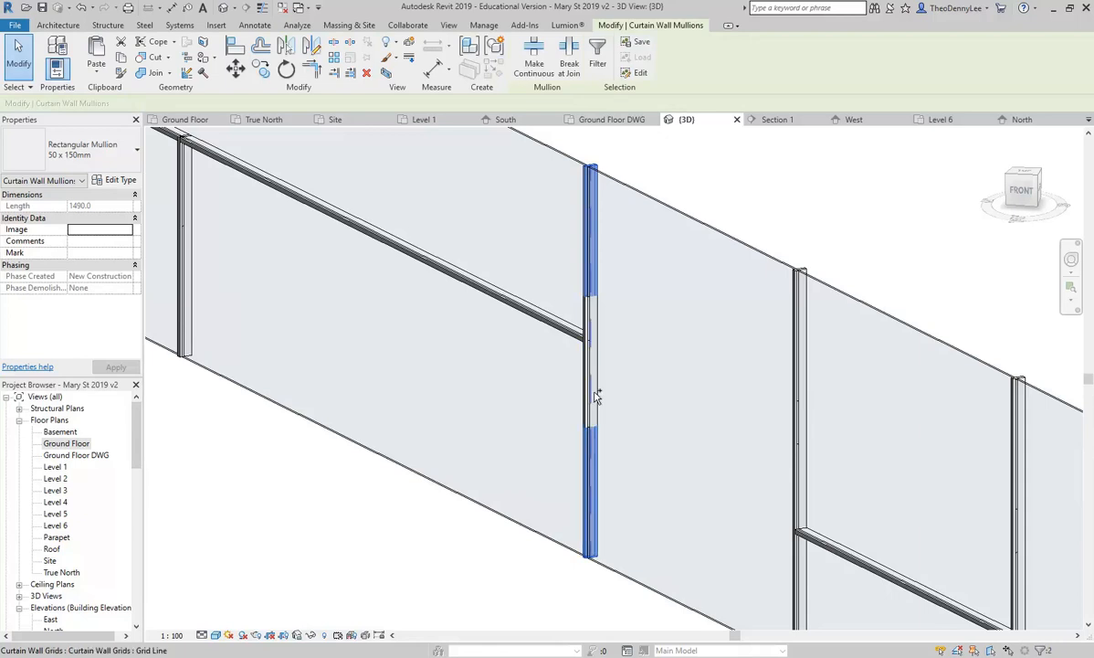
ctrl+click(591, 404)
click(84, 151)
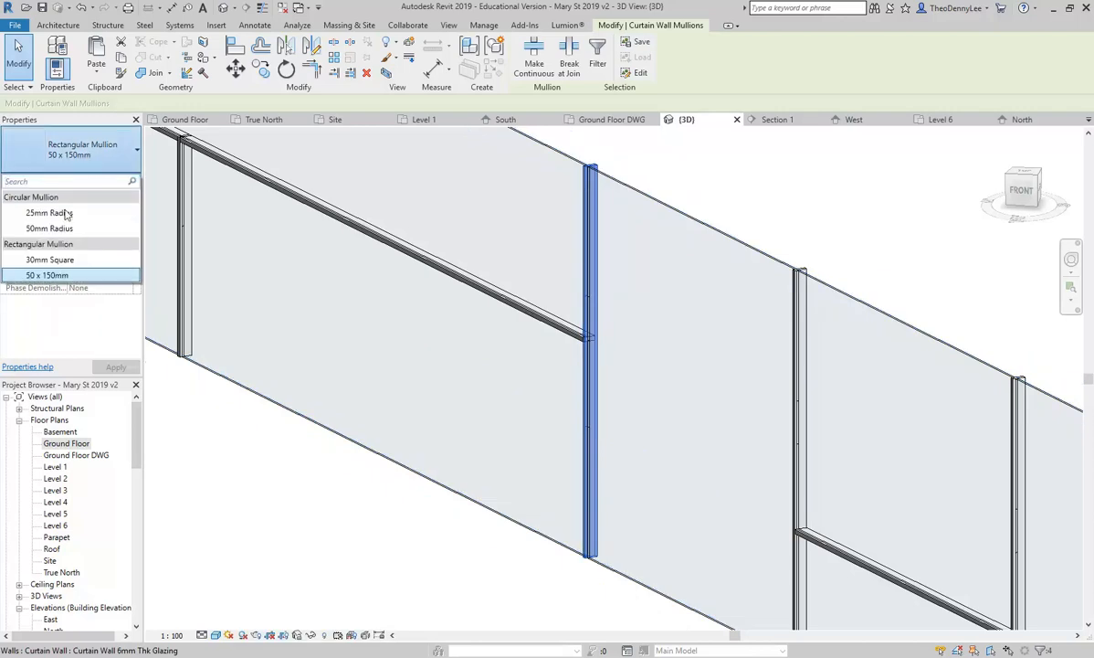
click(50, 259)
scroll(581, 183, up, 6)
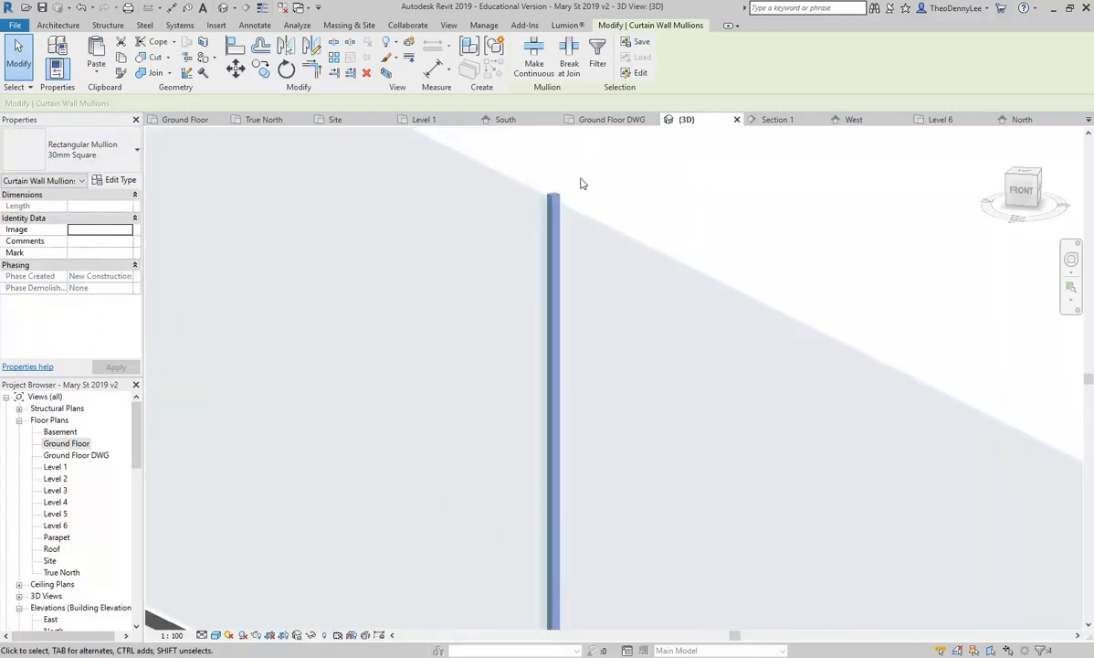
click(92, 151)
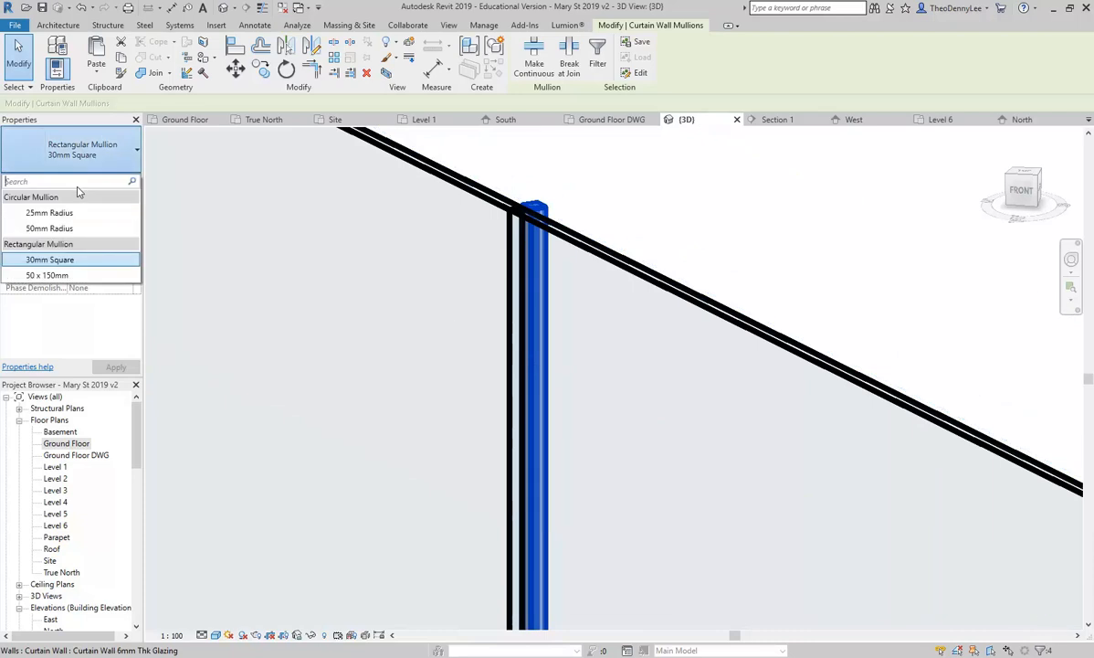
click(103, 249)
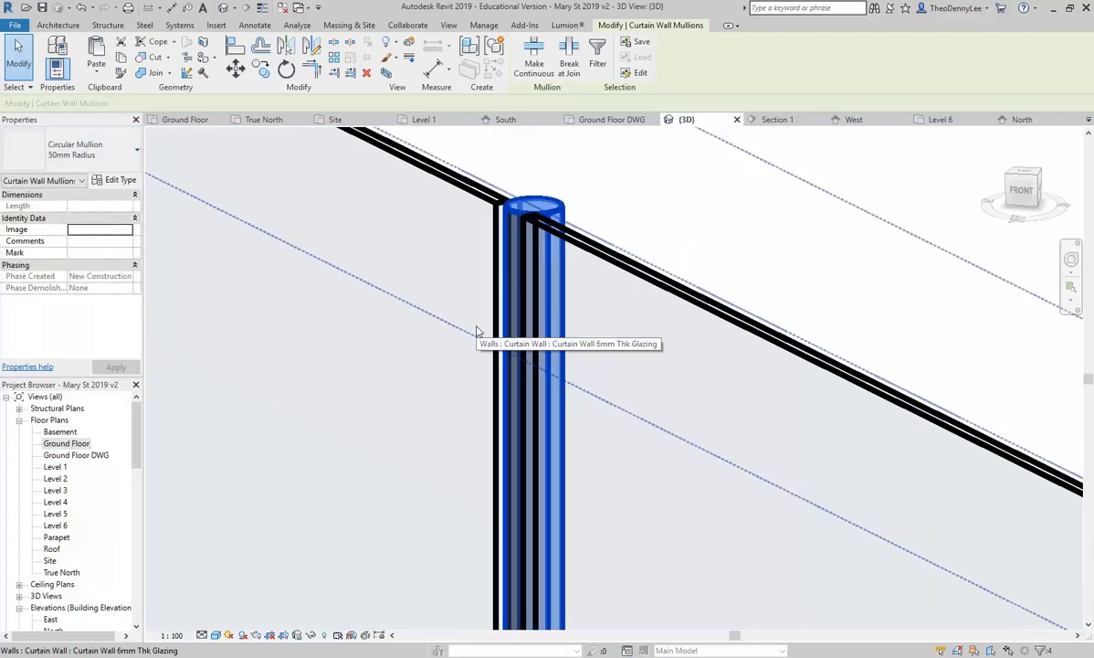
click(65, 144)
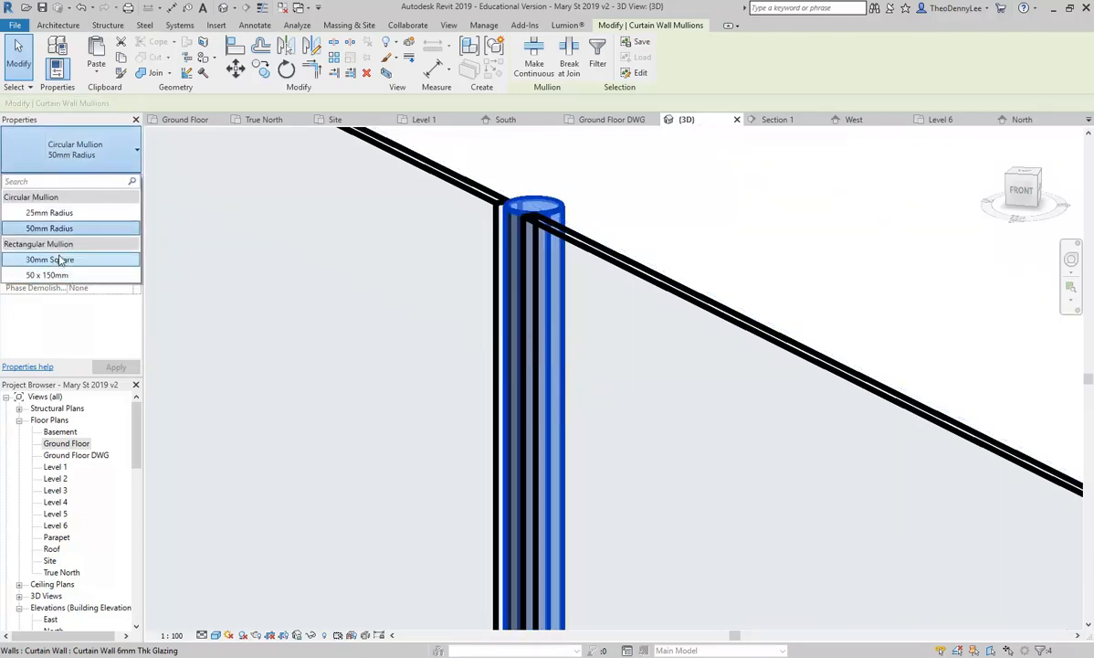
click(64, 262)
scroll(534, 279, down, 5)
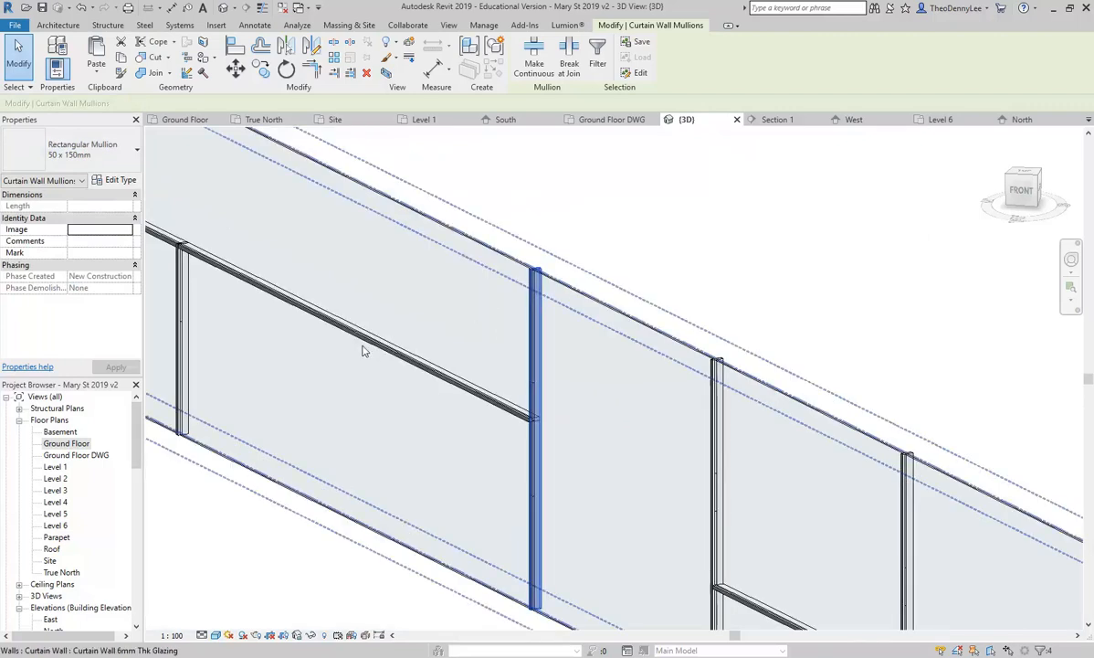
key(Escape)
scroll(430, 310, up, 2)
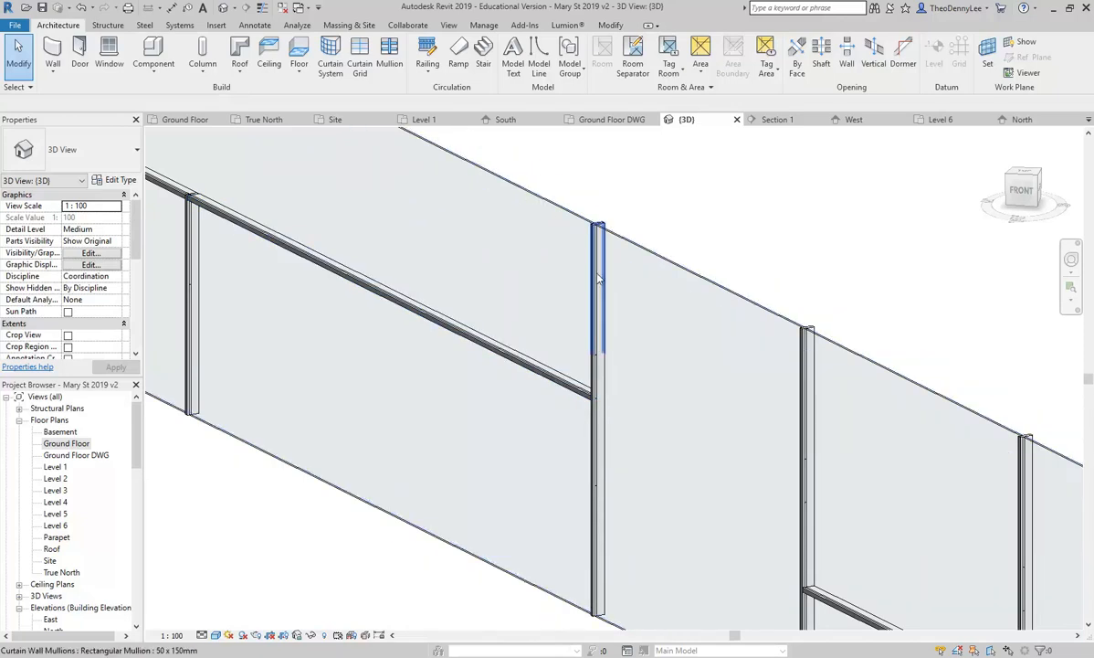
Step: Change the lower glass panel to System Panel: Solid
key(Tab)
click(416, 442)
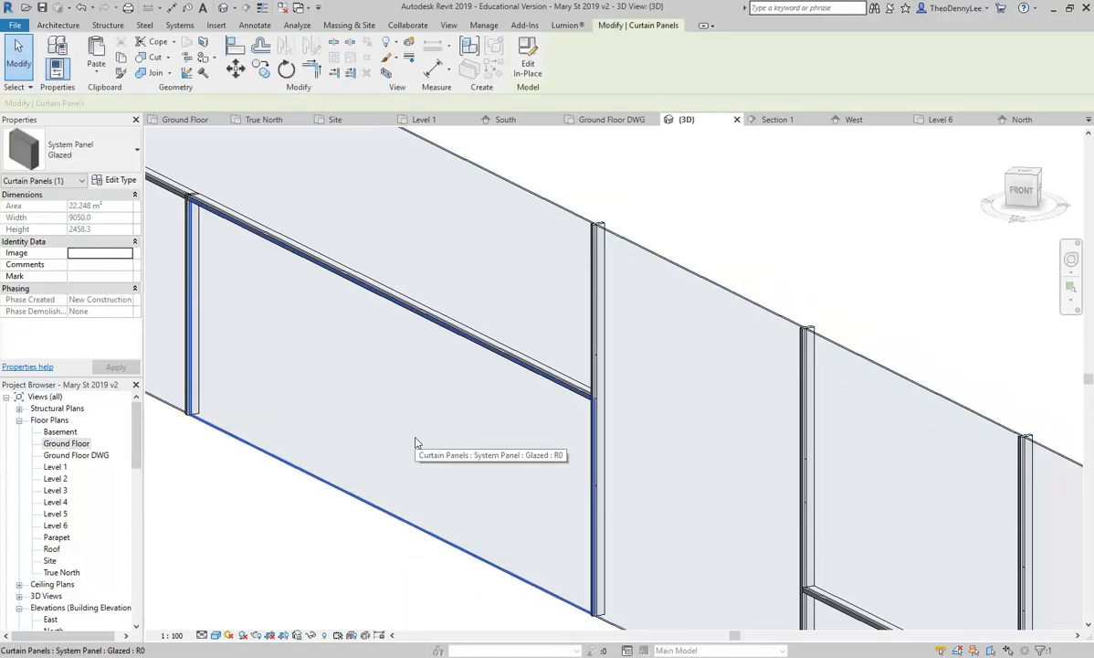
key(Escape)
scroll(415, 442, down, 2)
middle_drag(416, 442, 444, 441)
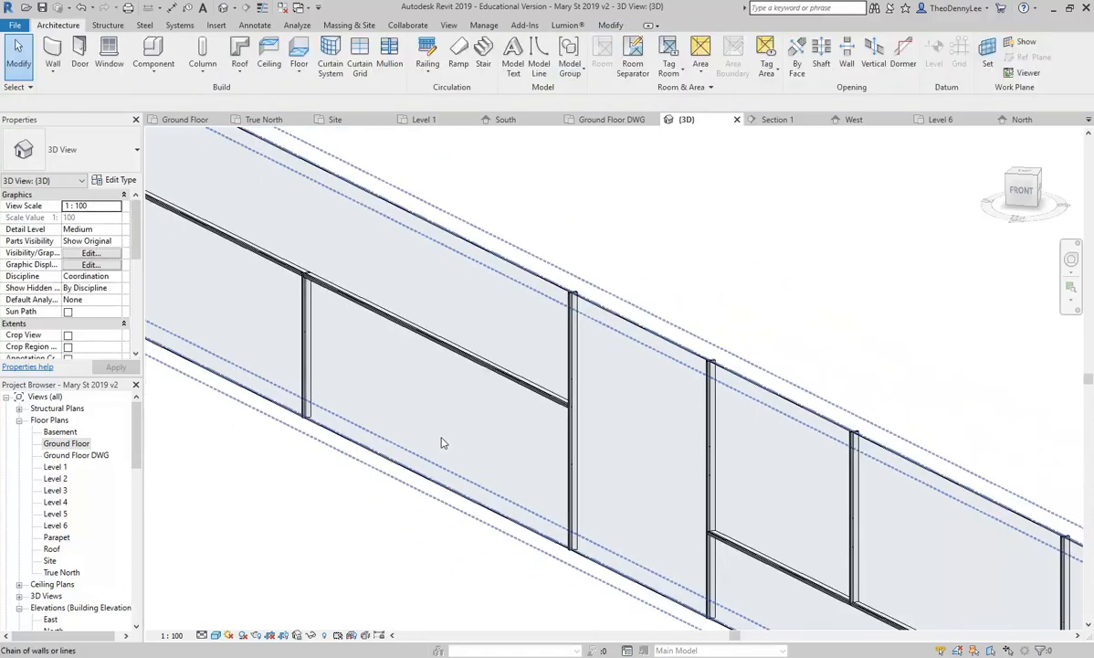
key(Tab)
key(Tab)
click(383, 392)
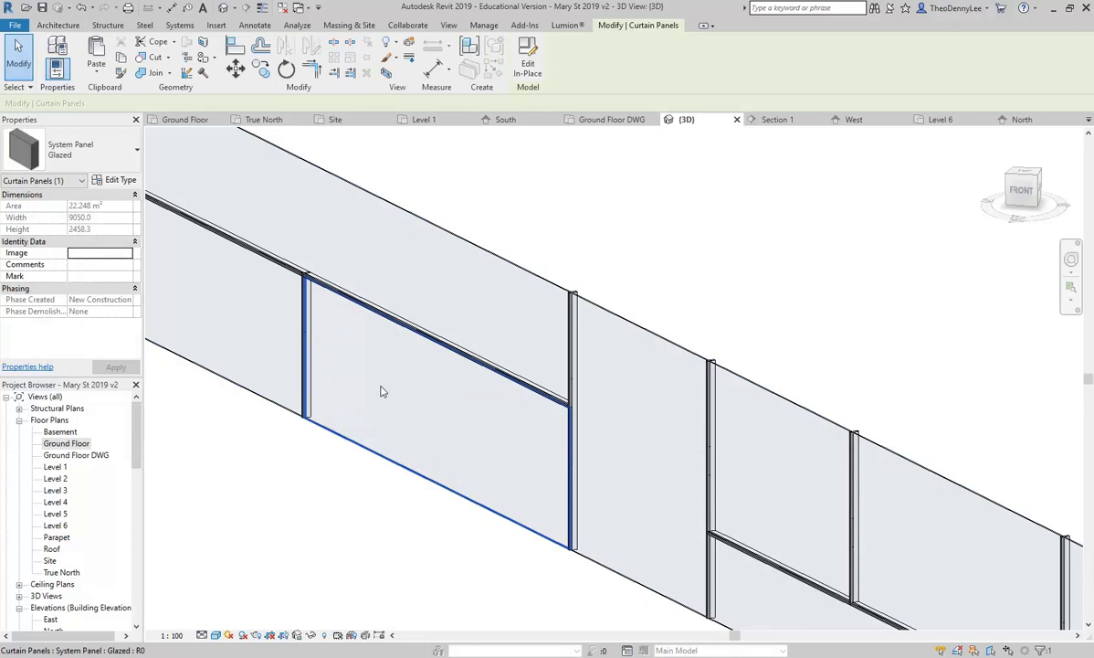
click(85, 153)
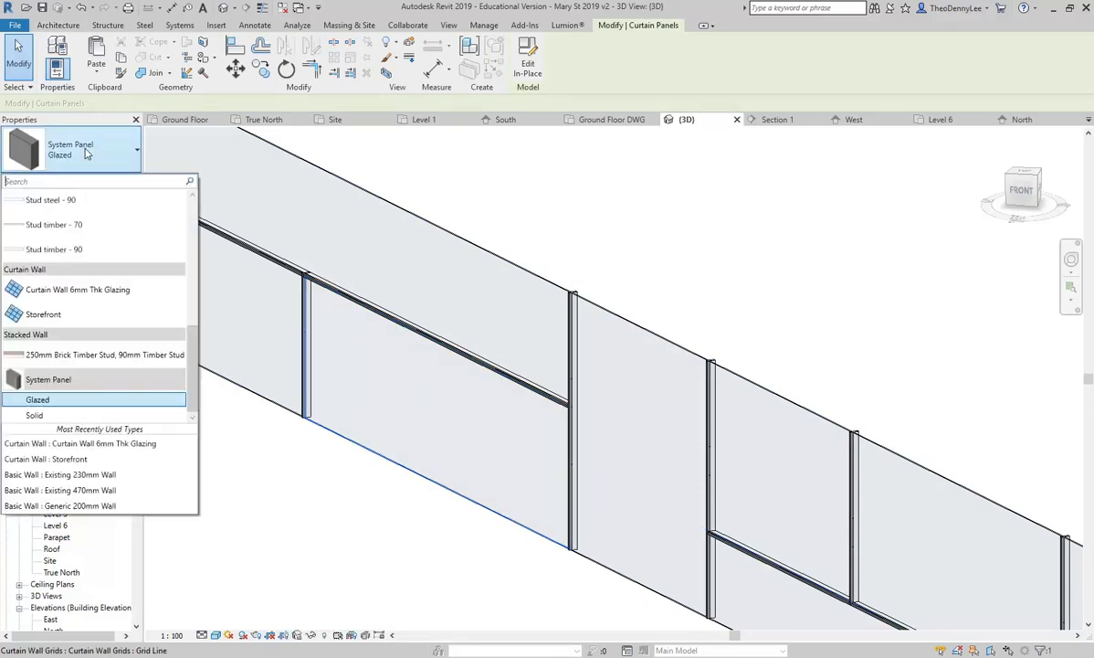
click(38, 415)
click(336, 555)
Step: Make a second glass panel further along the storefront System Panel: Solid
scroll(322, 528, down, 2)
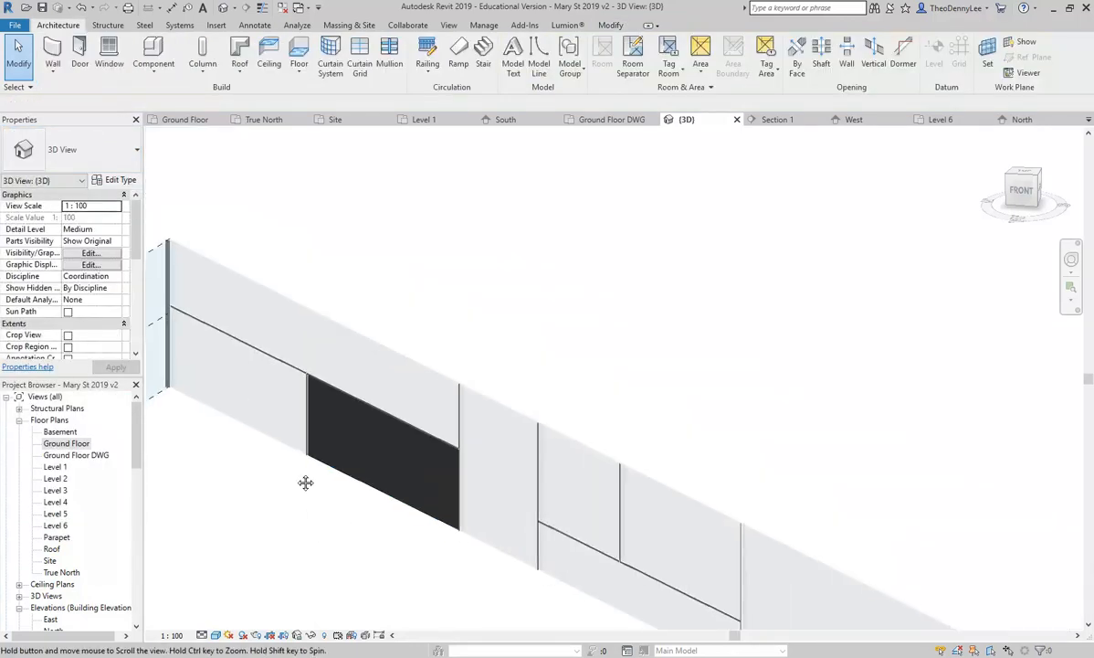
middle_drag(322, 530, 283, 405)
key(Tab)
click(554, 374)
click(116, 161)
click(61, 397)
click(377, 502)
Step: Make a third glass panel System Panel: Solid for dark infill
scroll(383, 500, down, 3)
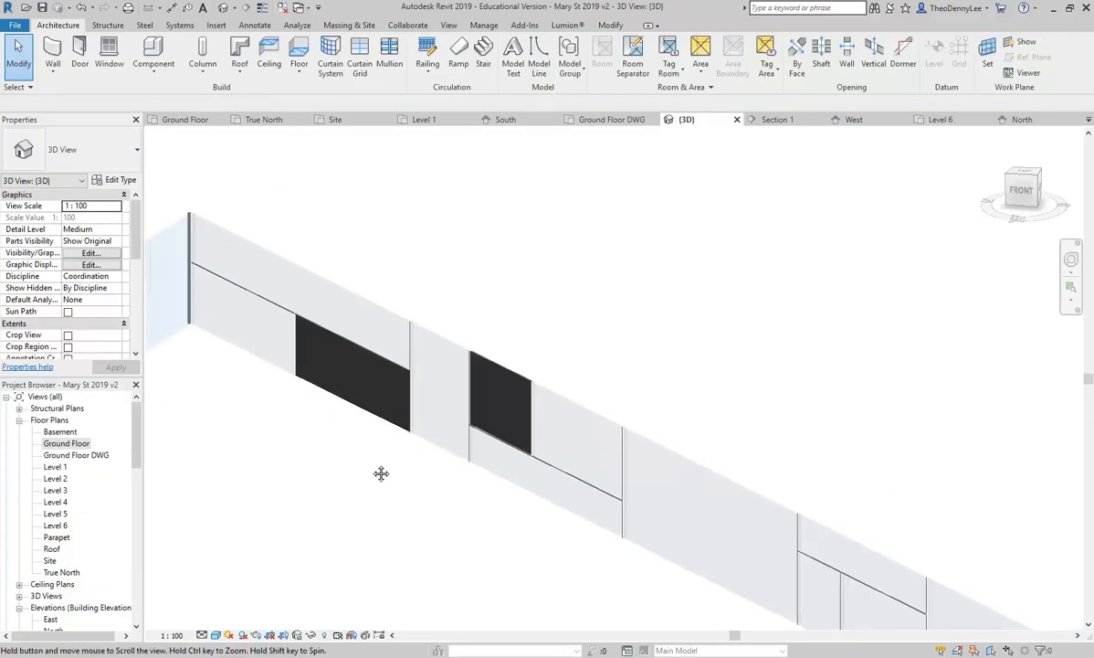
middle_drag(383, 500, 320, 366)
scroll(332, 371, down, 2)
scroll(510, 408, up, 5)
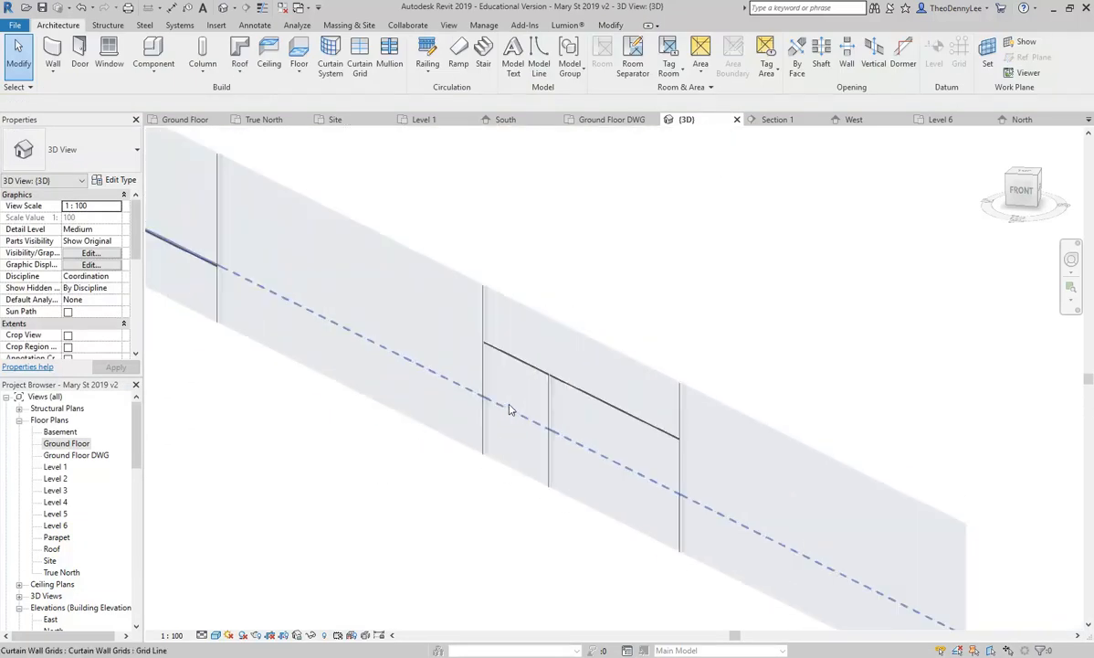
click(511, 387)
scroll(464, 366, down, 4)
scroll(525, 428, up, 5)
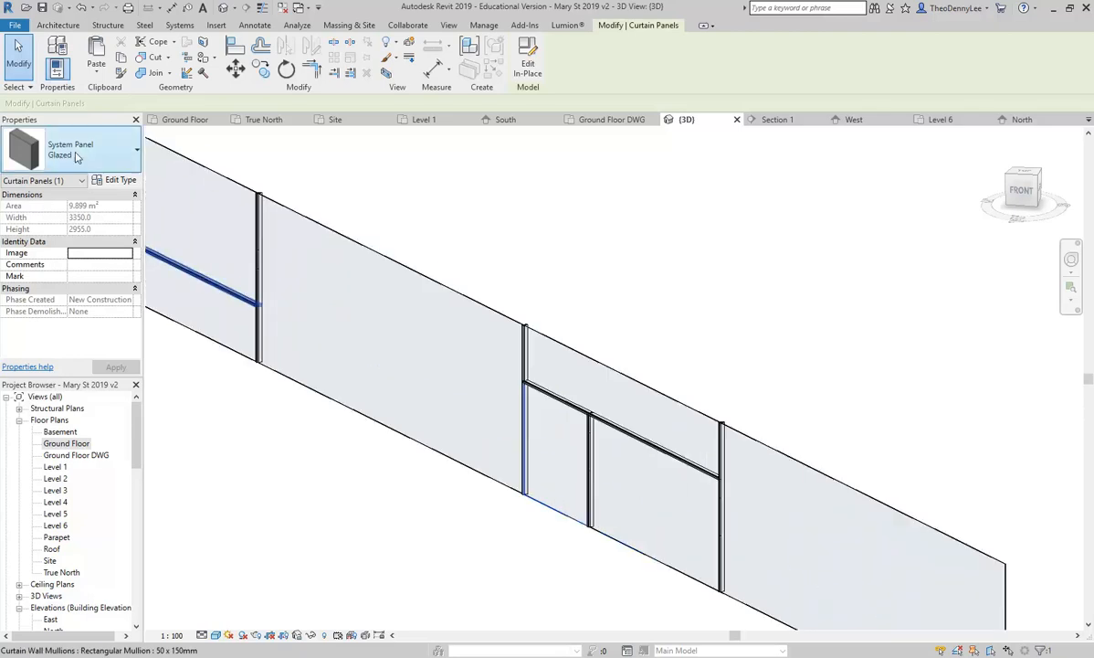
click(91, 149)
click(62, 399)
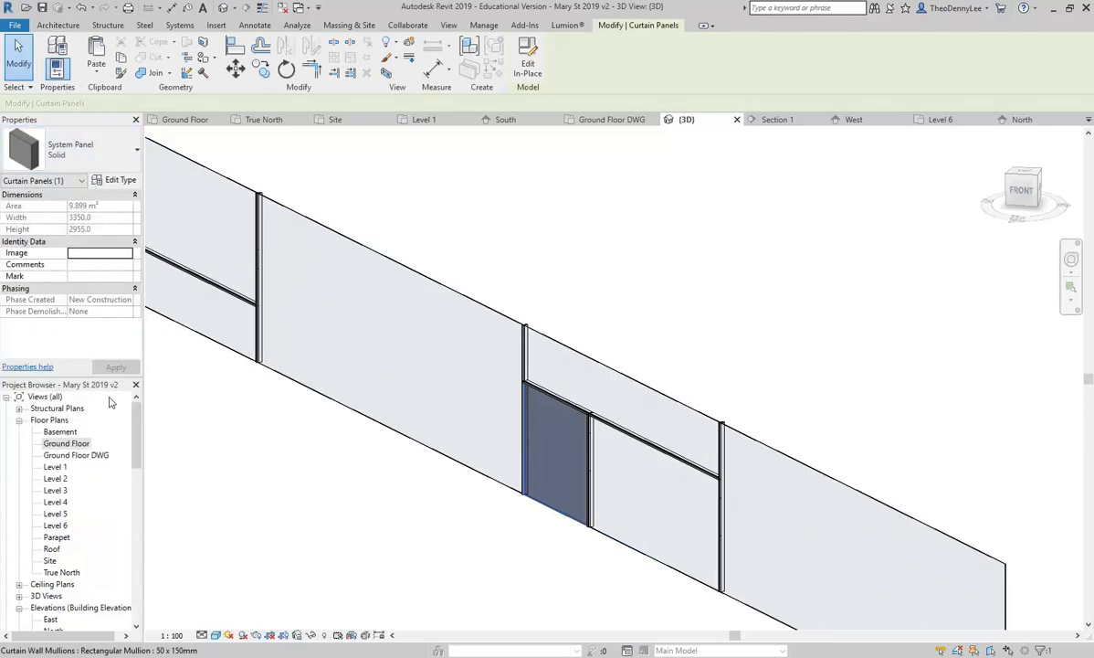
click(566, 215)
scroll(471, 236, down, 3)
scroll(454, 442, up, 3)
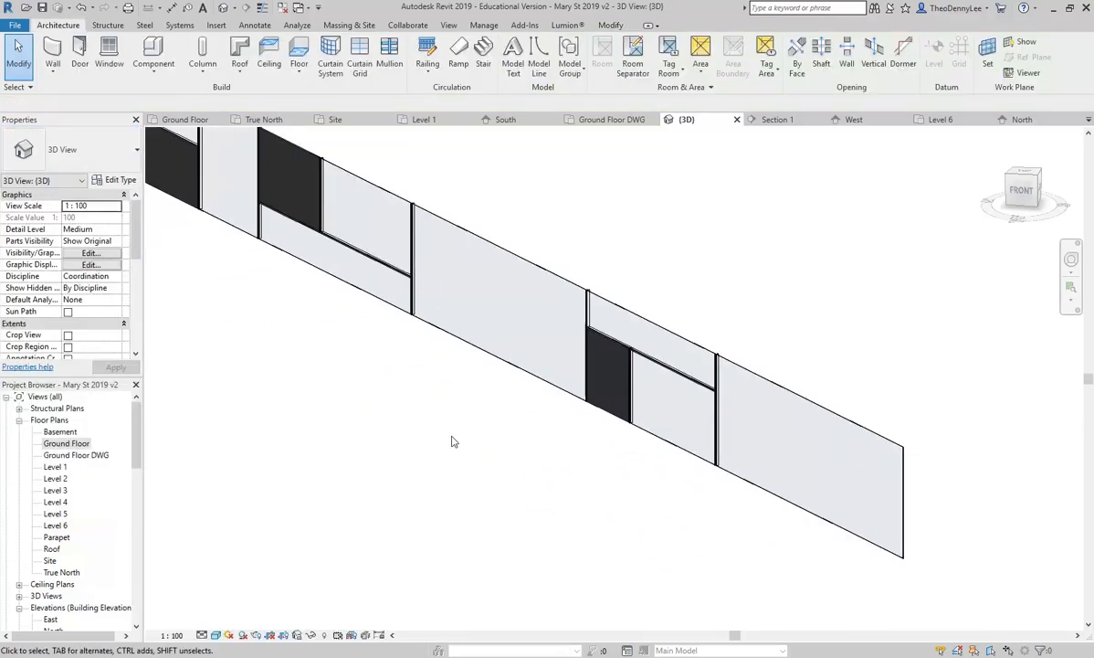
Step: Inspect the left storefront curtain wall's corner and select that wall
middle_drag(271, 349, 543, 437)
scroll(448, 274, down, 2)
click(391, 245)
scroll(452, 318, up, 3)
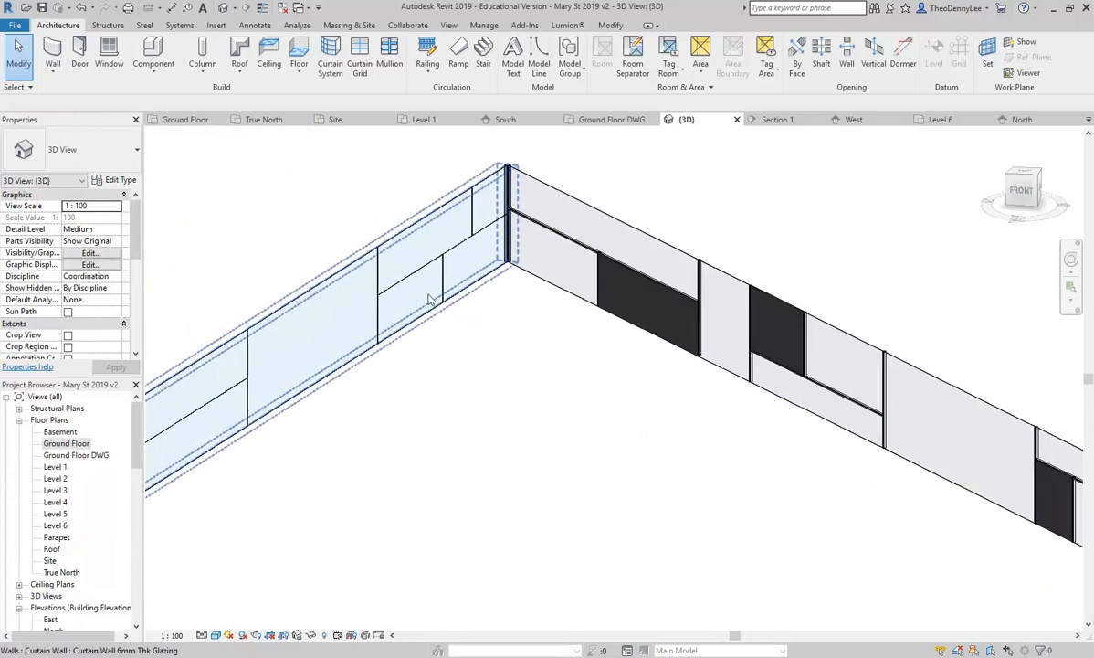
scroll(430, 298, up, 2)
Step: Bring the right storefront wall into view and select one dark System Panel Solid panel
middle_drag(771, 420, 528, 423)
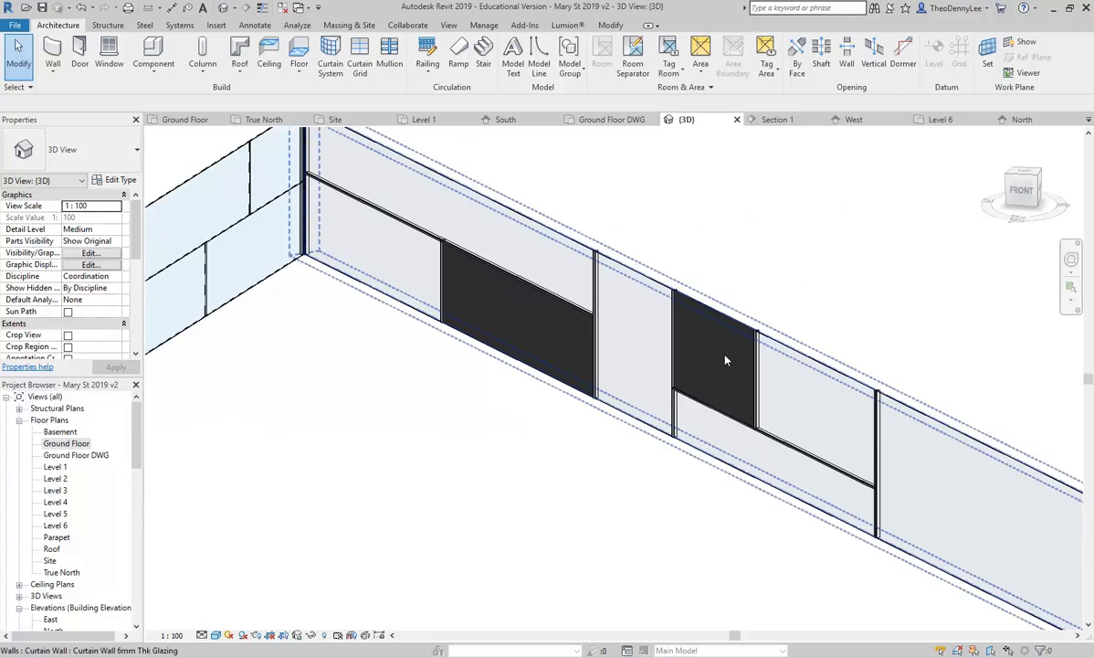
scroll(432, 308, down, 4)
scroll(696, 488, up, 4)
middle_drag(696, 489, 572, 393)
scroll(571, 394, up, 1)
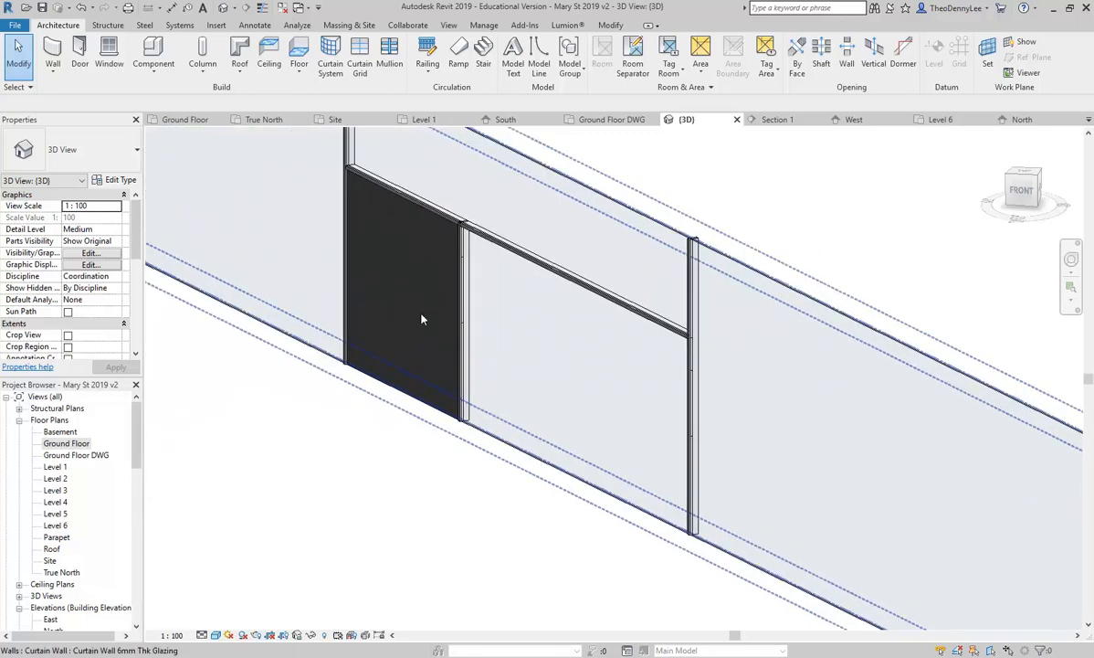
click(381, 289)
scroll(398, 343, up, 2)
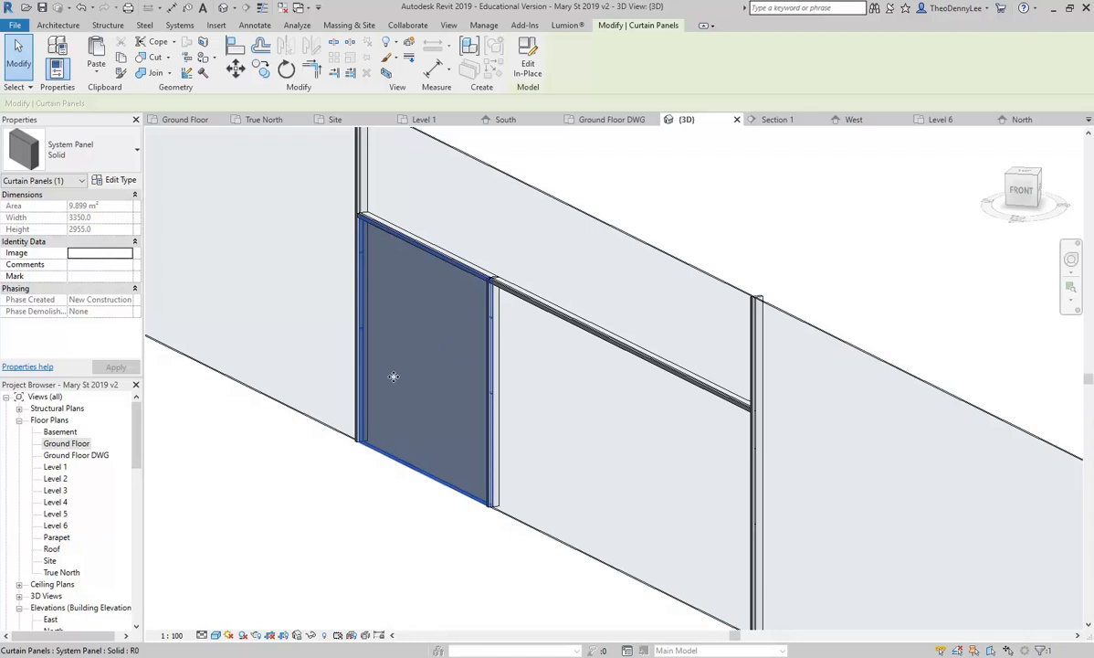
click(120, 180)
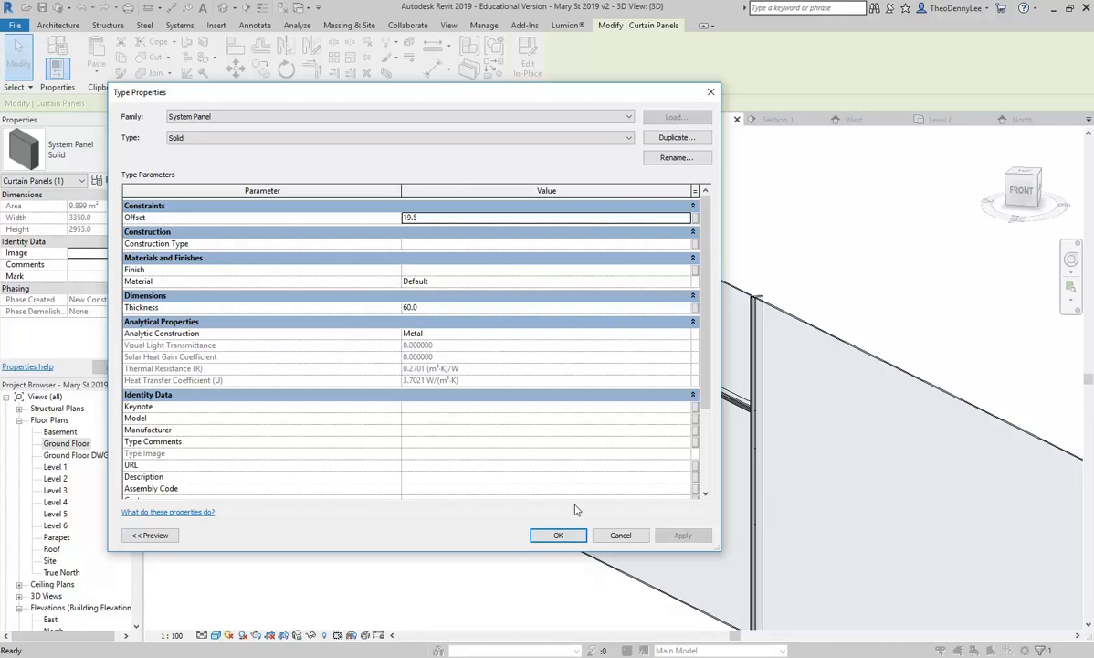
click(620, 534)
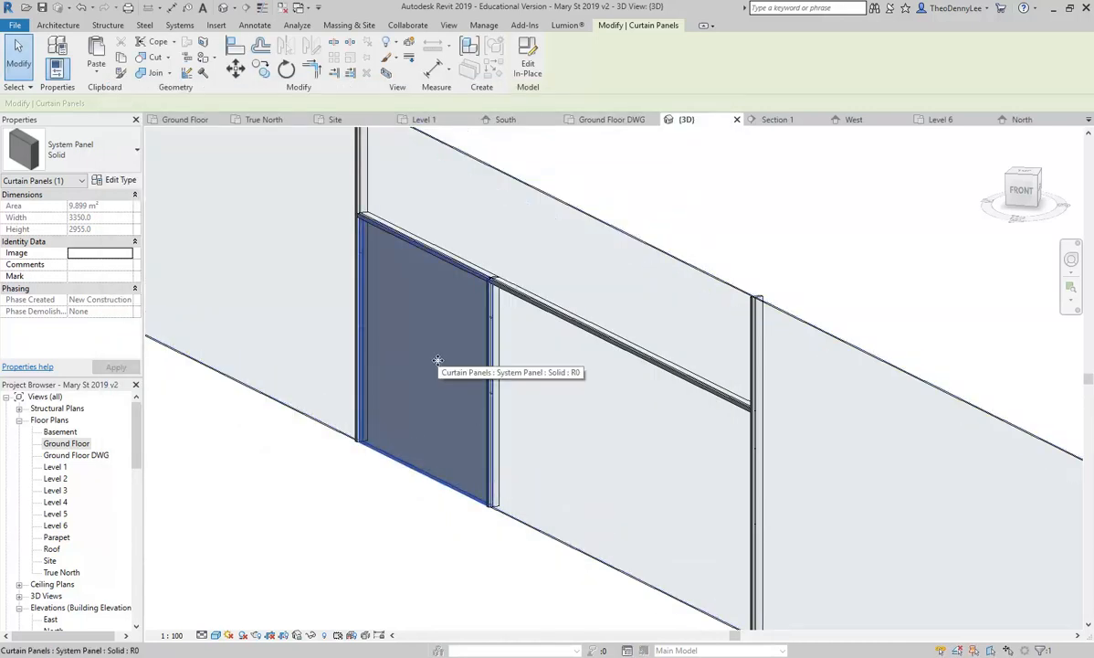
click(108, 179)
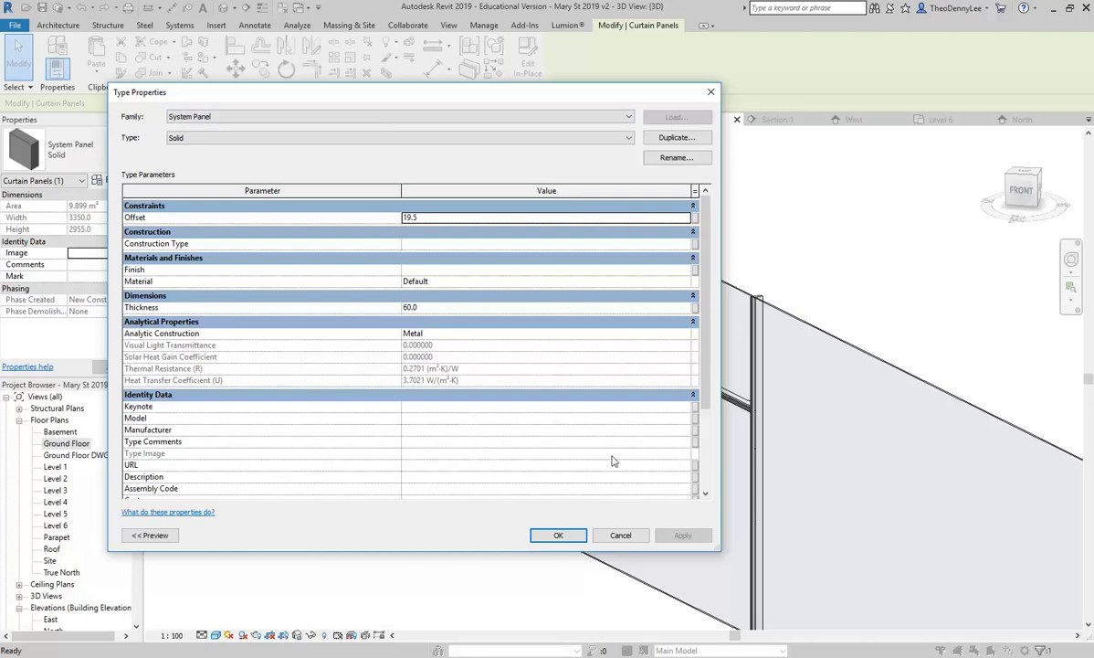
click(620, 536)
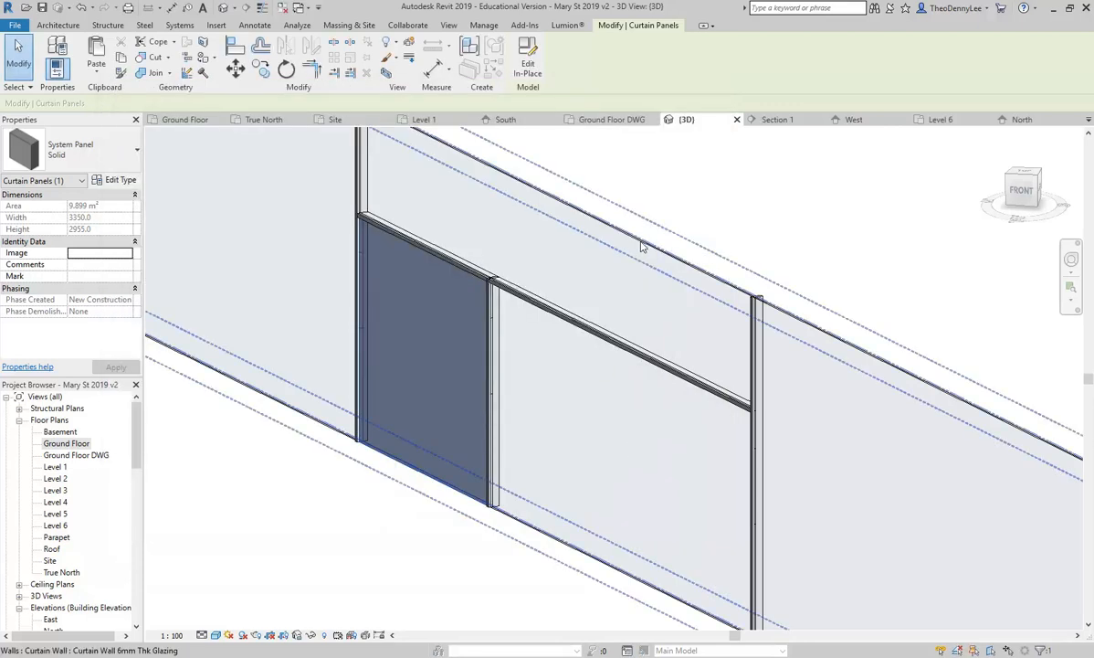
click(692, 181)
Step: Browse the Curtain Wall Panels family folder in Load Family and preview the panel families
click(224, 26)
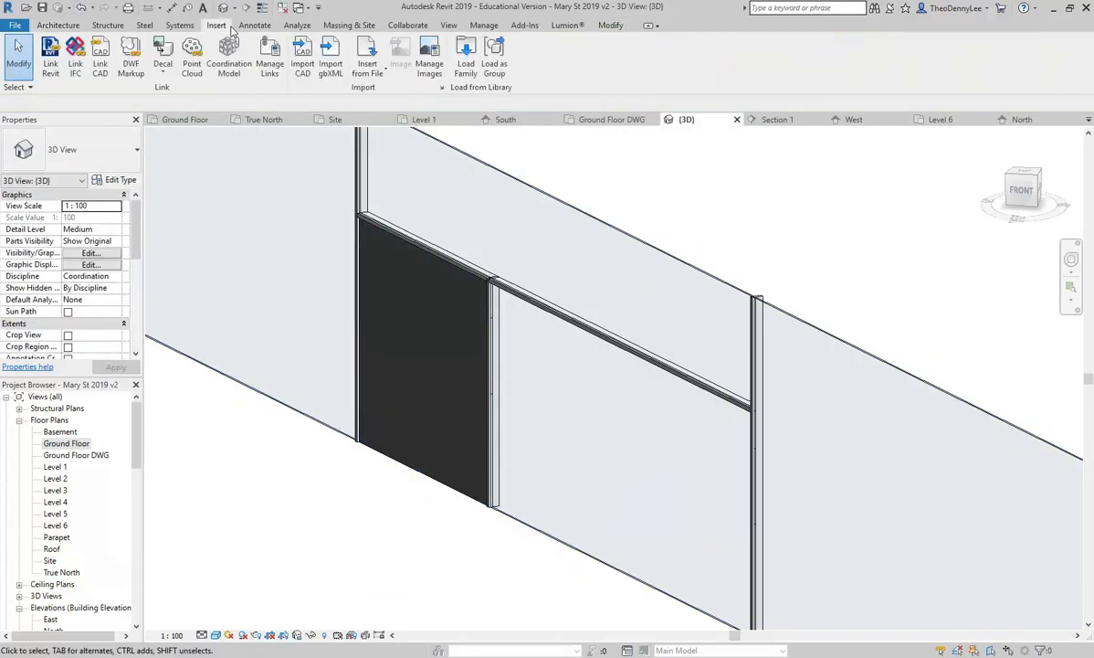
click(466, 64)
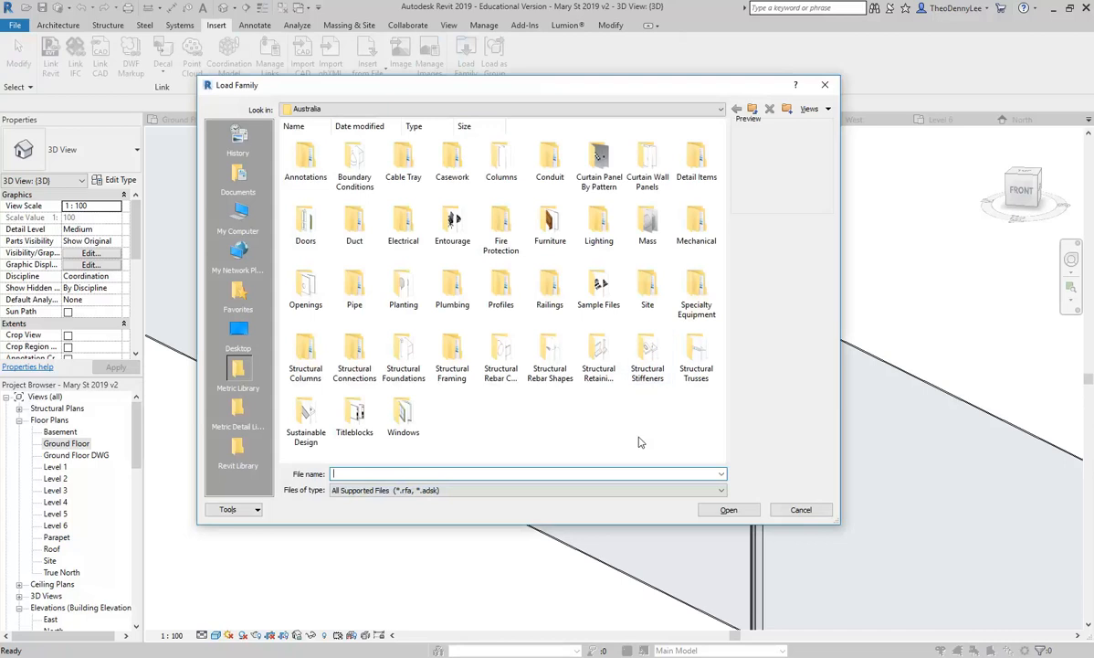
double_click(644, 162)
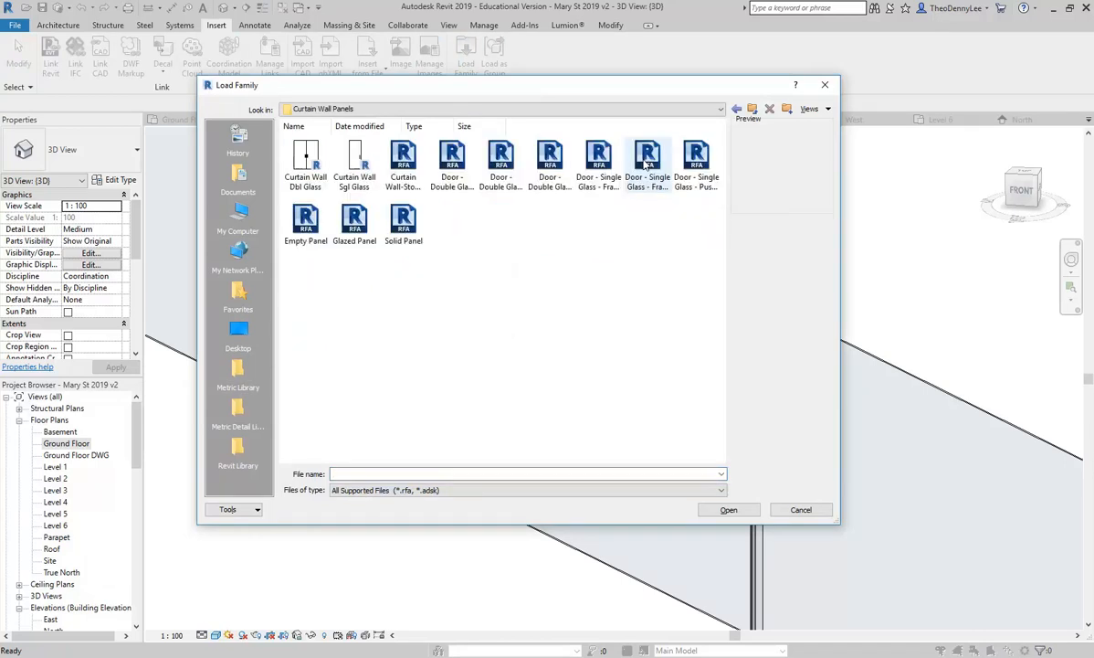
click(548, 163)
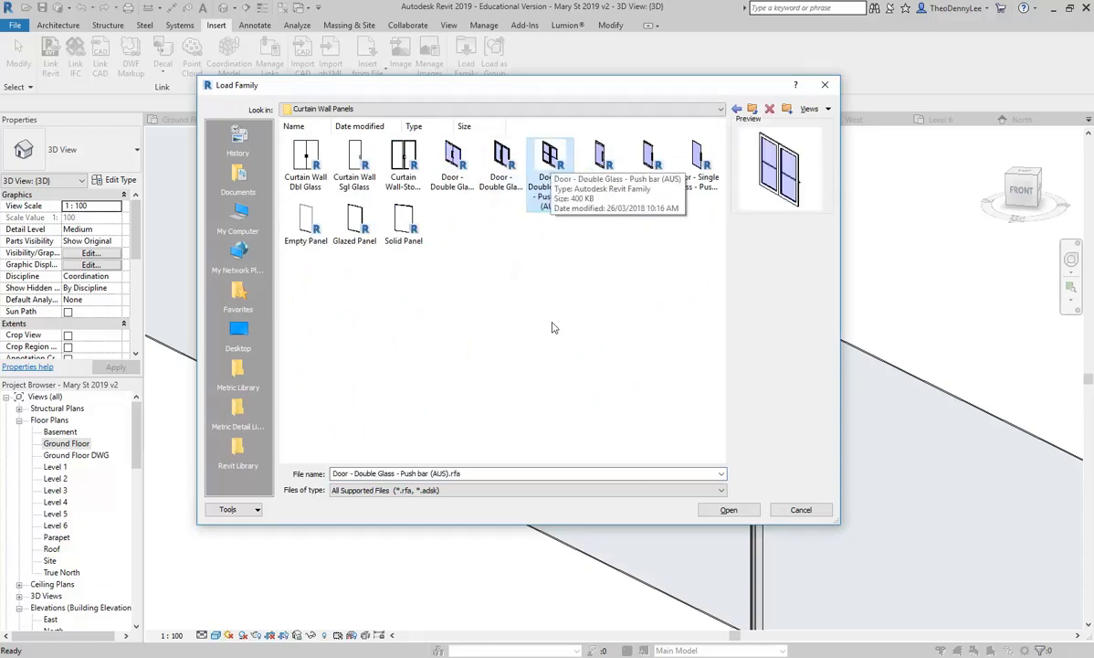
click(308, 182)
click(355, 164)
click(403, 165)
Step: Preview the door panel families, then load Door - Single Glass - Framed - d-pull (AUS)
click(451, 167)
click(501, 163)
click(550, 163)
click(599, 162)
click(642, 164)
click(693, 168)
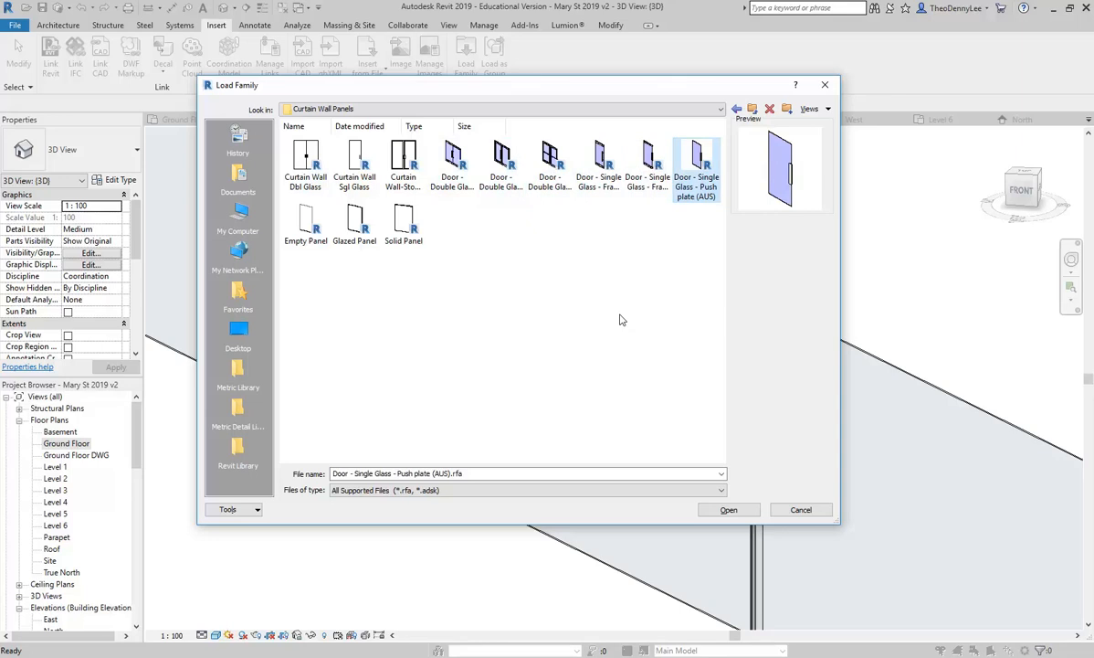
click(597, 164)
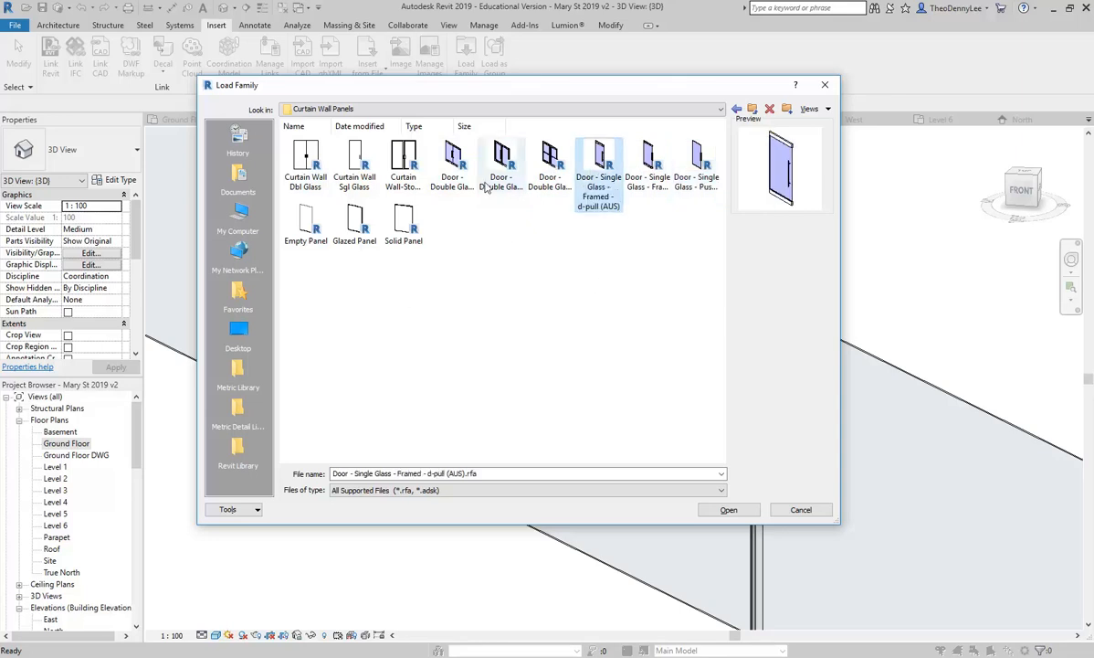
double_click(600, 164)
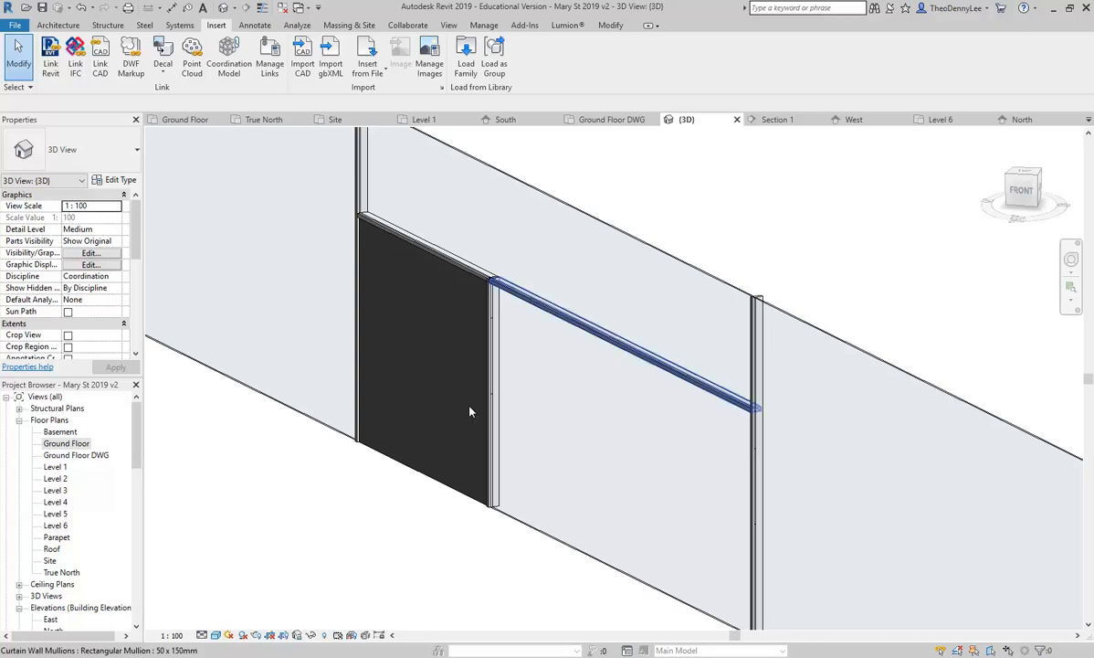
Step: Change the solid panel's type family to Door - Single Glass - Framed - d-pull (AUS)
key(Tab)
click(397, 383)
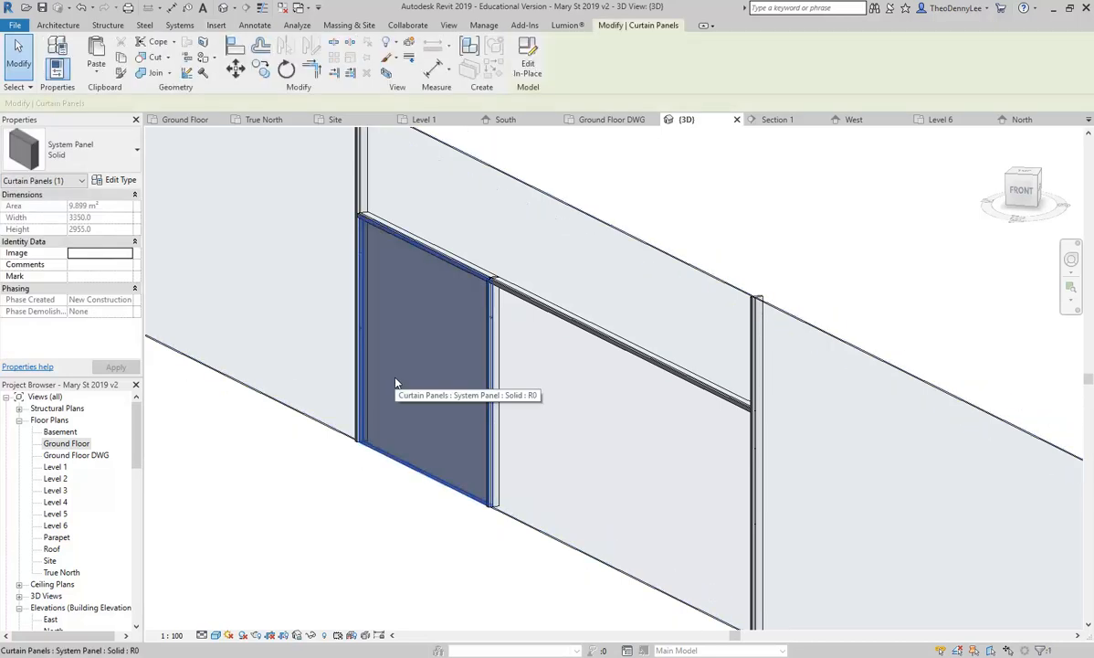
click(118, 179)
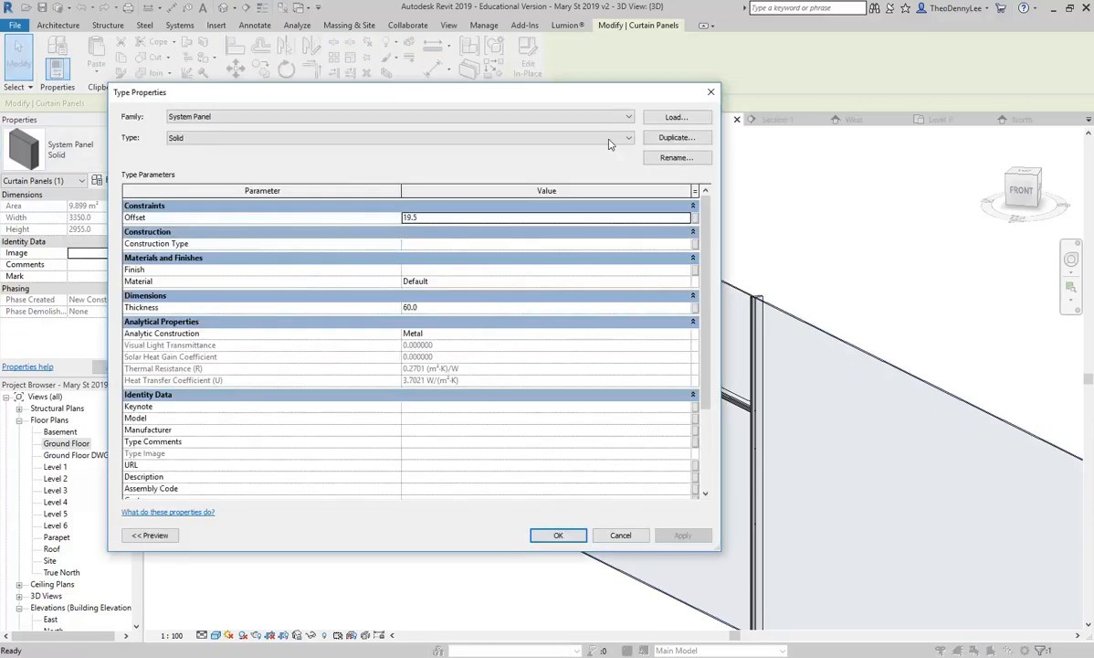
click(658, 120)
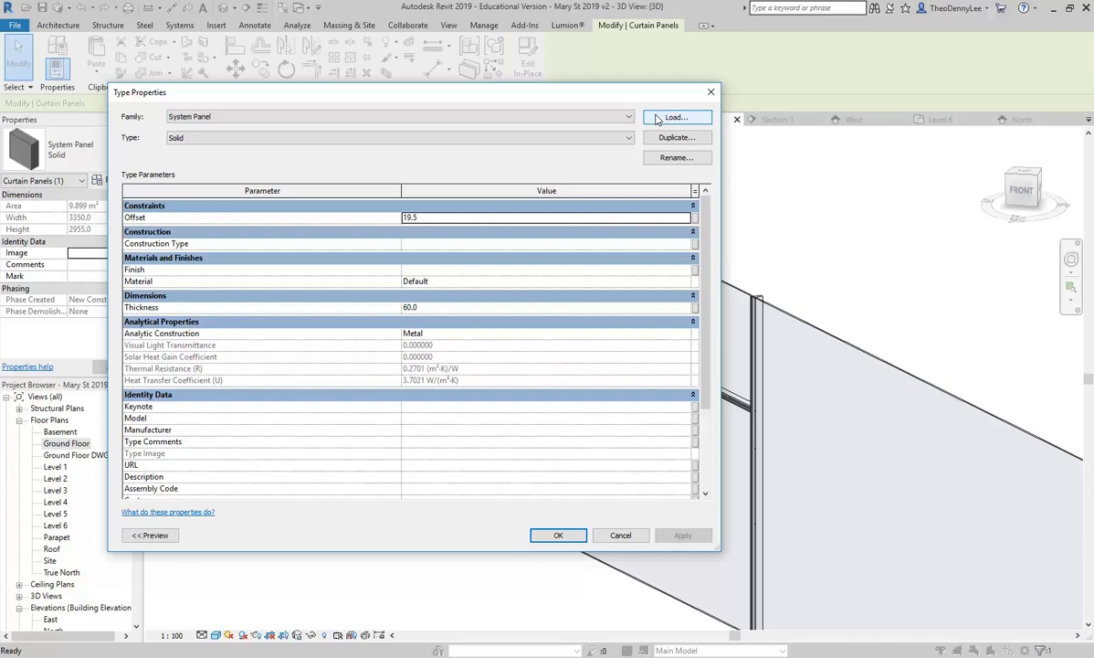
click(599, 116)
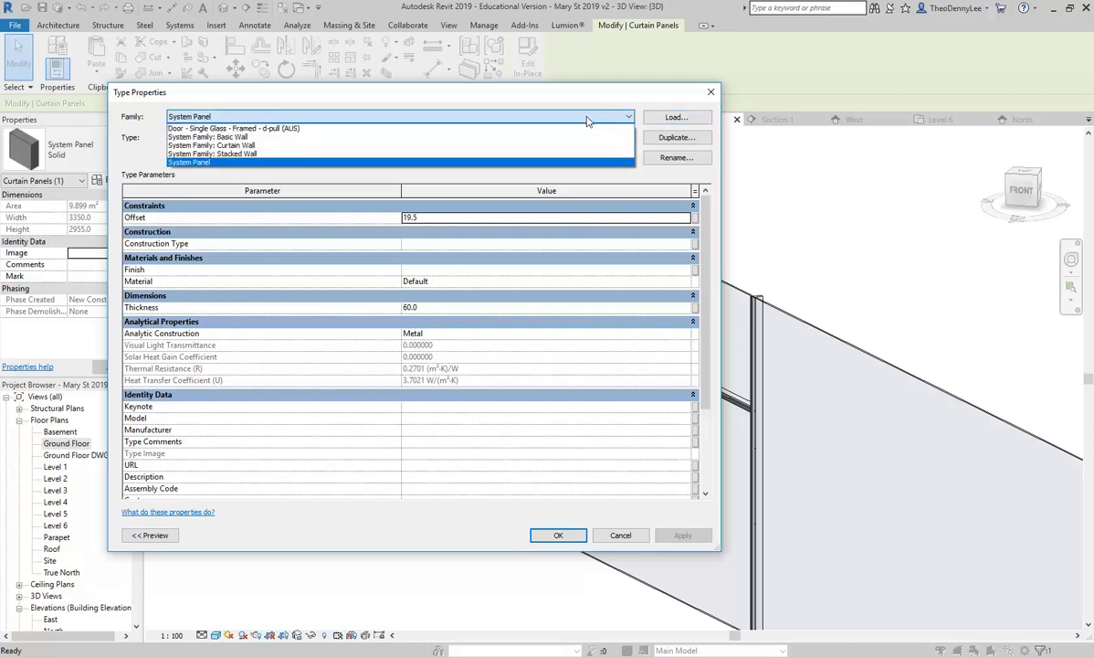
click(210, 129)
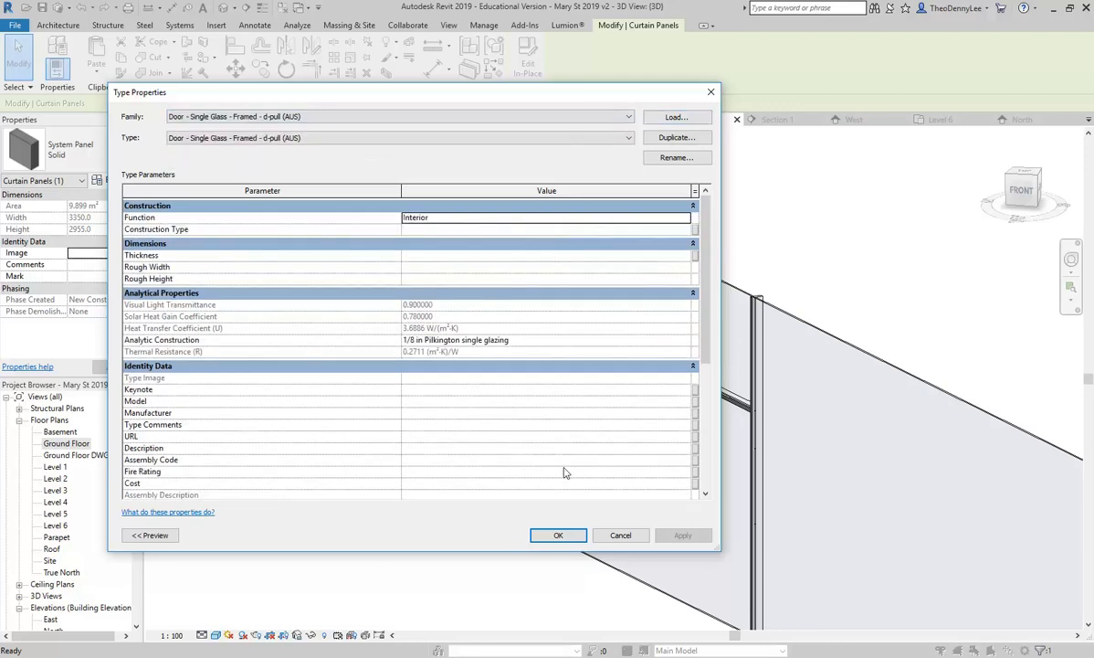
click(559, 536)
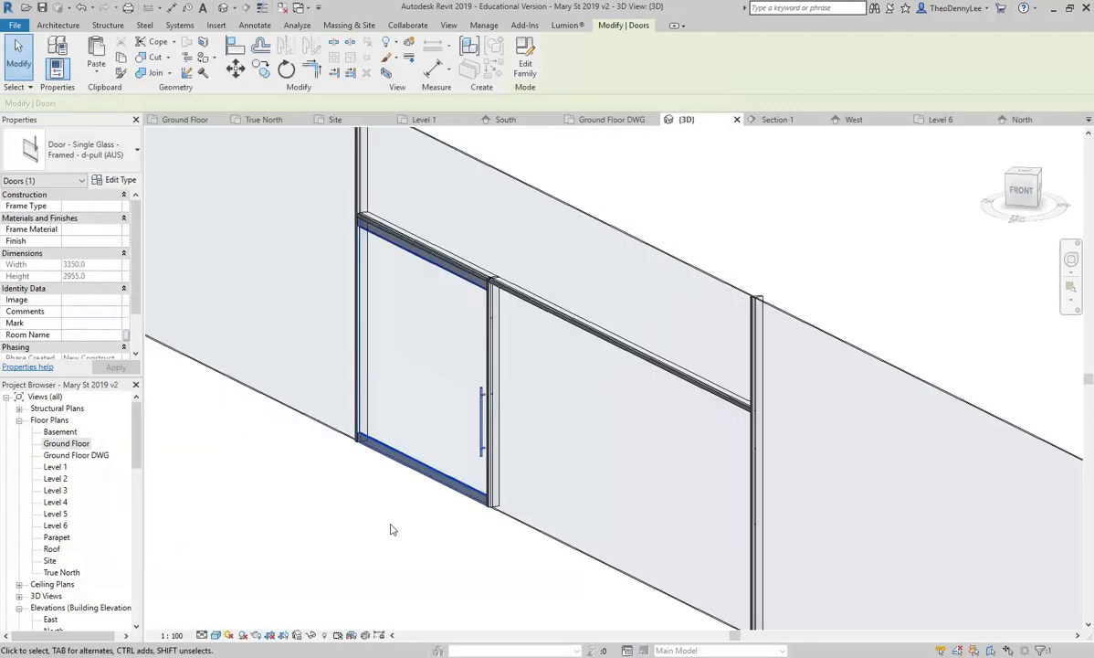
Step: Reselect the new framed glass door from a steeper angle and bring up its type properties
click(402, 526)
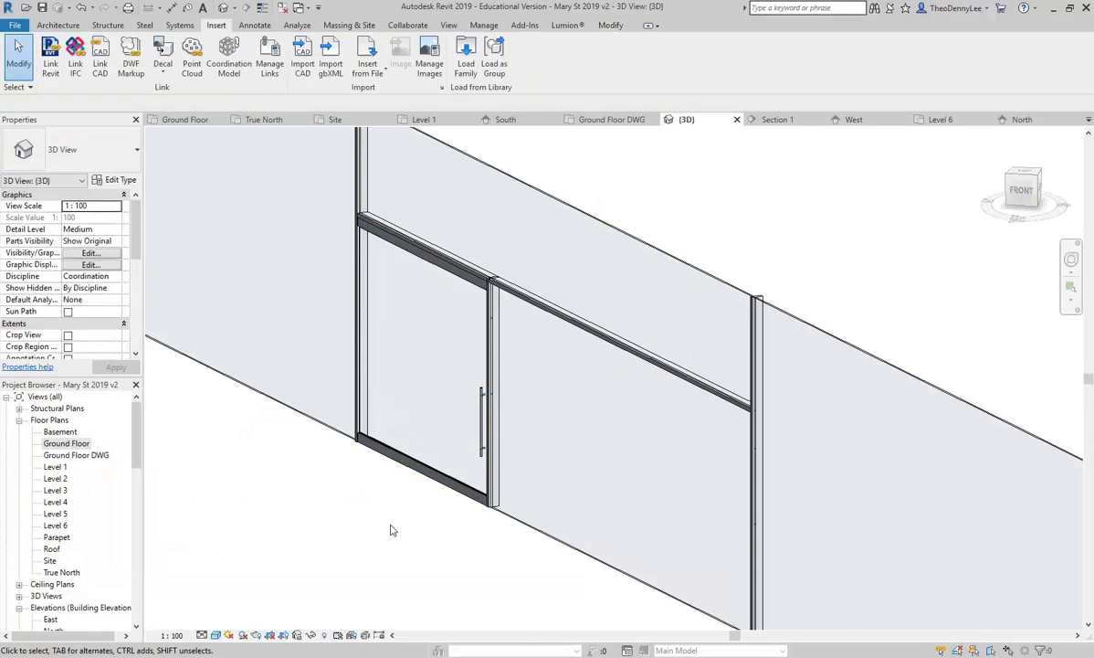
scroll(386, 419, up, 2)
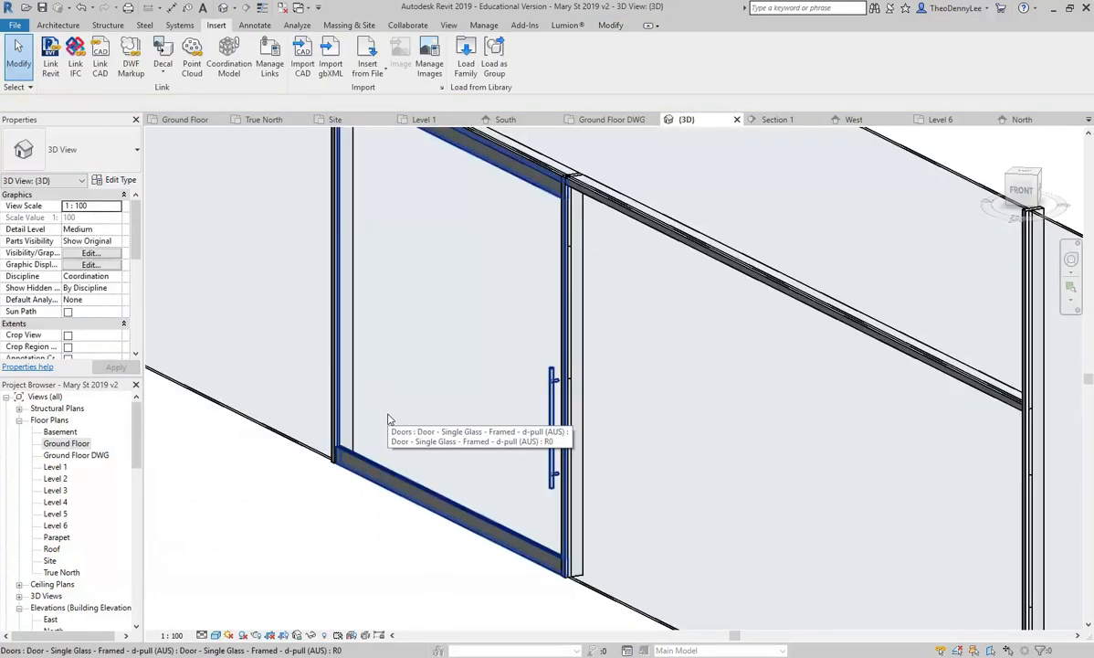
shift+middle_drag(388, 419, 379, 444)
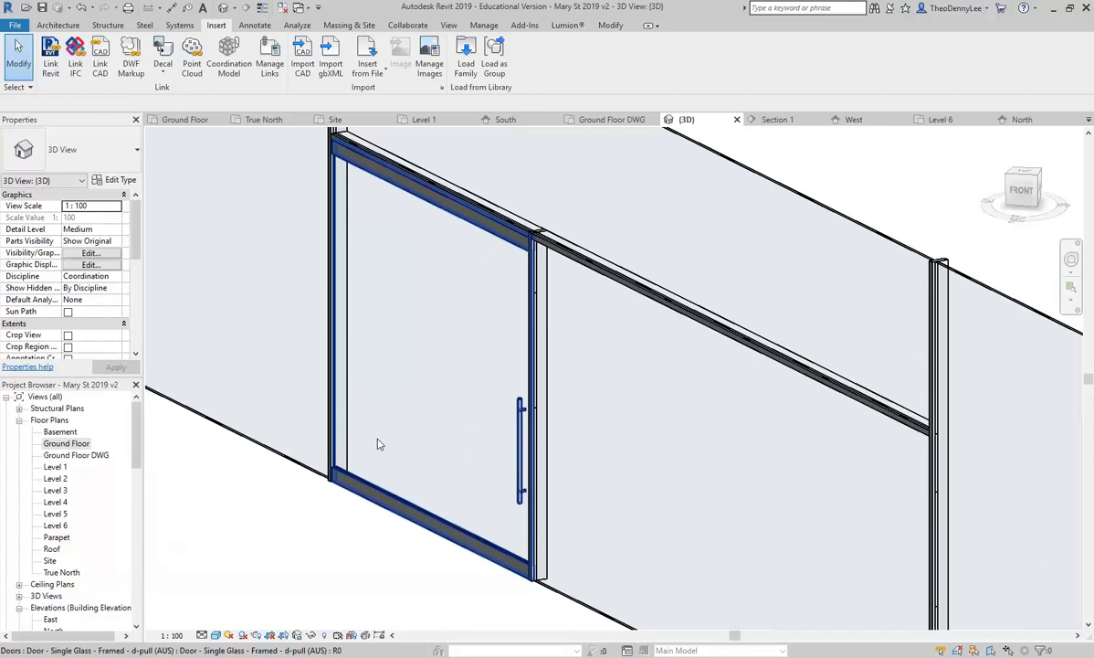
click(517, 450)
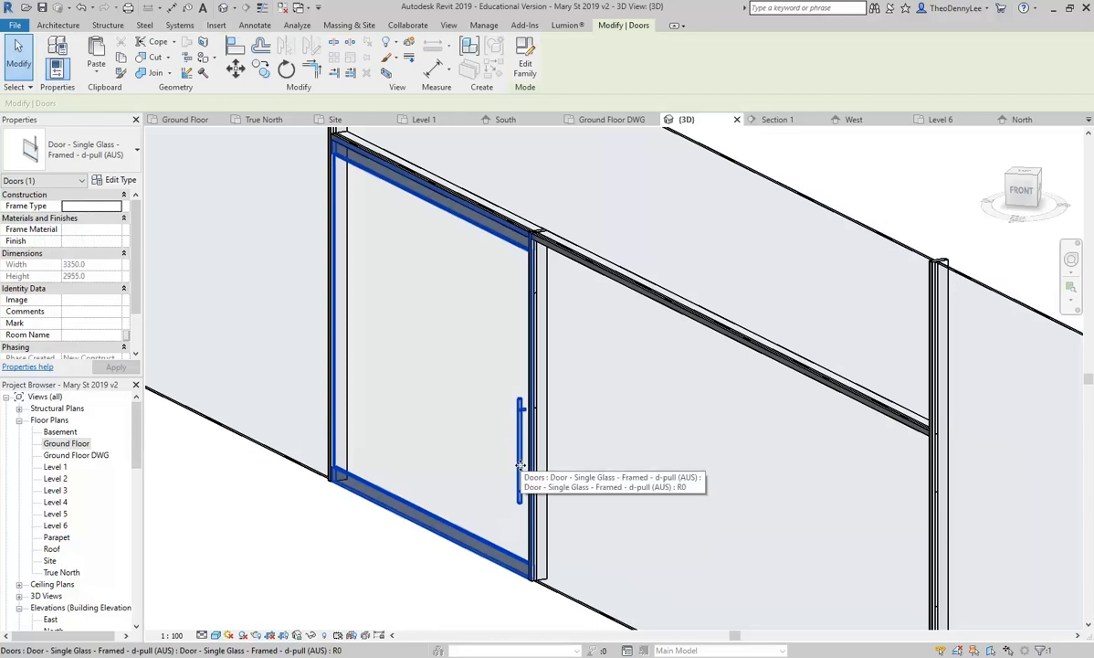
click(107, 179)
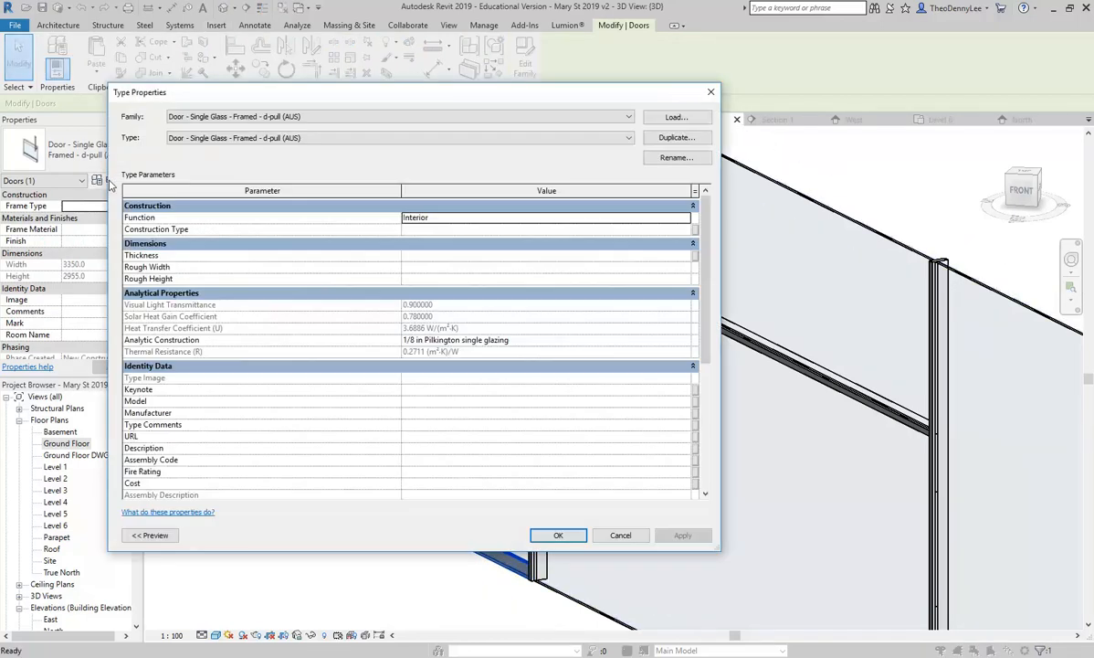
Step: Load Door - Double Glass - D-pulls (AUS) and apply it as the door panel's type
click(675, 117)
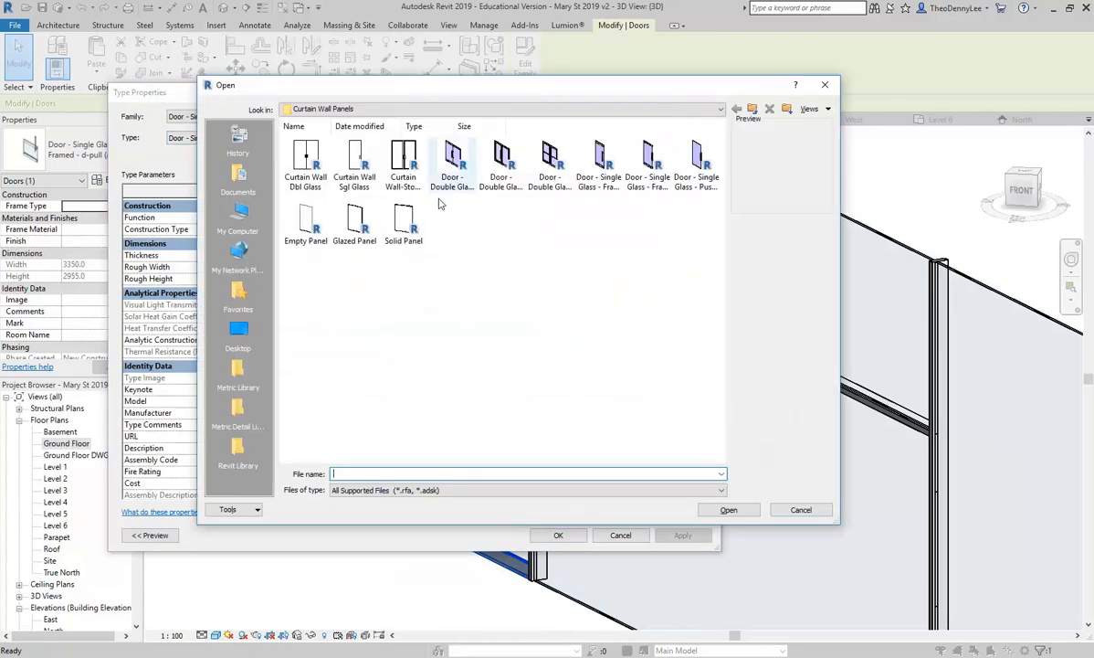
click(403, 165)
click(452, 167)
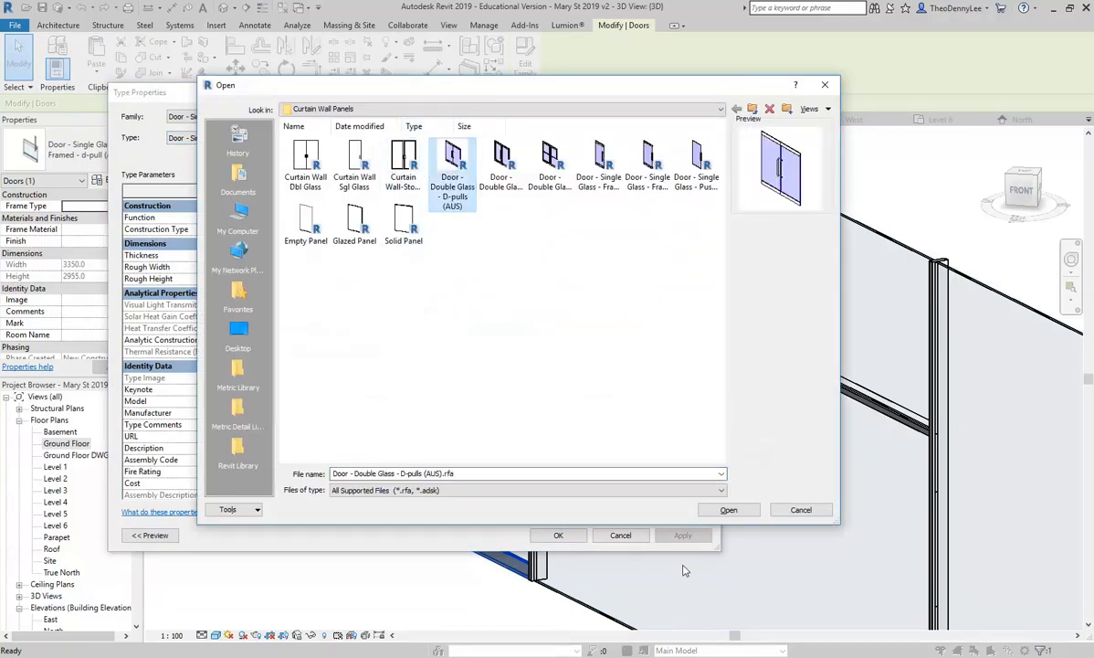
click(729, 510)
click(558, 535)
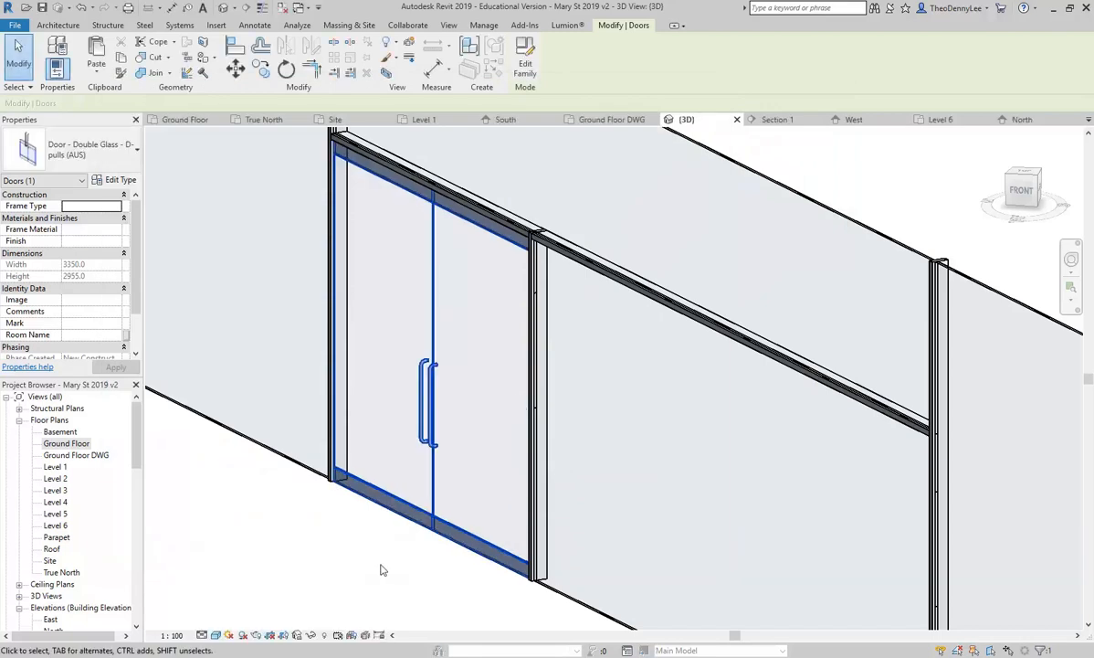
Step: Zoom out from the double door and select the long storefront curtain wall
click(311, 550)
scroll(361, 548, down, 3)
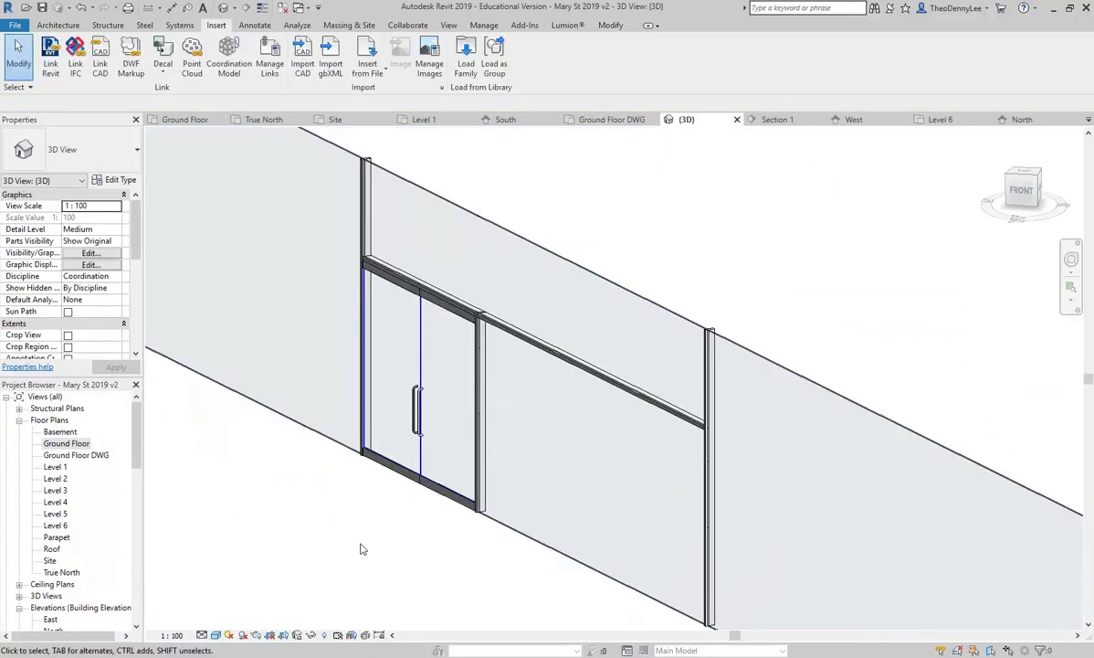
scroll(360, 549, down, 2)
scroll(361, 548, up, 1)
scroll(352, 512, down, 4)
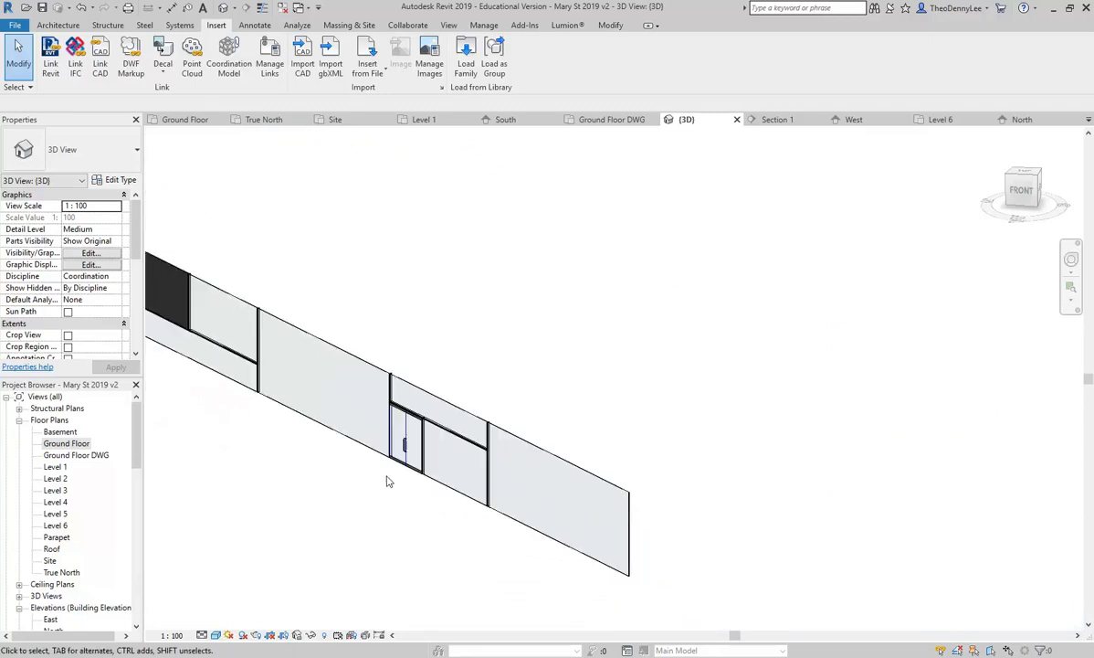
scroll(348, 482, up, 2)
click(475, 434)
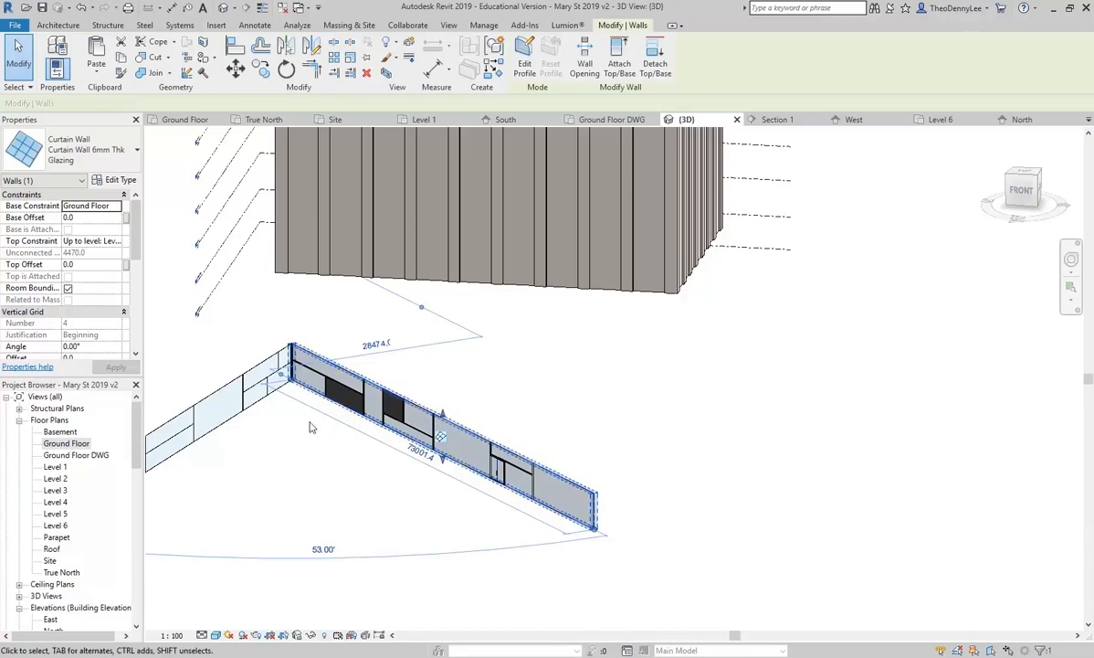
Step: Undo the long storefront curtain wall twice and delete the short curtain wall segment beside it
key(ctrl+z)
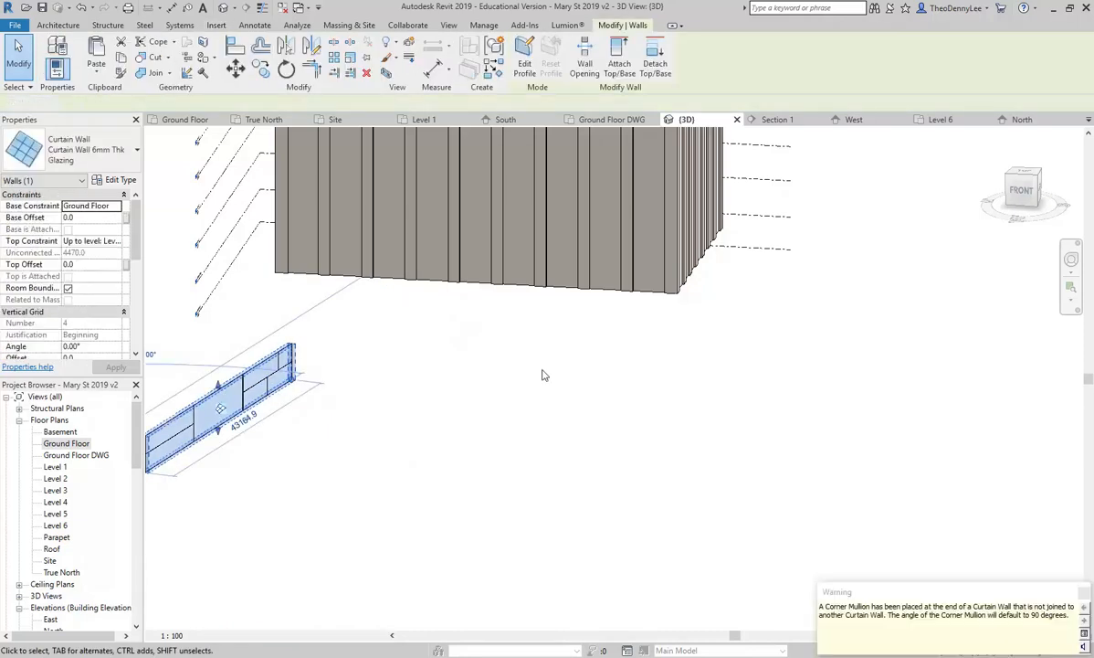
key(ctrl+z)
shift+middle_drag(571, 366, 474, 366)
click(462, 375)
key(Delete)
scroll(653, 425, down, 1)
middle_drag(659, 428, 464, 512)
scroll(421, 381, up, 4)
shift+middle_drag(421, 381, 344, 528)
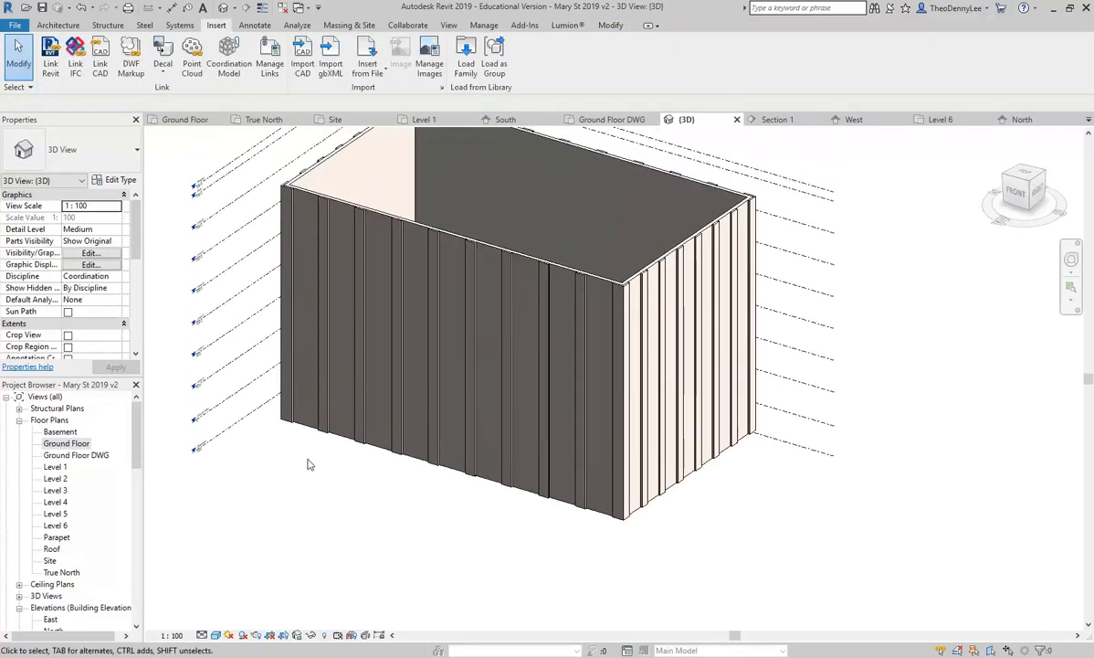
scroll(294, 440, up, 4)
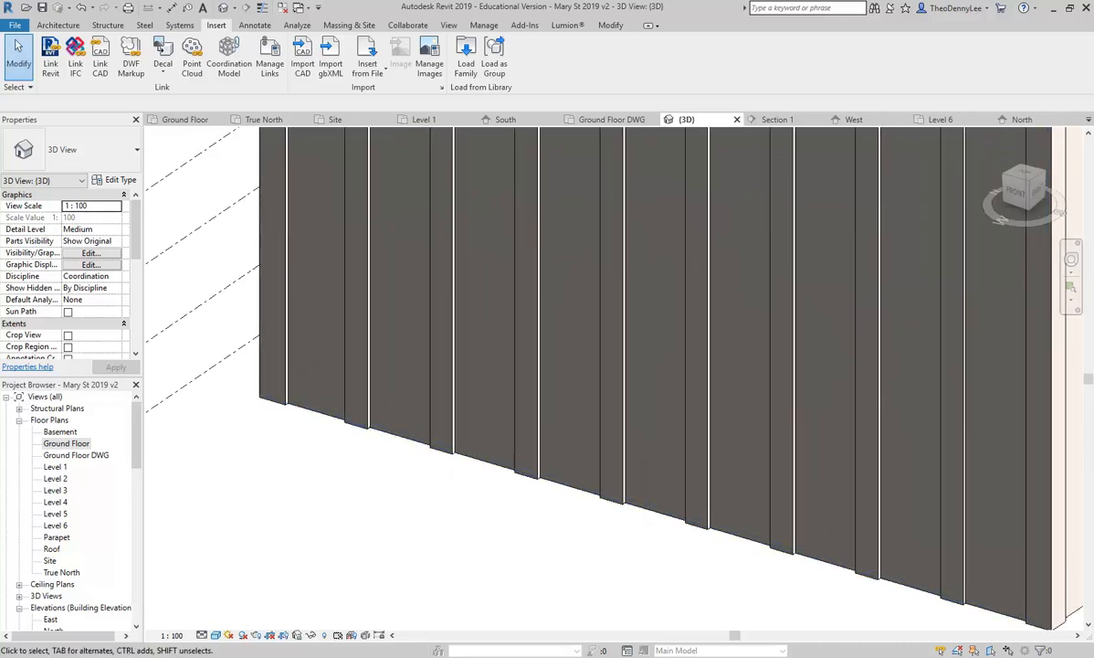
mouse_move(139, 656)
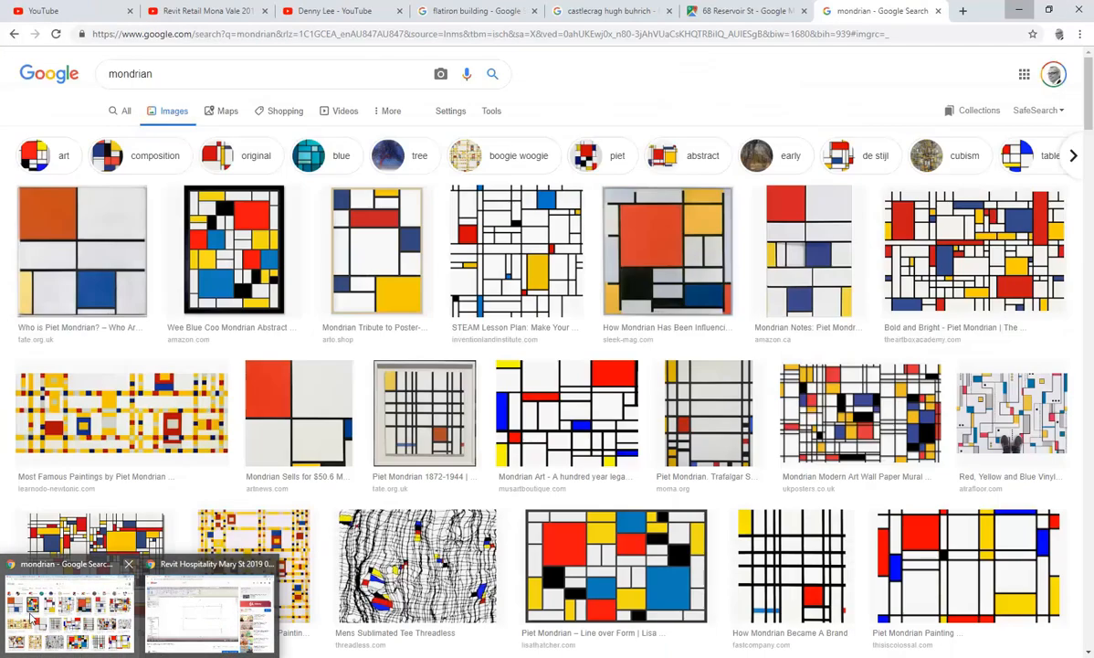
click(32, 619)
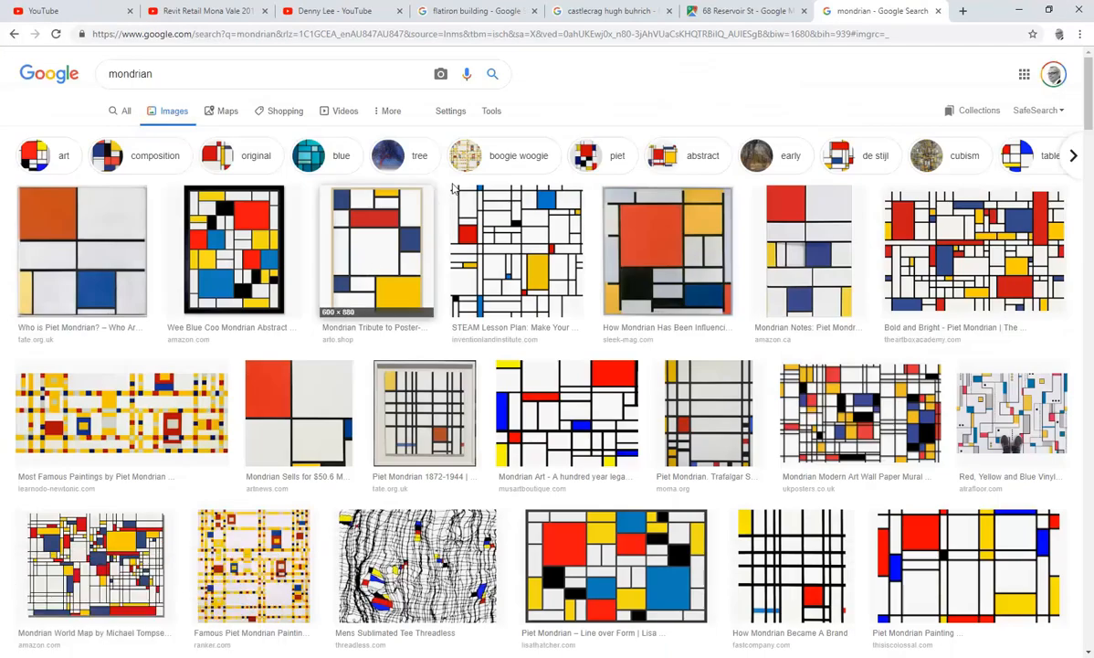
click(740, 11)
drag(235, 376, 352, 351)
scroll(231, 334, up, 2)
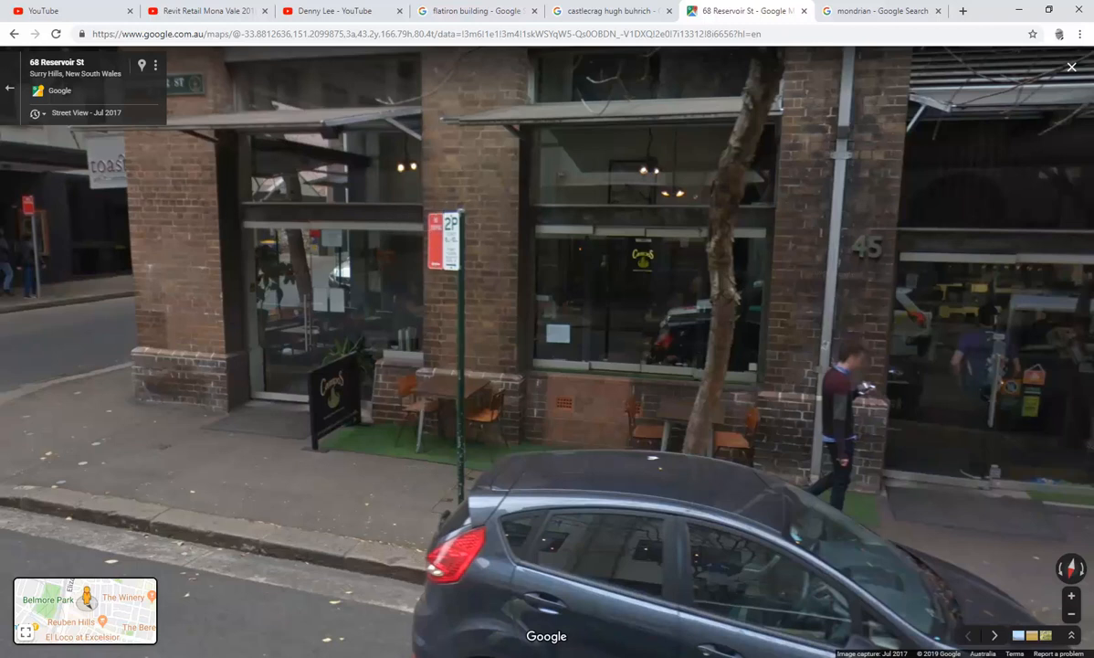
key(alt+Tab)
double_click(66, 443)
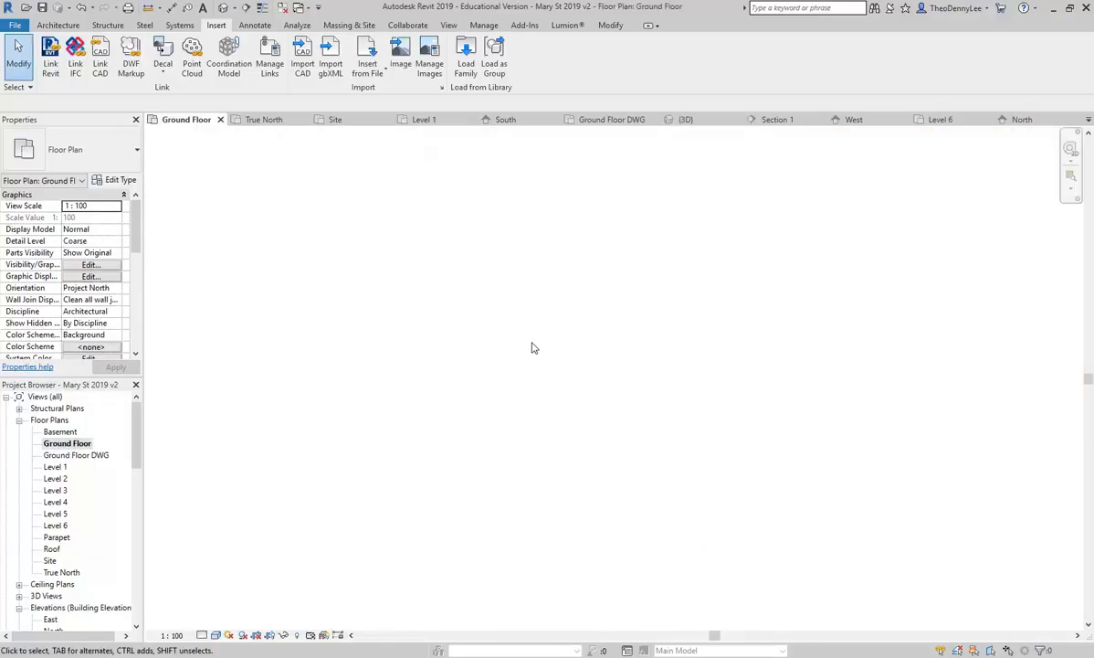
Step: Show the Ground Floor DWG plan in the Hidden Line visual style
click(90, 456)
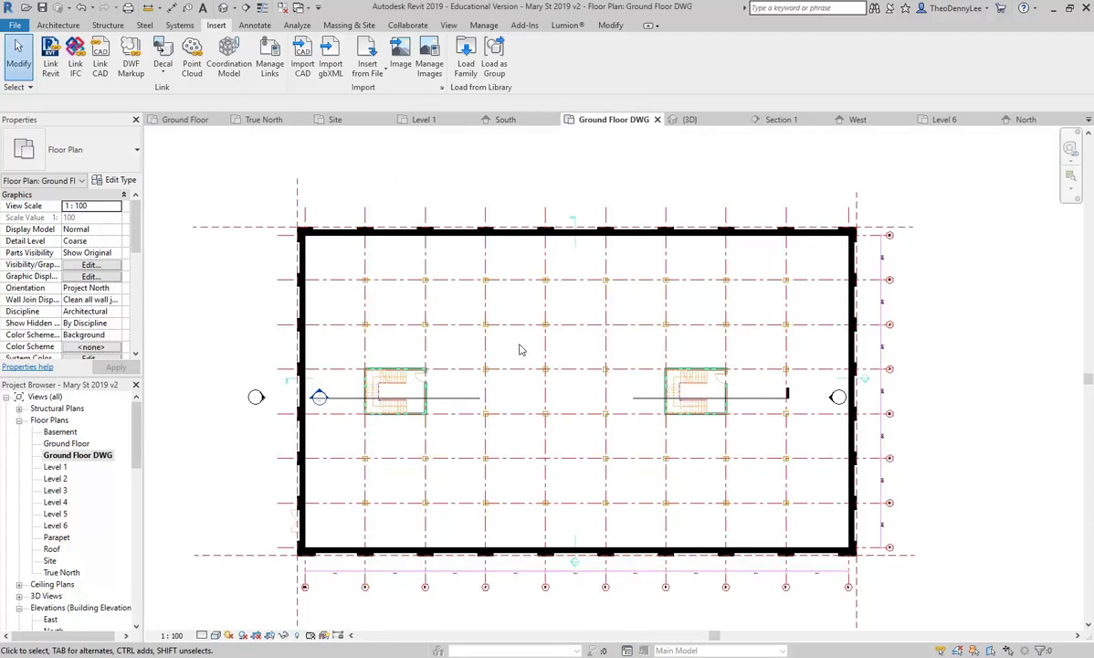
mouse_move(614, 442)
middle_down()
mouse_move(591, 408)
mouse_move(606, 425)
middle_up()
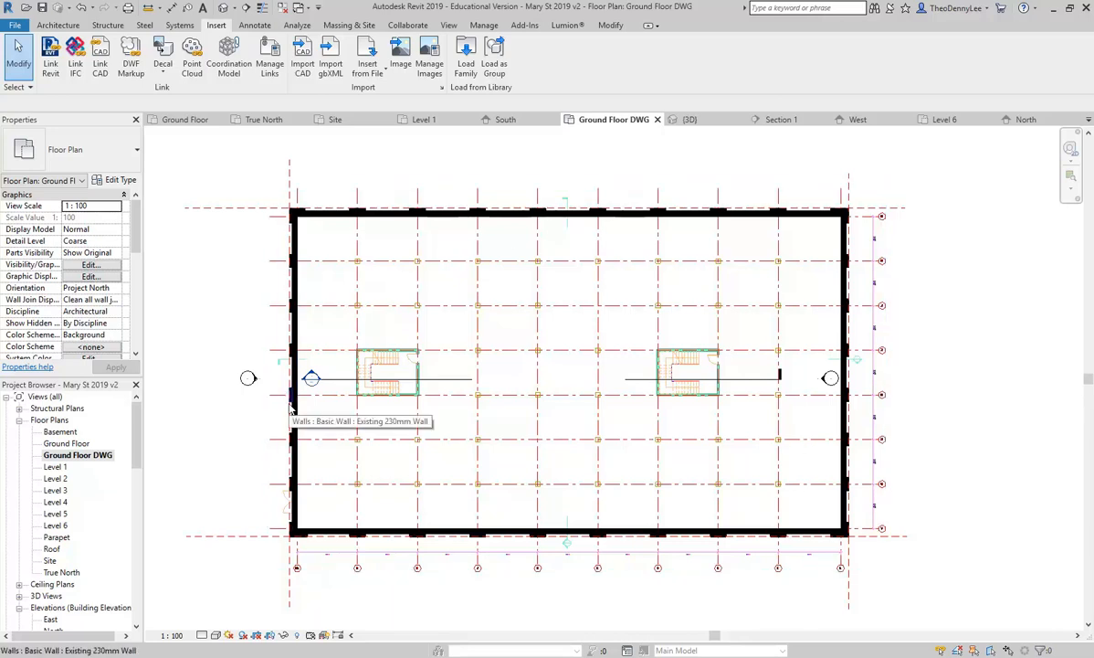
click(216, 635)
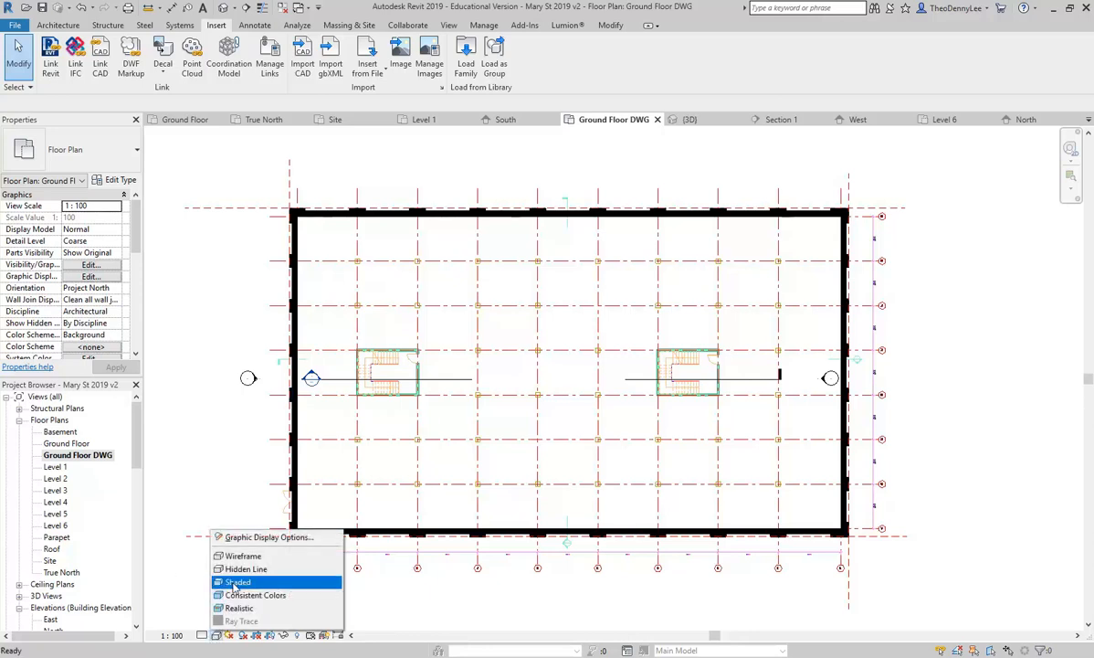
click(236, 557)
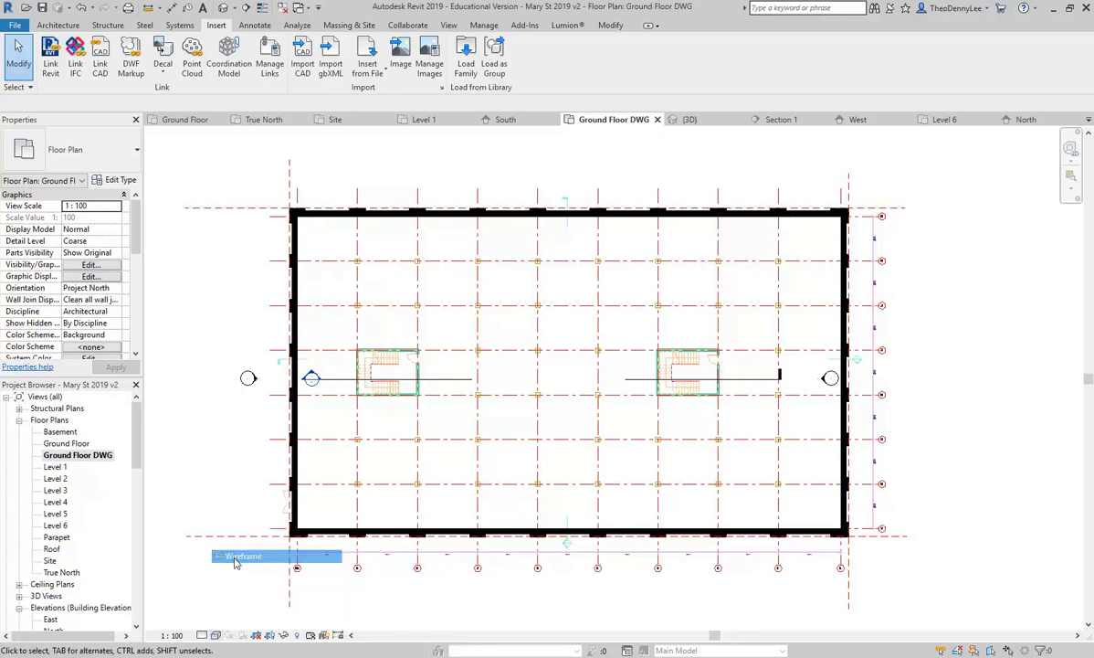
click(217, 635)
click(243, 565)
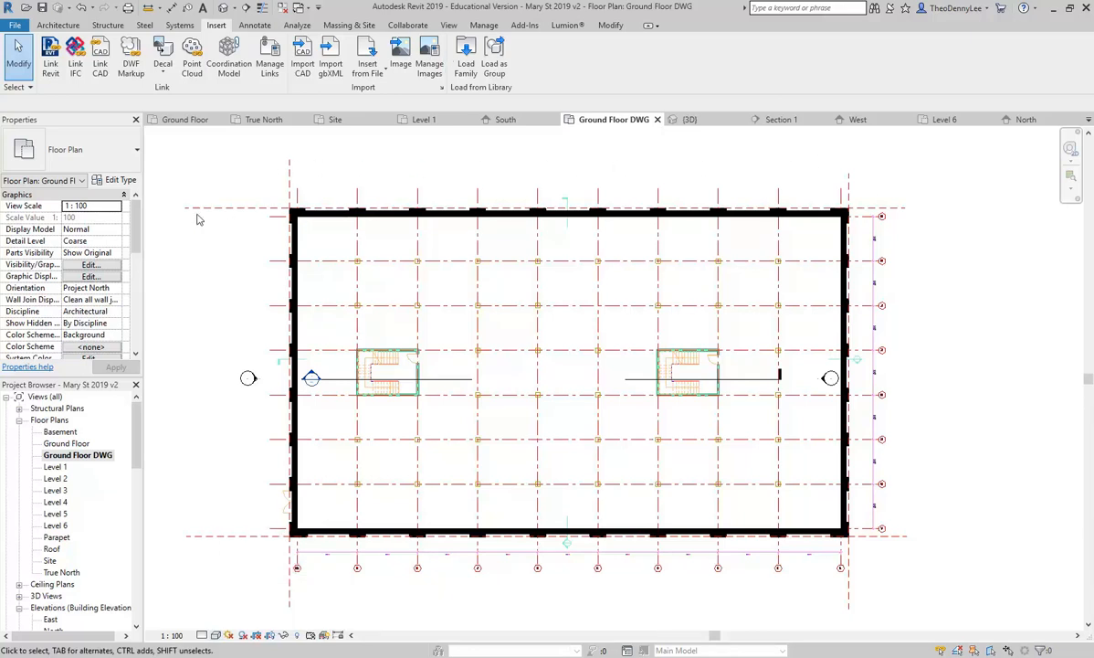
Step: Zoom to the left wall and door and select the existing west wall
right_click(253, 527)
click(206, 488)
scroll(243, 496, up, 4)
middle_drag(243, 496, 300, 447)
scroll(301, 447, up, 1)
scroll(579, 384, up, 3)
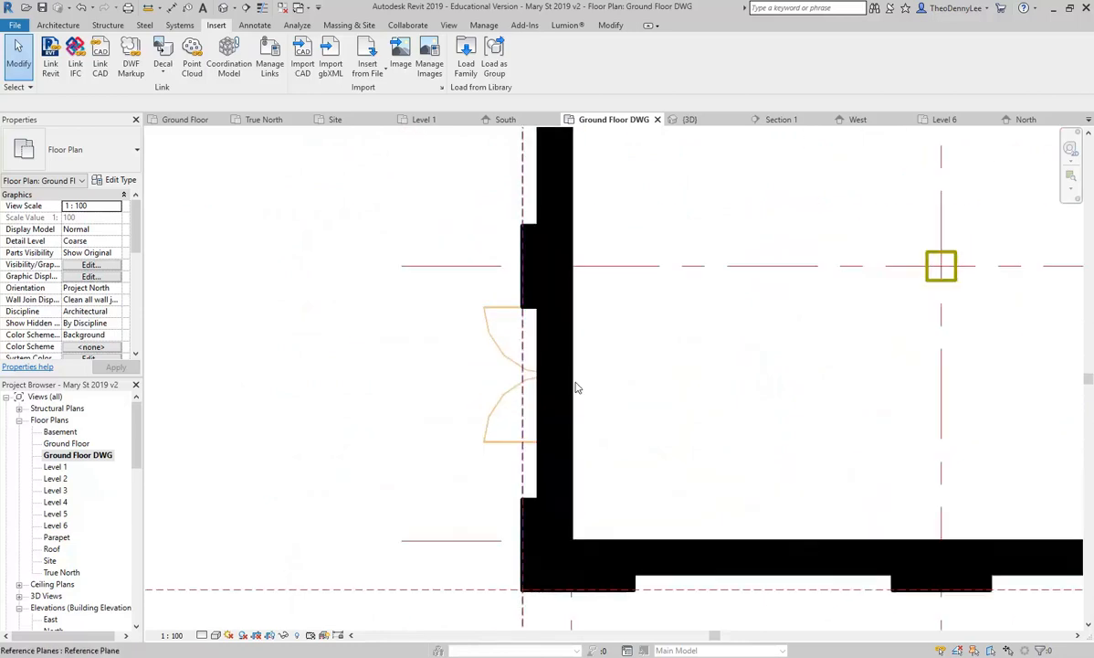
click(541, 349)
Step: Inspect the gridlines around the wall, deselect it and switch to the West elevation
middle_drag(449, 356, 322, 367)
scroll(322, 367, down, 3)
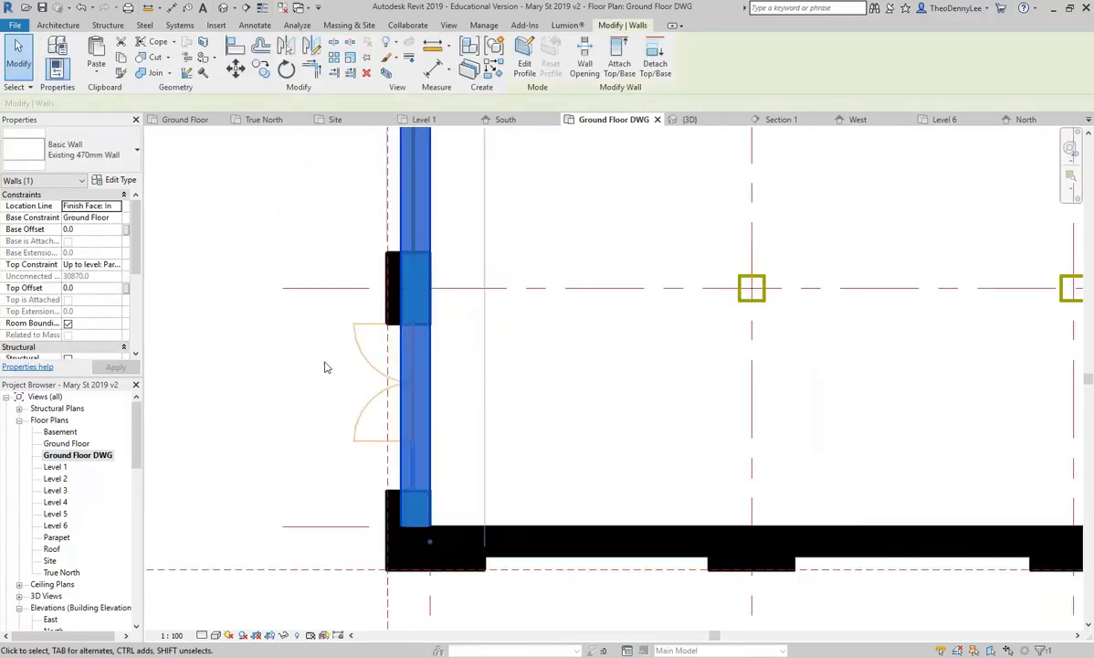
scroll(324, 367, up, 2)
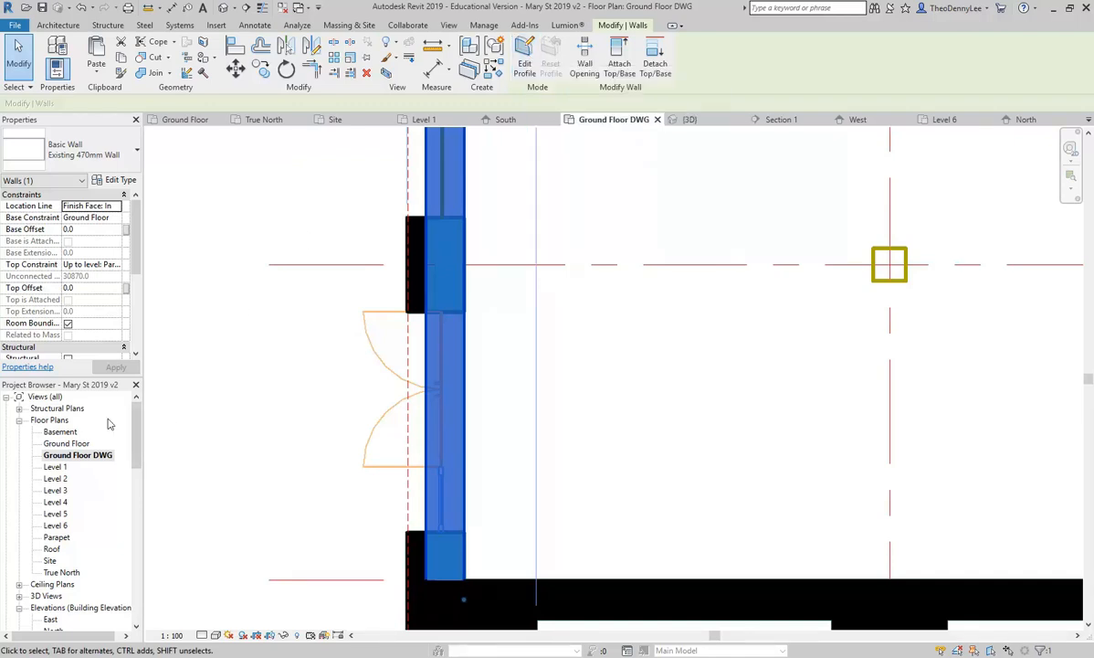
scroll(309, 334, down, 4)
scroll(350, 257, up, 2)
middle_drag(372, 275, 286, 371)
key(Escape)
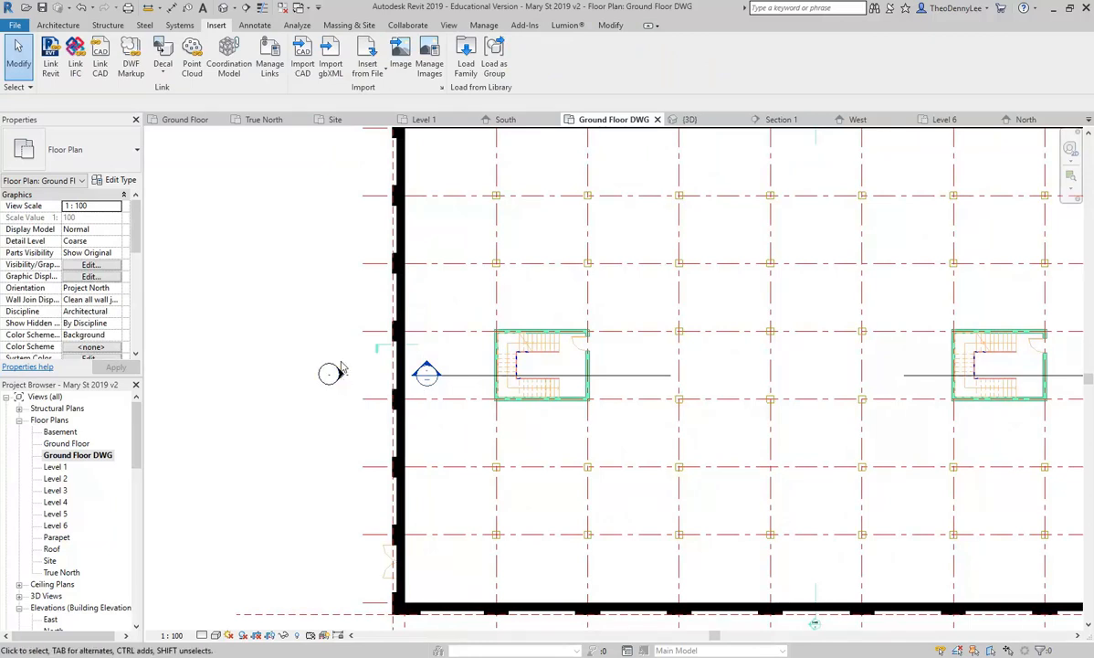
double_click(342, 376)
Step: Zoom into the West elevation near Ground Floor and select an Existing 470mm Wall strip
middle_drag(694, 453, 594, 342)
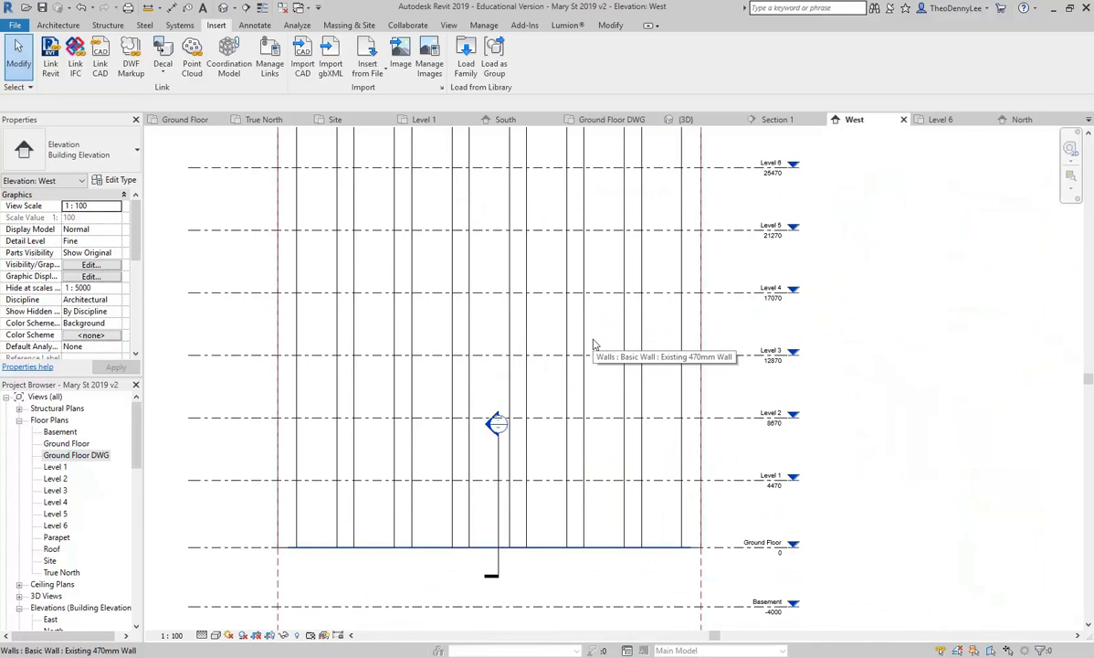
drag(133, 440, 133, 496)
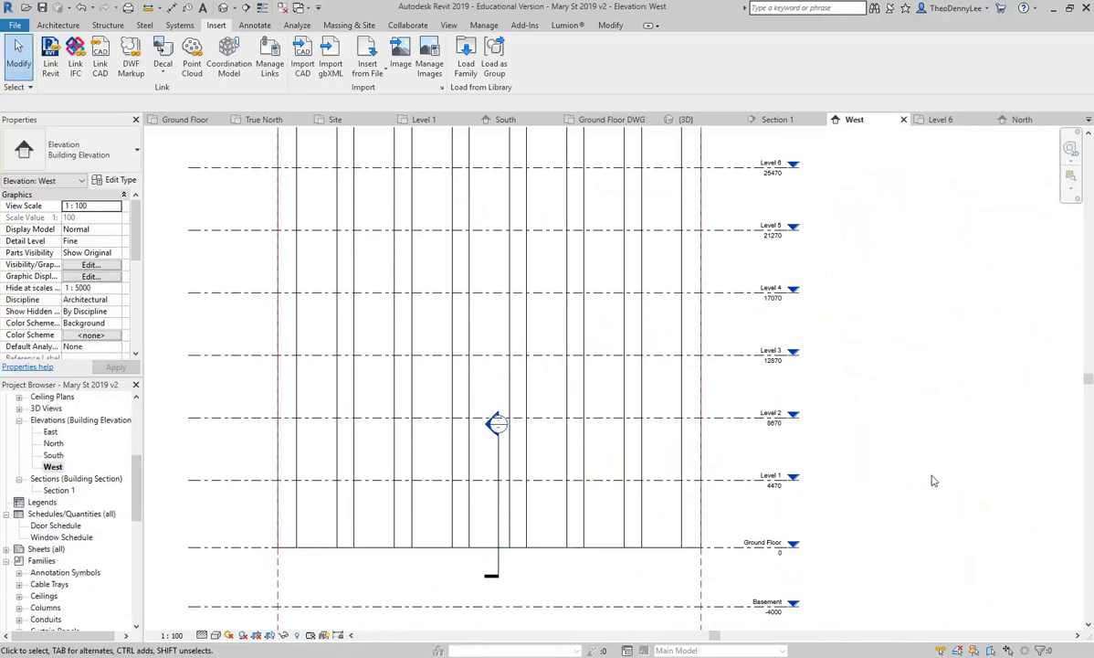
scroll(702, 548, up, 4)
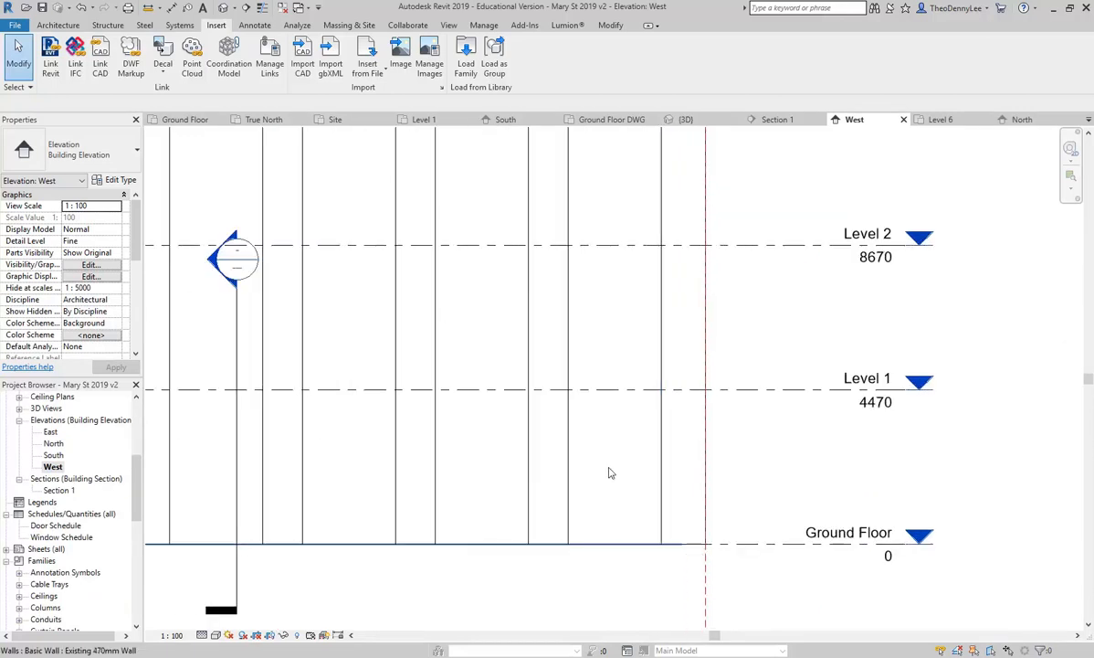
click(611, 473)
click(779, 454)
click(612, 512)
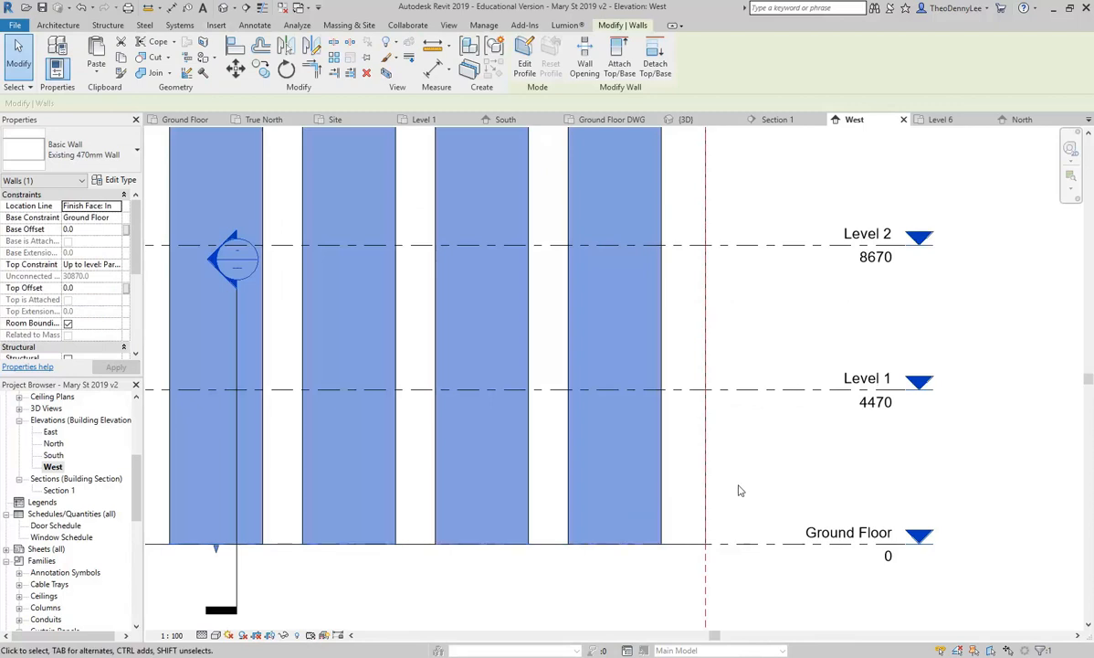
click(692, 457)
click(630, 464)
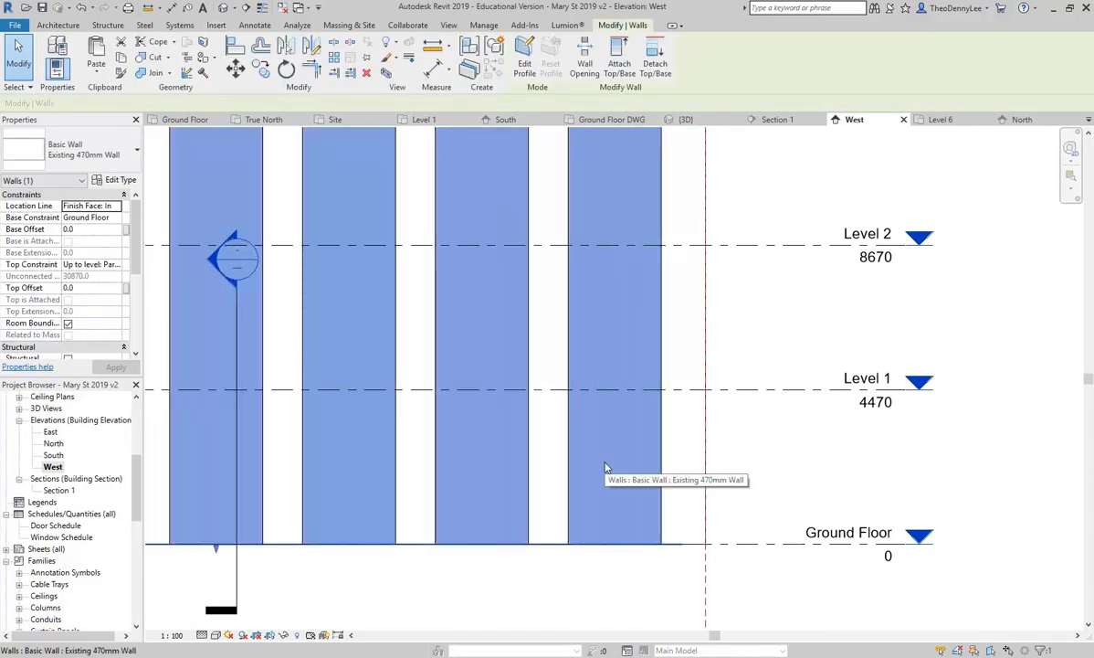
scroll(721, 481, down, 5)
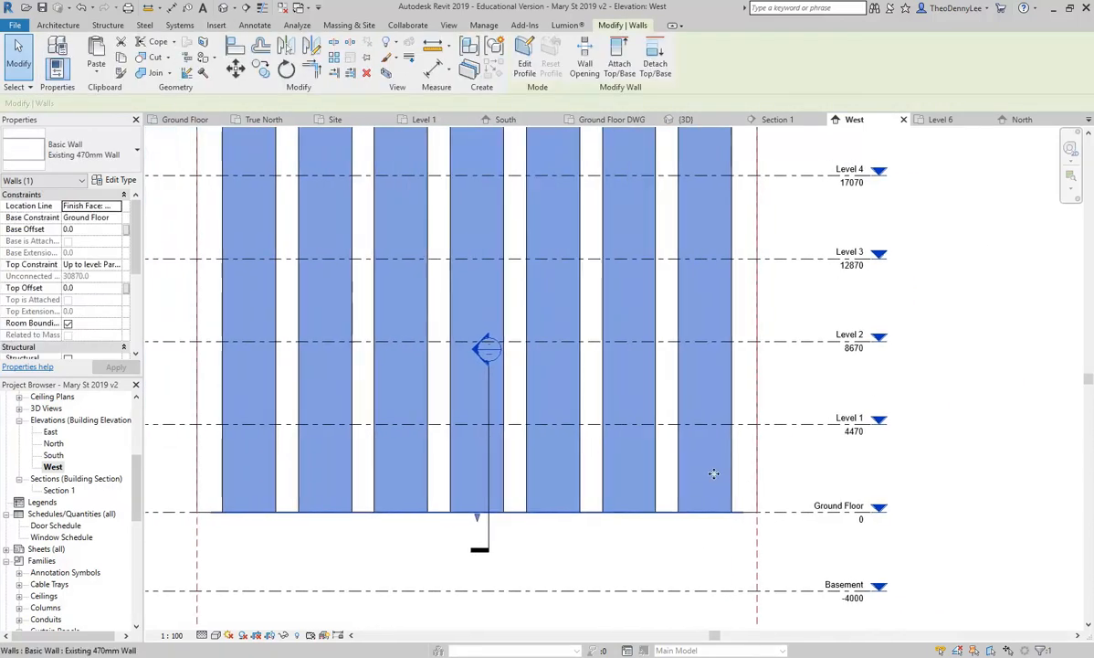
scroll(754, 485, up, 5)
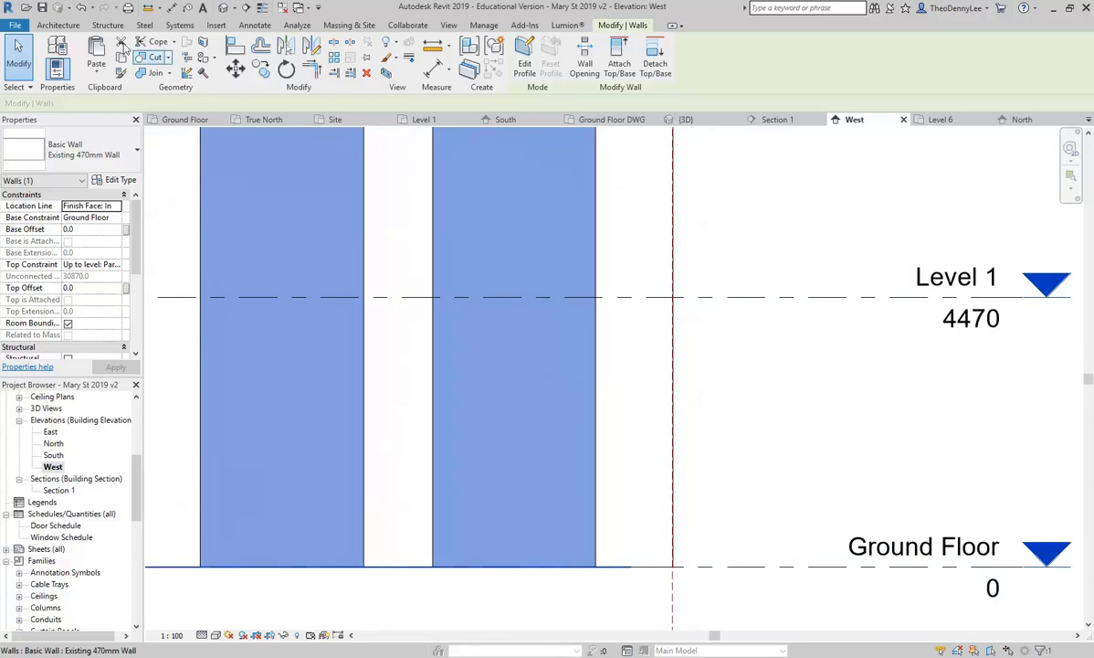
Step: Bring up the Architecture tools, then reselect the Existing 470mm Wall strip by its face
click(58, 25)
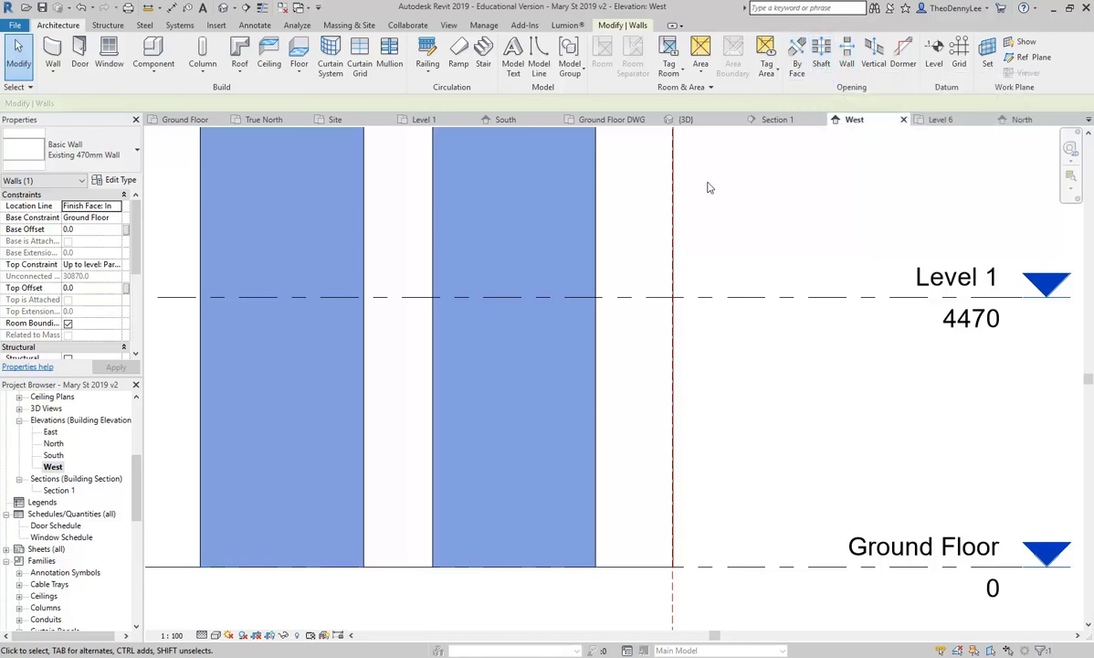
click(736, 365)
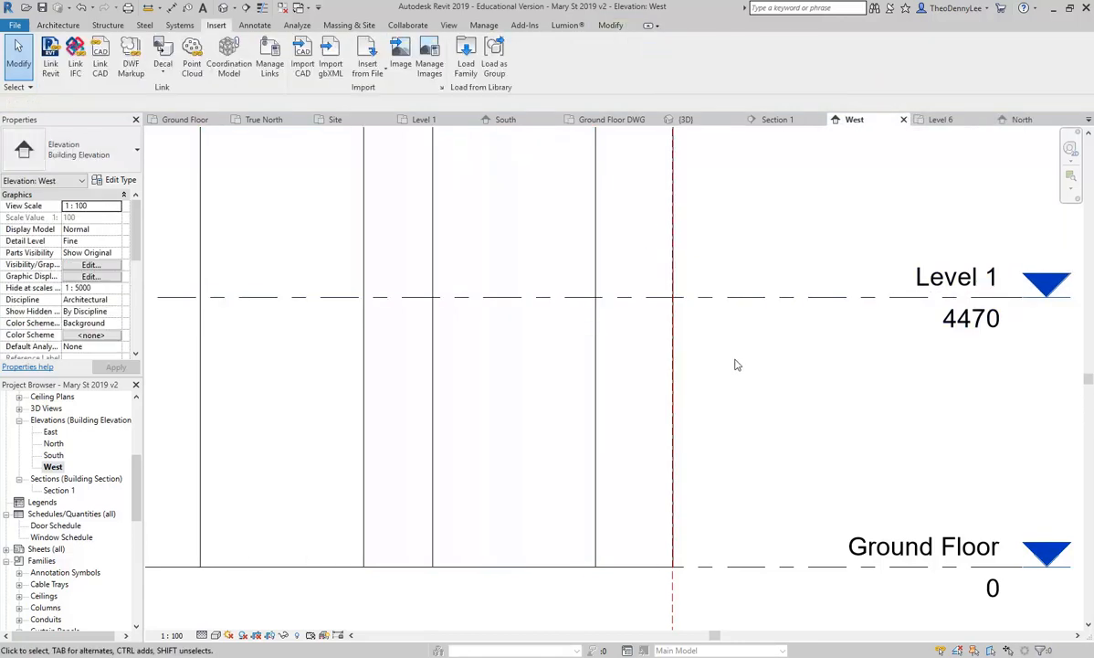
click(471, 404)
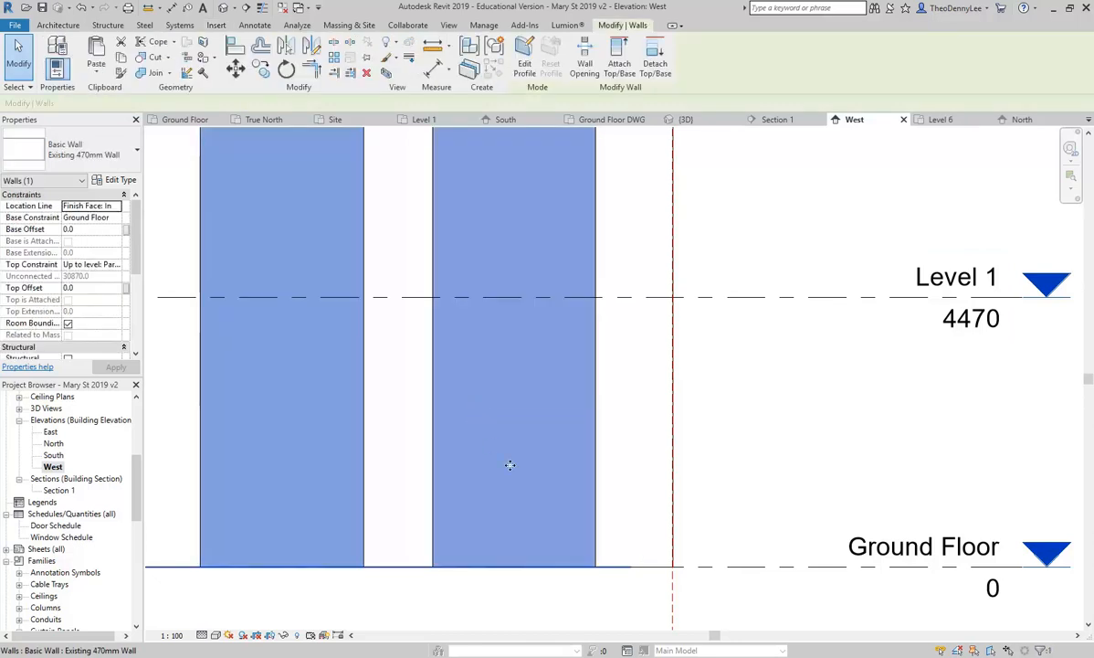
click(703, 442)
click(500, 440)
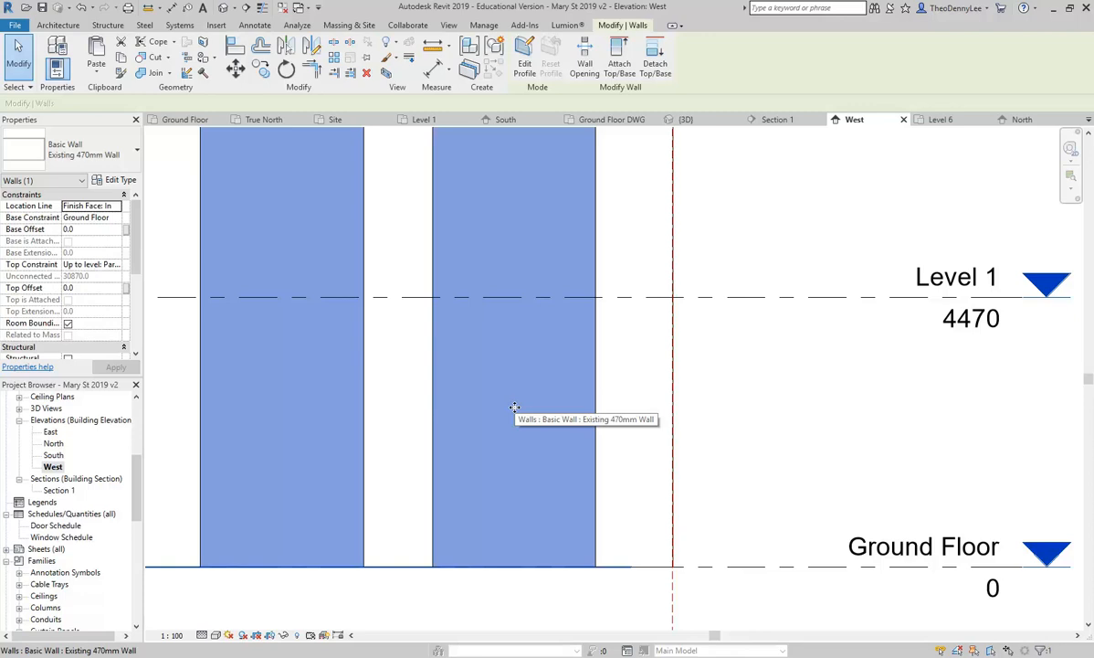
key(Escape)
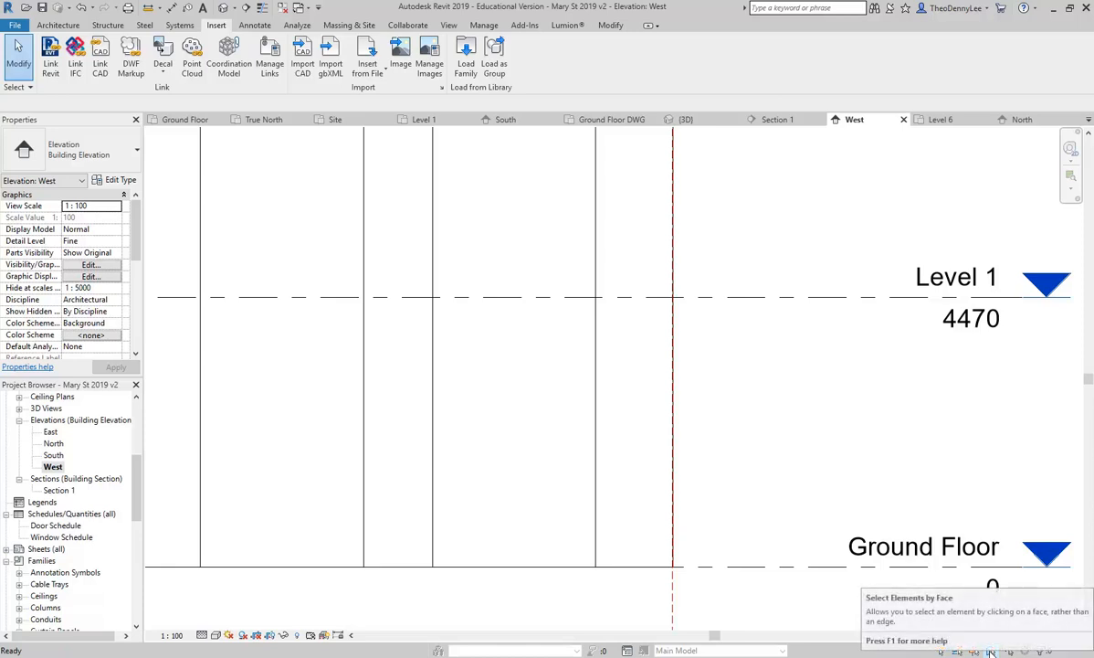
click(494, 403)
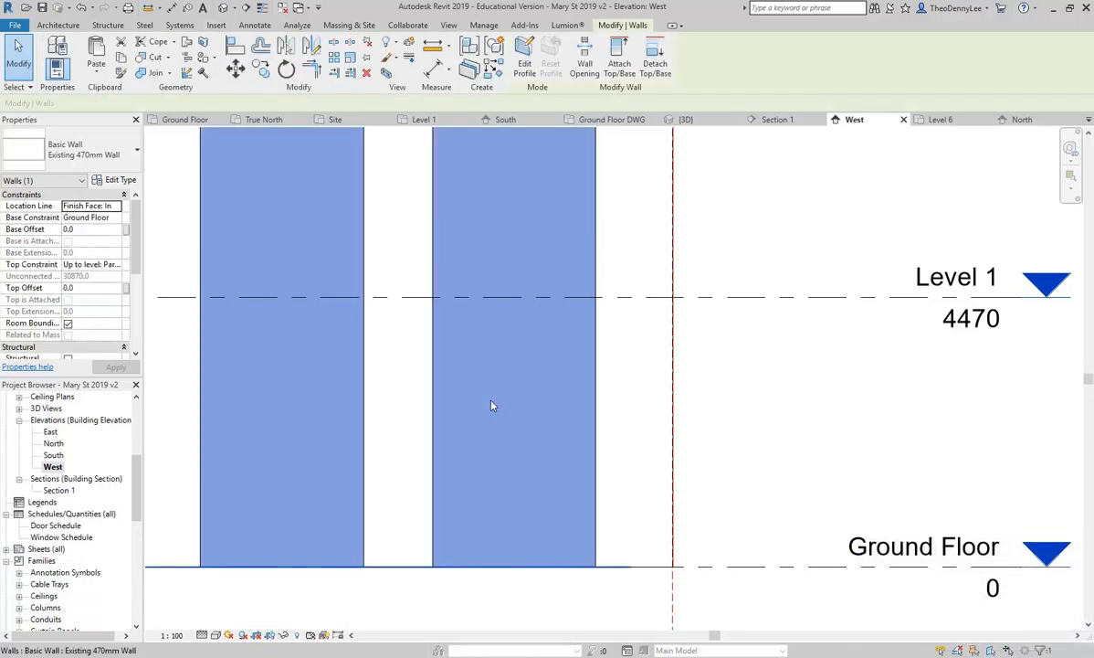
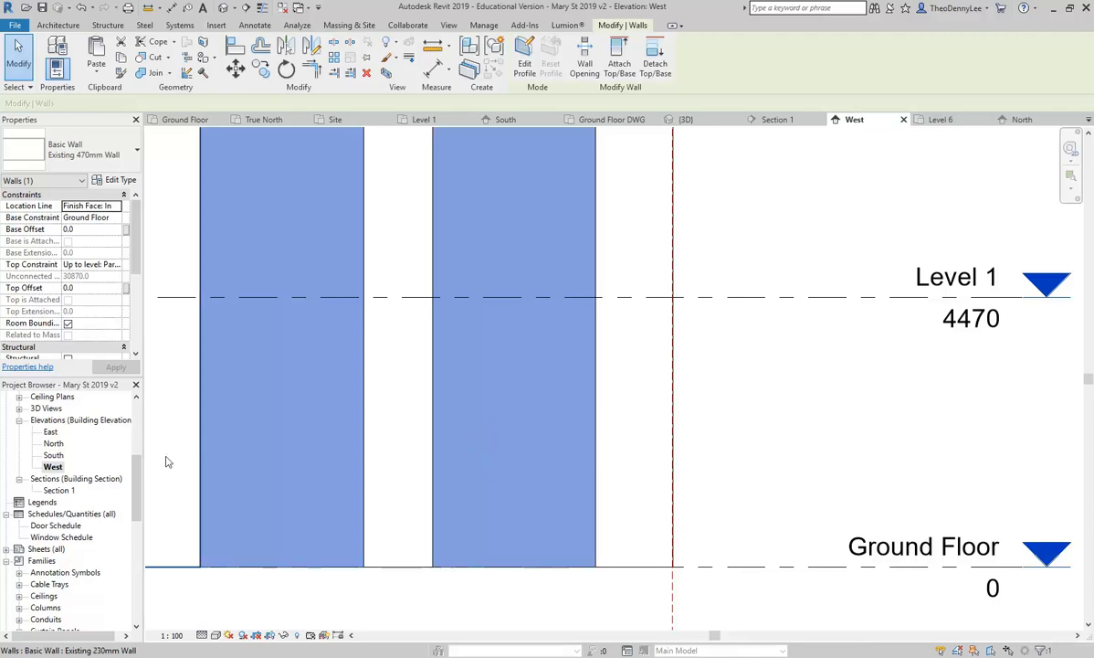
Step: Open the Ground Floor plan from the Project Browser's Floor Plans list
drag(139, 478, 143, 451)
scroll(62, 444, up, 3)
double_click(64, 444)
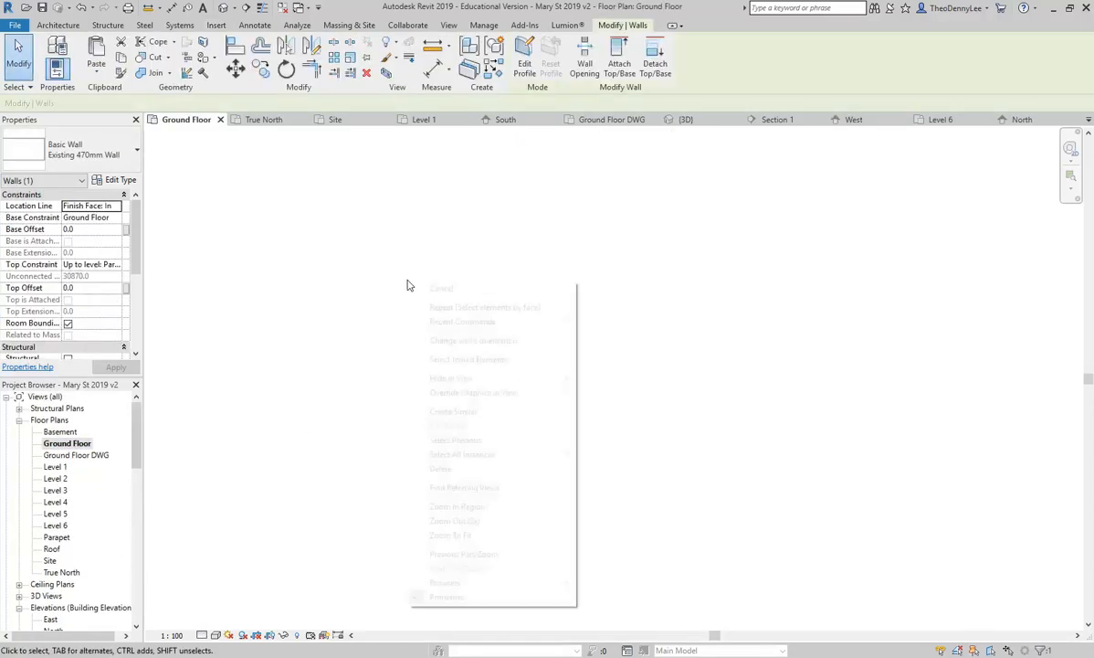
Step: Restore the plan's previous zoom and clear the wall selection
right_click(409, 285)
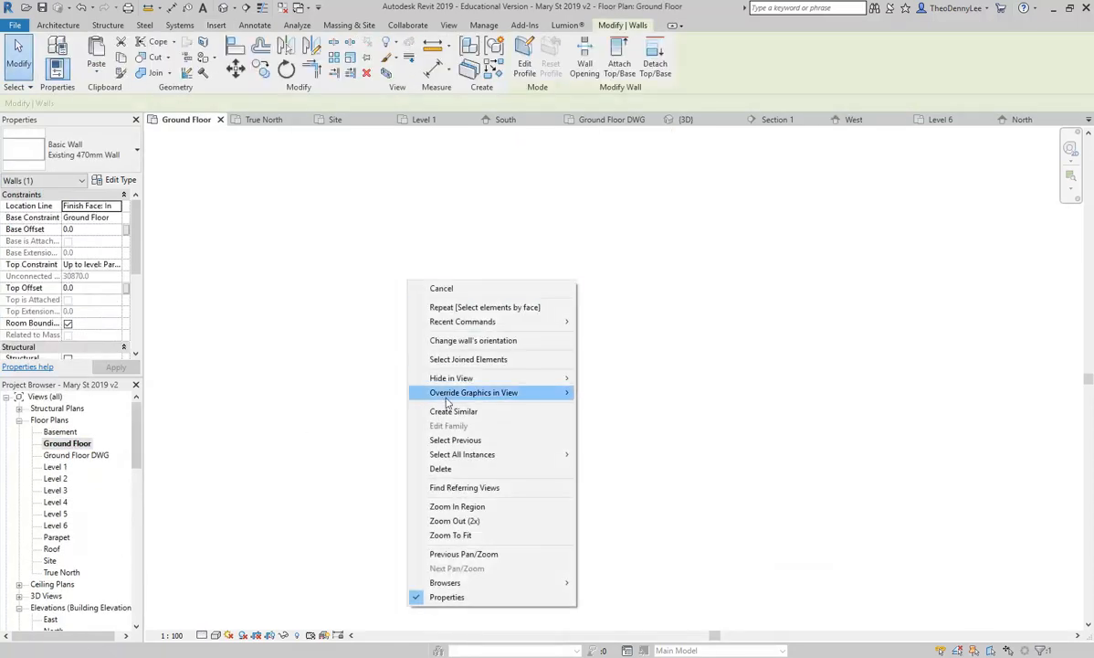
click(452, 535)
click(393, 408)
scroll(377, 384, up, 5)
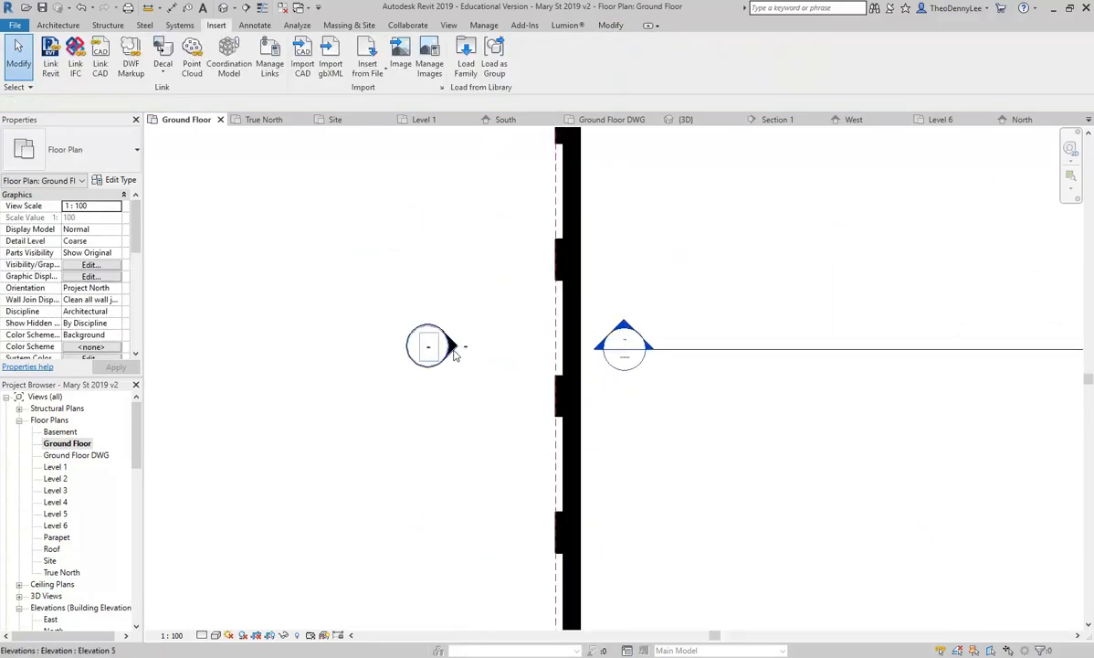
Step: Nudge the West elevation marker up-left and shift its view line and extent slightly
click(454, 349)
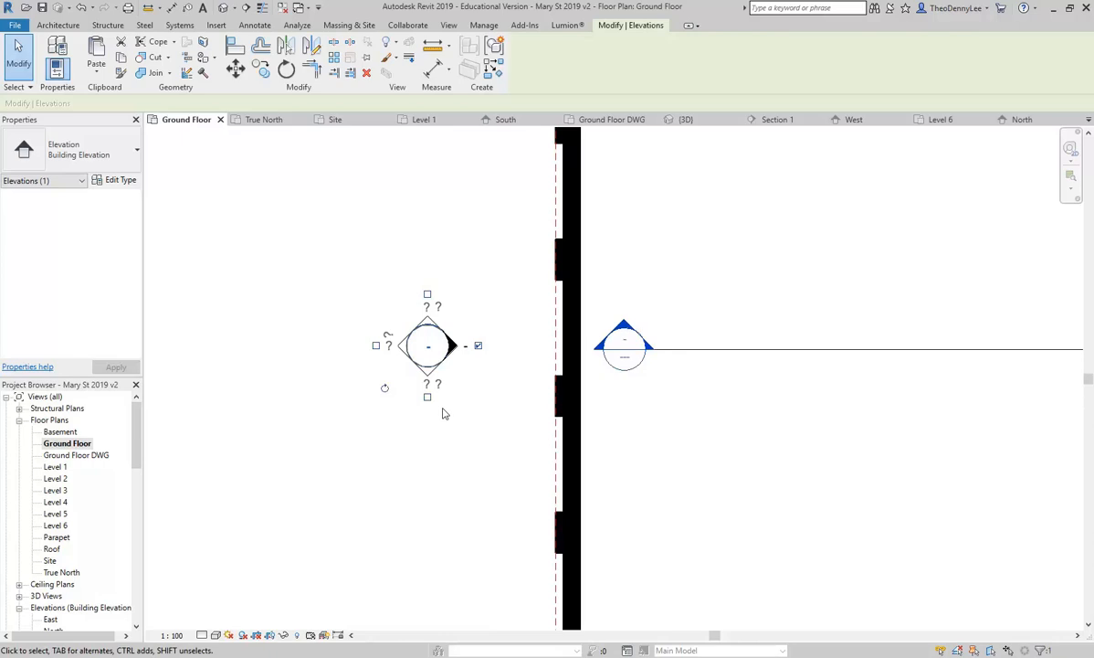
drag(419, 363, 408, 359)
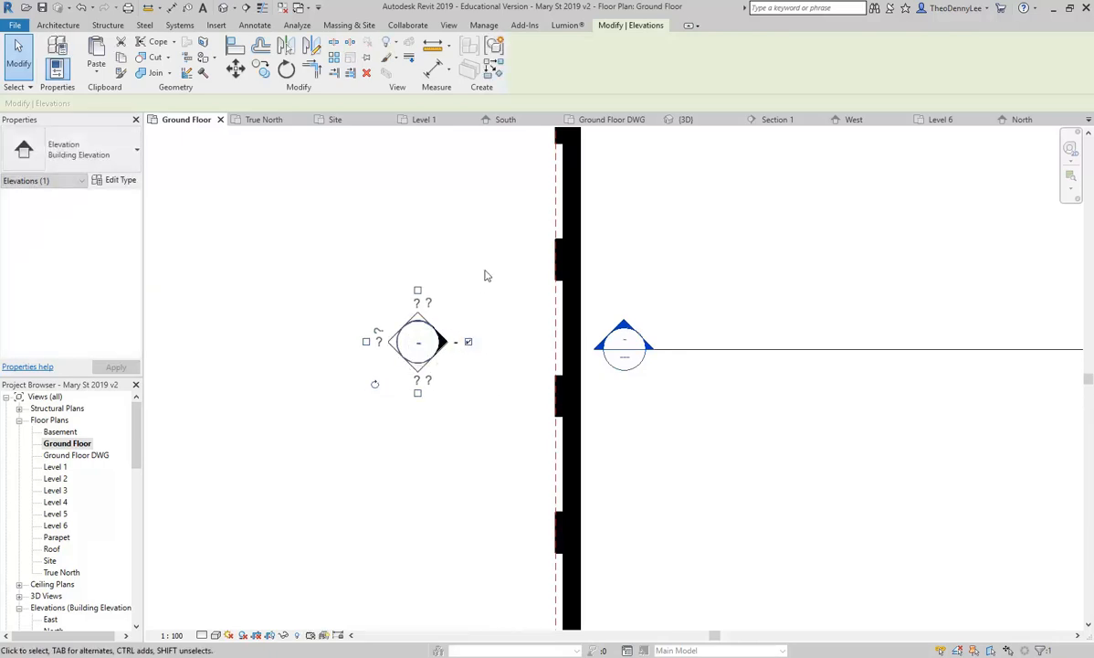
click(466, 315)
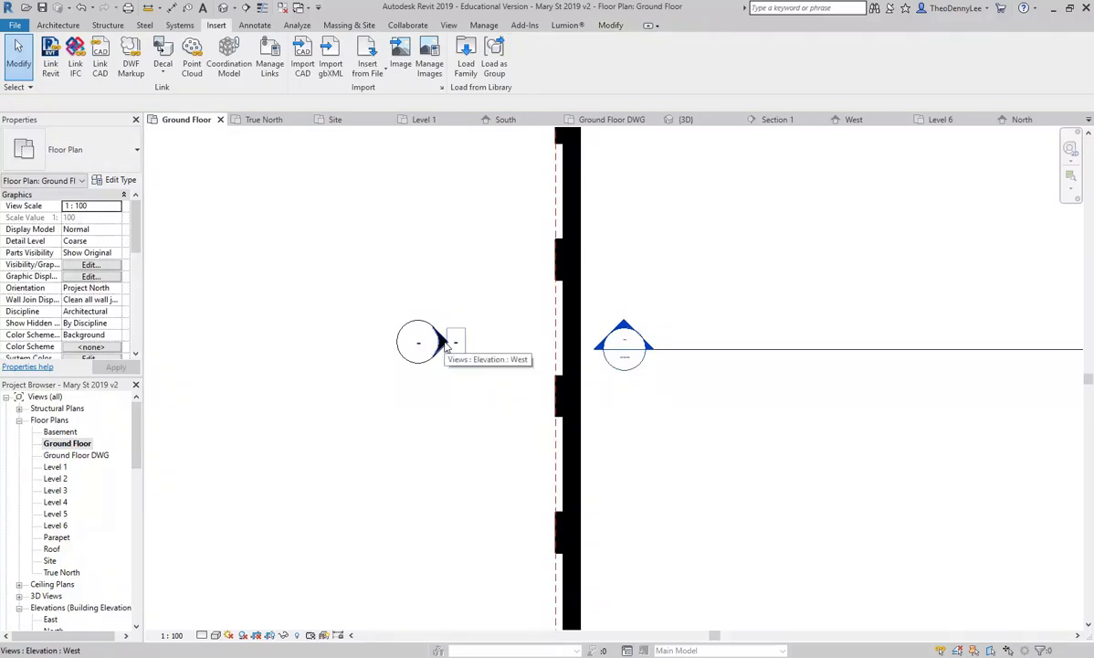
click(445, 344)
mouse_move(430, 294)
mouse_down()
mouse_move(443, 293)
mouse_move(433, 289)
mouse_up()
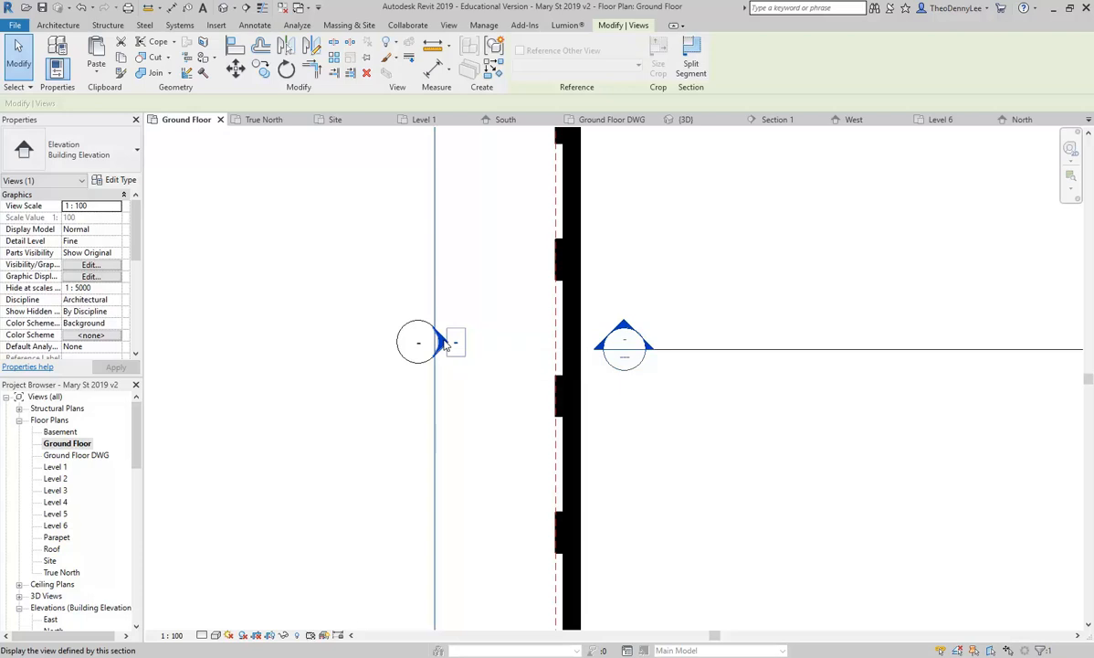
drag(435, 305, 440, 303)
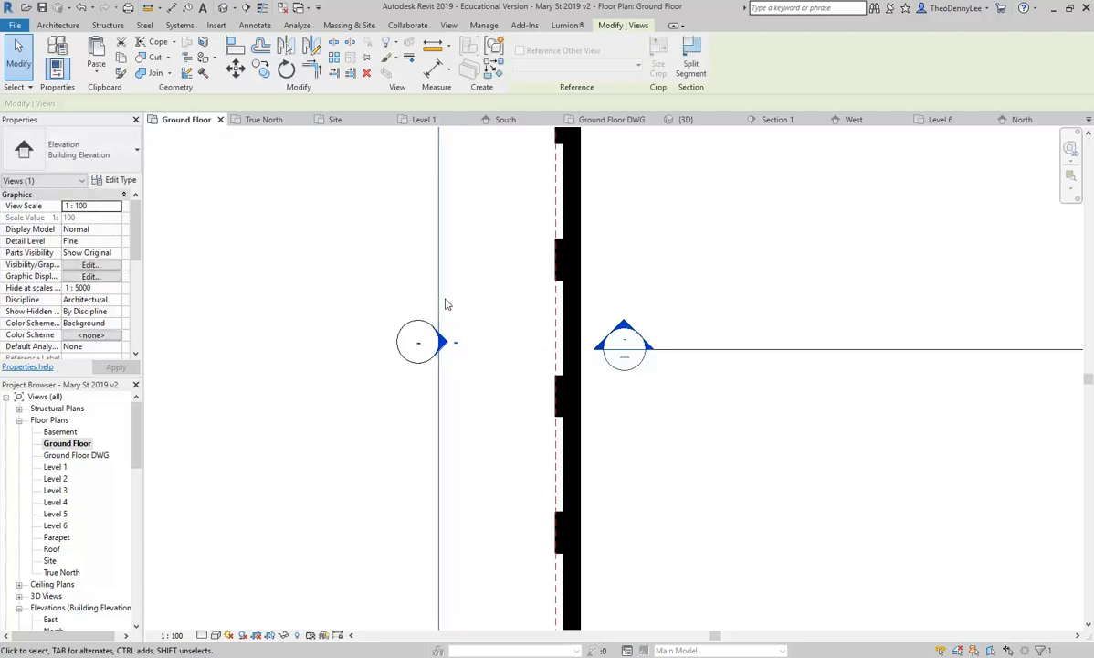
Step: Open the West elevation view from its marker
click(385, 278)
double_click(444, 342)
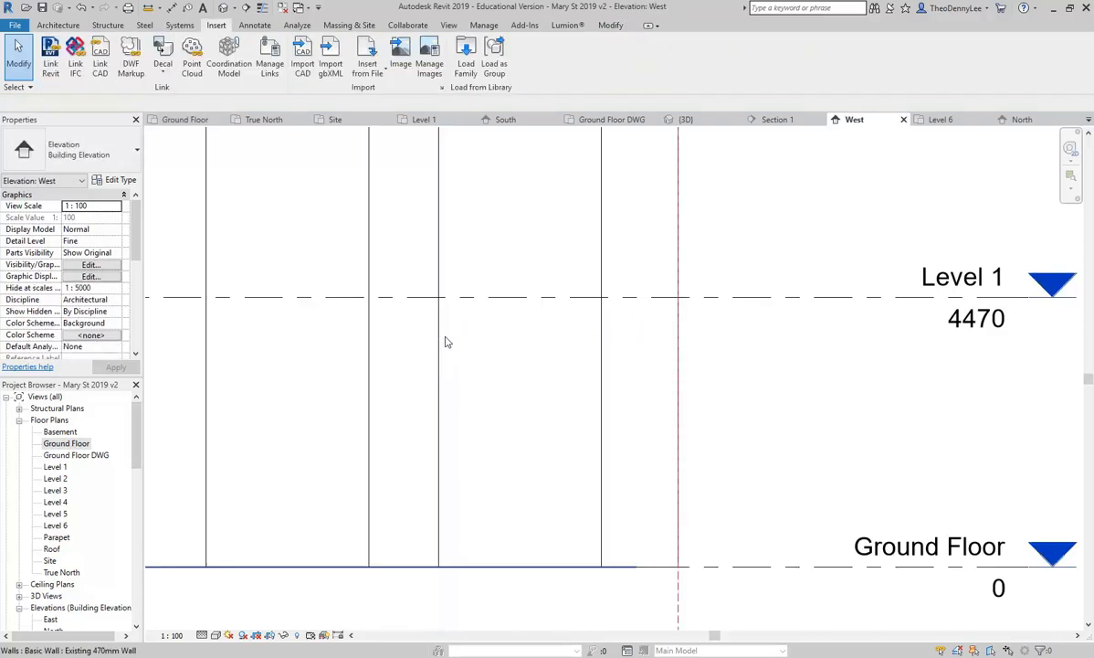
scroll(543, 359, down, 4)
Step: Switch to AutoCAD's A103 section drawing and pan it into view
mouse_move(368, 649)
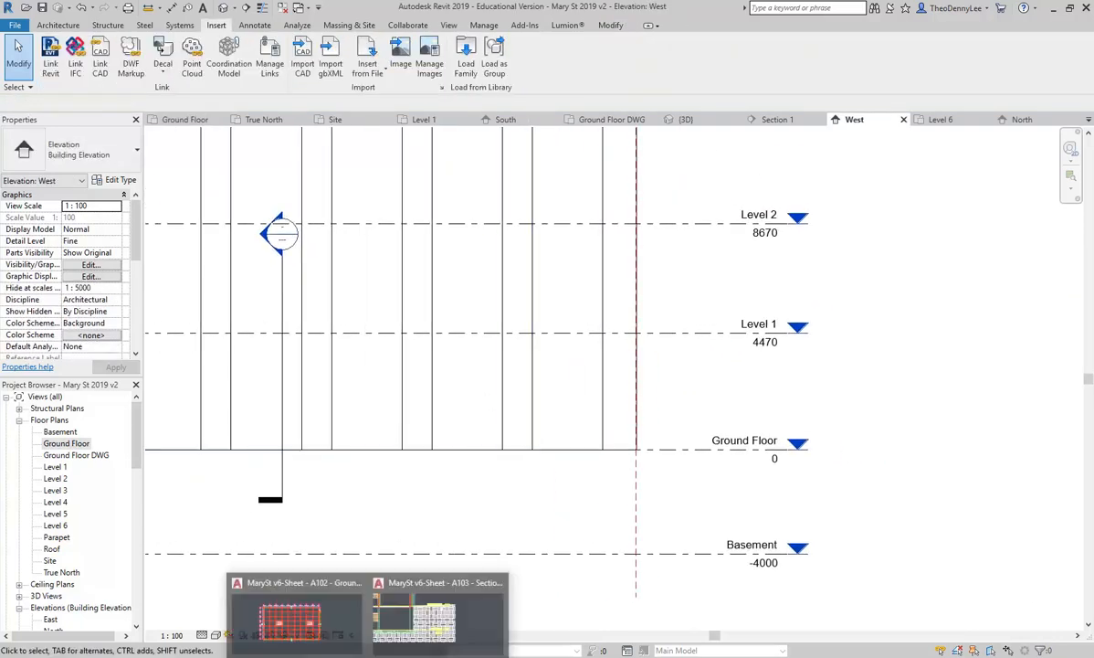
click(470, 622)
scroll(475, 450, down, 5)
scroll(475, 451, up, 5)
middle_drag(236, 227, 320, 300)
click(59, 15)
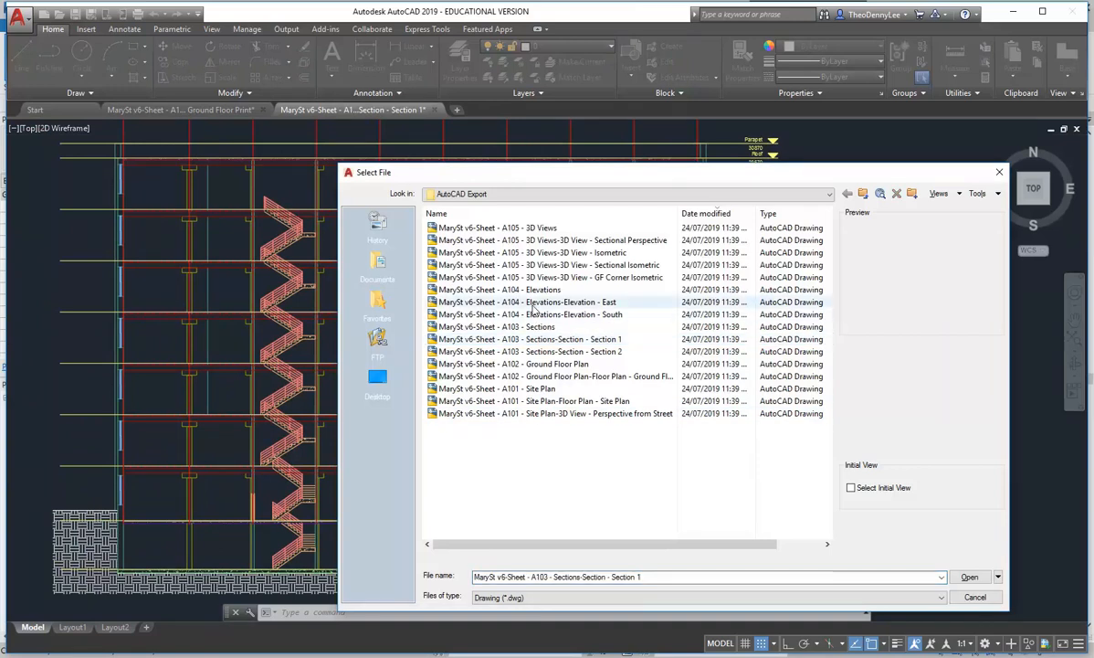
Step: Open the Elevations-Elevation - East.dwg drawing in AutoCAD
click(535, 304)
click(537, 315)
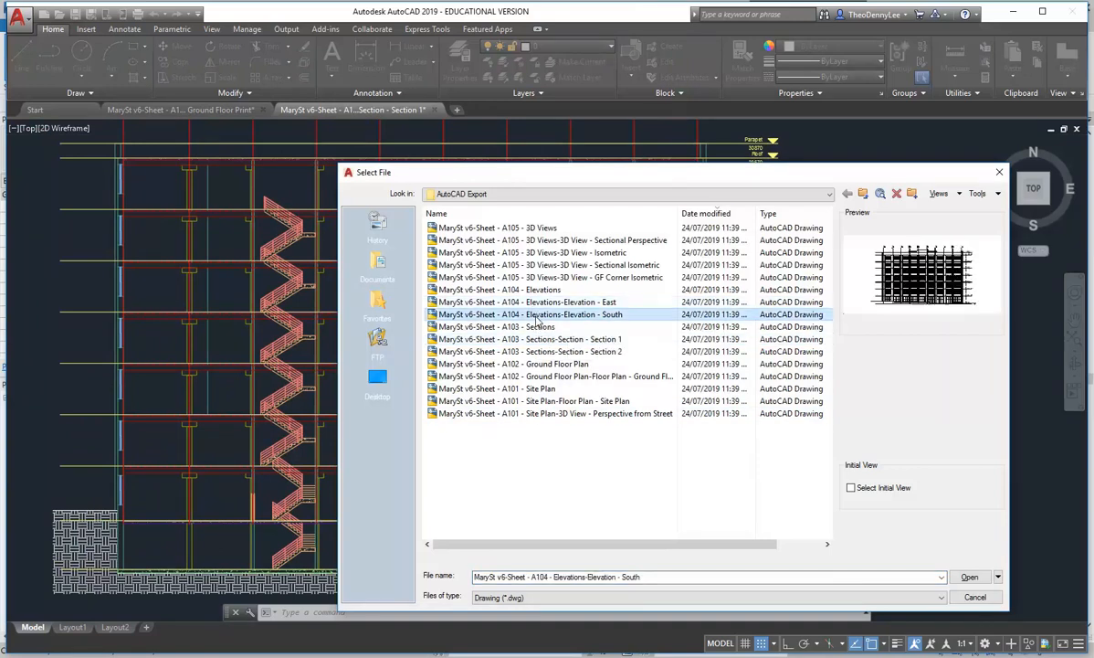
double_click(534, 303)
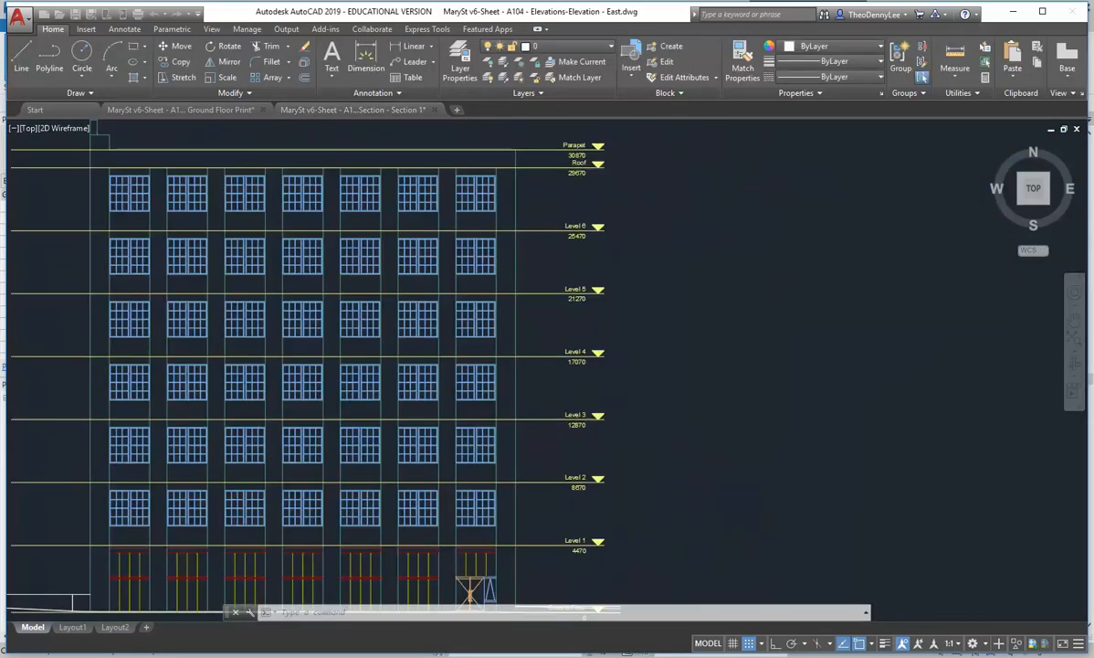
scroll(362, 465, up, 6)
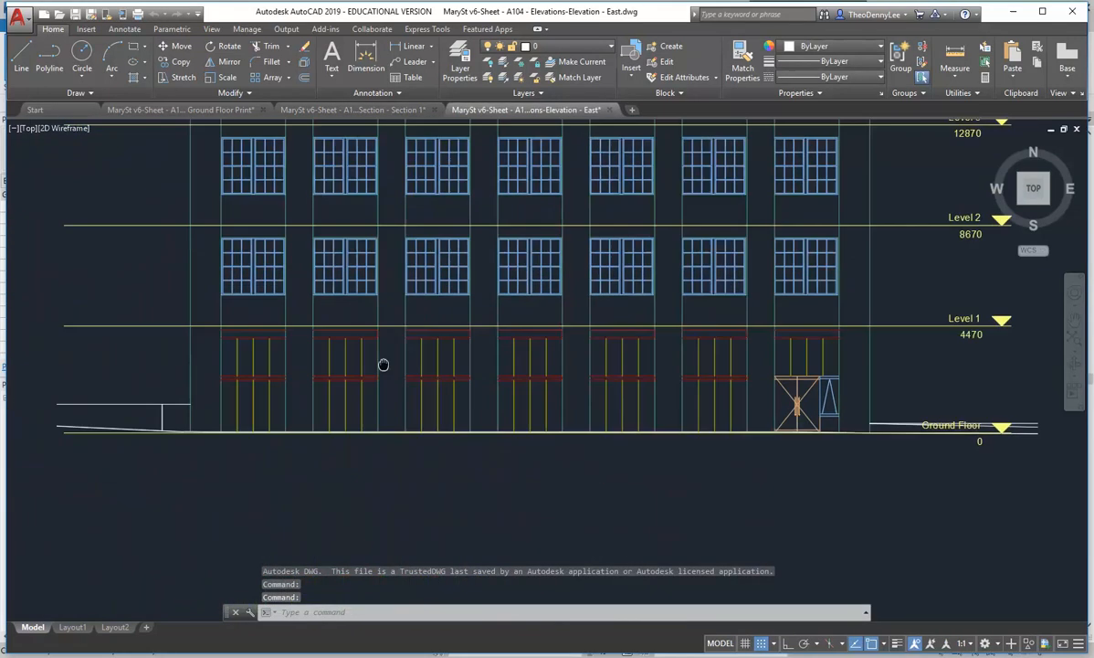
scroll(315, 381, up, 3)
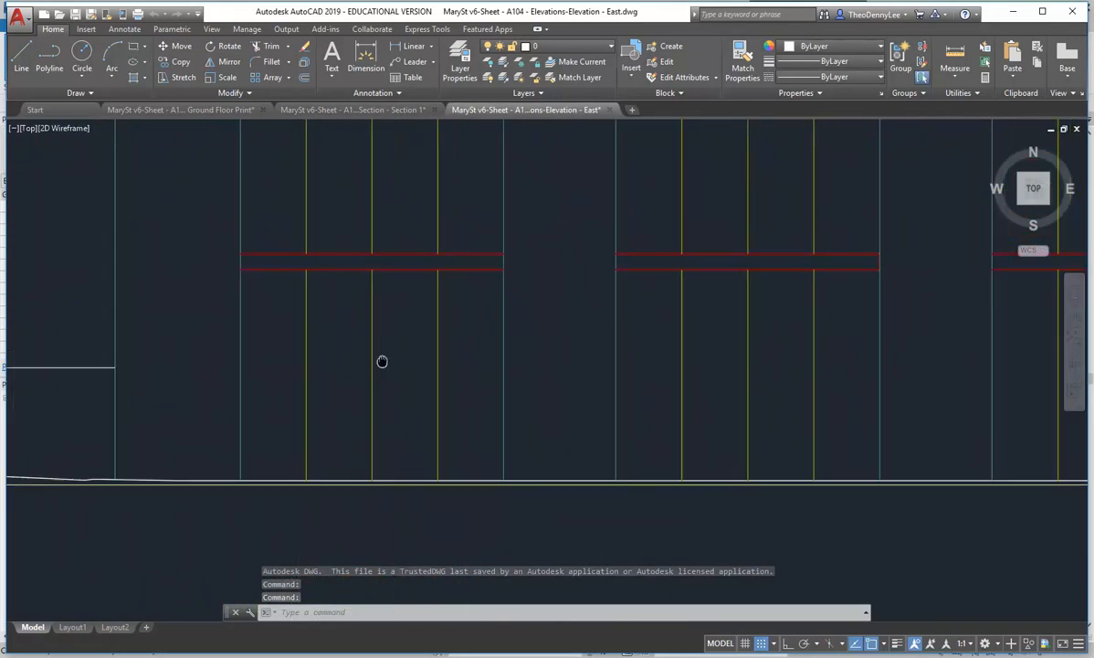
Step: Measure the 2200 distance from the red band down to the ground line
click(954, 59)
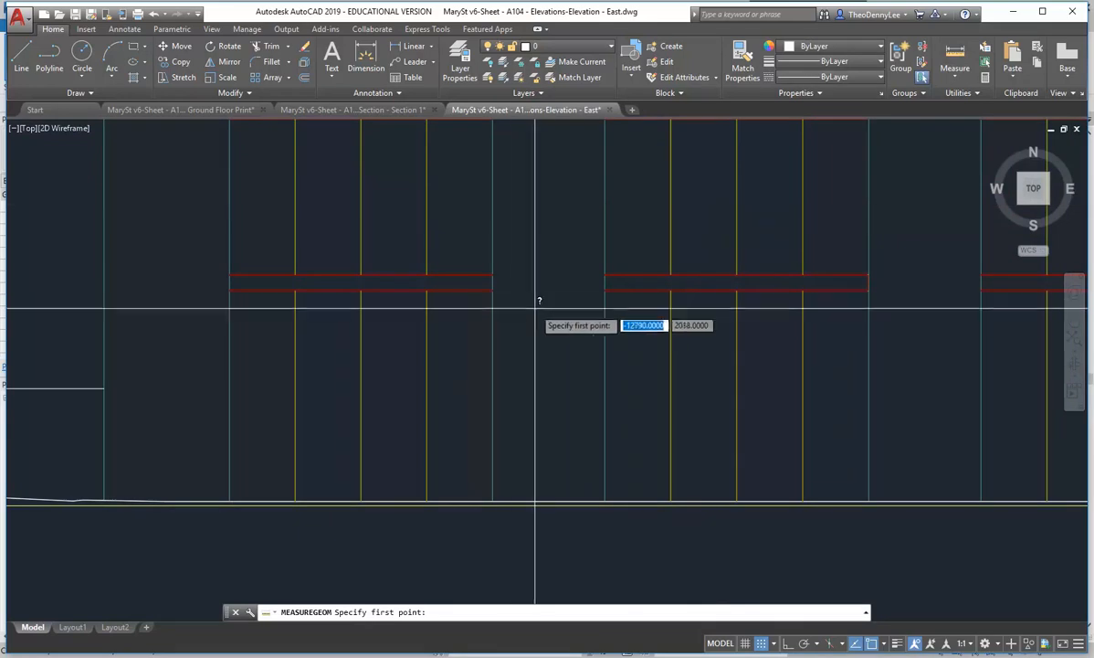
click(494, 290)
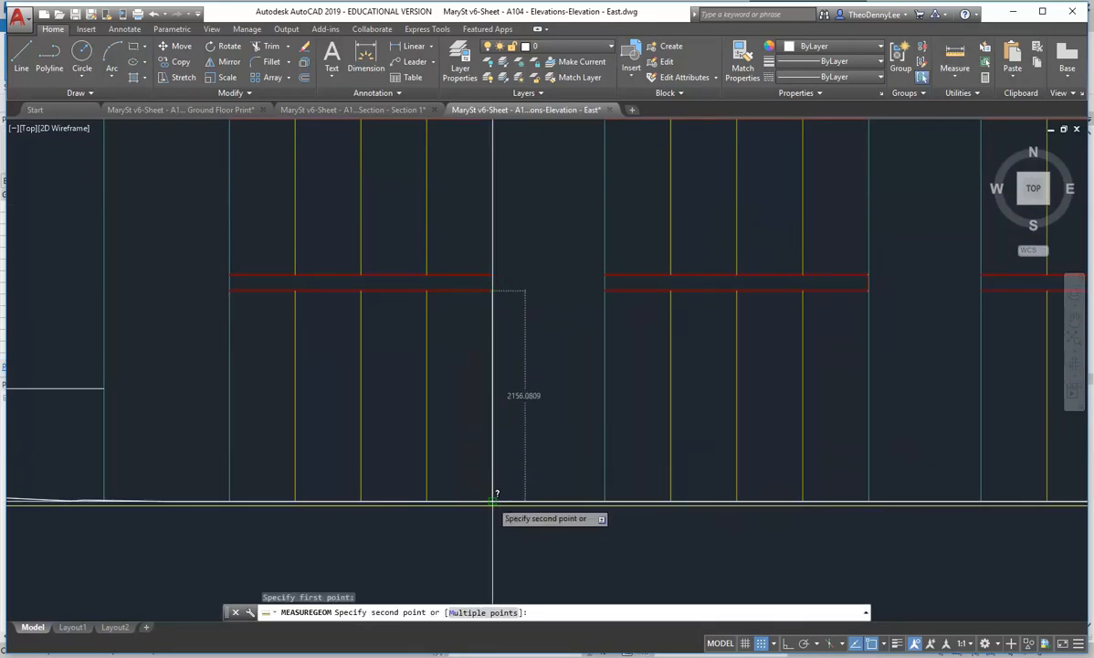
click(495, 500)
key(Escape)
key(Escape)
key(Escape)
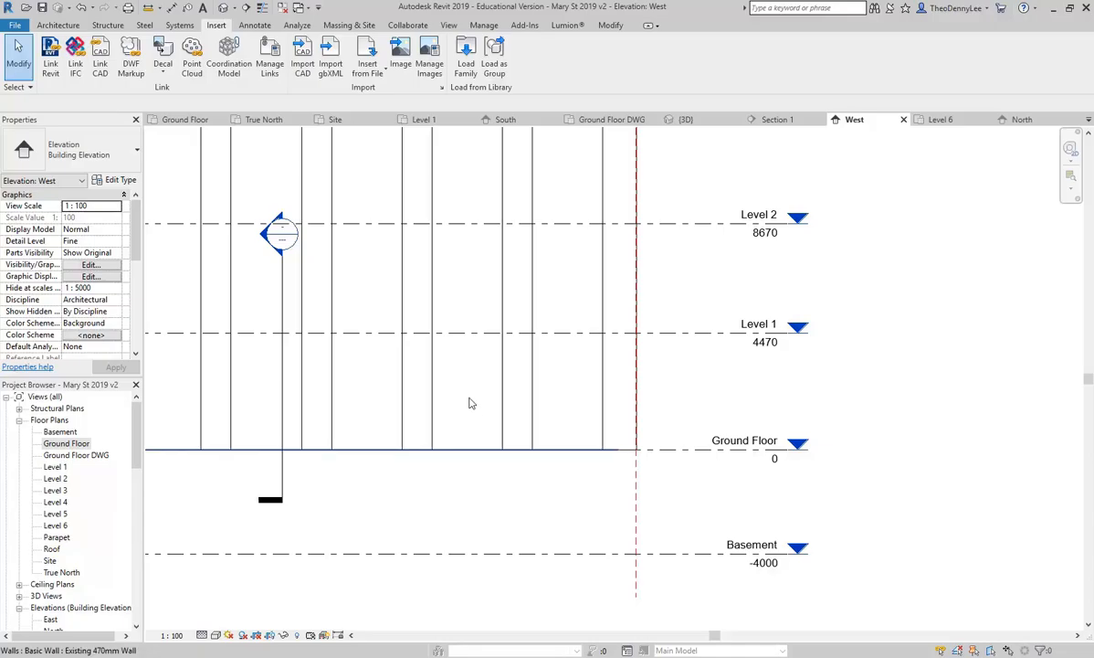
Step: Change the west wall's Base Constraint from Ground Floor to Basement, then deselect it
click(551, 395)
scroll(512, 421, up, 2)
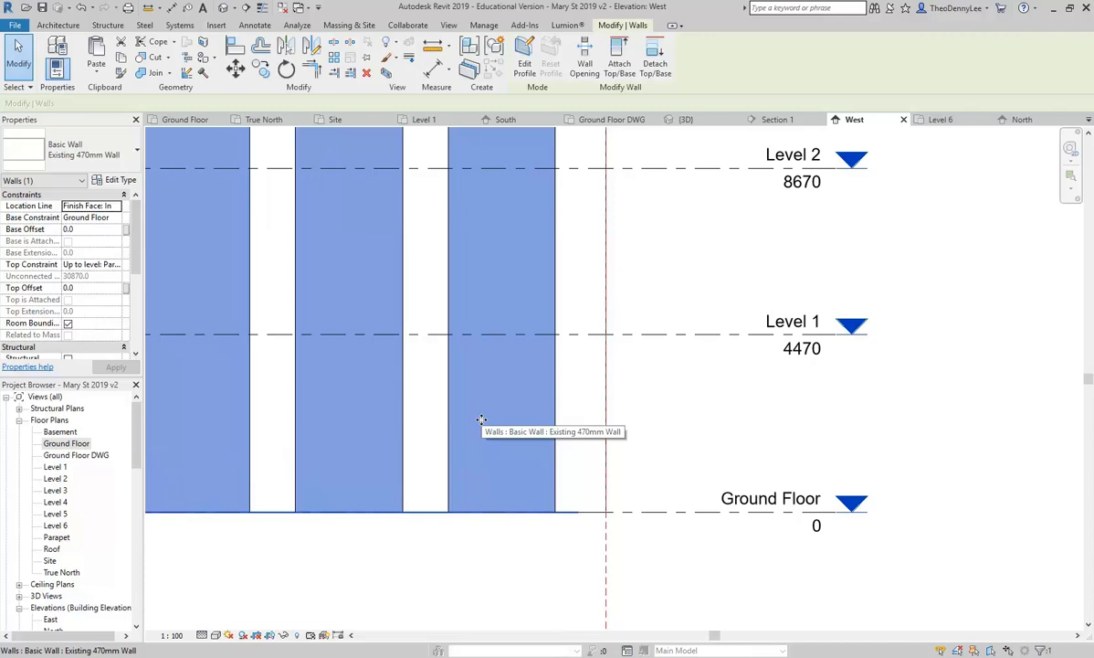
scroll(482, 420, down, 4)
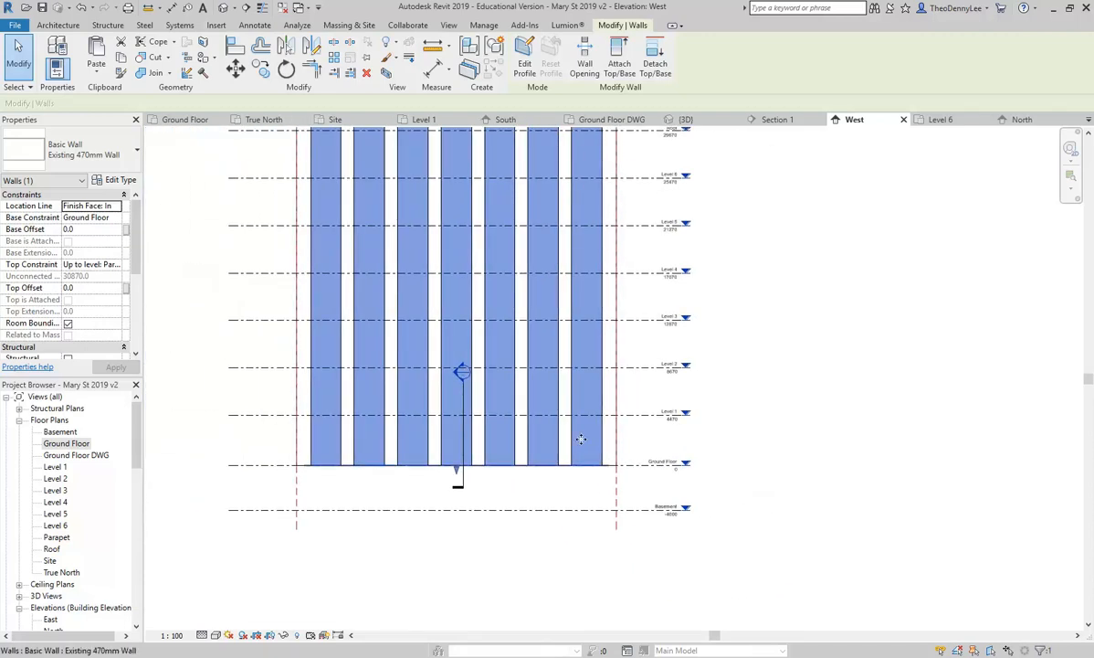
scroll(581, 440, up, 1)
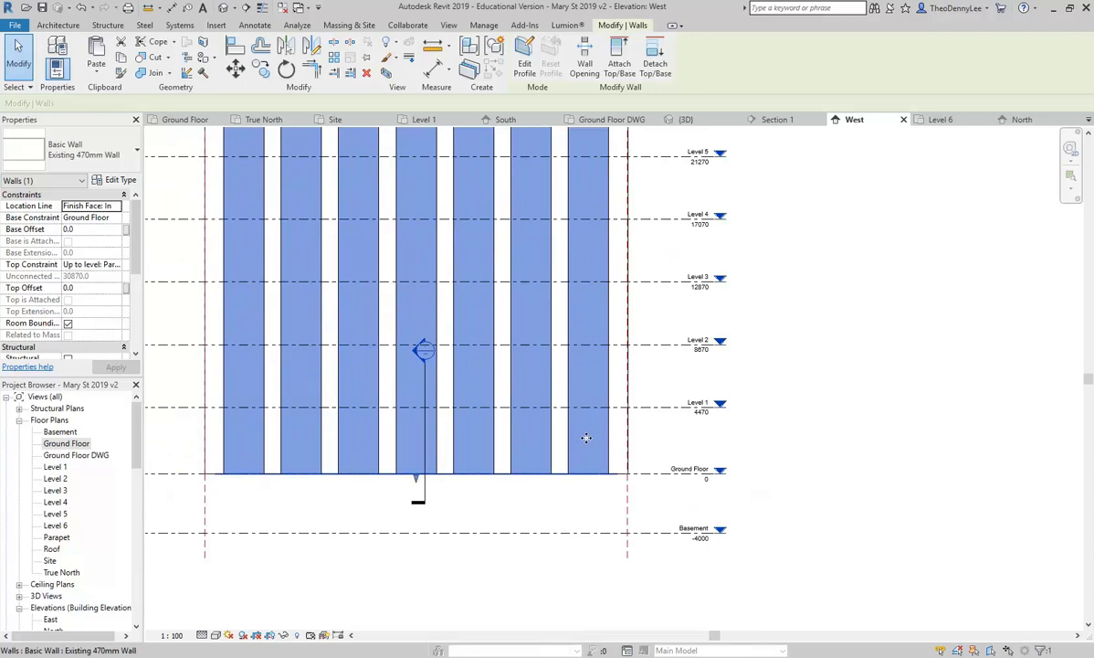
click(108, 218)
click(115, 217)
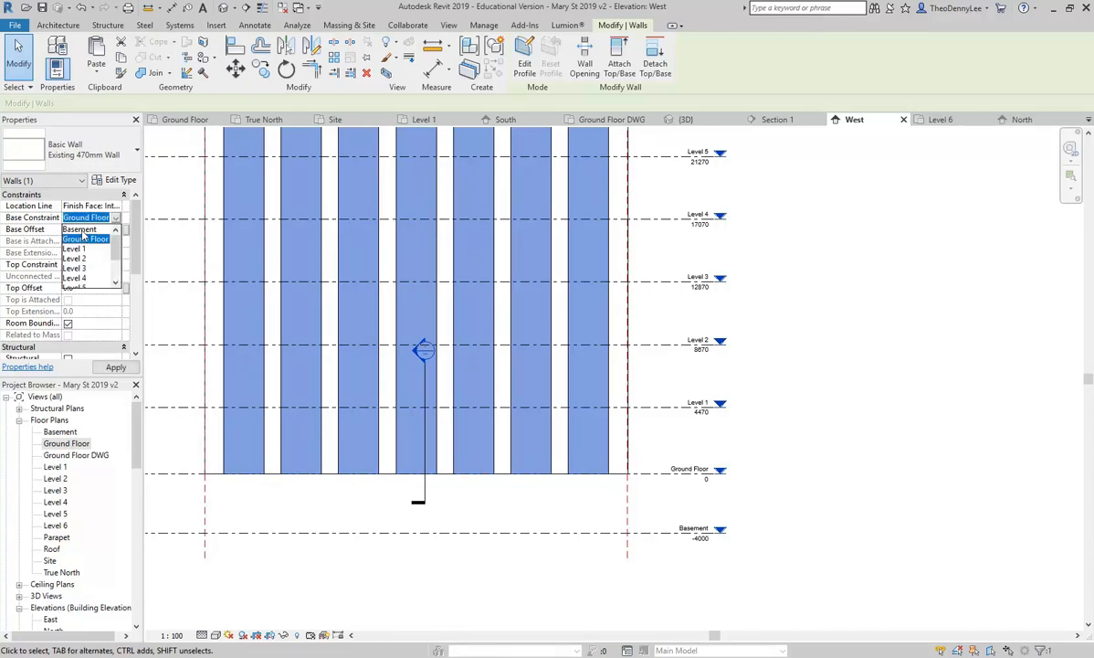
click(81, 229)
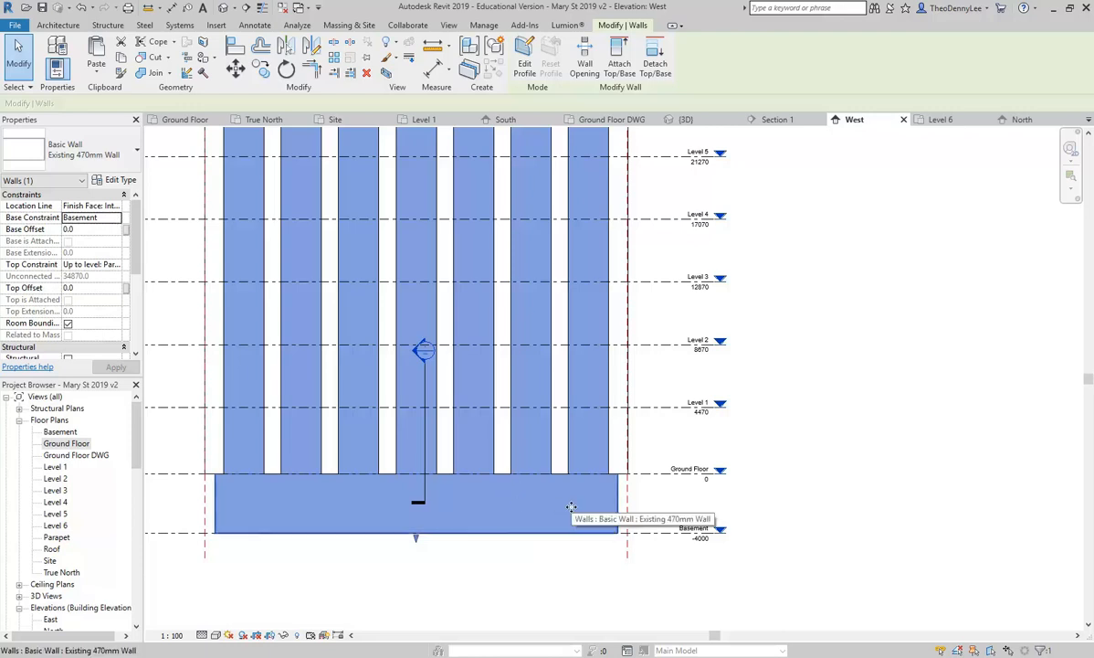
click(727, 570)
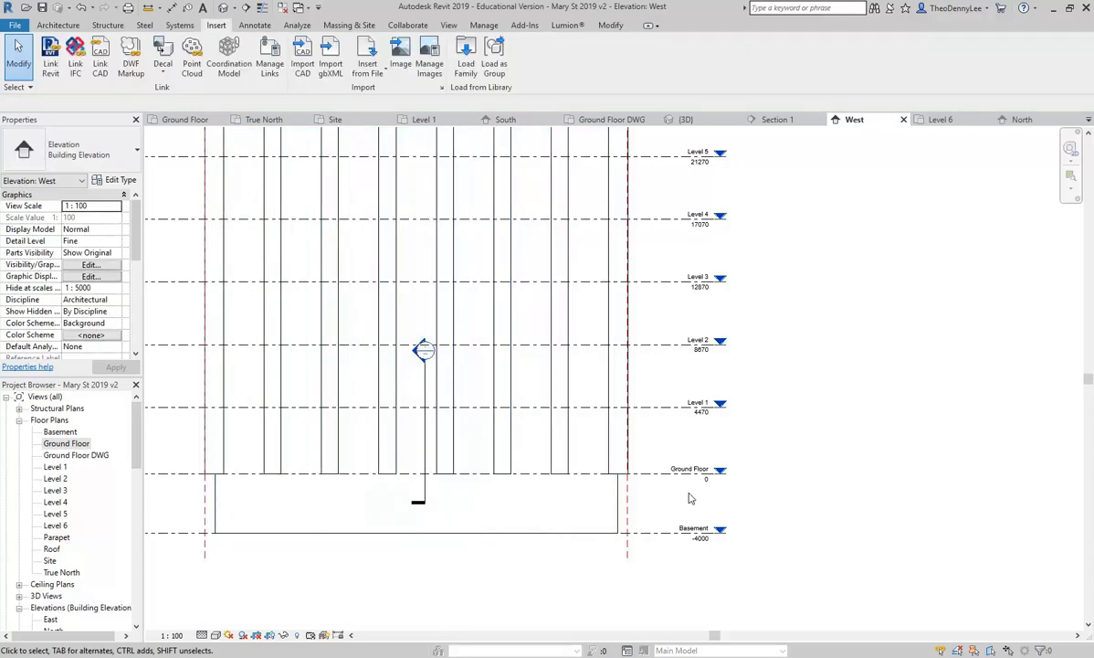
Step: Pan to the Ground Floor and Basement levels and inspect the wall below Ground Floor
scroll(677, 505, up, 5)
scroll(589, 493, up, 2)
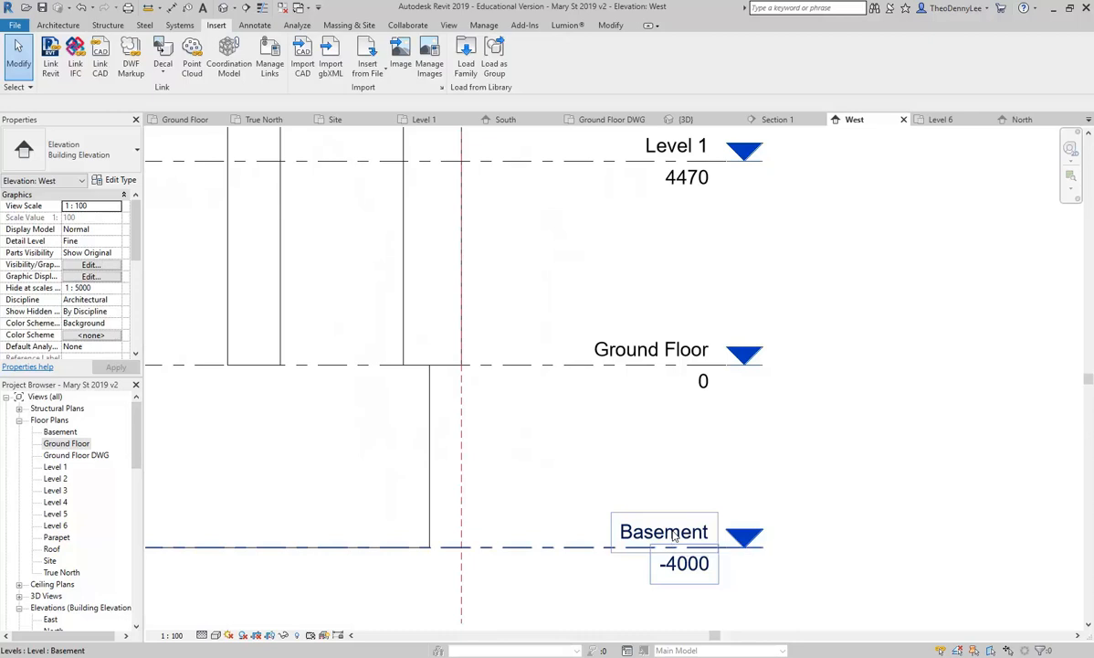
middle_drag(674, 536, 634, 496)
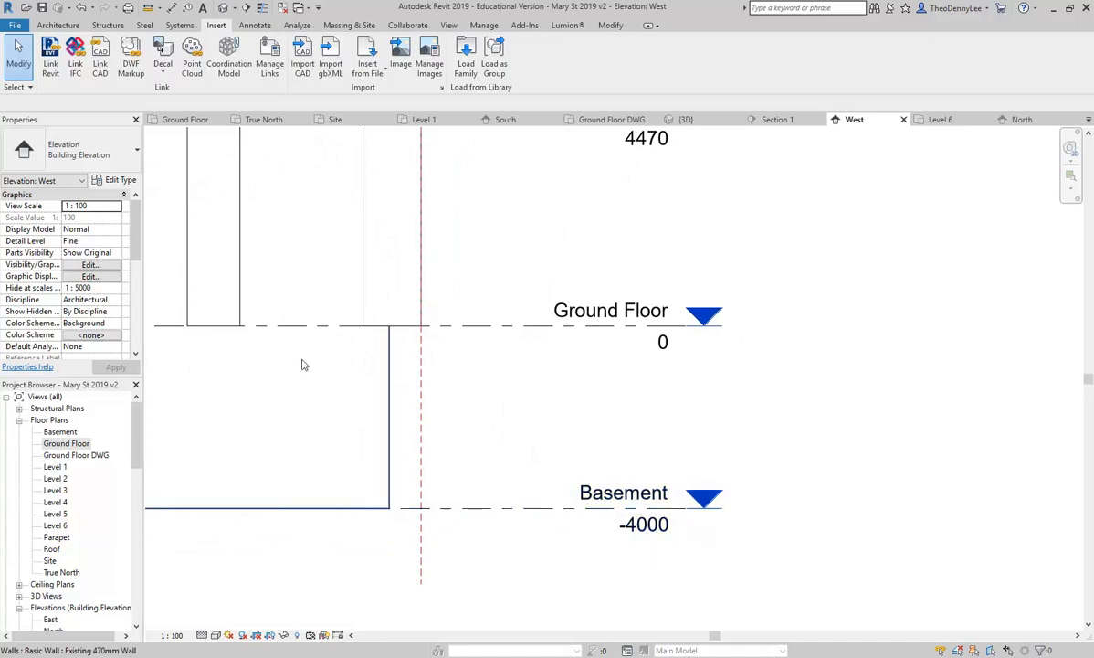
click(262, 369)
scroll(461, 483, down, 2)
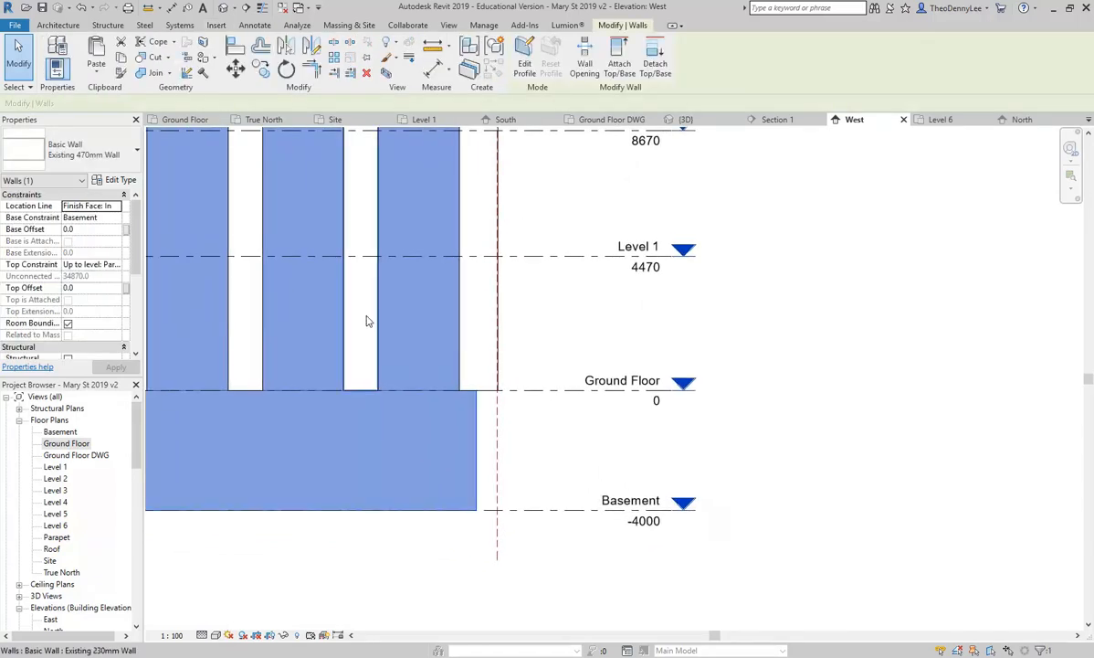
scroll(366, 319, up, 2)
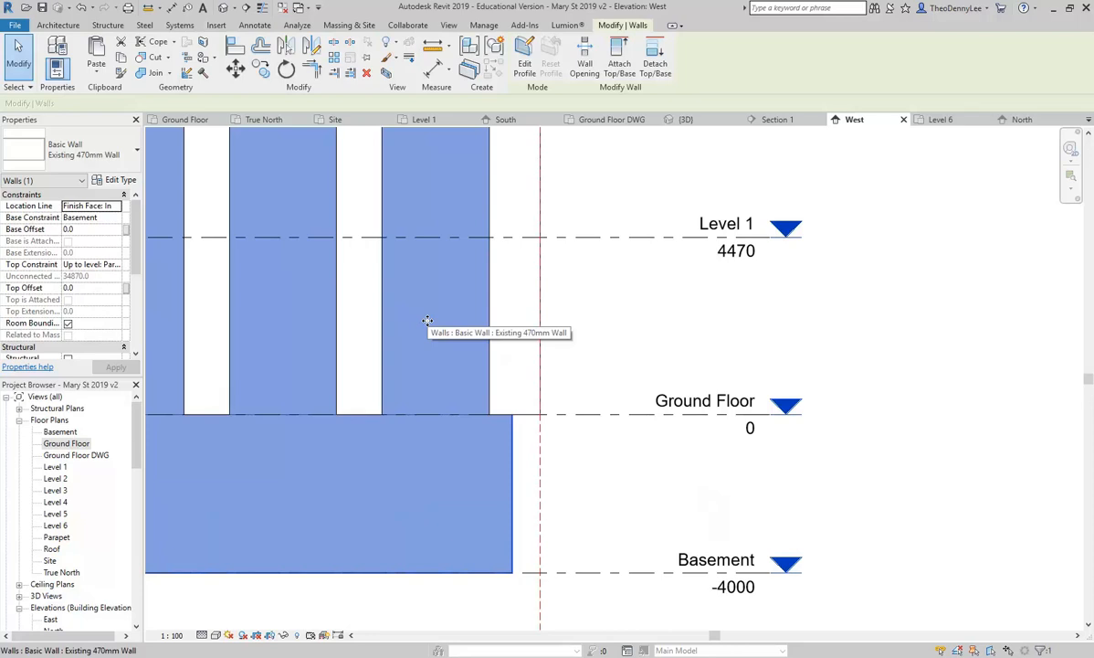
scroll(428, 321, up, 2)
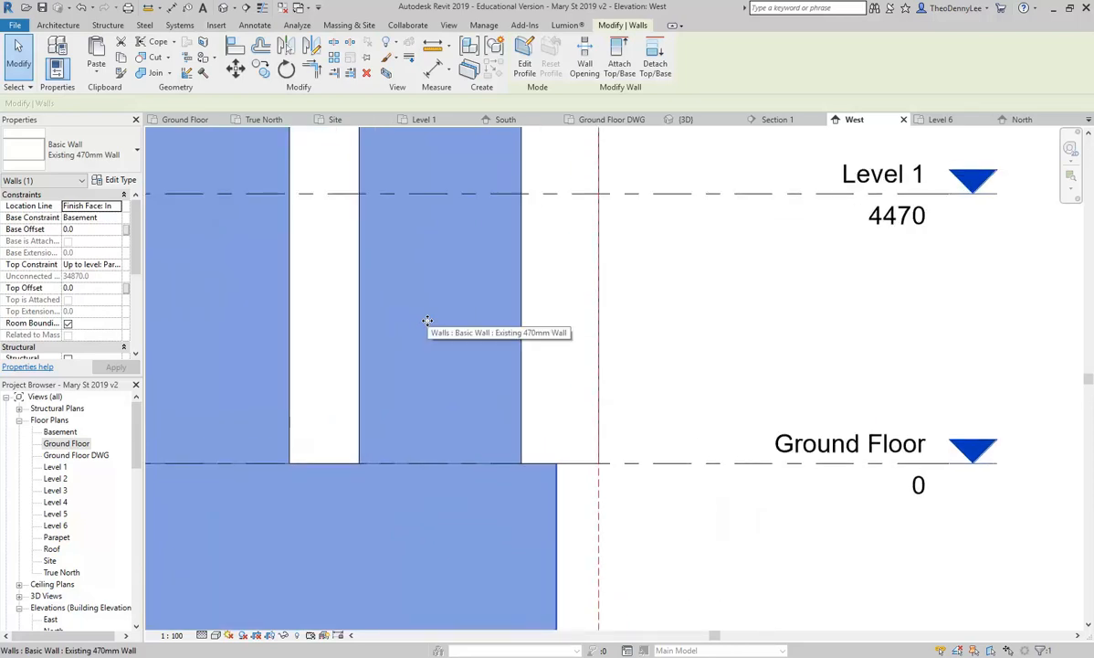
scroll(428, 321, down, 5)
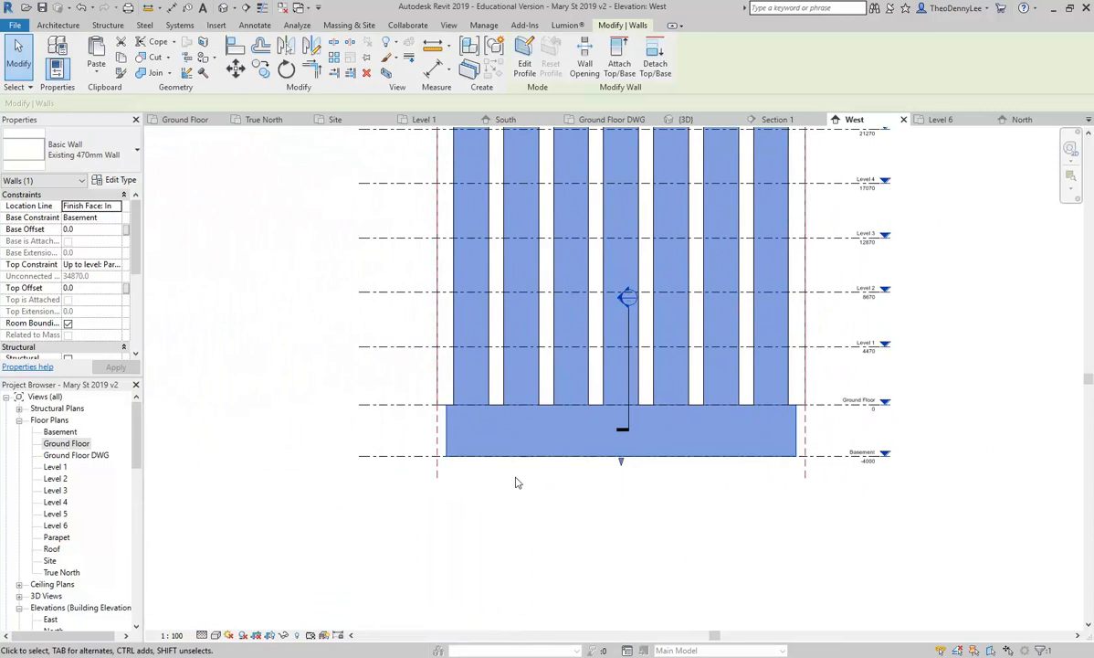
scroll(494, 502, down, 2)
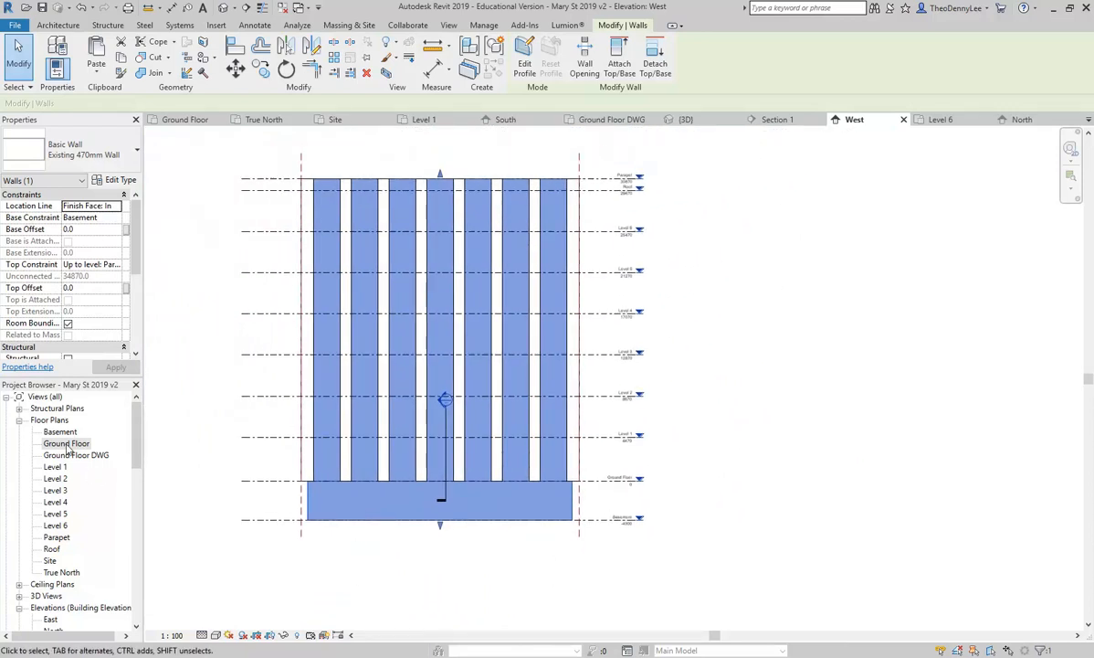
Step: Close the True North, Site and West view tabs, then reopen West from its Ground Floor marker
double_click(65, 443)
scroll(576, 398, down, 4)
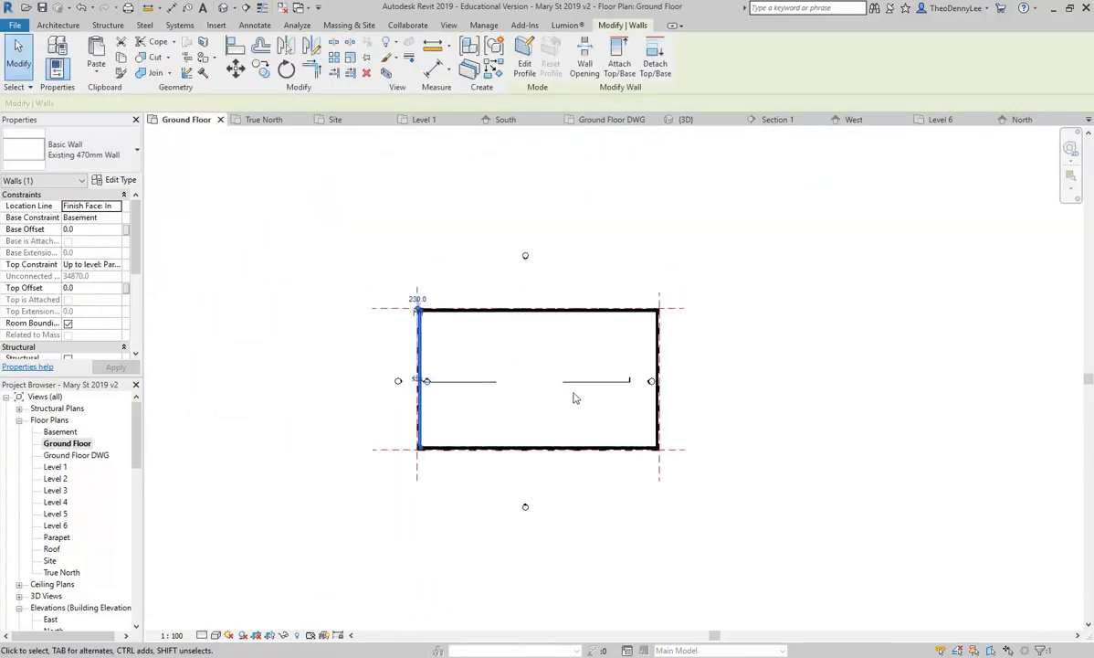
scroll(479, 340, up, 3)
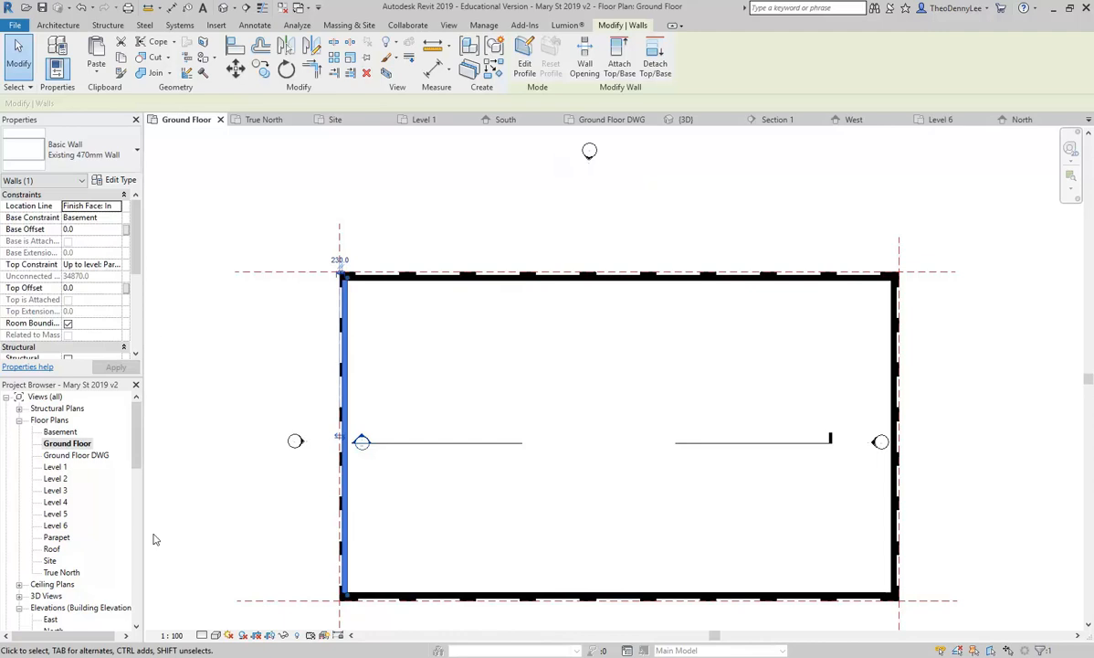
click(304, 119)
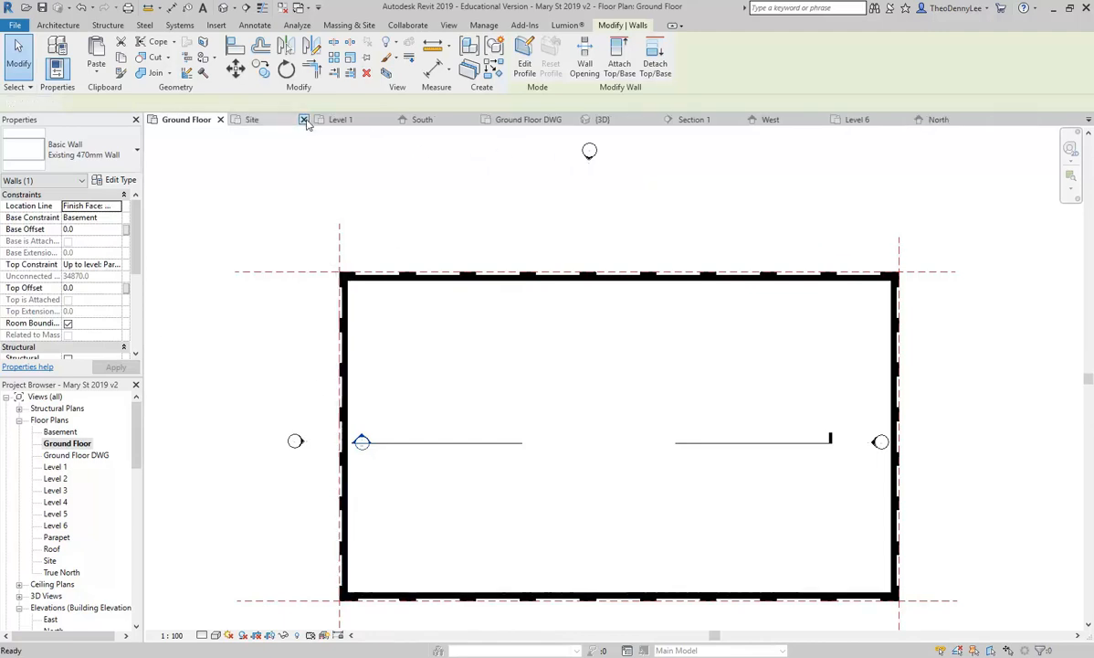
click(305, 120)
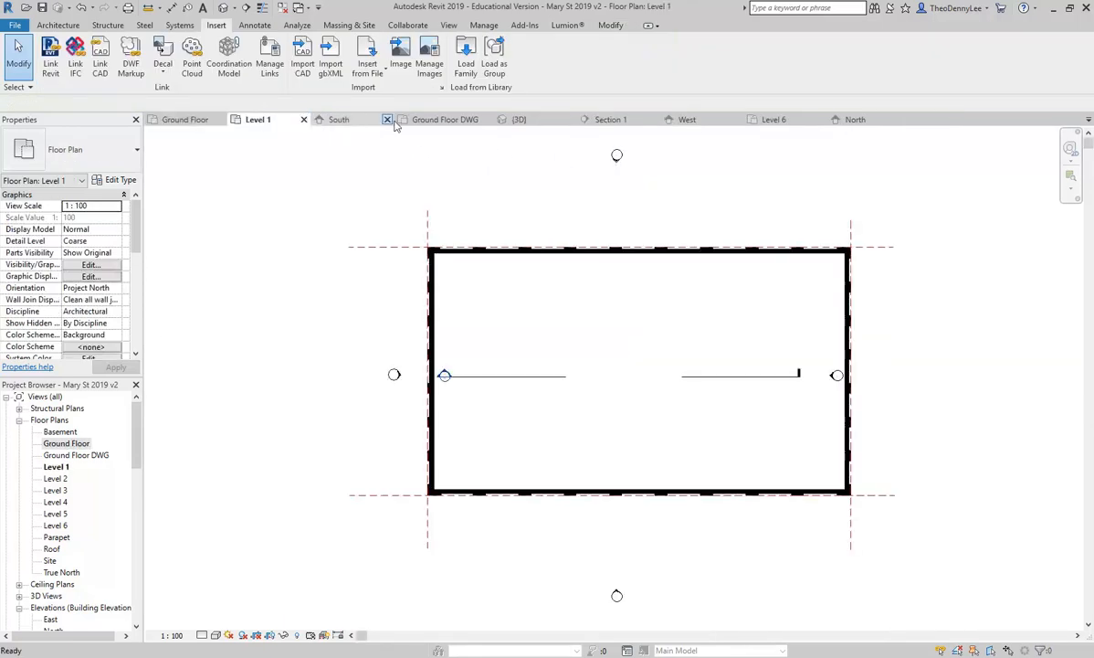
click(691, 119)
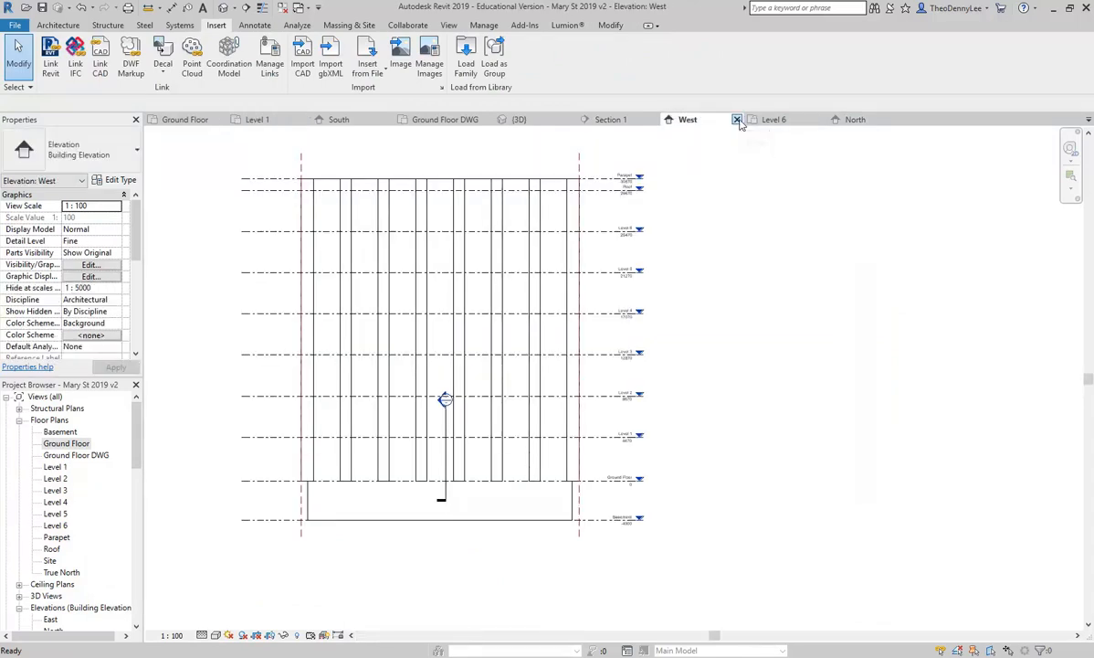
click(737, 120)
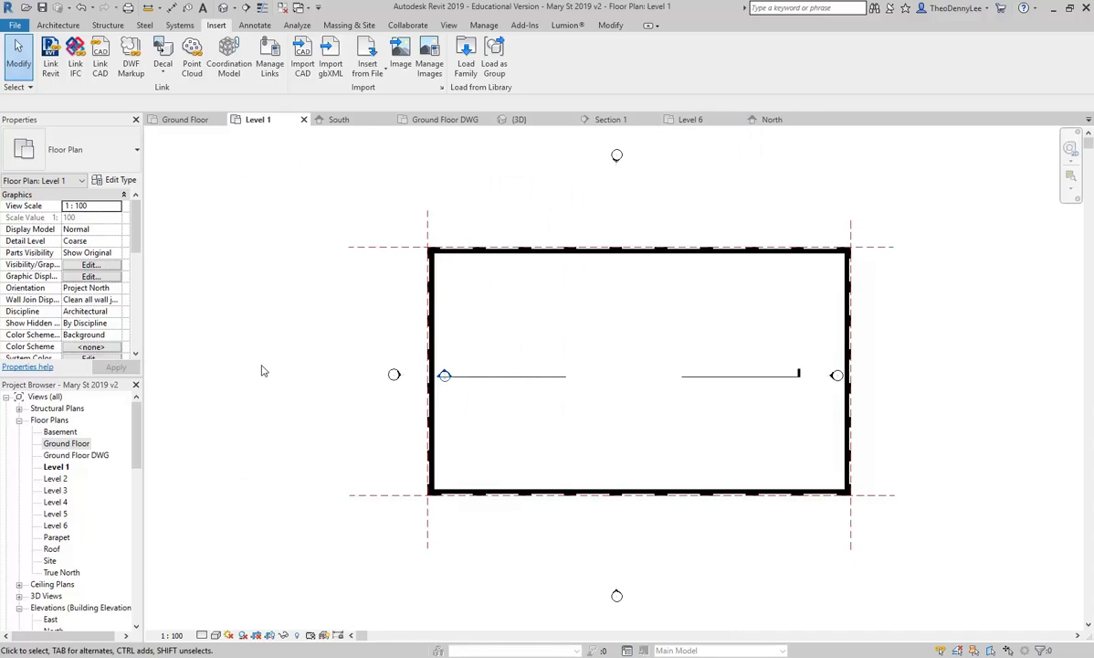
double_click(395, 374)
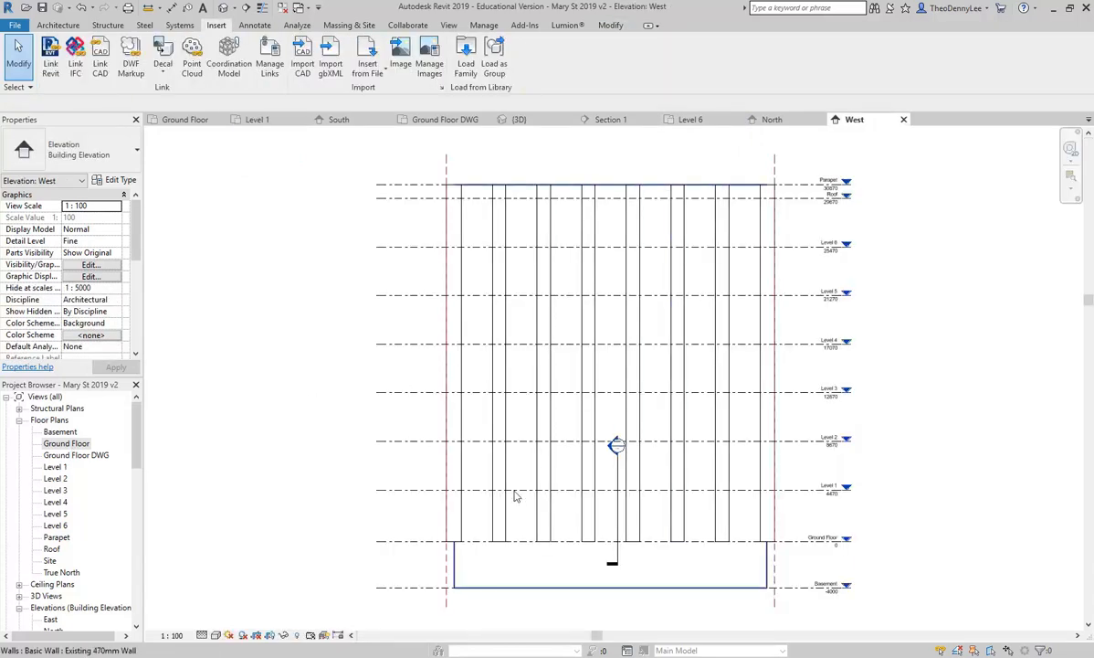
Step: Select the existing 470mm west wall, zoom to its lower-left corner, then reselect it
click(570, 506)
middle_drag(569, 506, 496, 428)
scroll(496, 427, up, 1)
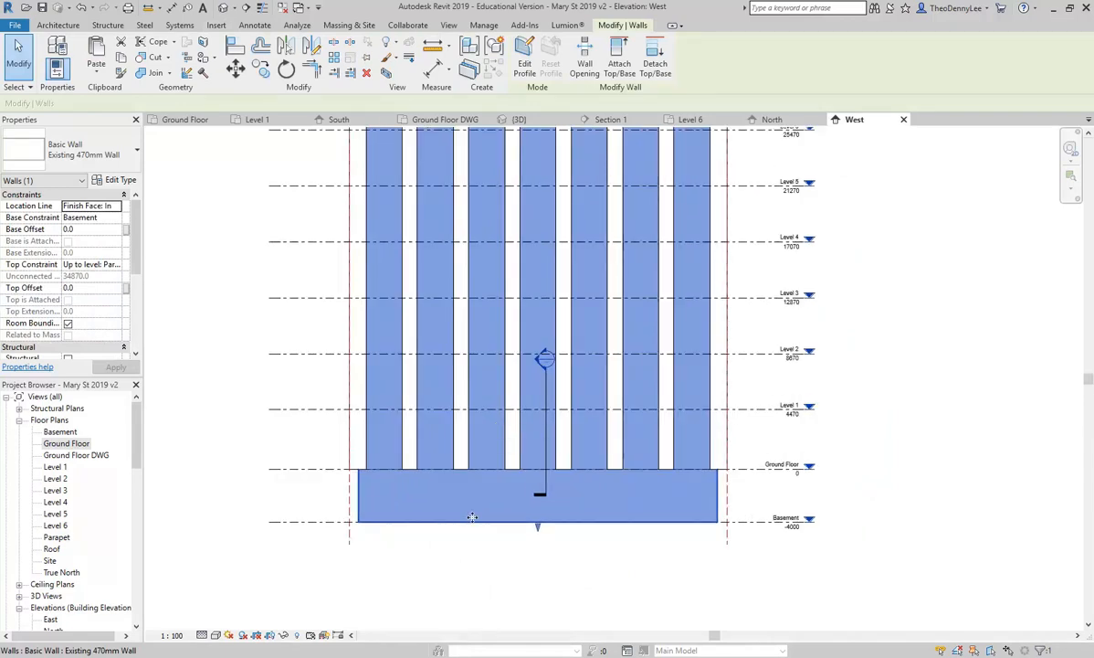
scroll(362, 495, up, 2)
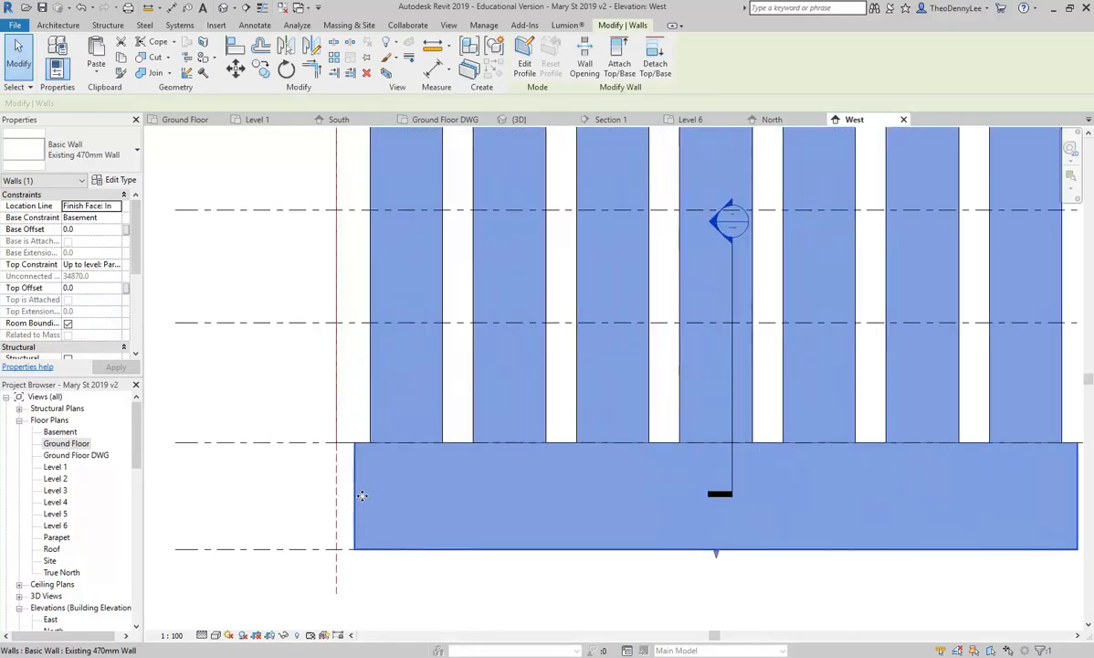
scroll(361, 496, up, 1)
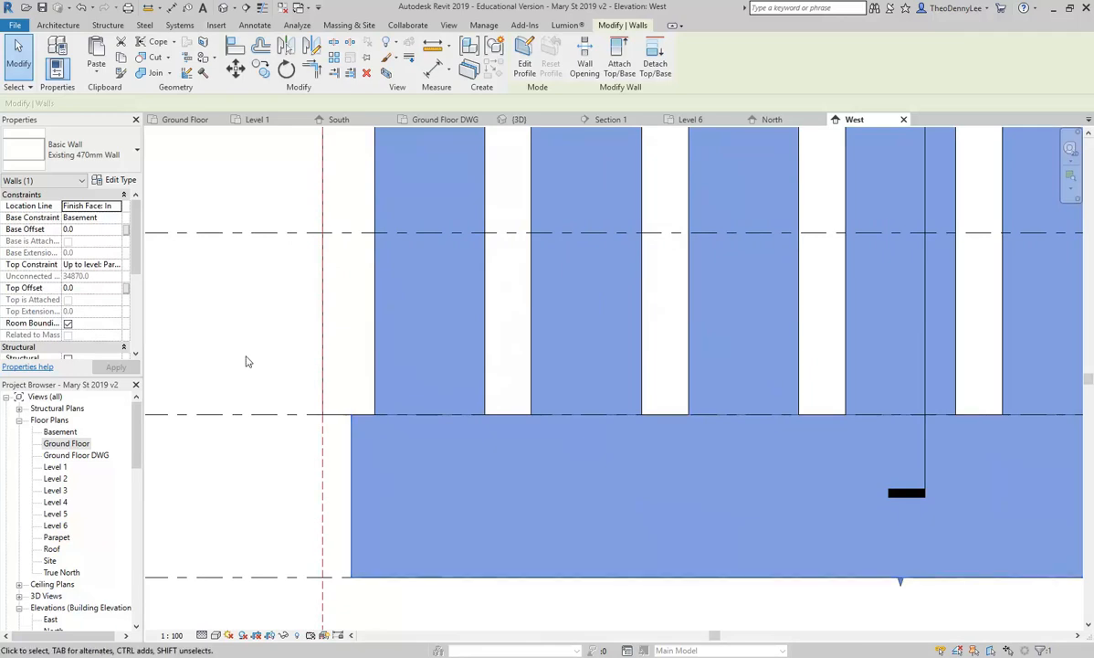
key(Escape)
click(423, 507)
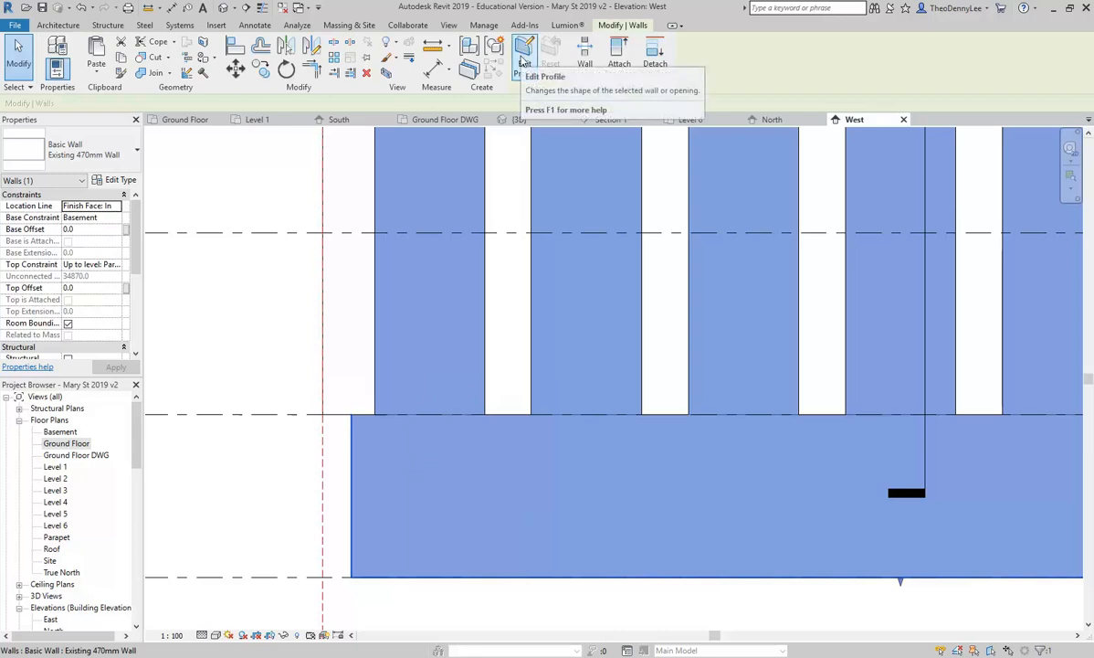
Step: Edit the wall profile and start a rectangle at the ground-floor wall endpoint
click(524, 62)
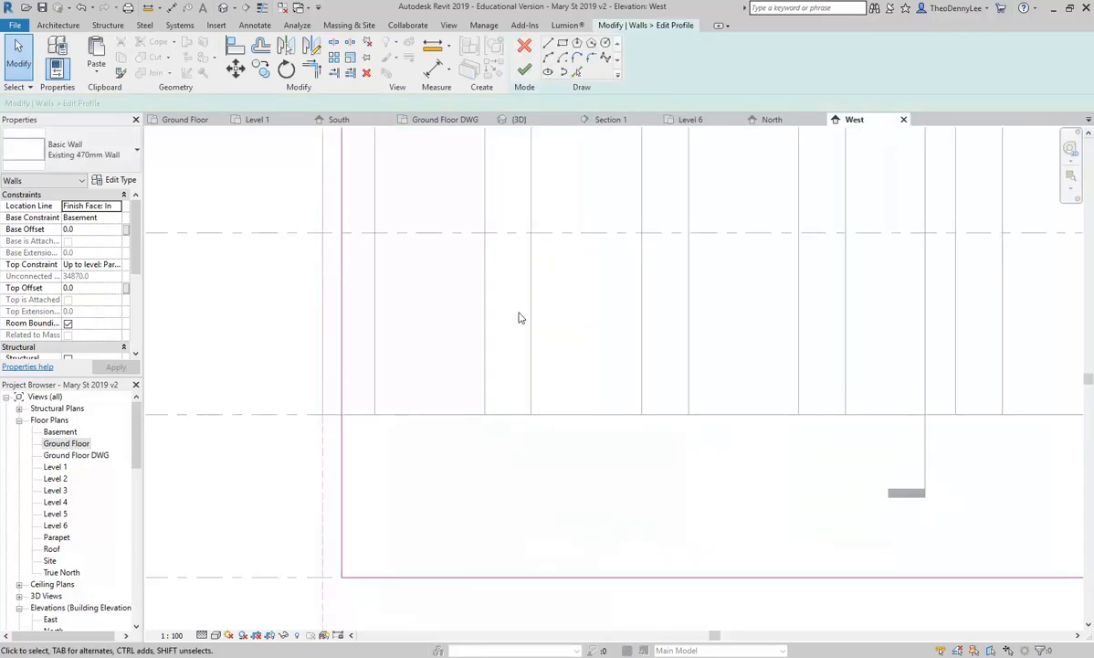
scroll(519, 317, down, 5)
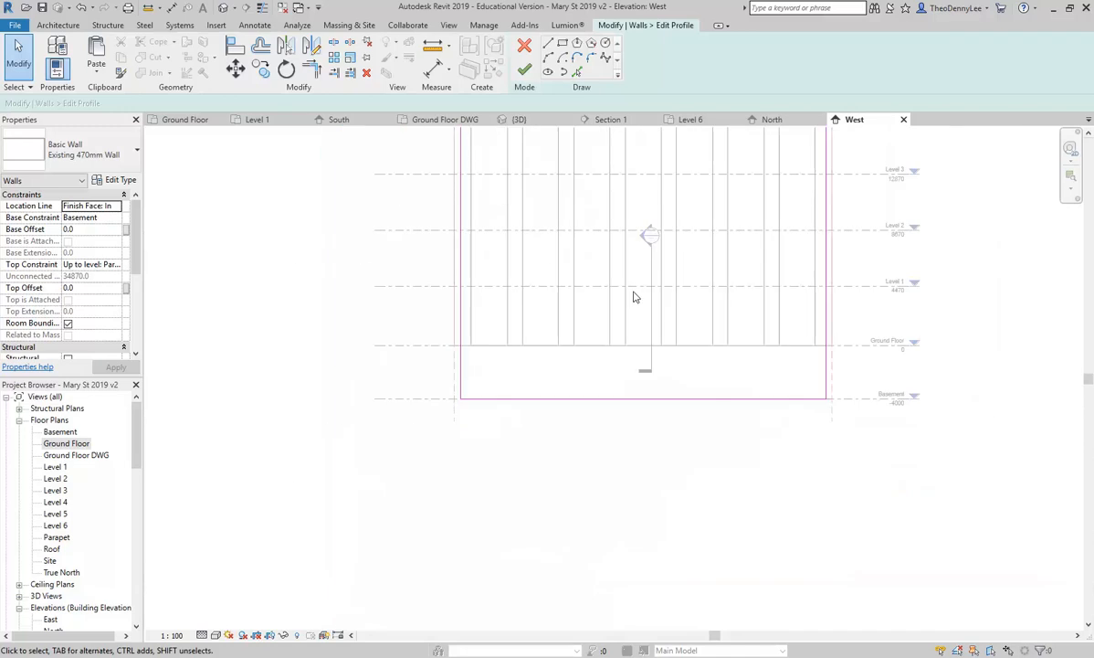
scroll(516, 464, up, 1)
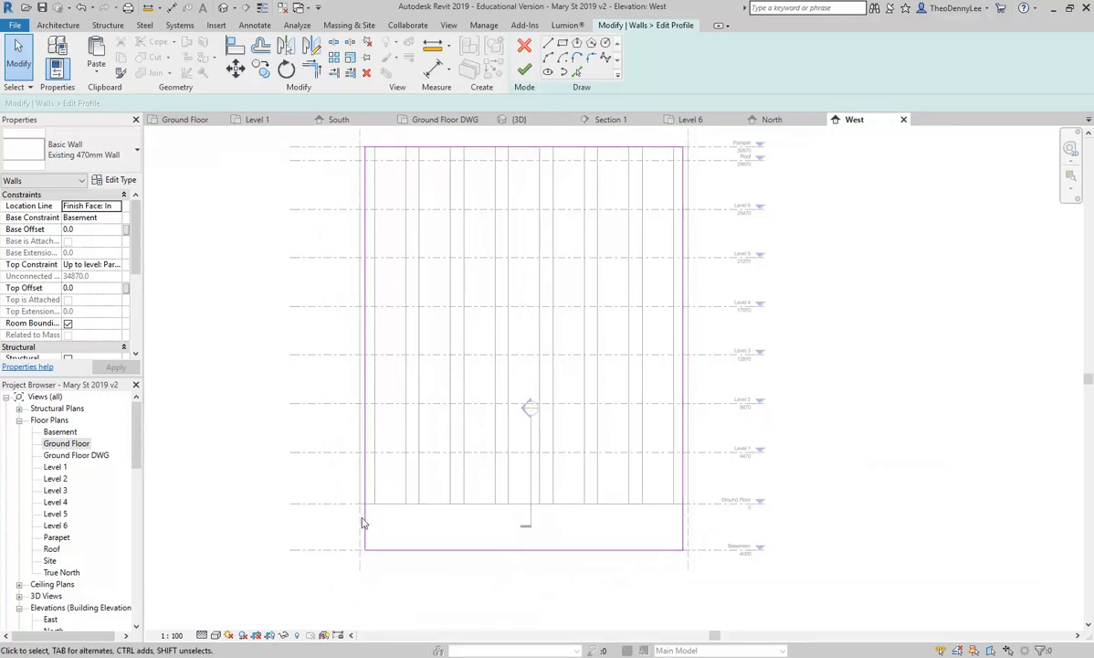
scroll(370, 465, up, 3)
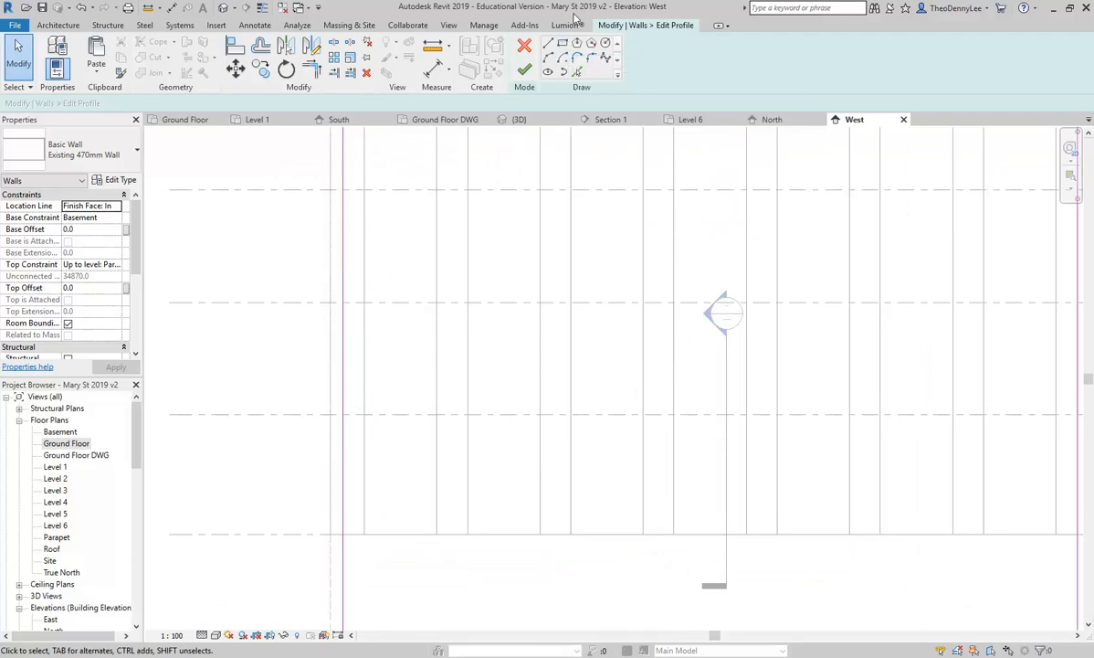
click(563, 43)
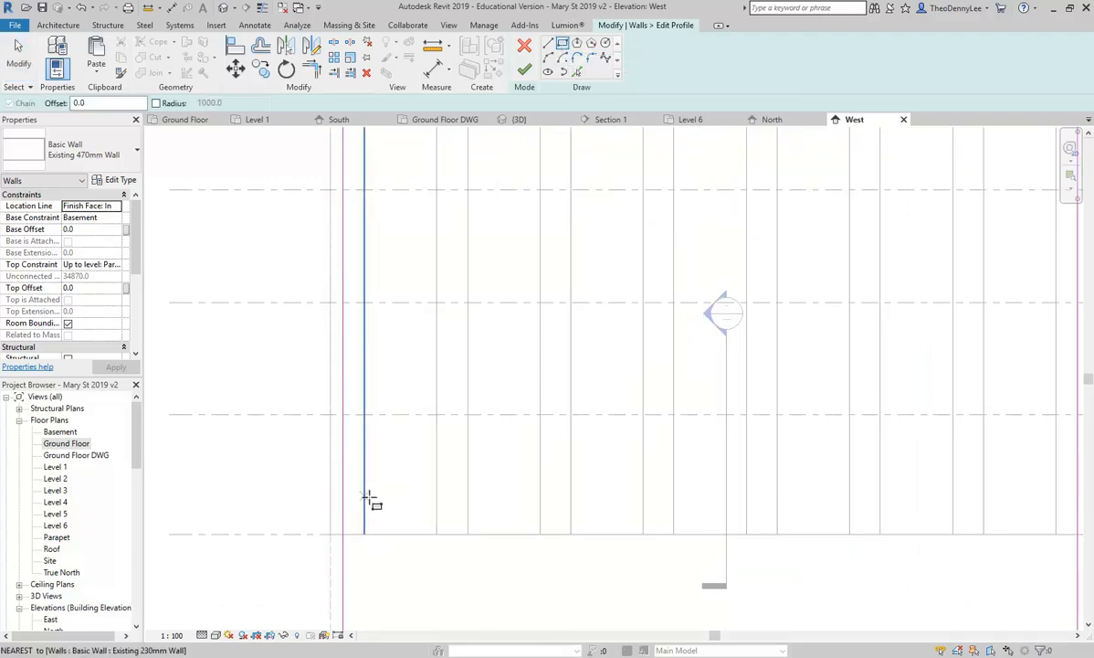
scroll(357, 518, up, 3)
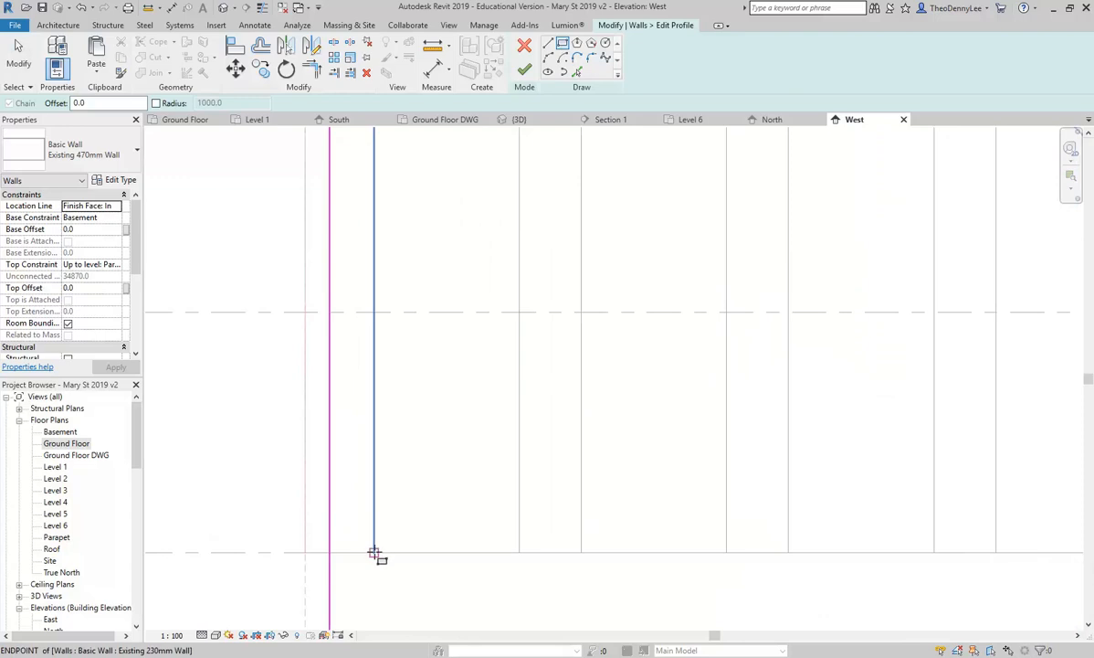
click(374, 553)
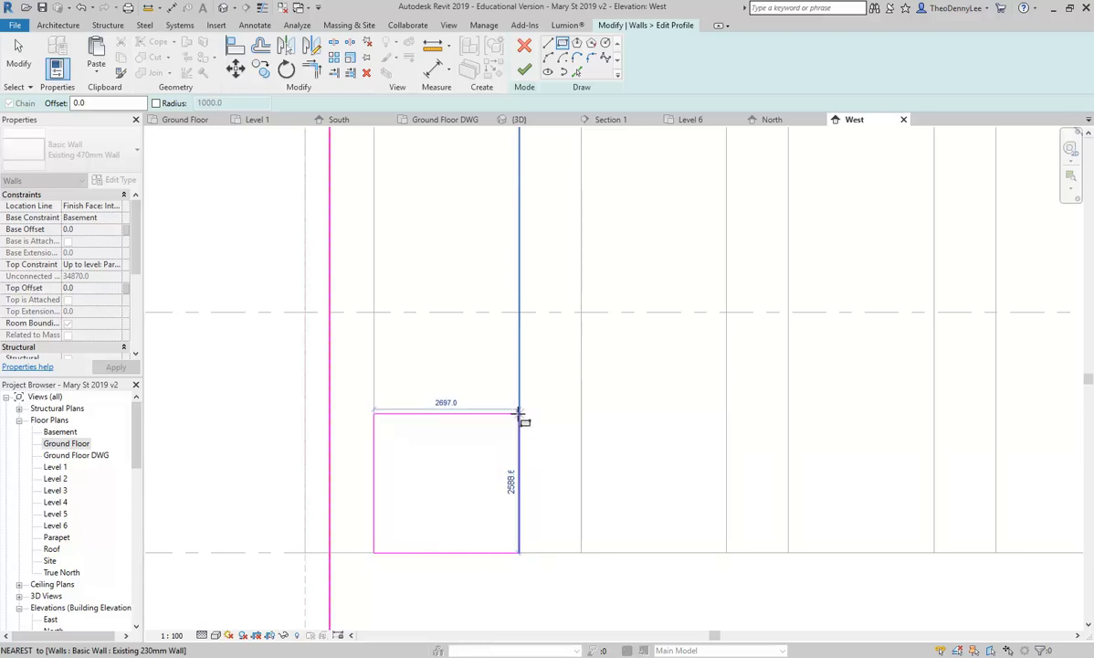
Step: Complete the rectangle and change its 2588.6 height to 2200
click(520, 413)
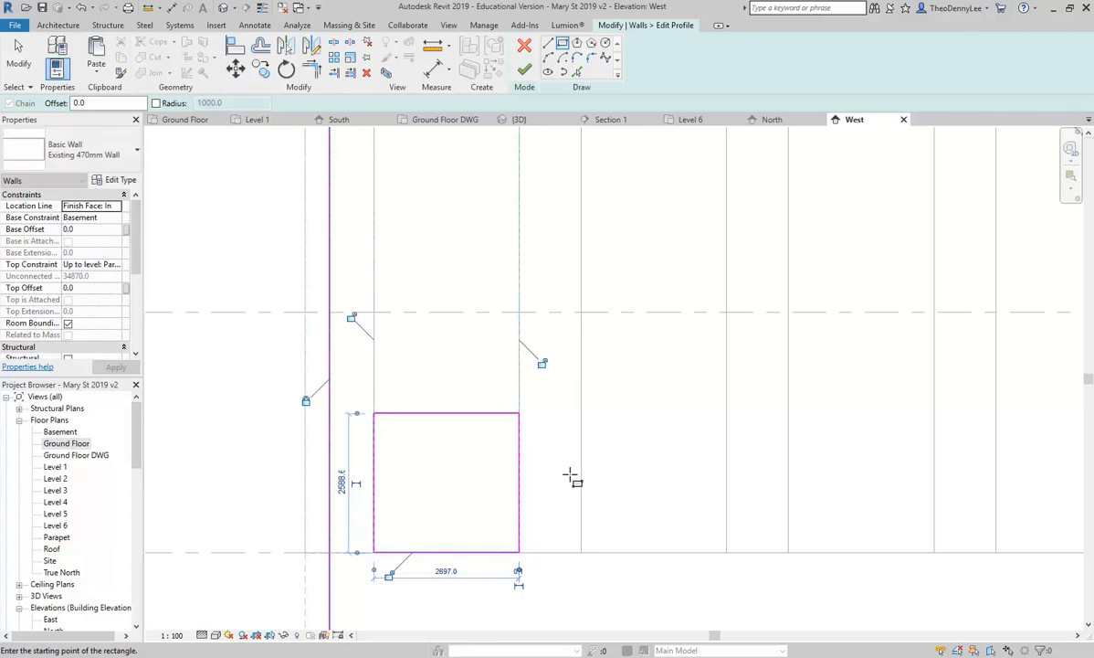
scroll(416, 520, up, 2)
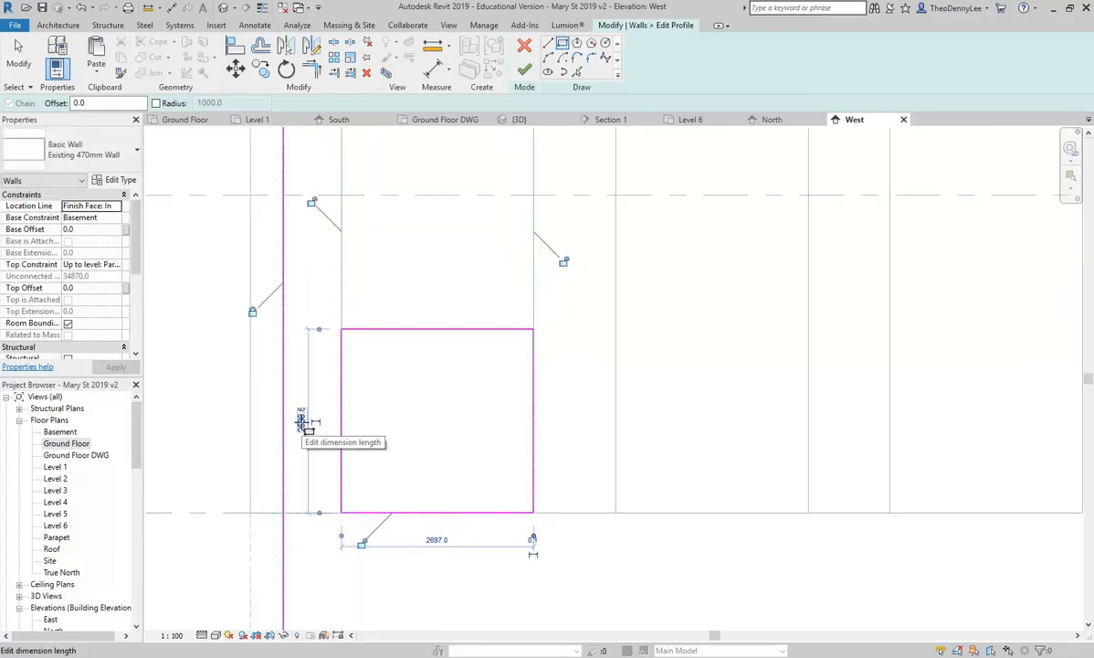
key(Escape)
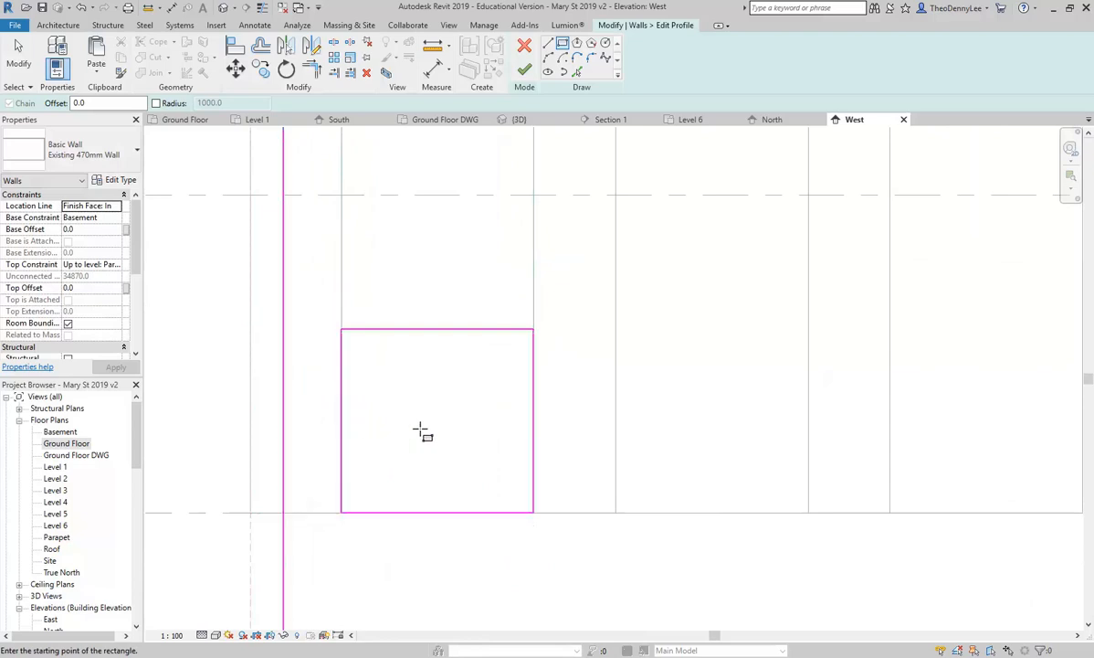
key(Escape)
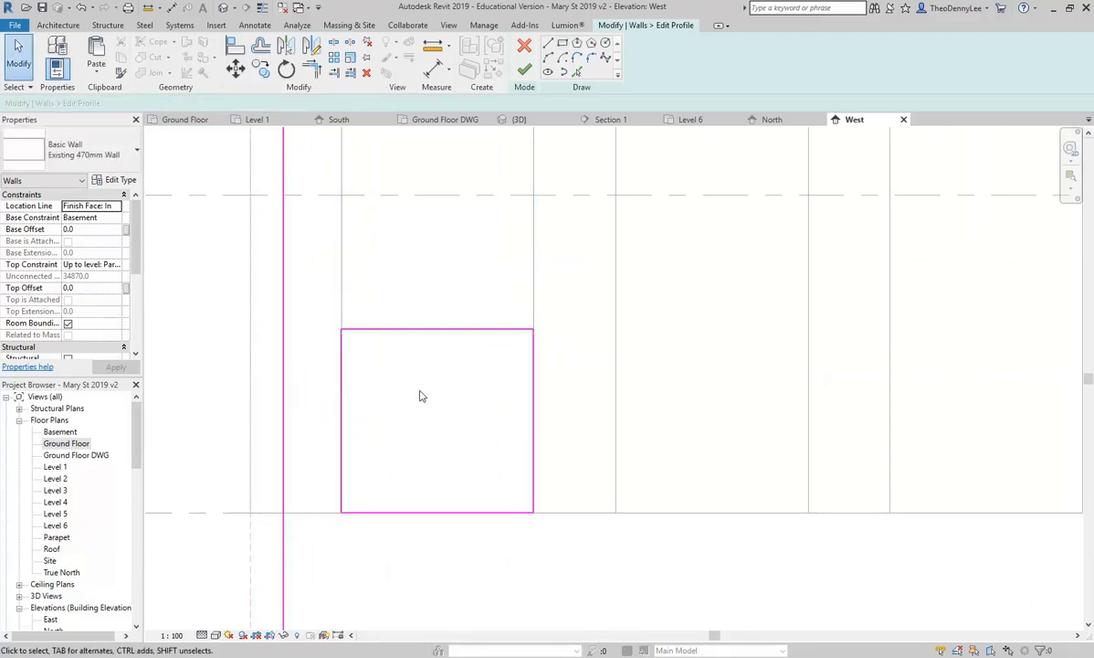
click(420, 329)
click(550, 420)
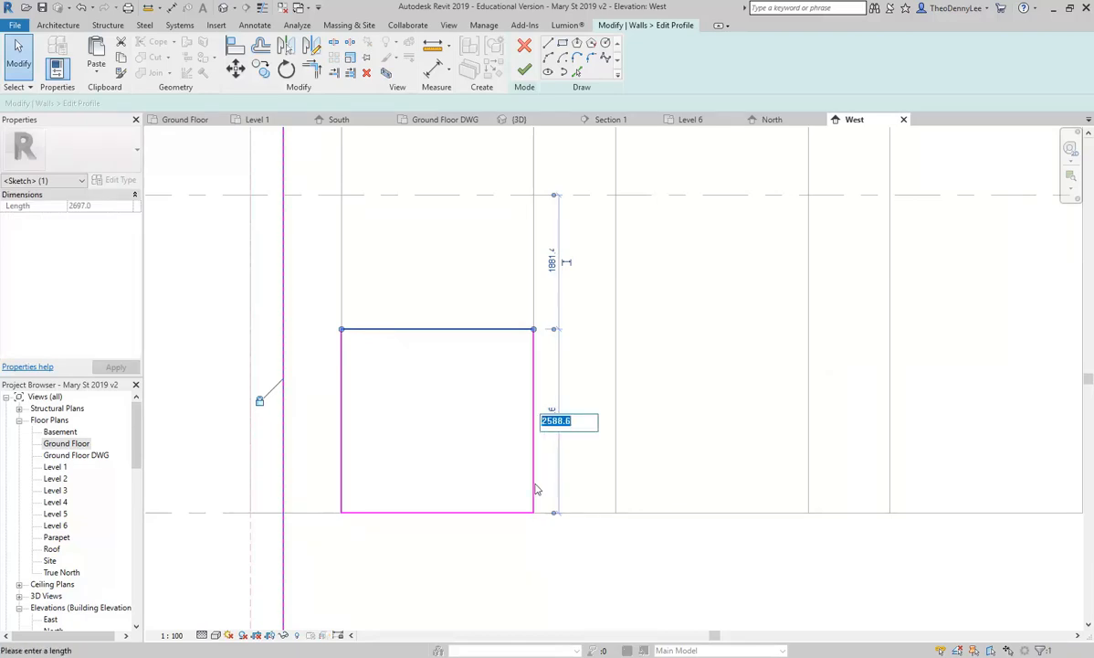
text(2200)
key(Return)
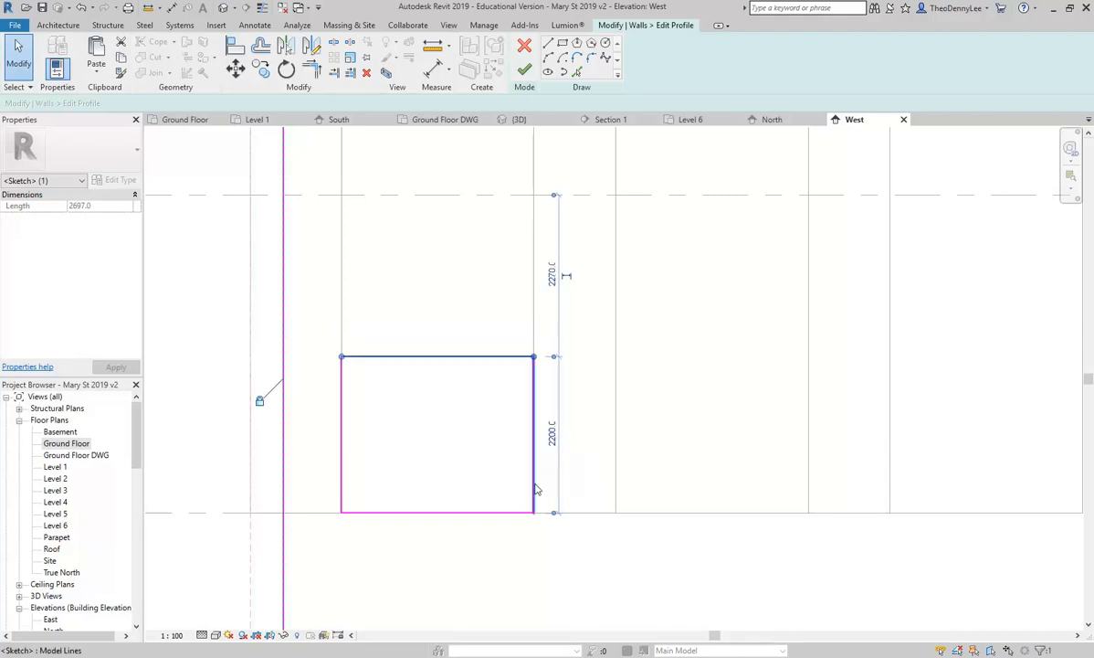
Step: Window-select the four sketch lines of the 2200-high opening rectangle
click(724, 342)
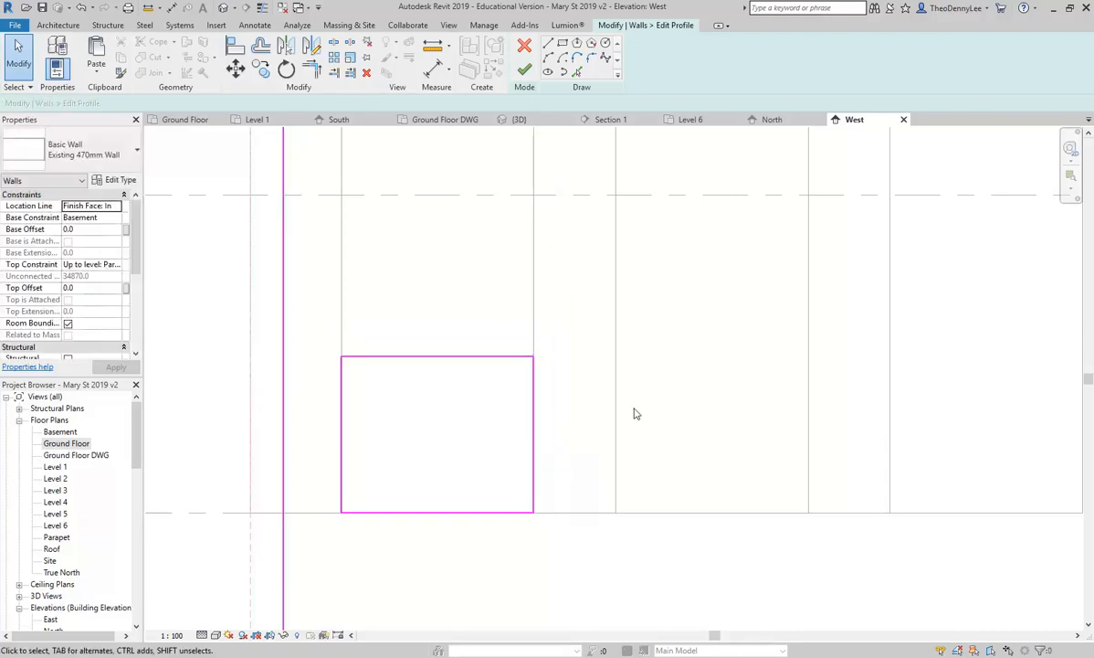
scroll(511, 412, down, 2)
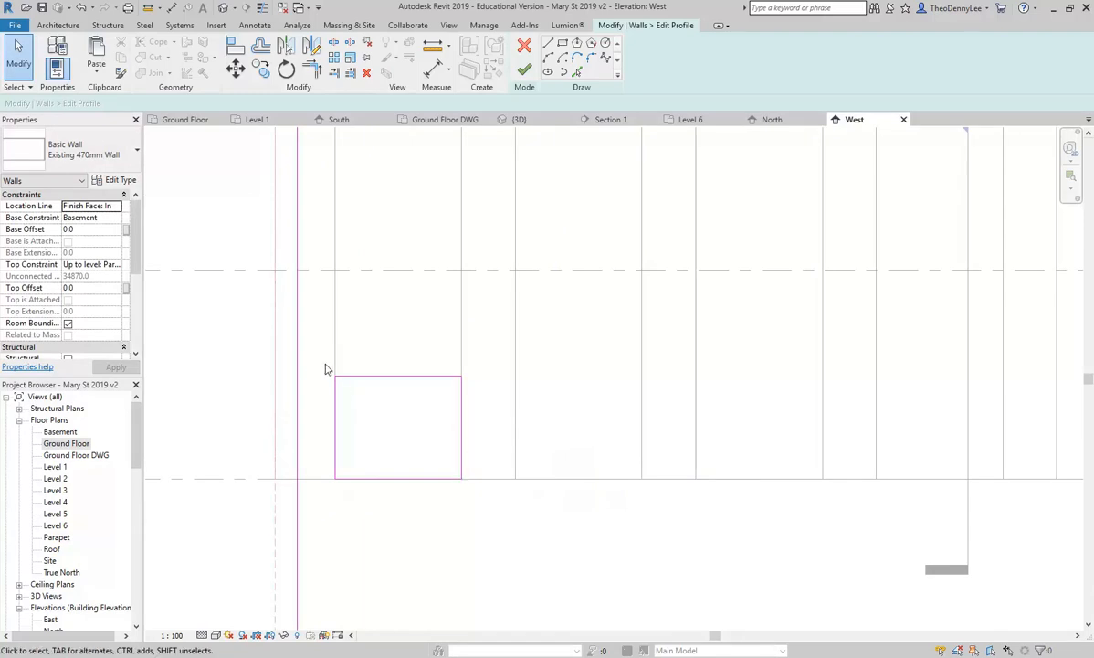
drag(320, 364, 479, 515)
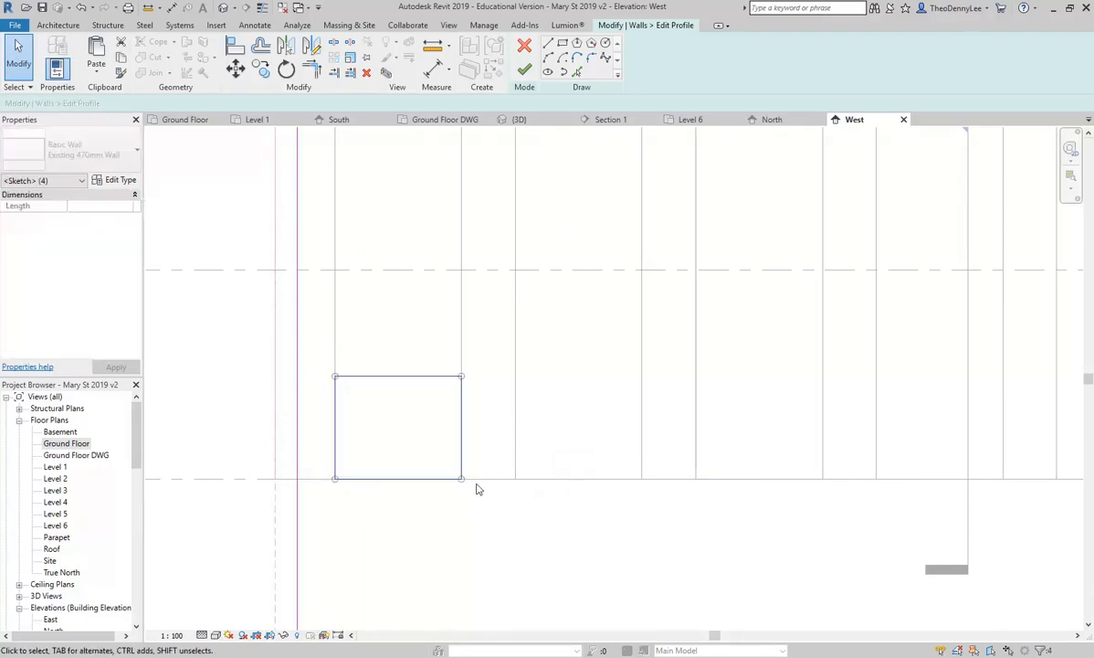
scroll(493, 382, down, 2)
scroll(823, 413, down, 1)
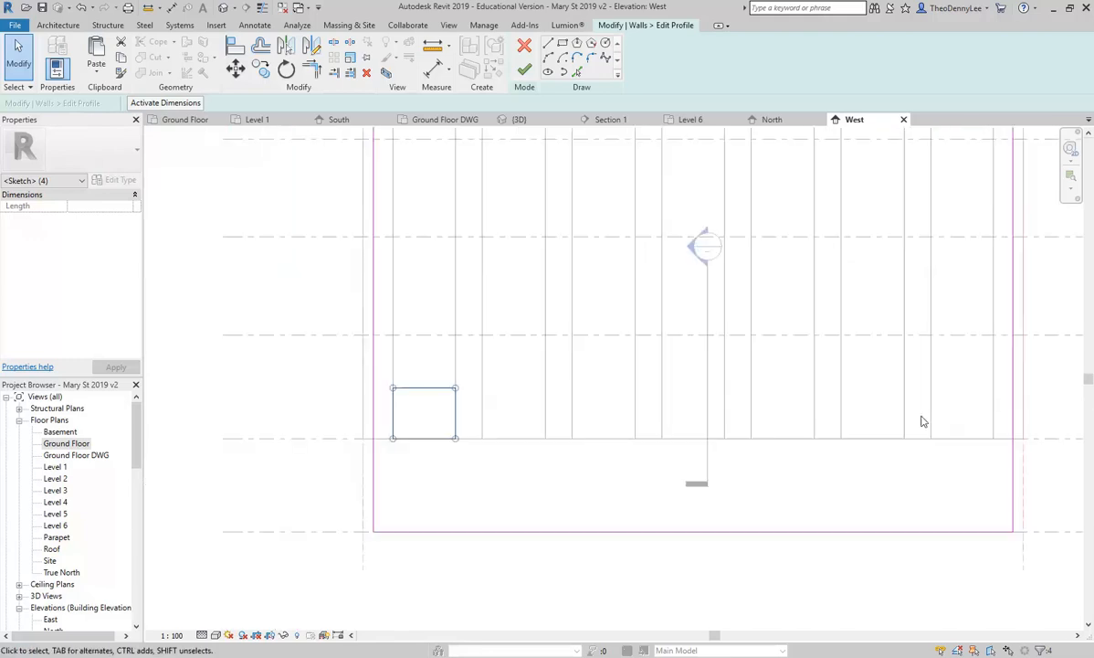
scroll(430, 365, up, 2)
scroll(432, 391, up, 2)
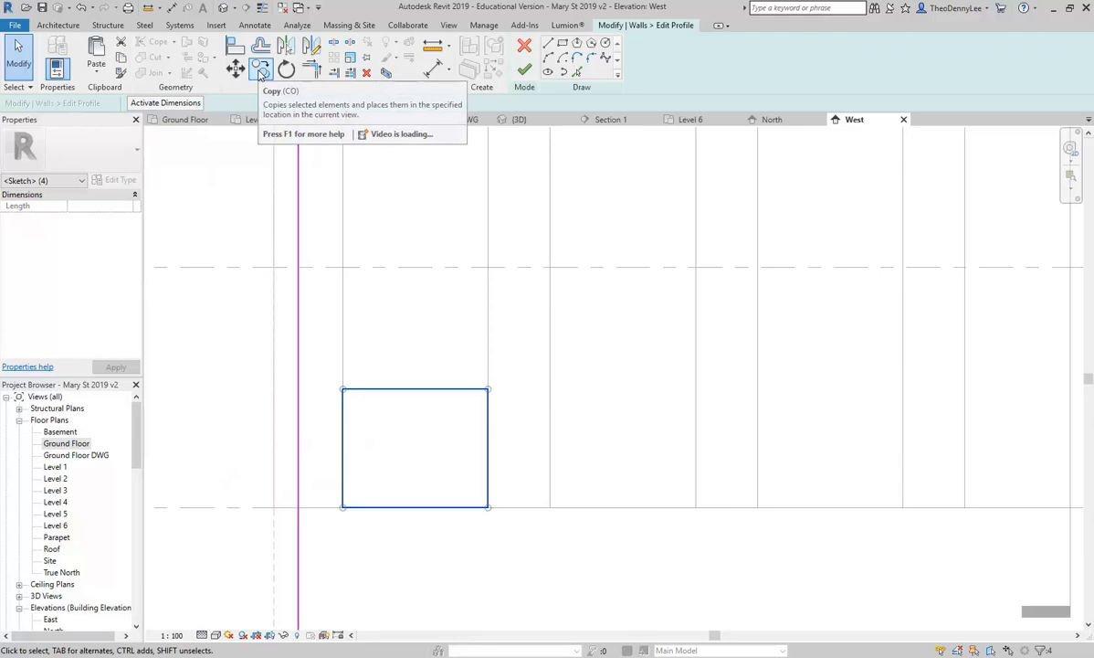
Step: Copy the opening rectangle from its bottom-left corner into the next bay
click(259, 71)
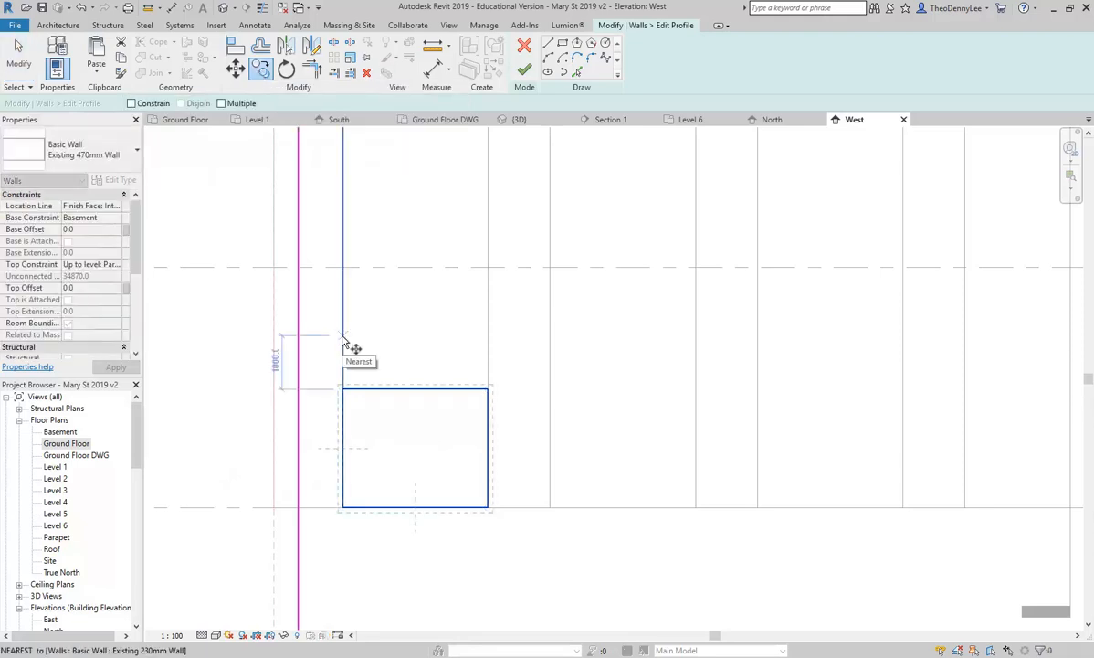
key(Escape)
key(Escape)
mouse_move(323, 371)
mouse_down()
mouse_move(454, 532)
mouse_move(508, 554)
mouse_up()
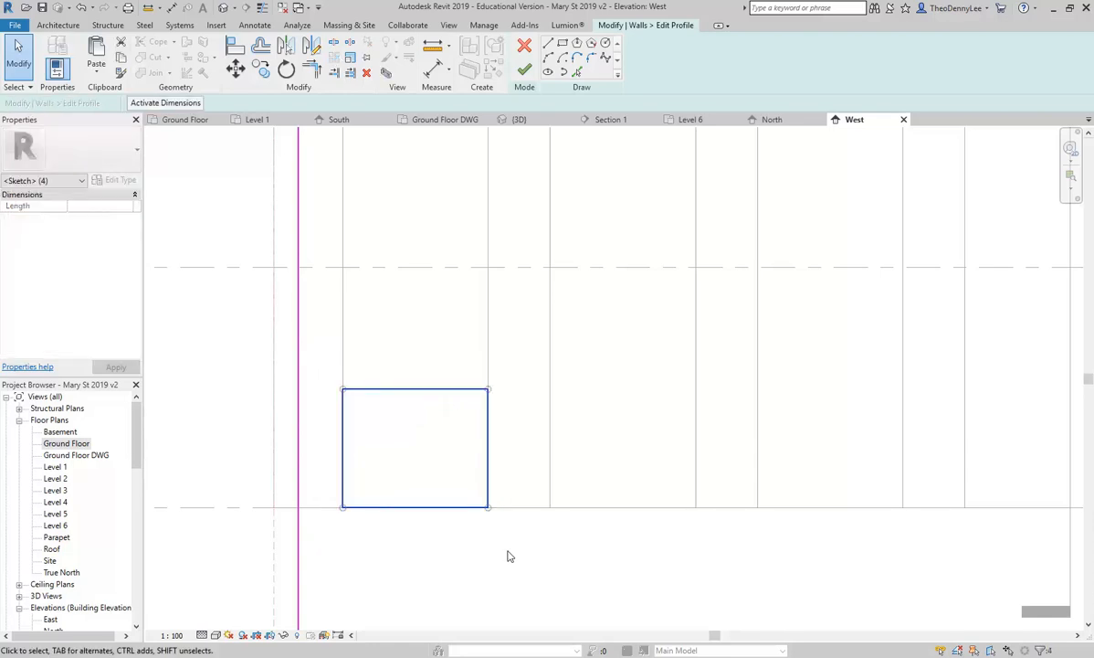
click(260, 72)
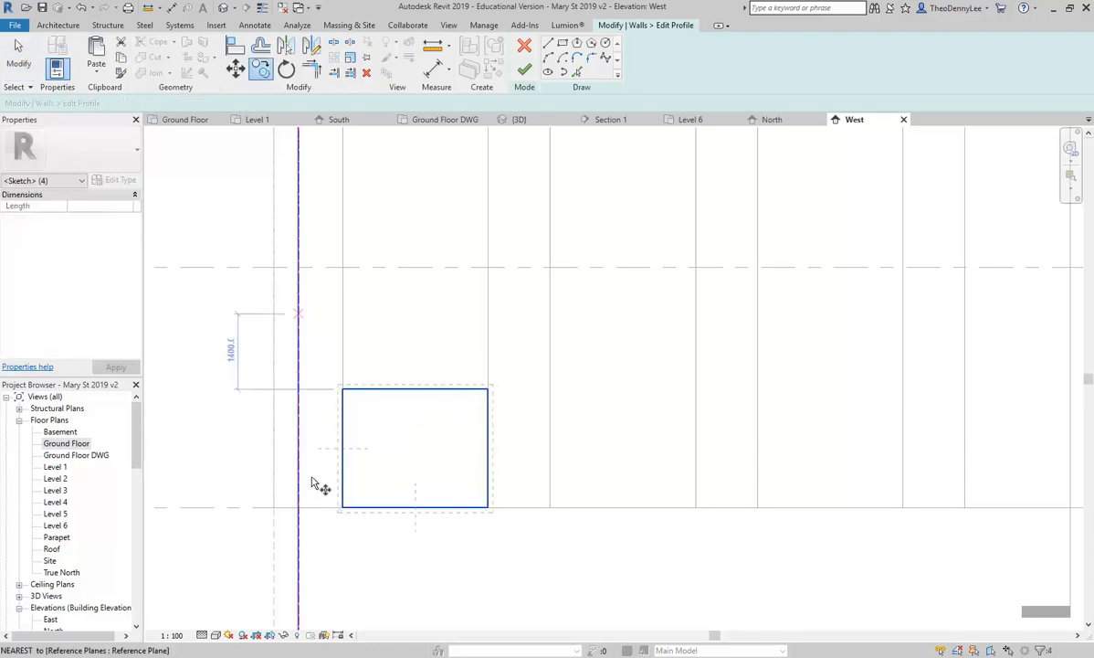
click(343, 507)
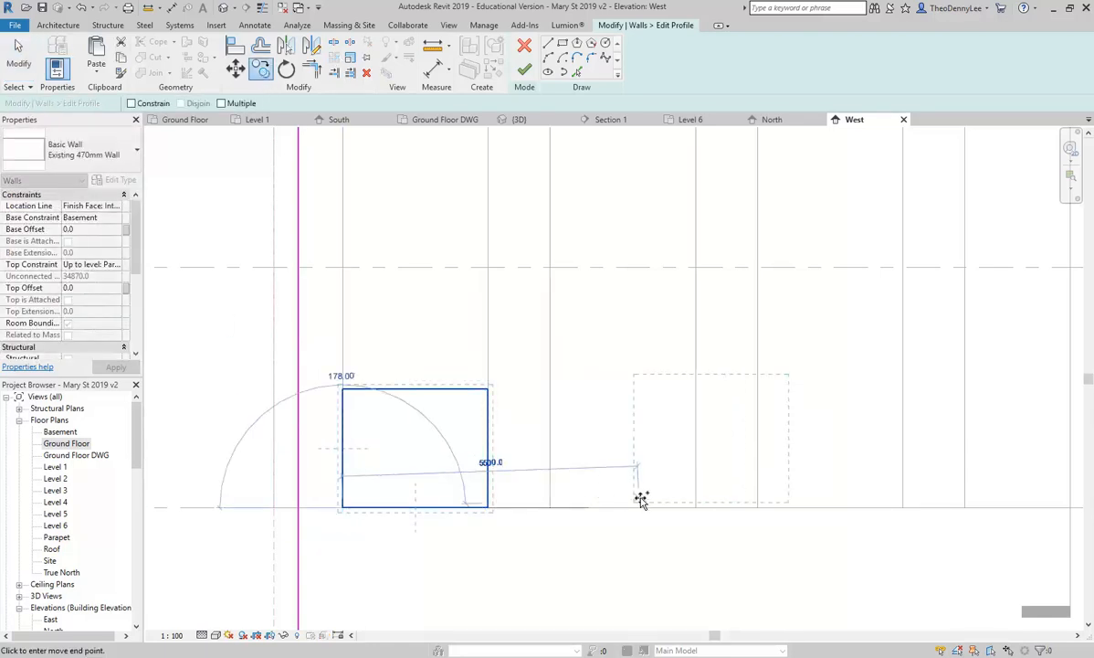
click(550, 507)
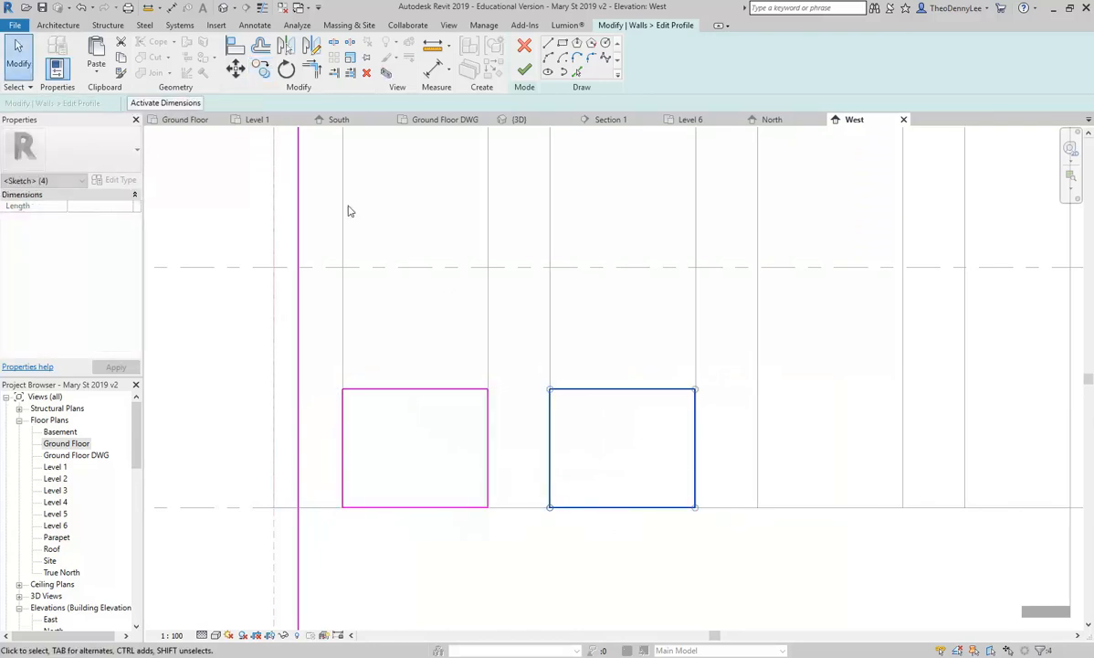
Step: Copy the new rectangle into the following bay, making three openings
click(260, 70)
click(549, 508)
click(758, 507)
click(604, 443)
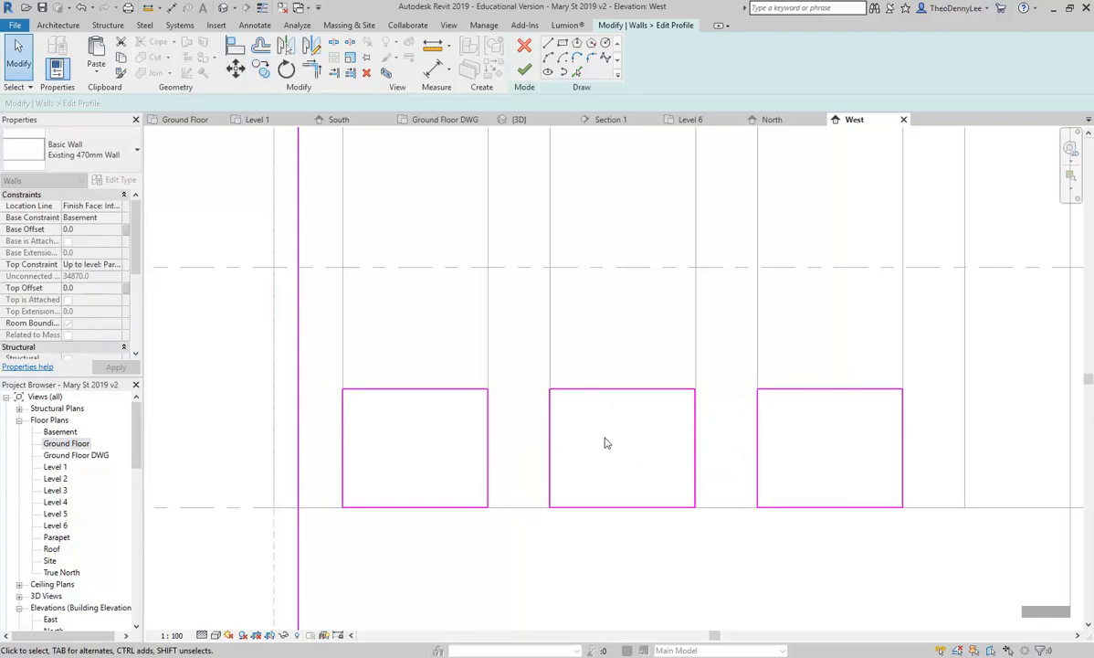
scroll(605, 443, down, 1)
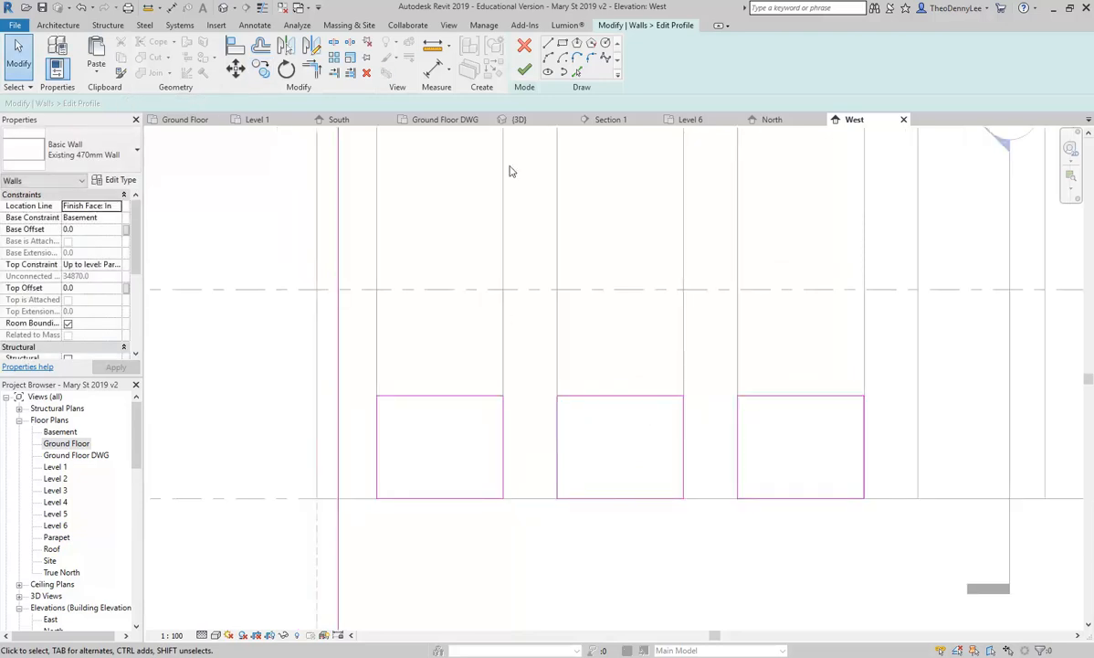
Step: Finish the profile edit and inspect the west wall's three openings in the default 3D view
click(523, 72)
click(234, 336)
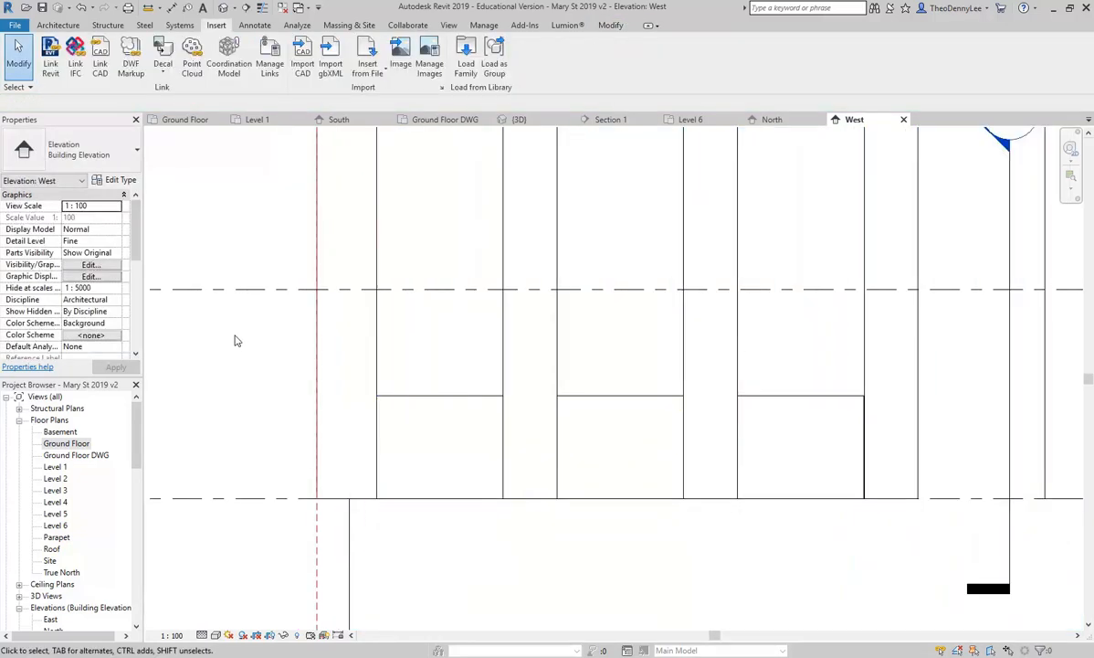
click(223, 8)
scroll(412, 388, down, 3)
shift+middle_drag(412, 388, 399, 543)
scroll(431, 496, up, 6)
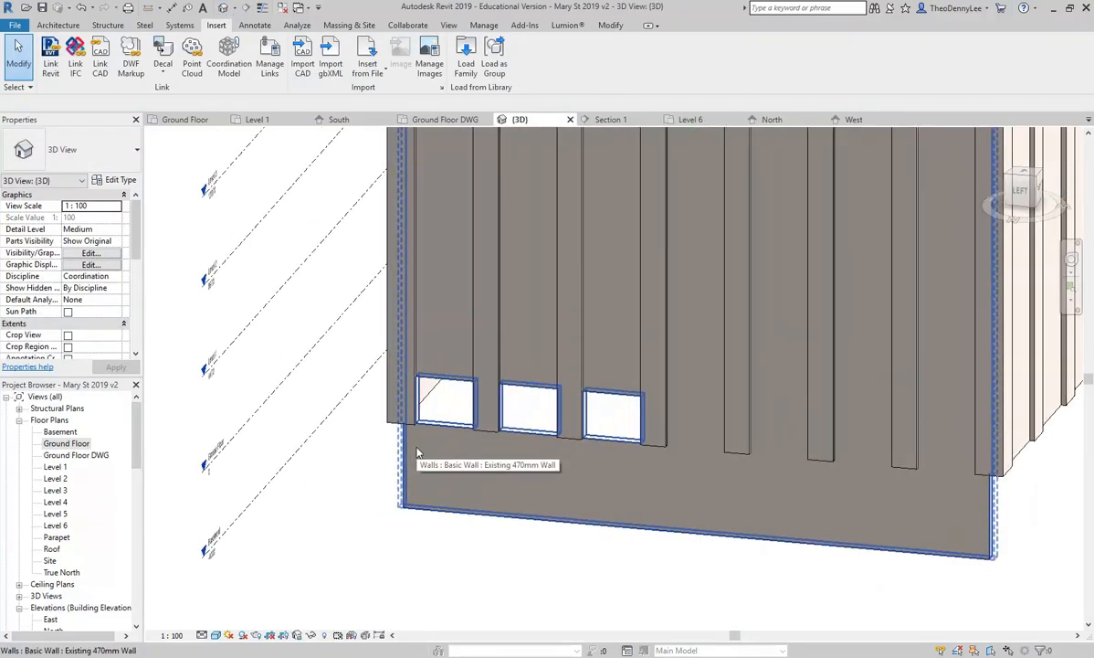
scroll(416, 452, down, 5)
Step: Select the inner left, back and right walls and set their Base Constraint to Basement
scroll(416, 453, up, 2)
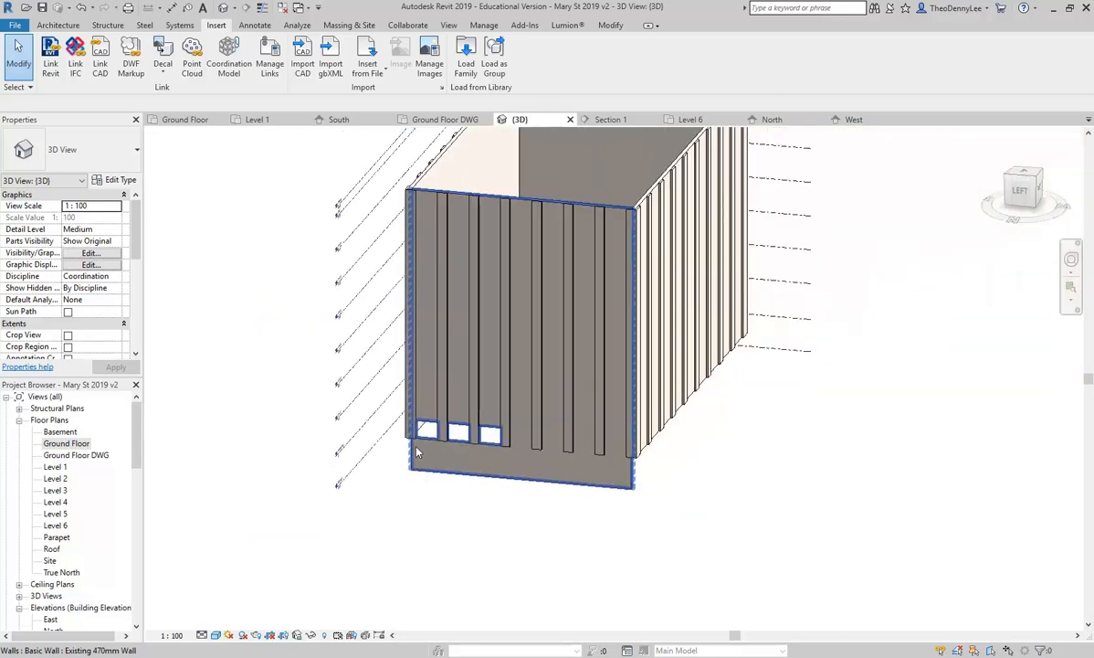
shift+middle_drag(417, 452, 417, 282)
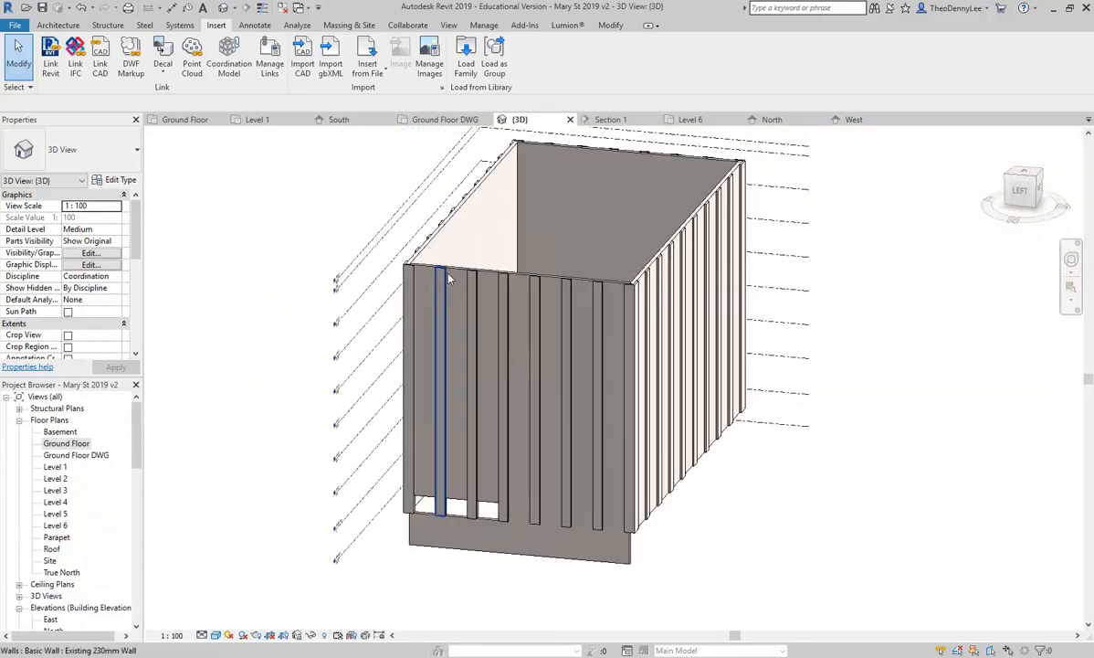
click(474, 245)
ctrl+click(630, 220)
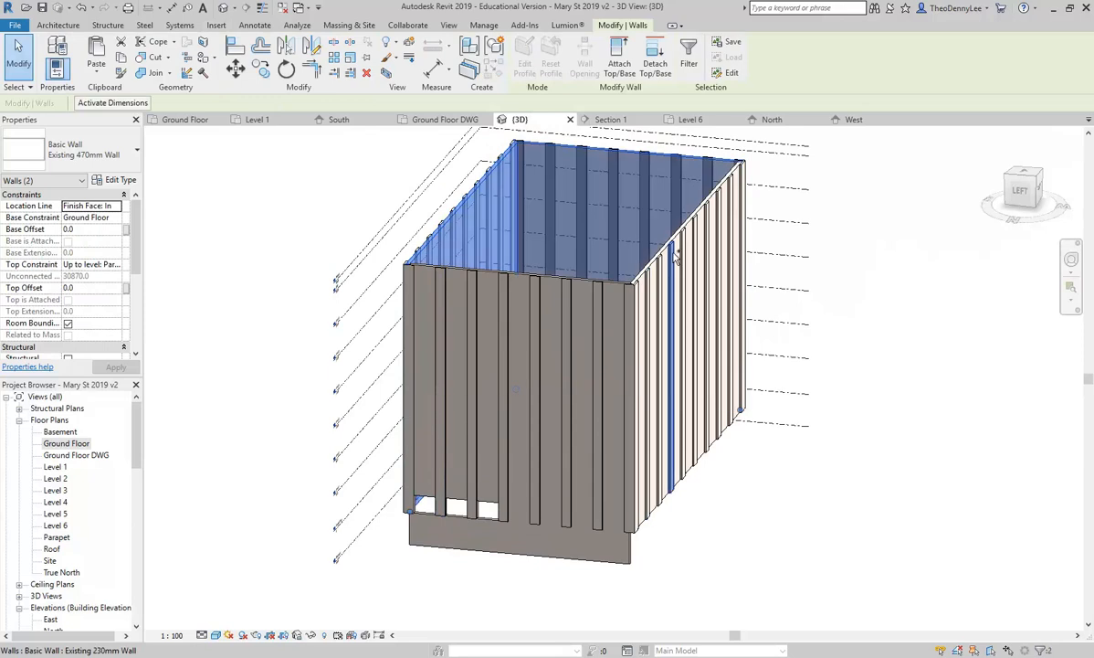
scroll(673, 232, up, 4)
ctrl+click(624, 320)
scroll(624, 320, down, 4)
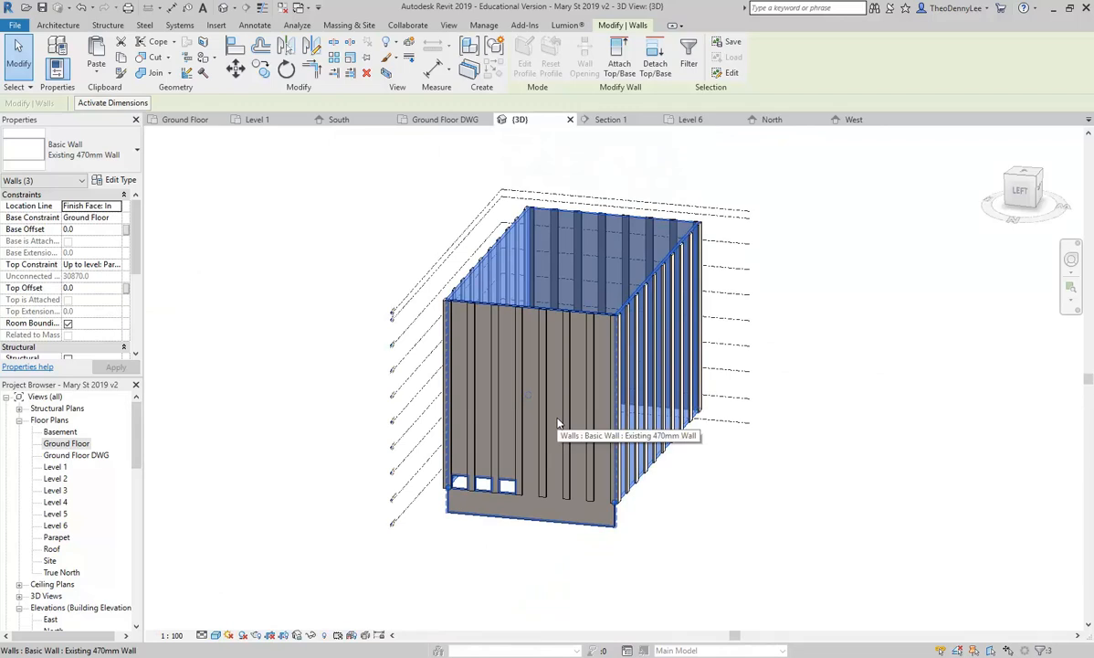
scroll(513, 430, up, 5)
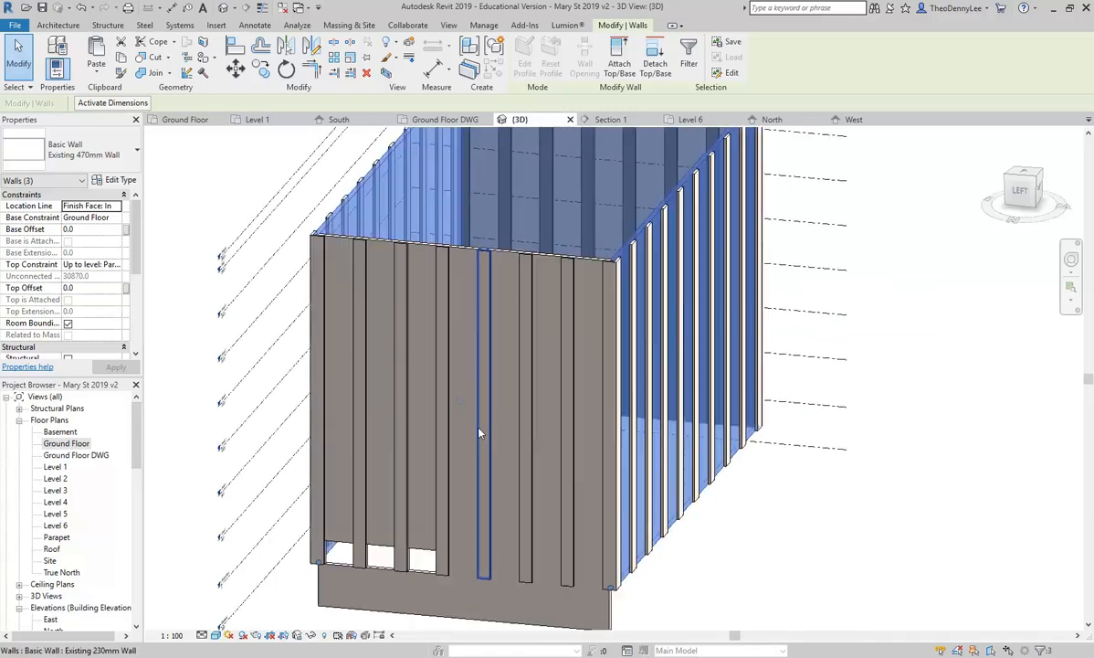
shift+middle_drag(496, 296, 445, 200)
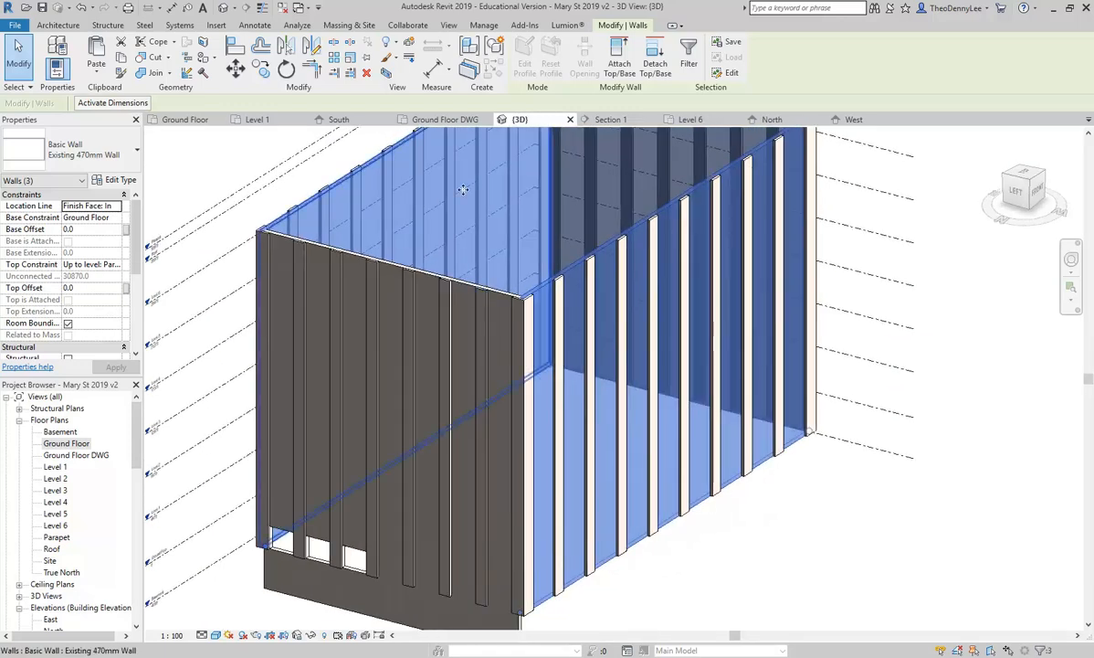
click(117, 217)
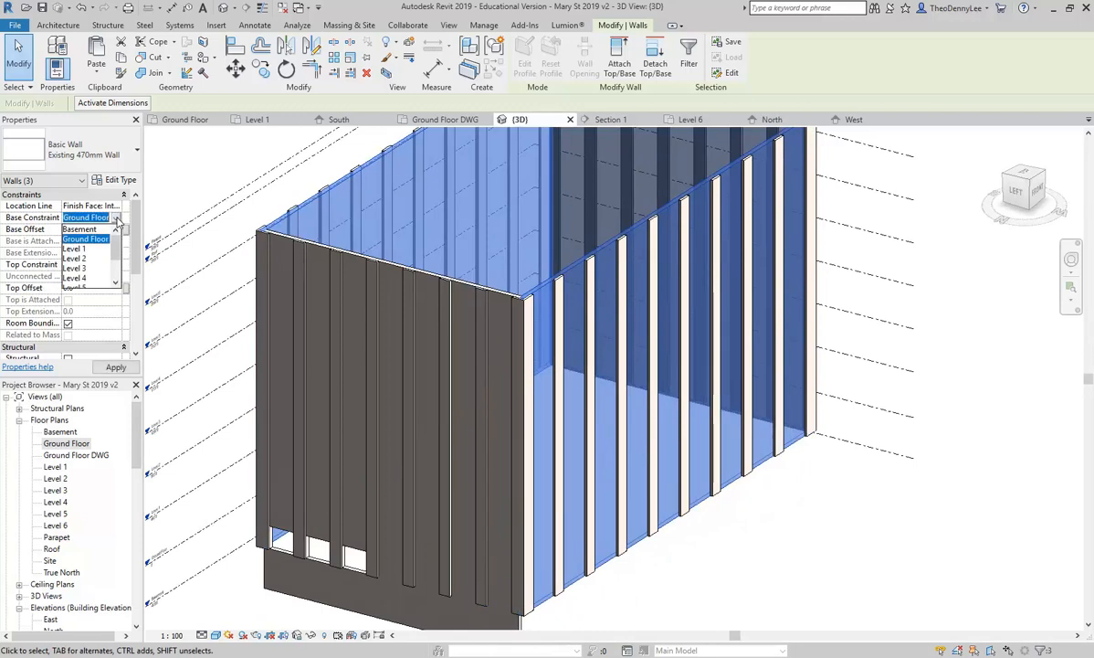
click(79, 229)
key(Escape)
Step: Turn the 3D view to face the west wall, then switch to the Ground Floor plan
shift+middle_drag(441, 435, 527, 601)
shift+middle_drag(547, 545, 432, 467)
scroll(434, 469, up, 2)
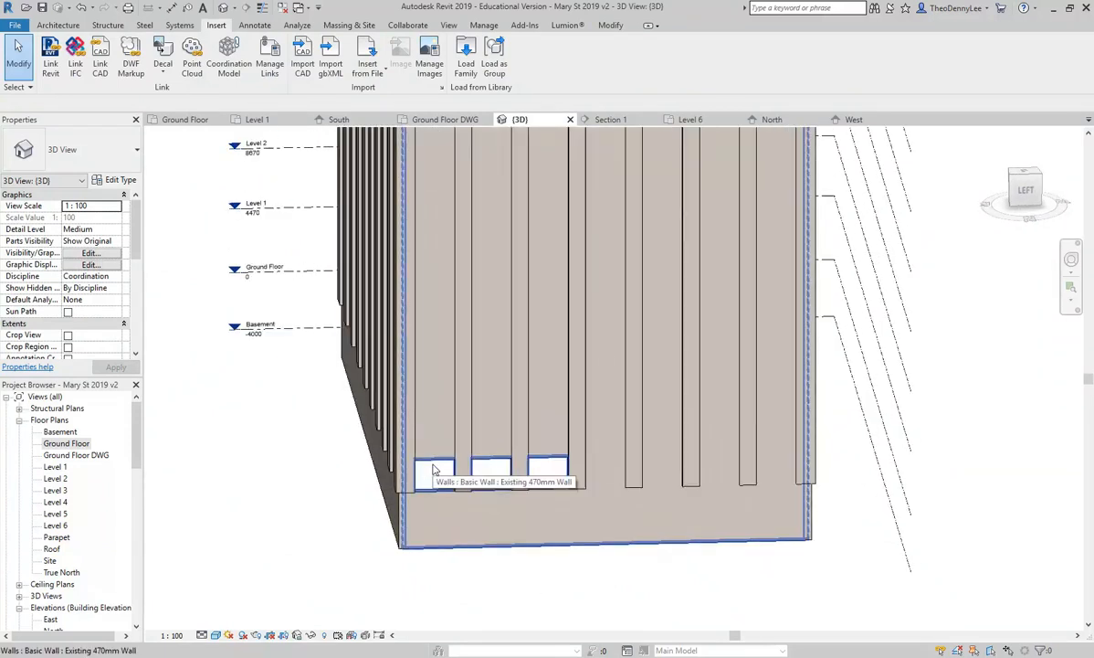
scroll(435, 470, up, 3)
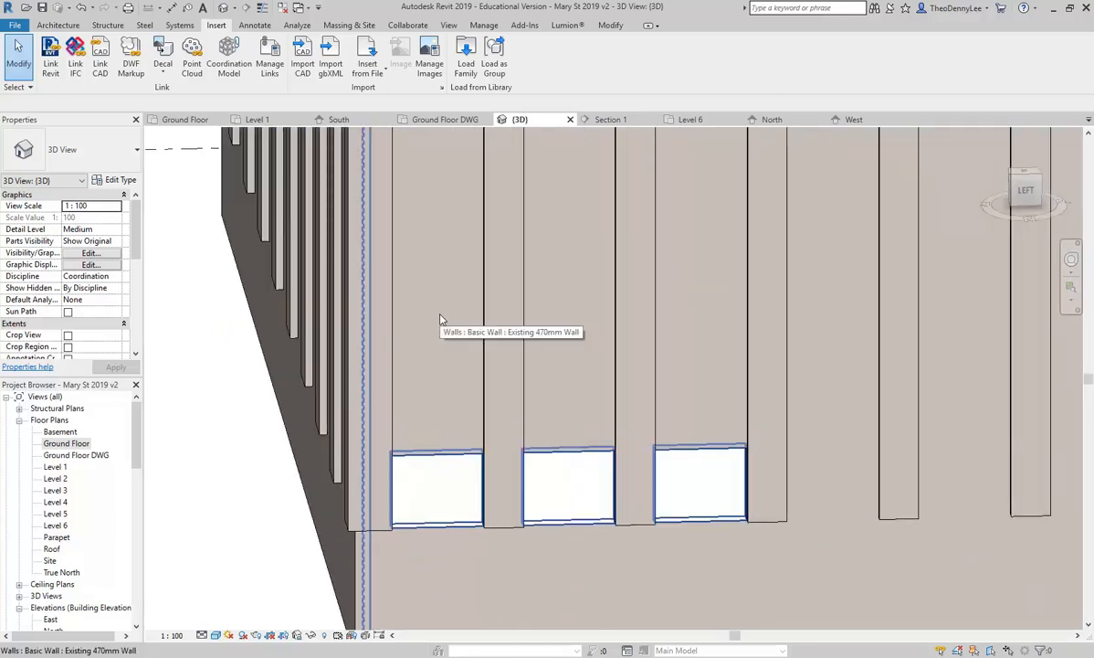
double_click(61, 444)
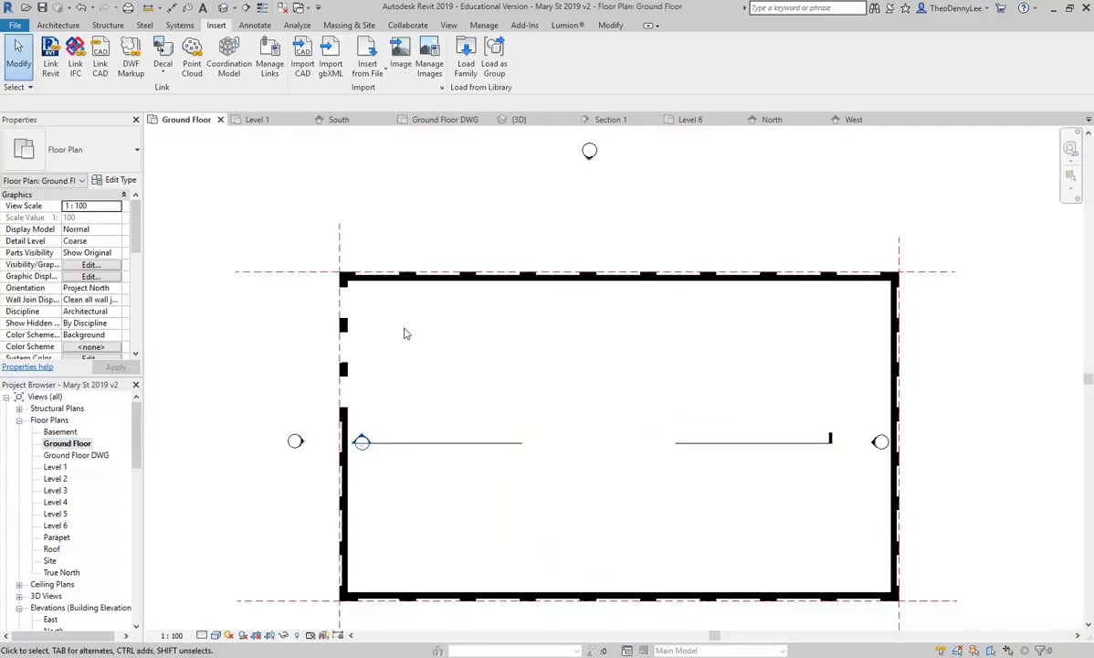
Step: Zoom to the west wall's north corner of the Ground Floor plan and show the Architecture tools
scroll(407, 334, up, 4)
middle_drag(407, 333, 525, 337)
scroll(516, 334, up, 2)
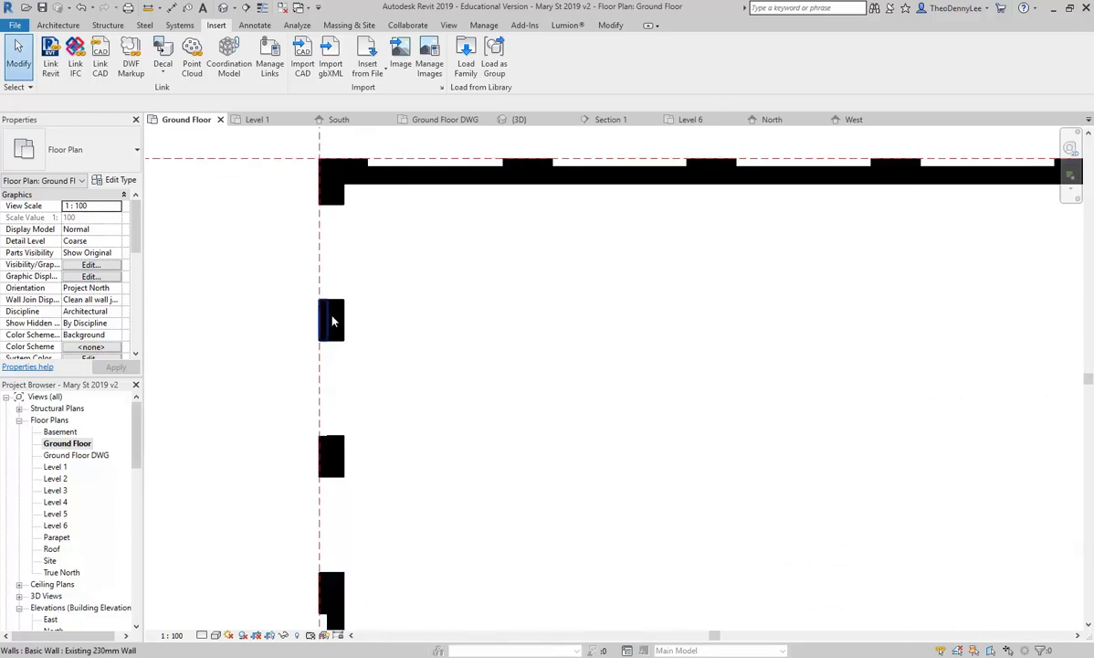
click(57, 25)
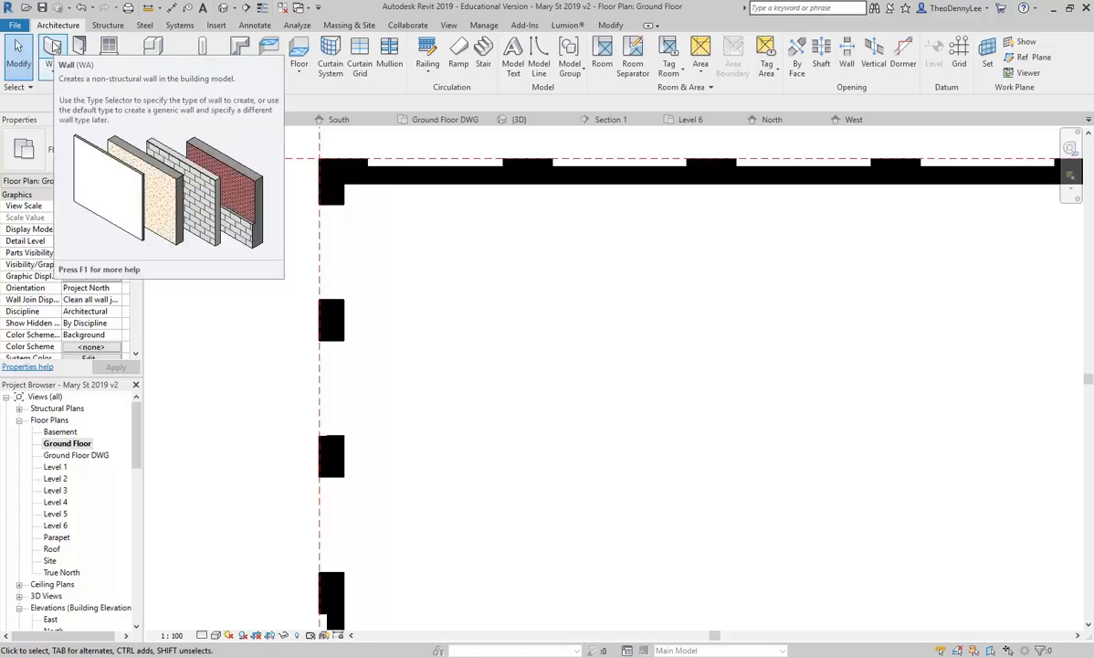
Step: Start a Curtain Wall 6mm Thk Glazing wall with Height, an Unconnected top, and the height value selected
click(52, 45)
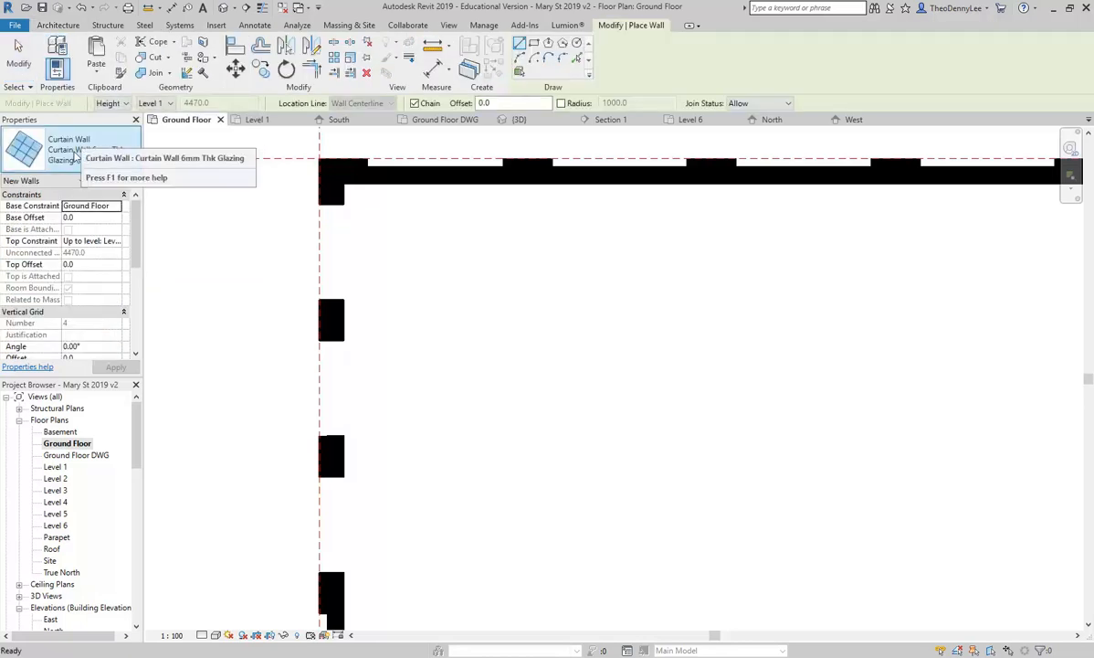
click(77, 150)
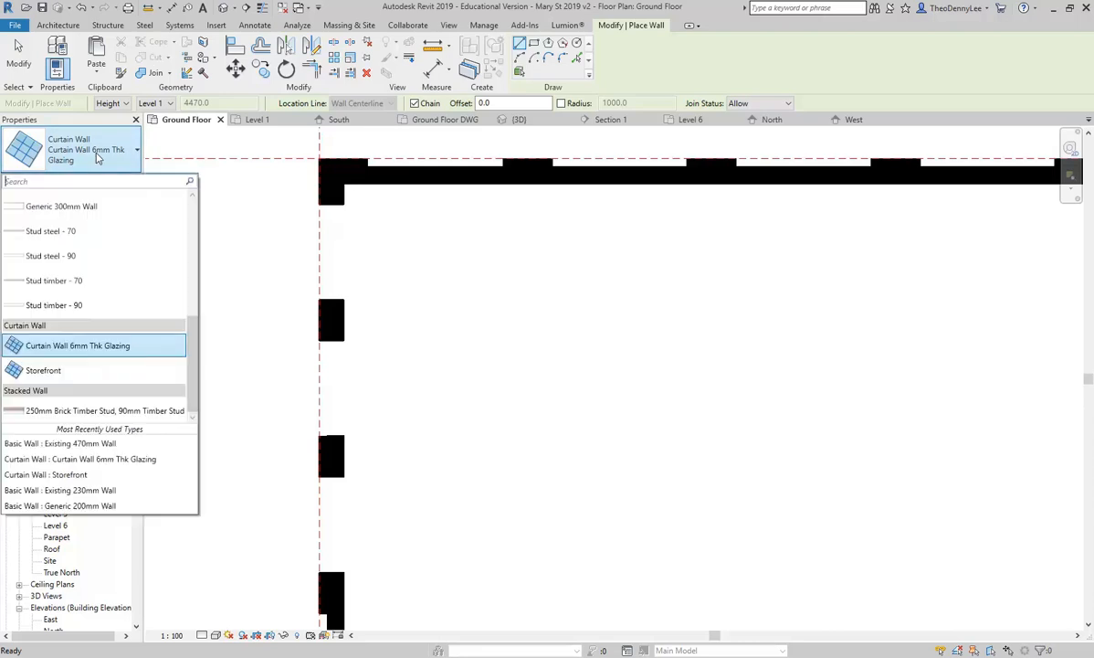
click(58, 347)
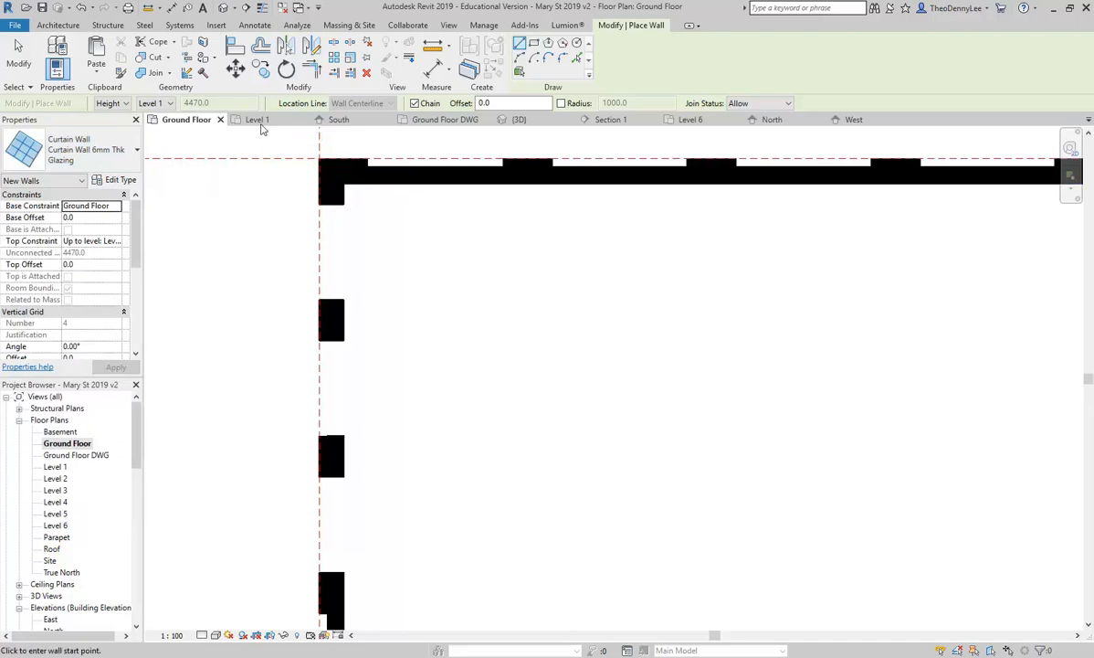
click(147, 104)
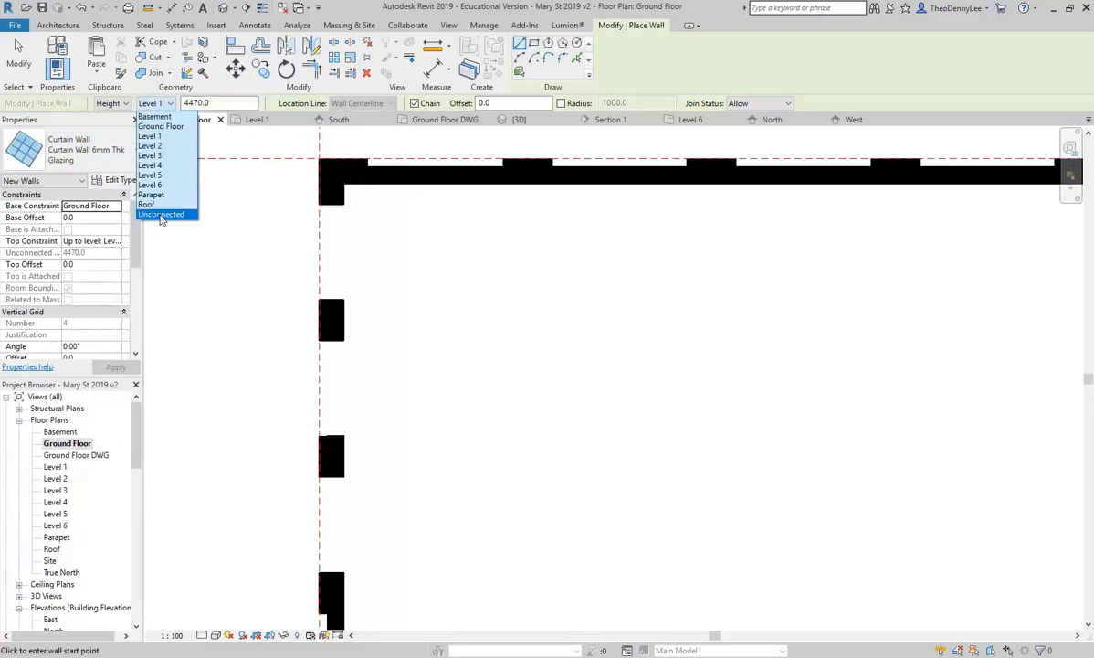
click(161, 215)
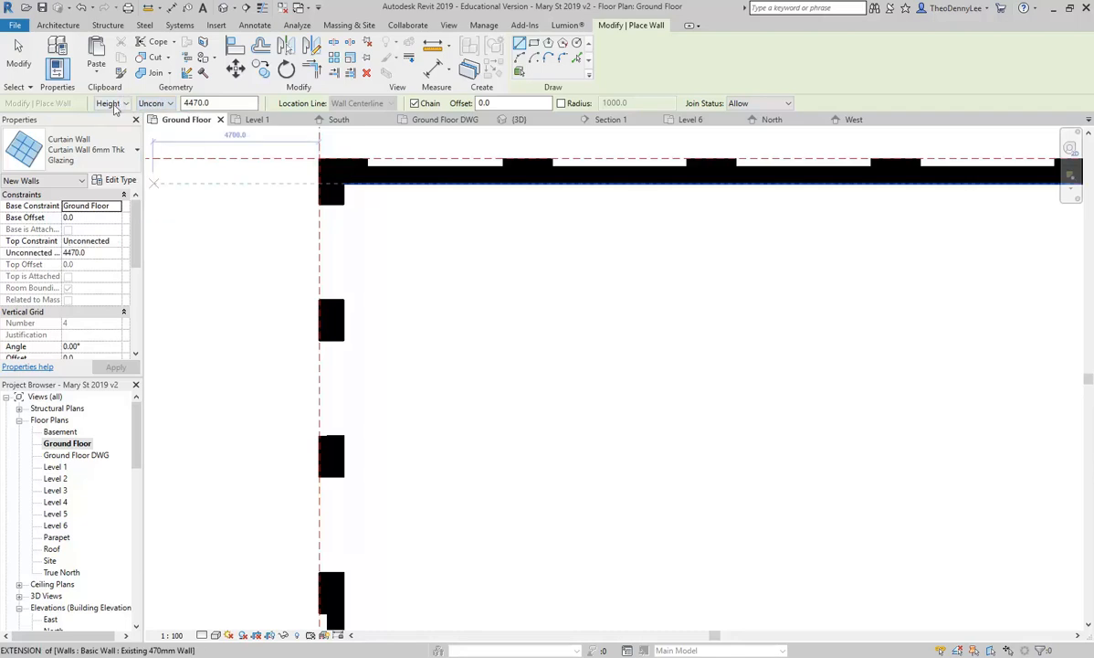
click(116, 106)
click(108, 126)
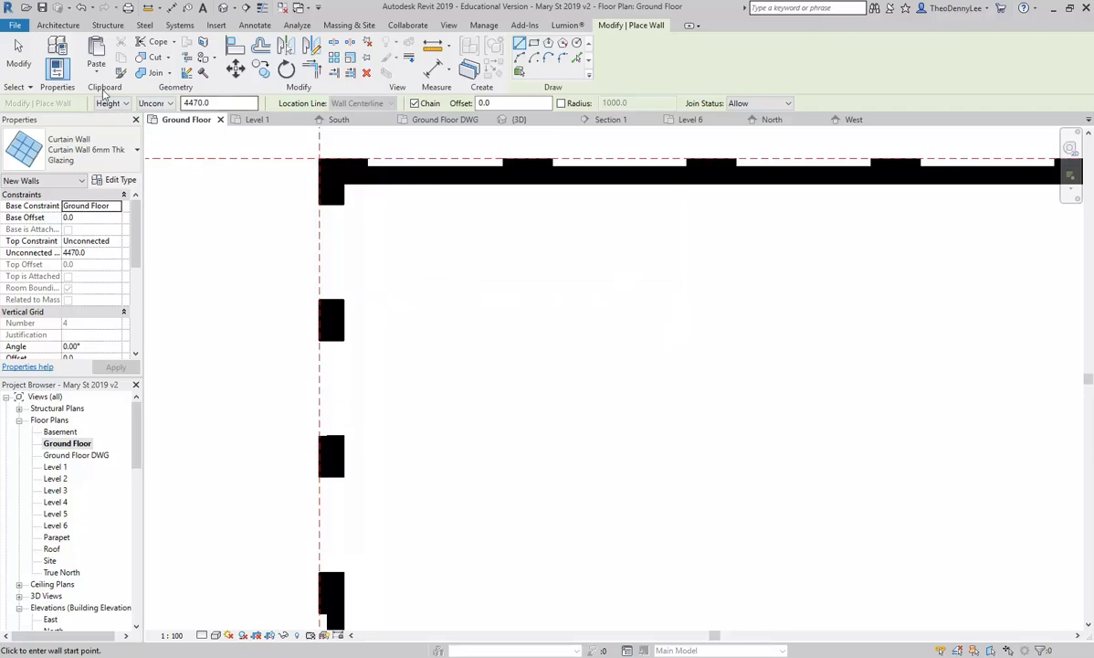
click(160, 104)
click(173, 211)
drag(216, 102, 144, 91)
Step: Set the wall height to 2200 and draw the first curtain wall across the lower opening
text(22)
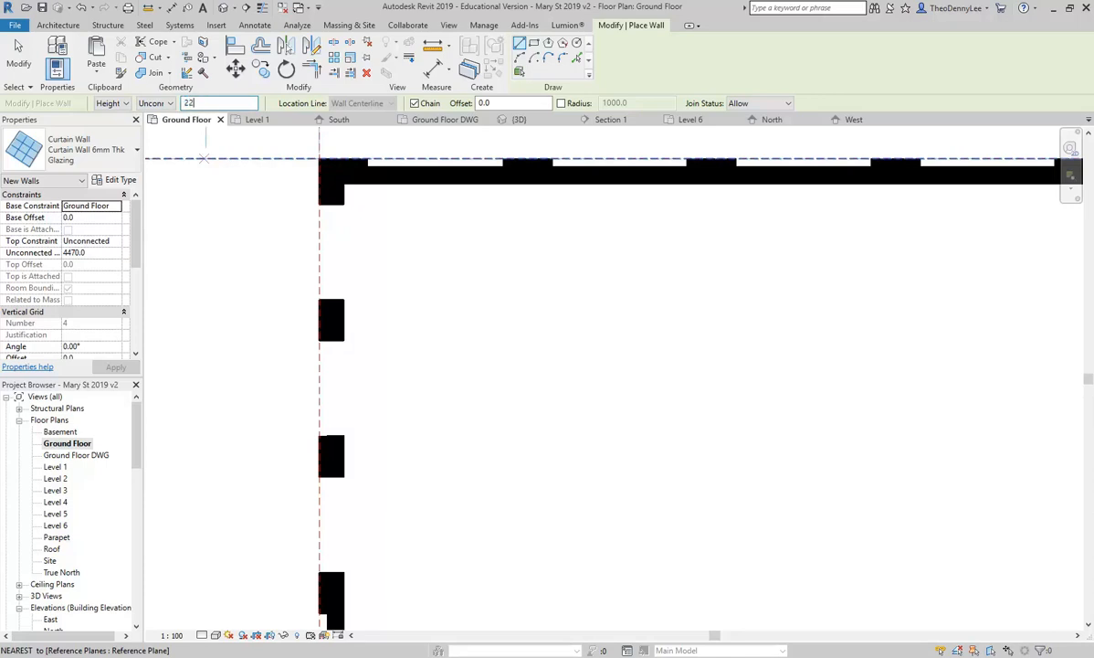
text(00)
key(Return)
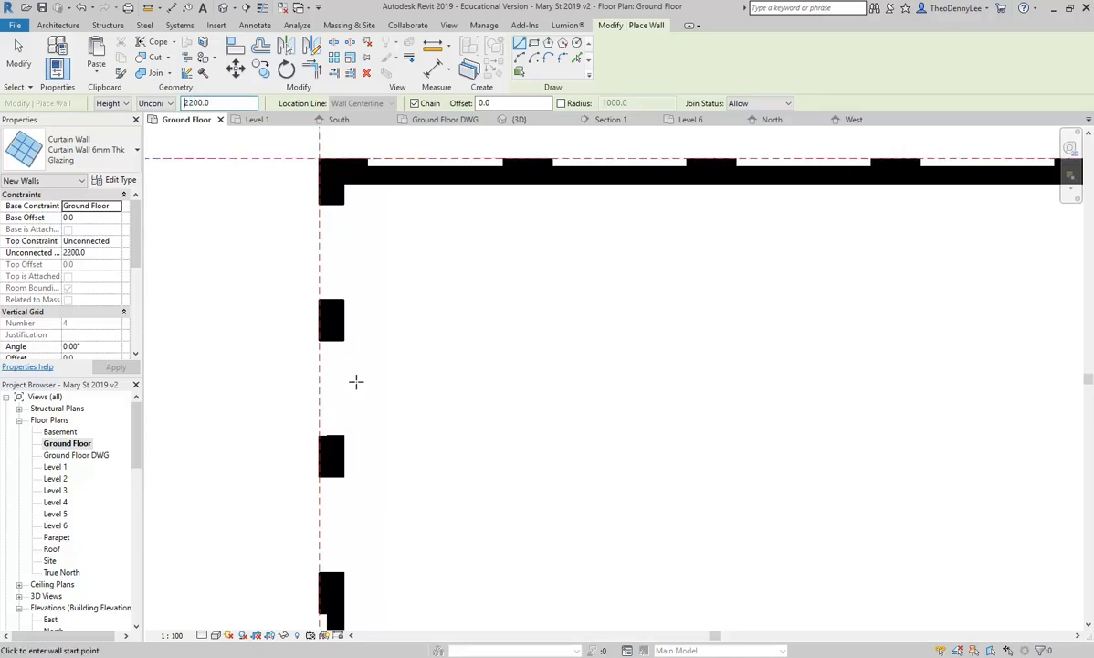
click(334, 572)
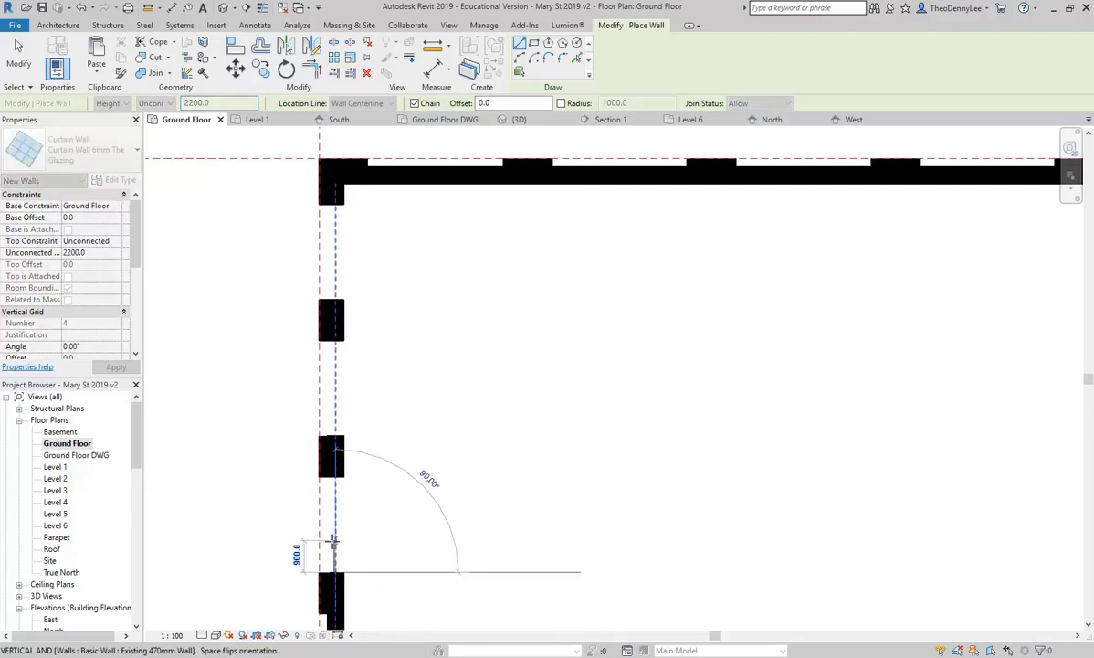
scroll(334, 547, up, 4)
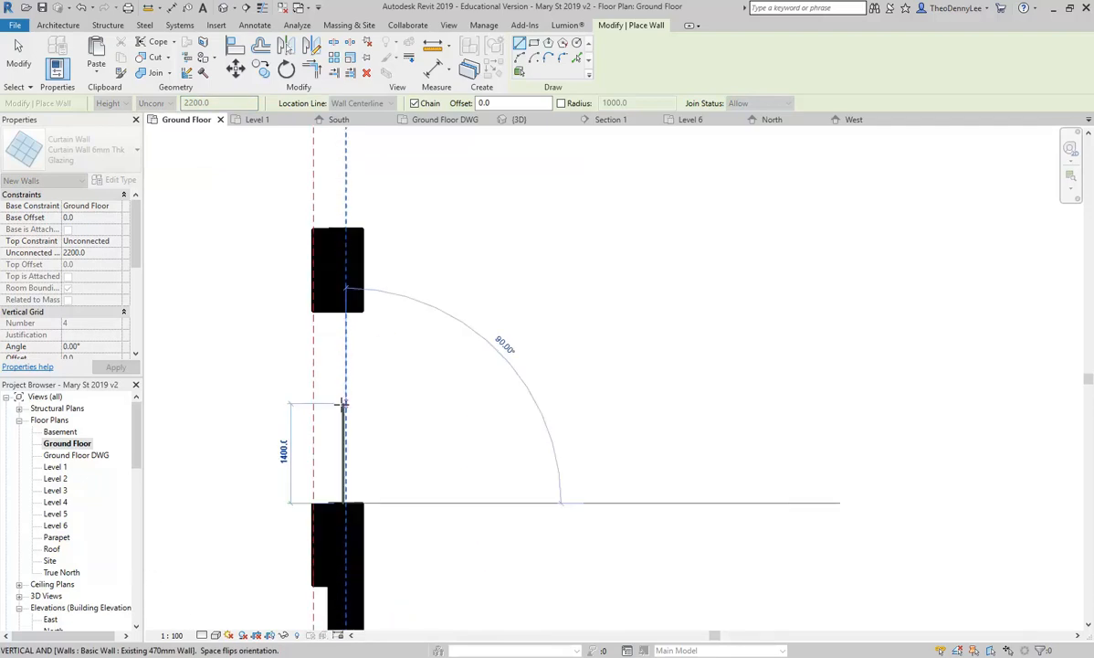
click(345, 312)
key(Escape)
Step: Draw curtain walls across the next two openings between the wall blocks
middle_drag(367, 407, 387, 505)
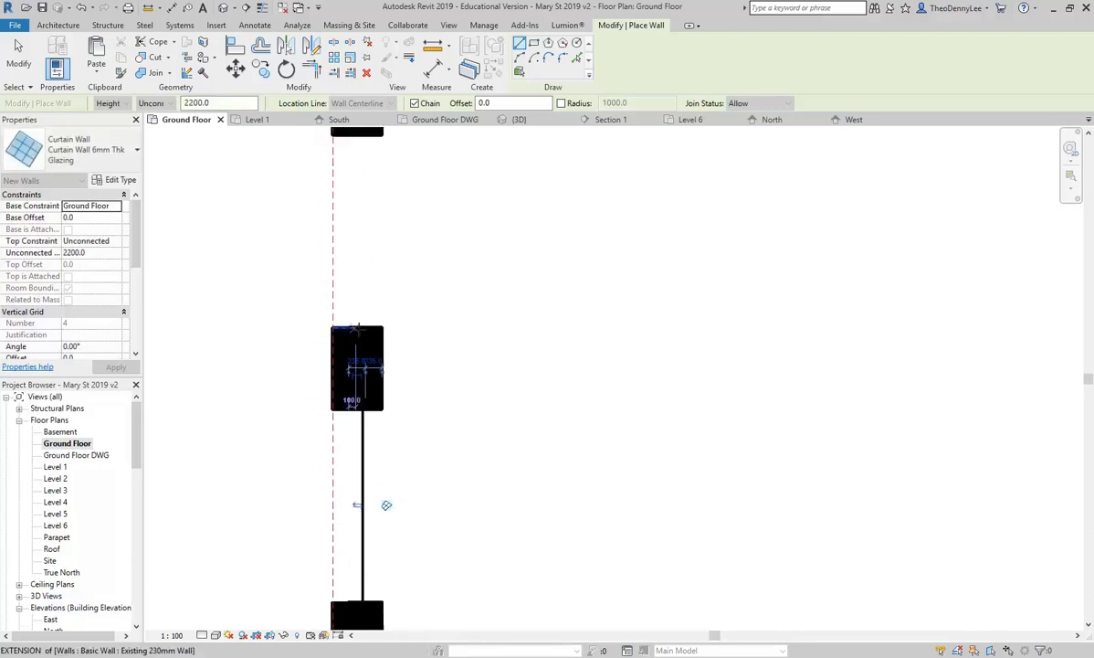
click(365, 326)
middle_drag(370, 345, 371, 449)
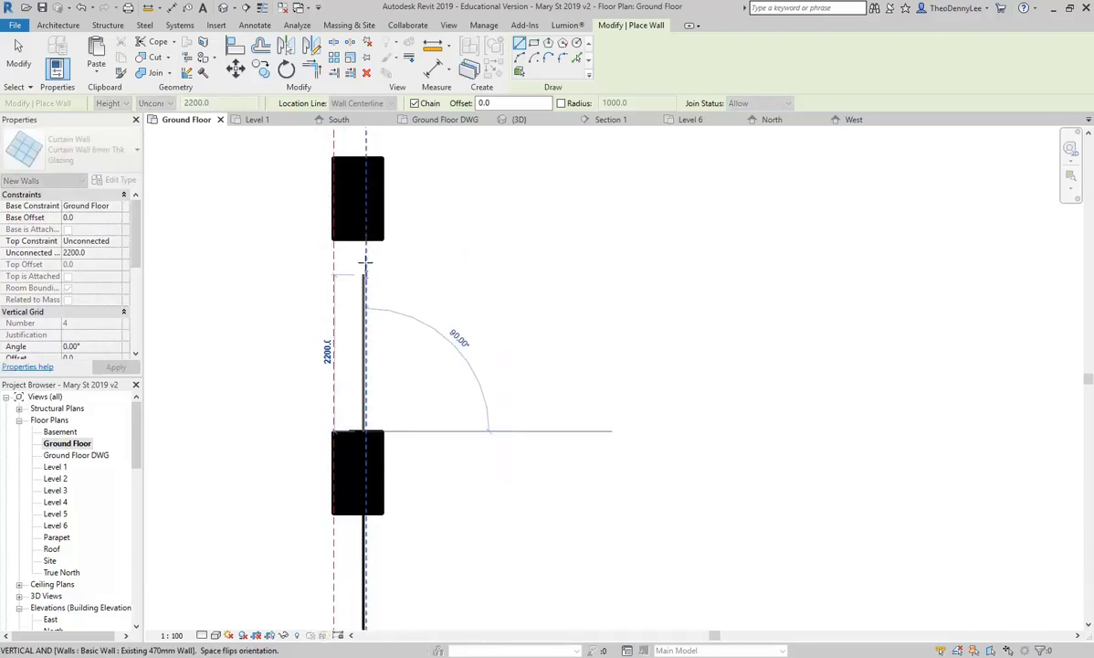
click(365, 241)
middle_drag(386, 334, 391, 496)
scroll(368, 367, down, 1)
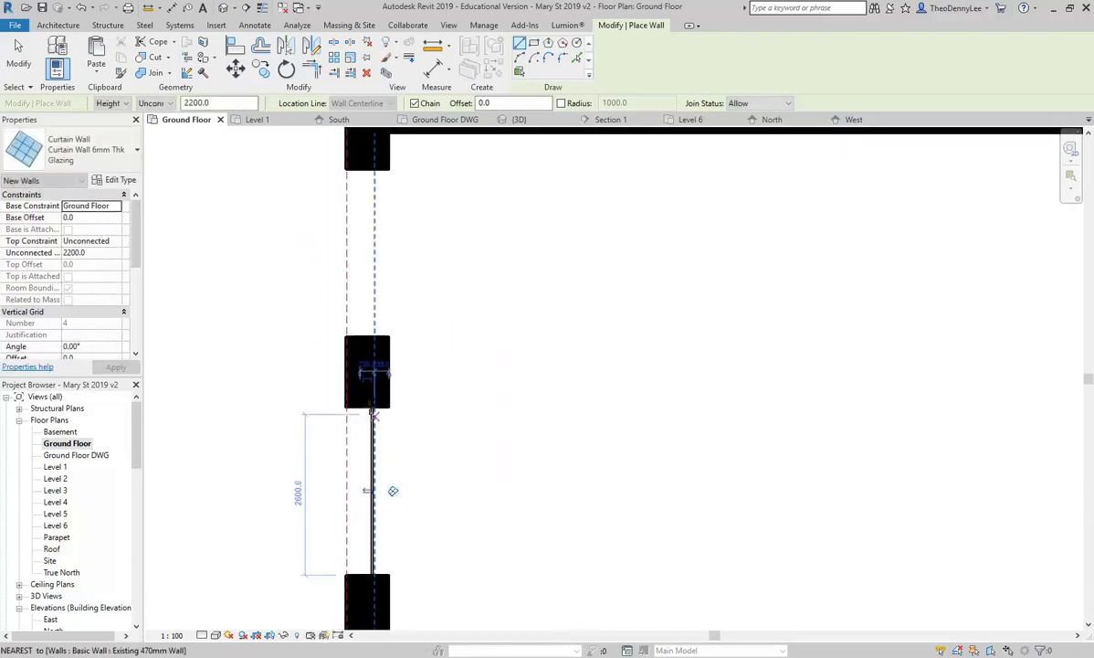
click(374, 338)
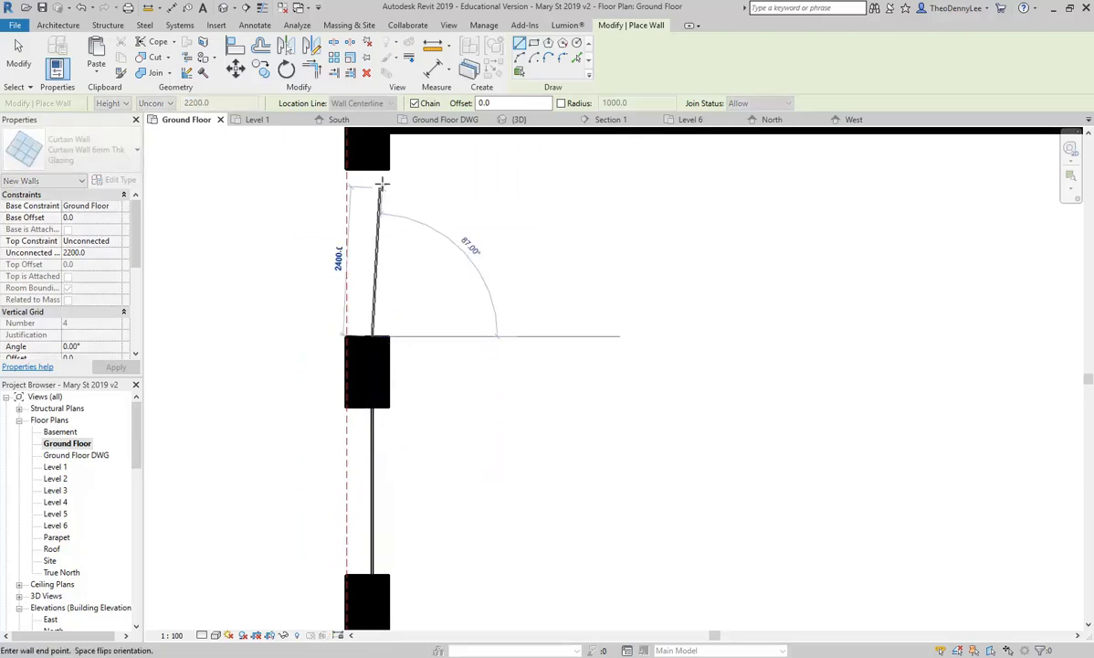
click(373, 137)
key(Escape)
key(Escape)
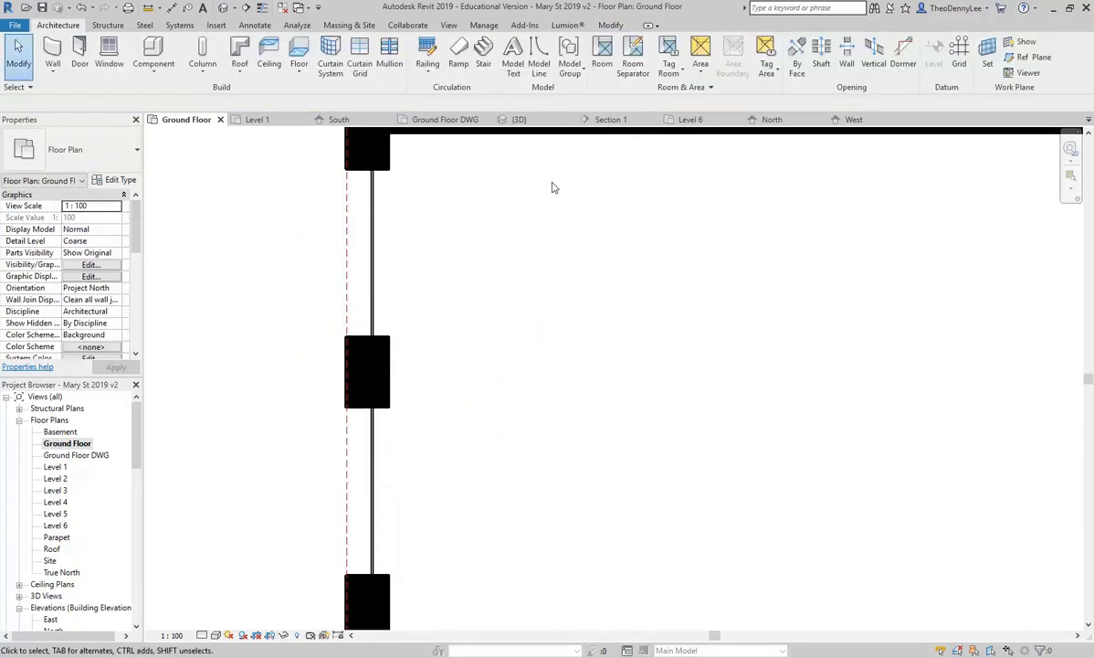
click(518, 118)
Step: Add two vertical curtain grid lines to each of the three glazing panels
scroll(540, 357, down, 3)
scroll(566, 412, up, 6)
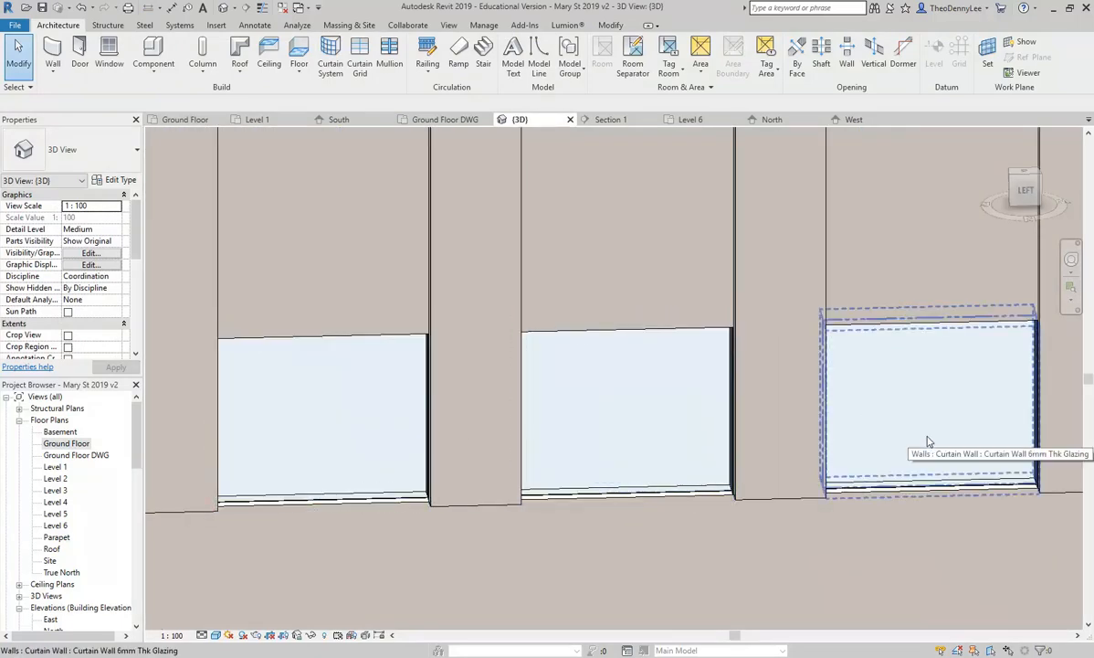
middle_drag(928, 441, 869, 442)
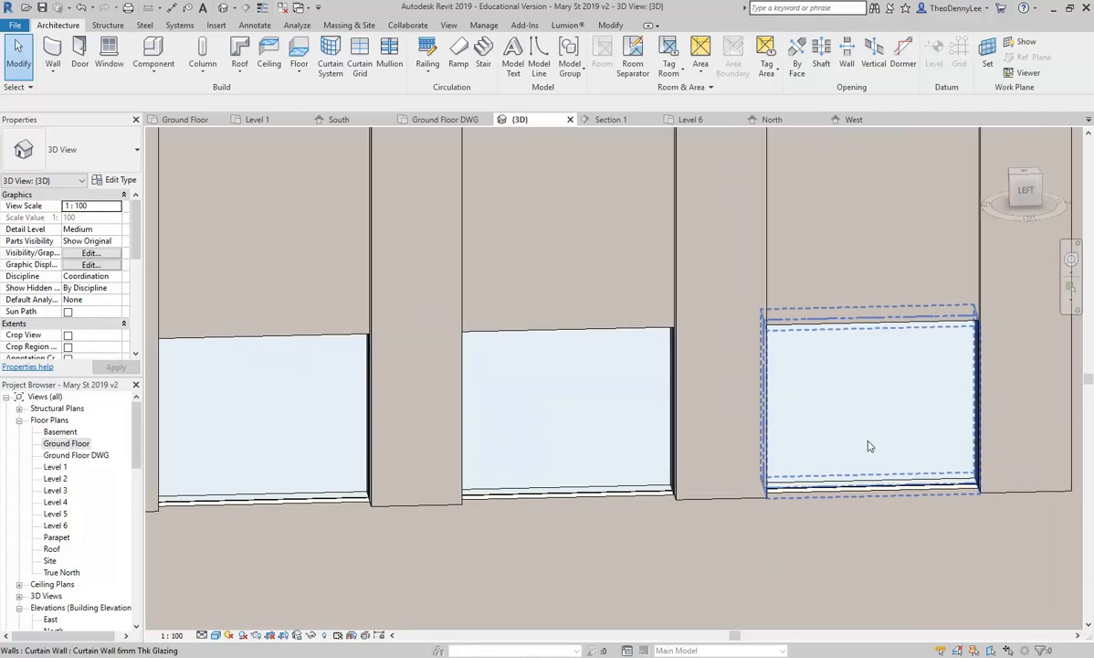
click(360, 62)
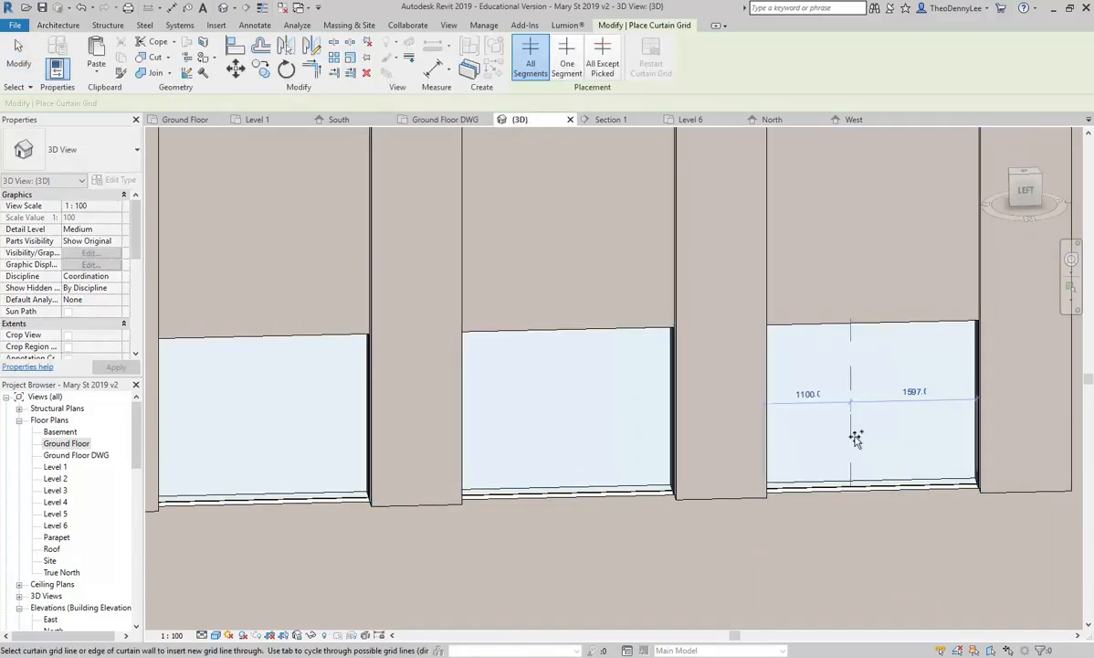
click(907, 466)
click(834, 475)
click(600, 478)
click(522, 479)
click(307, 485)
click(228, 483)
key(Escape)
key(Escape)
scroll(298, 397, down, 2)
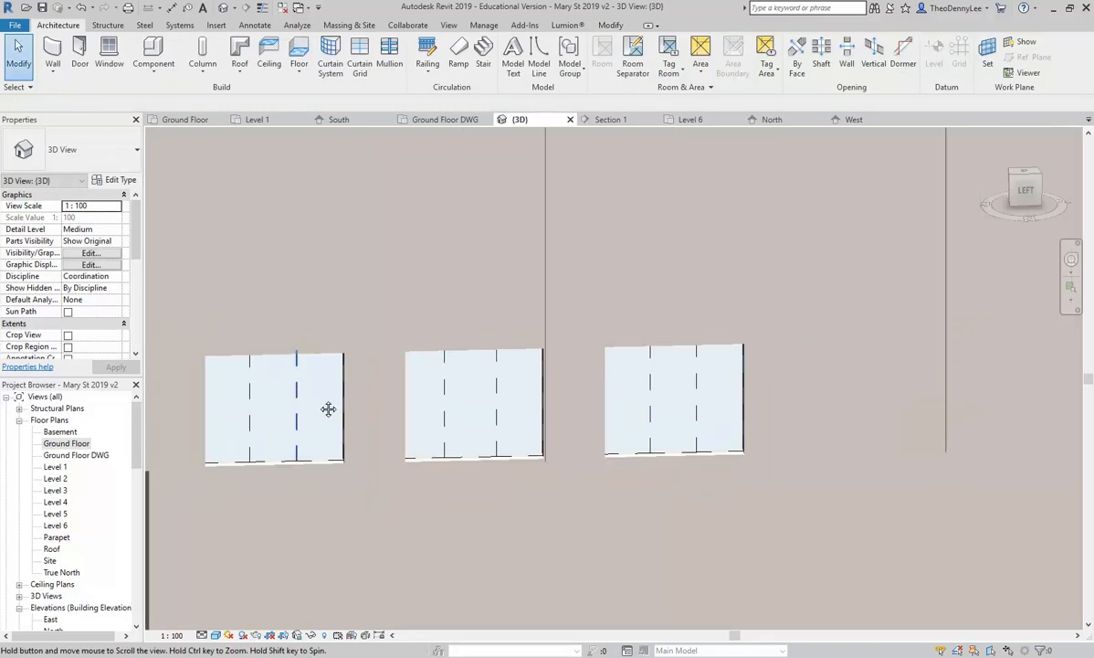
scroll(298, 393, down, 1)
middle_drag(298, 393, 350, 400)
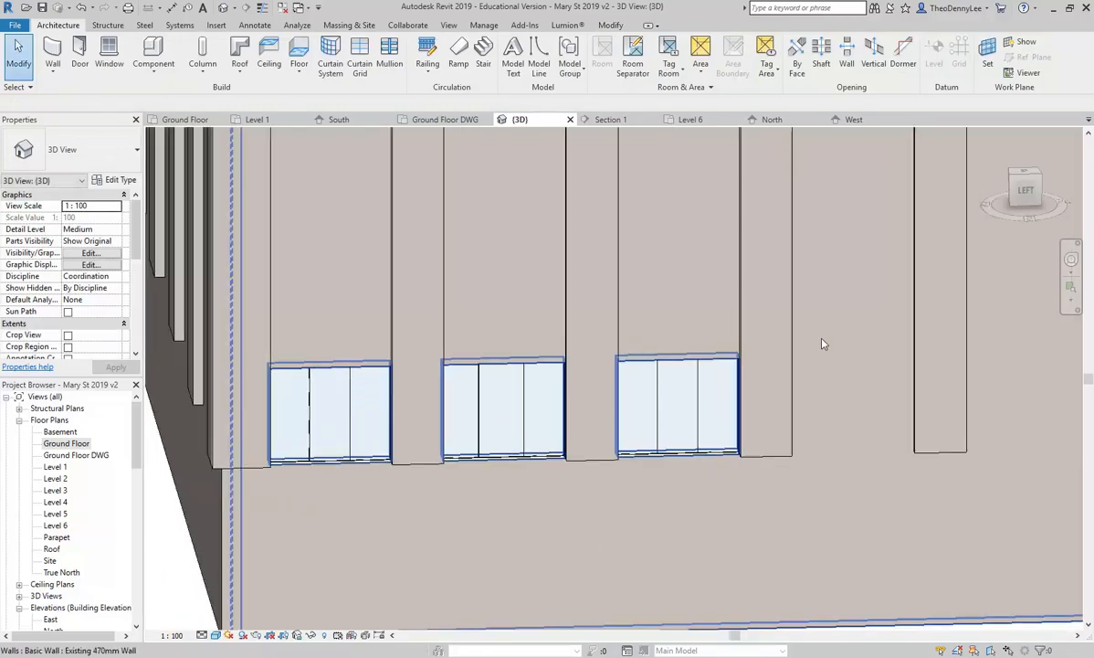
scroll(823, 343, up, 1)
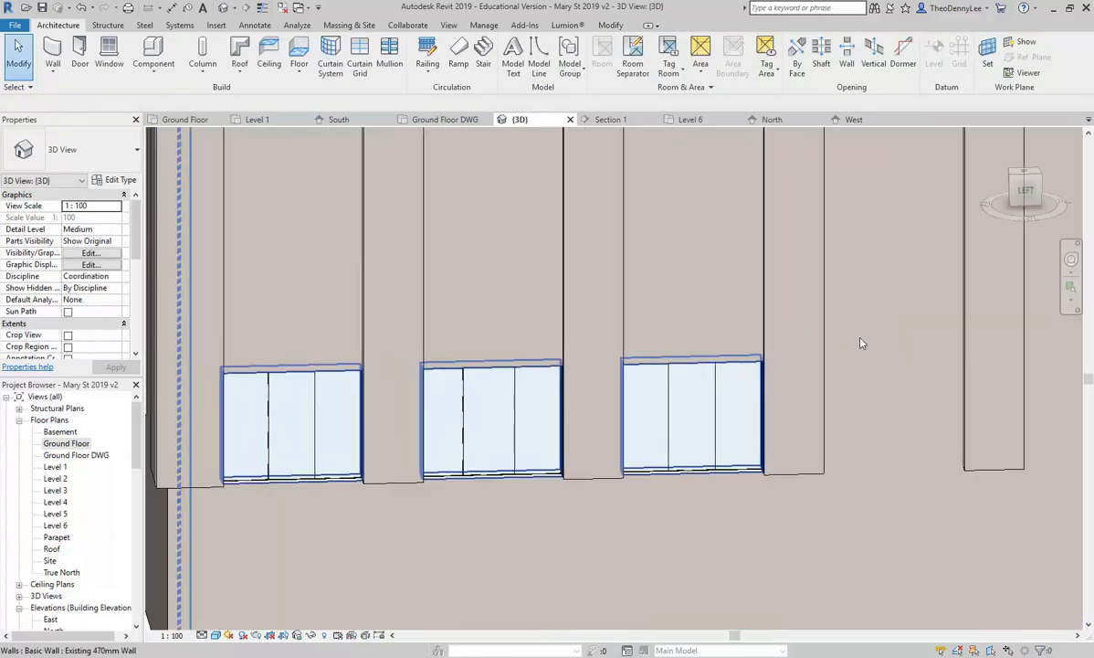
scroll(914, 338, up, 1)
scroll(726, 370, down, 1)
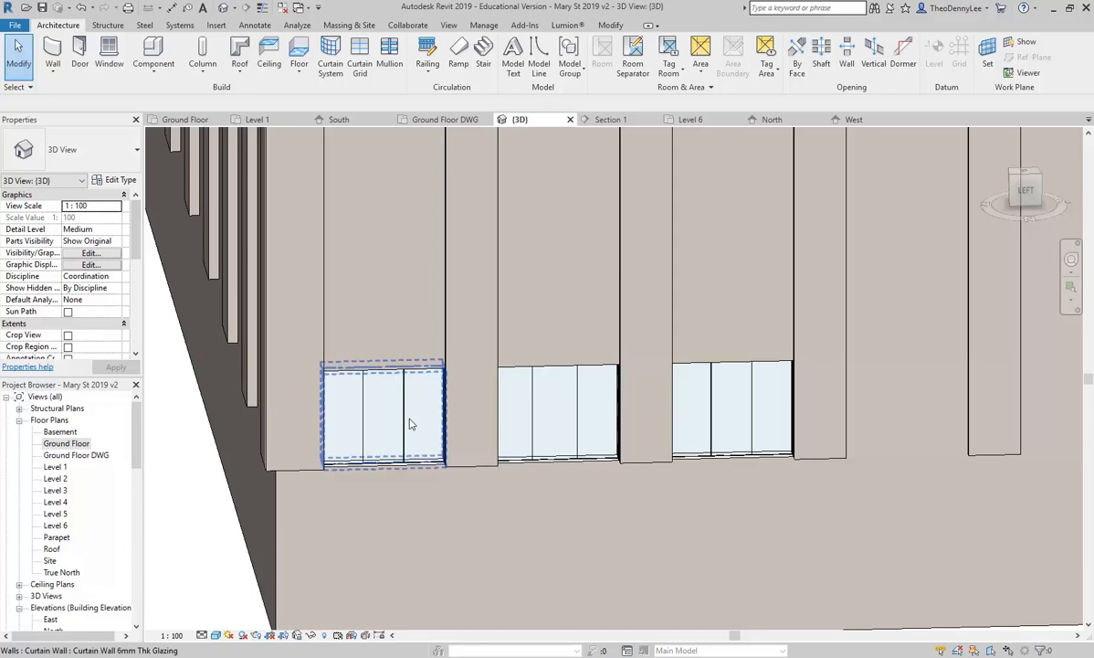
key(Tab)
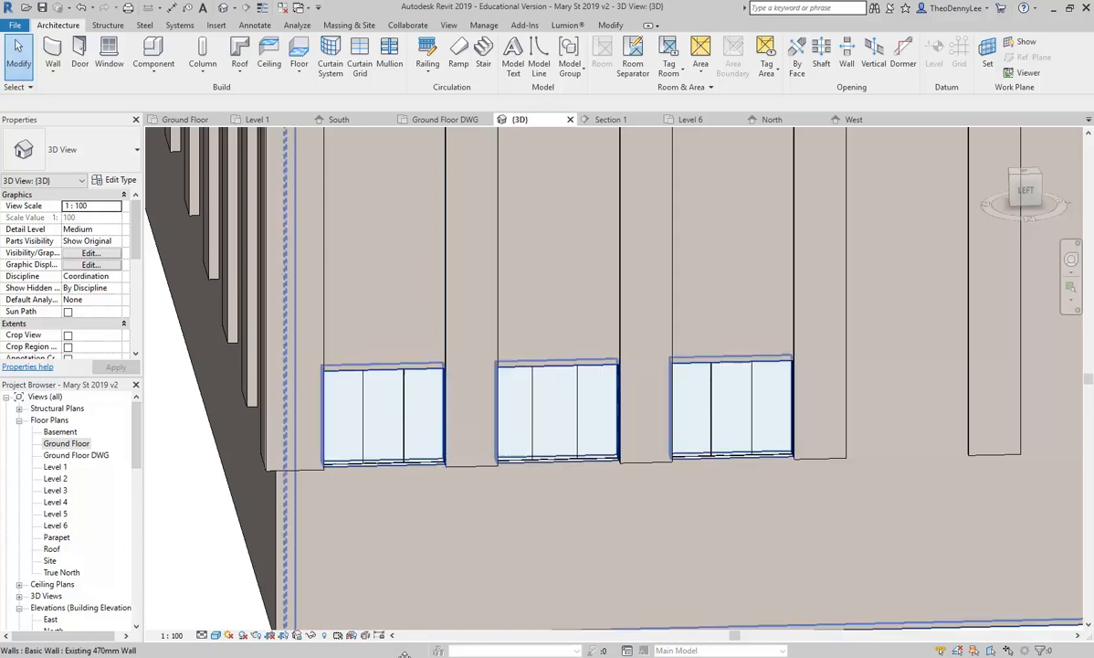